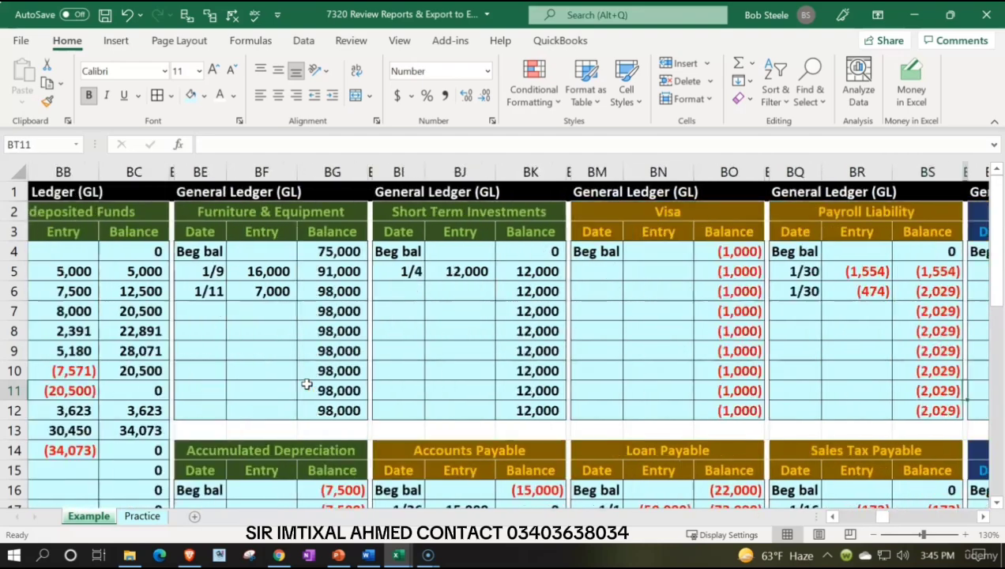
Step: Review the Example sheet's general ledgers, inventory subsidiary ledgers, payroll section, balance sheet, income statement and statement of equity
{"action": "key", "text": "Right"}
{"action": "key", "text": "Right"}
{"action": "key", "text": "Right"}
{"action": "key", "text": "Right"}
{"action": "key", "text": "Right"}
{"action": "key", "text": "Right"}
{"action": "key", "text": "Right"}
{"action": "key", "text": "Right"}
{"action": "key", "text": "Right"}
{"action": "key", "text": "Right"}
{"action": "key", "text": "Right"}
{"action": "key", "text": "Right"}
{"action": "key", "text": "Right"}
{"action": "key", "text": "Right"}
{"action": "key", "text": "Right"}
{"action": "key", "text": "Right"}
{"action": "key", "text": "Right"}
{"action": "key", "text": "Right"}
{"action": "key", "text": "Right"}
{"action": "key", "text": "Right"}
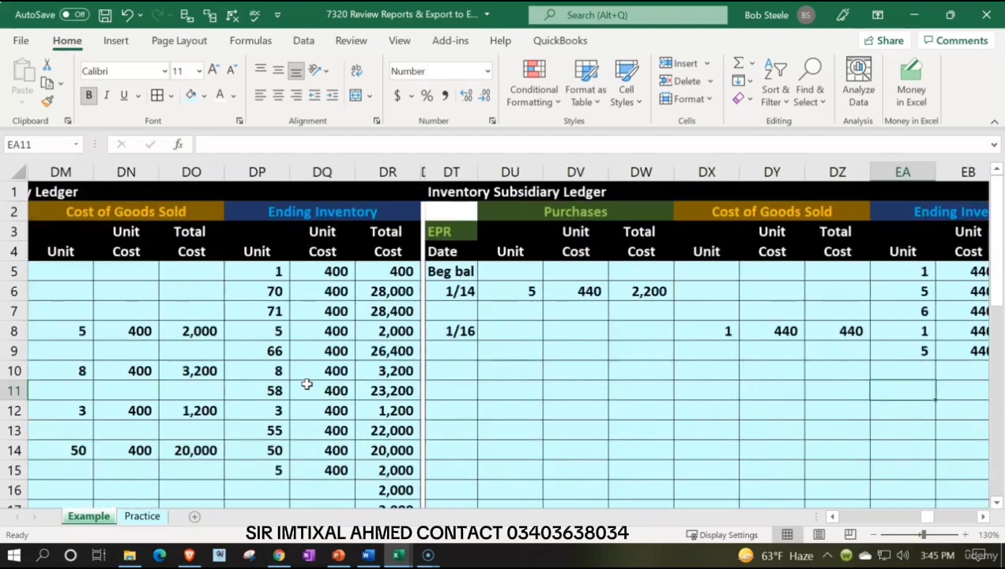
{"action": "key", "text": "Right"}
{"action": "key", "text": "Right"}
{"action": "key", "text": "Right"}
{"action": "key", "text": "Right"}
{"action": "key", "text": "Right"}
{"action": "key", "text": "Right"}
{"action": "key", "text": "Right"}
{"action": "key", "text": "Right"}
{"action": "key", "text": "Right"}
{"action": "key", "text": "Right"}
{"action": "key", "text": "Right"}
{"action": "key", "text": "Right"}
{"action": "key", "text": "Right"}
{"action": "key", "text": "Right"}
{"action": "key", "text": "Right"}
{"action": "key", "text": "Right"}
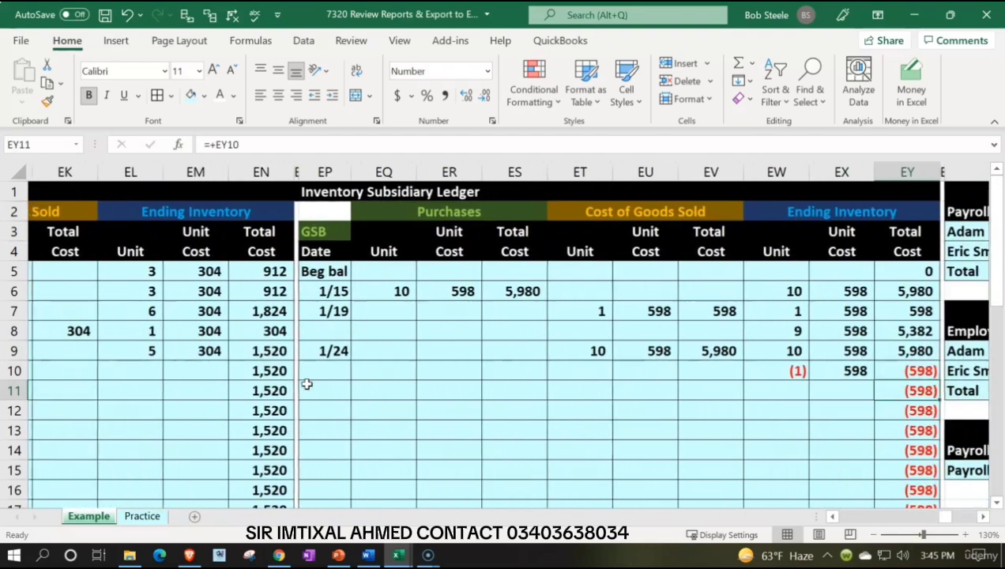
{"action": "key", "text": "Right"}
{"action": "key", "text": "Right"}
{"action": "key", "text": "Right"}
{"action": "key", "text": "Right"}
{"action": "key", "text": "Right"}
{"action": "key", "text": "Right"}
{"action": "key", "text": "Right"}
{"action": "key", "text": "Right"}
{"action": "key", "text": "Right"}
{"action": "key", "text": "Right"}
{"action": "key", "text": "Right"}
{"action": "key", "text": "Right"}
{"action": "key", "text": "Right"}
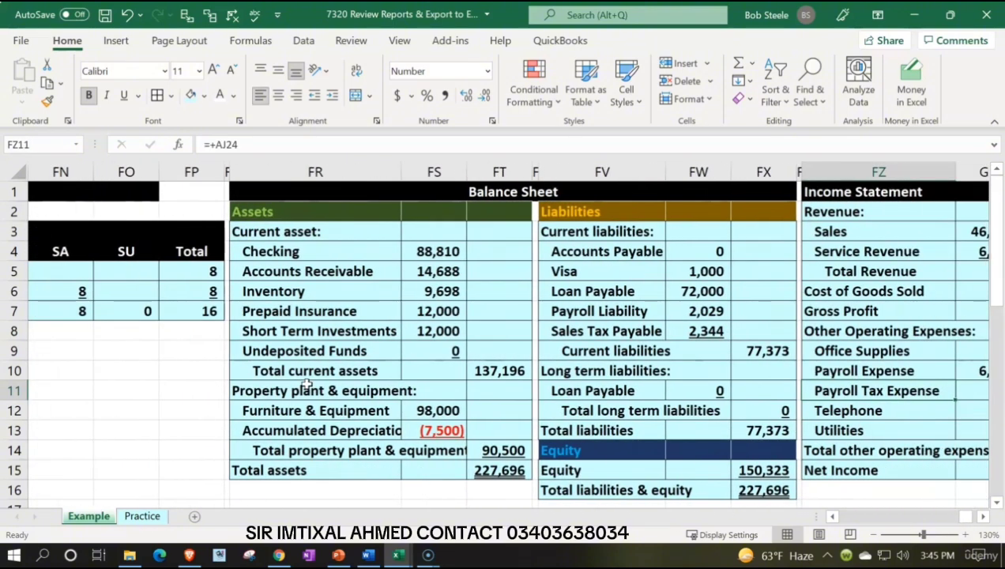
{"action": "key", "text": "Right"}
{"action": "key", "text": "Right"}
{"action": "key", "text": "Right"}
{"action": "key", "text": "Right"}
{"action": "key", "text": "Right"}
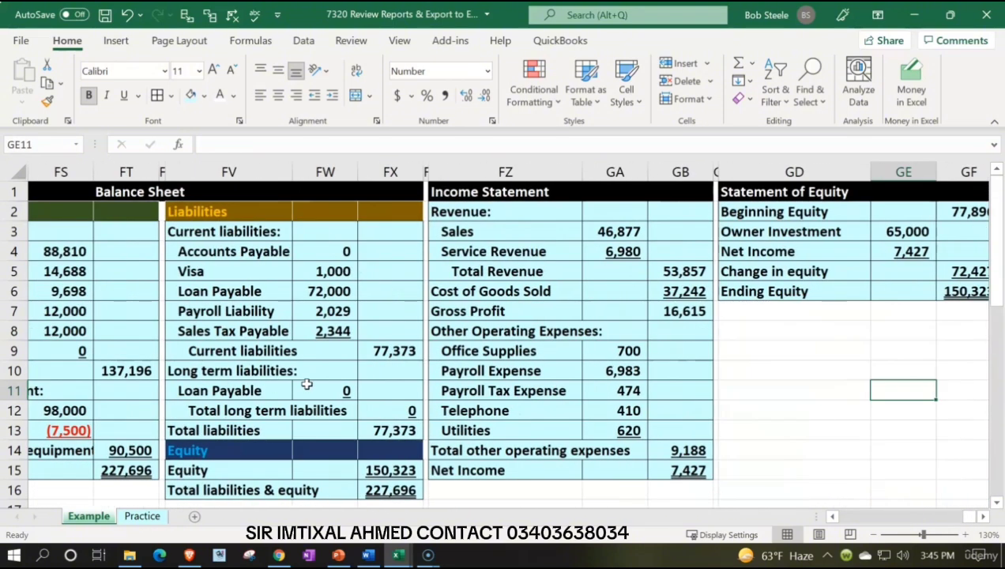
{"action": "key", "text": "Left"}
{"action": "key", "text": "Left"}
{"action": "key", "text": "Left"}
{"action": "key", "text": "Left"}
{"action": "key", "text": "Left"}
{"action": "key", "text": "Left"}
{"action": "key", "text": "Left"}
{"action": "key", "text": "Left"}
{"action": "key", "text": "Left"}
{"action": "key", "text": "Left"}
{"action": "key", "text": "Left"}
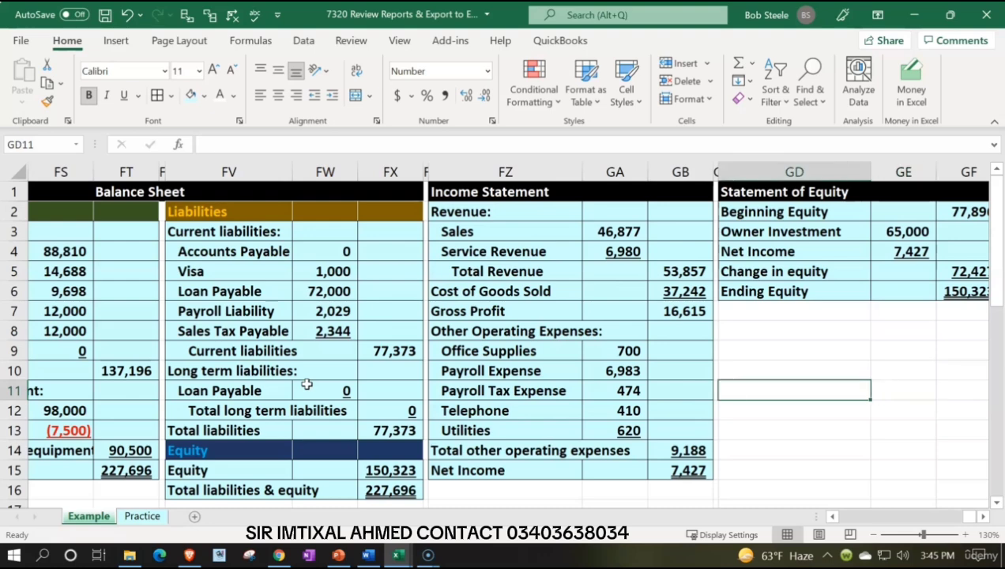
{"action": "key", "text": "Left"}
{"action": "key", "text": "Left"}
{"action": "key", "text": "Left"}
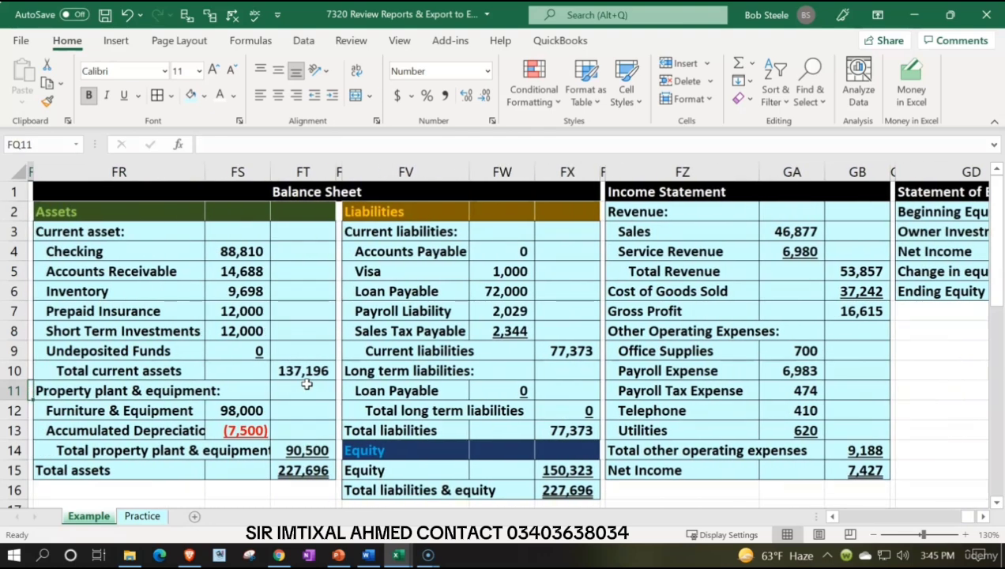
Step: On the Practice sheet, hide the journal entry columns A through AI
{"action": "left_click", "coordinate": [141, 516]}
{"action": "left_click", "coordinate": [297, 353]}
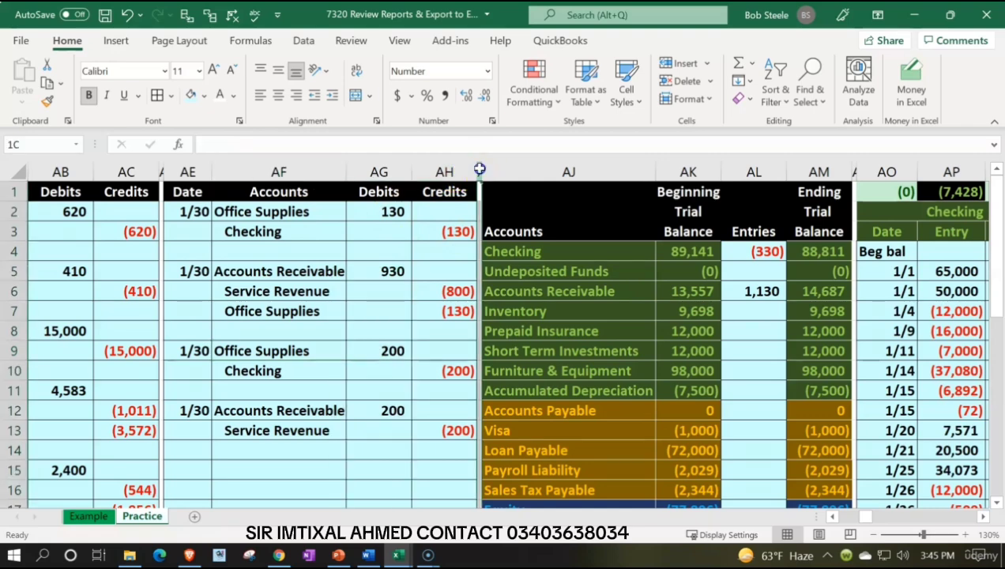
{"action": "left_click_drag", "start_coordinate": [479, 169], "coordinate": [16, 172]}
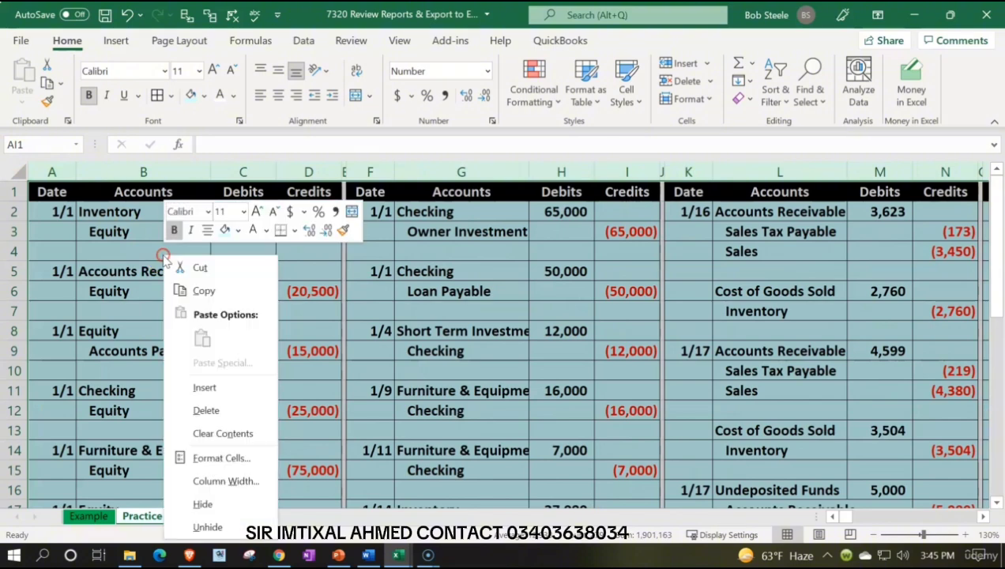
{"action": "right_click", "coordinate": [162, 254]}
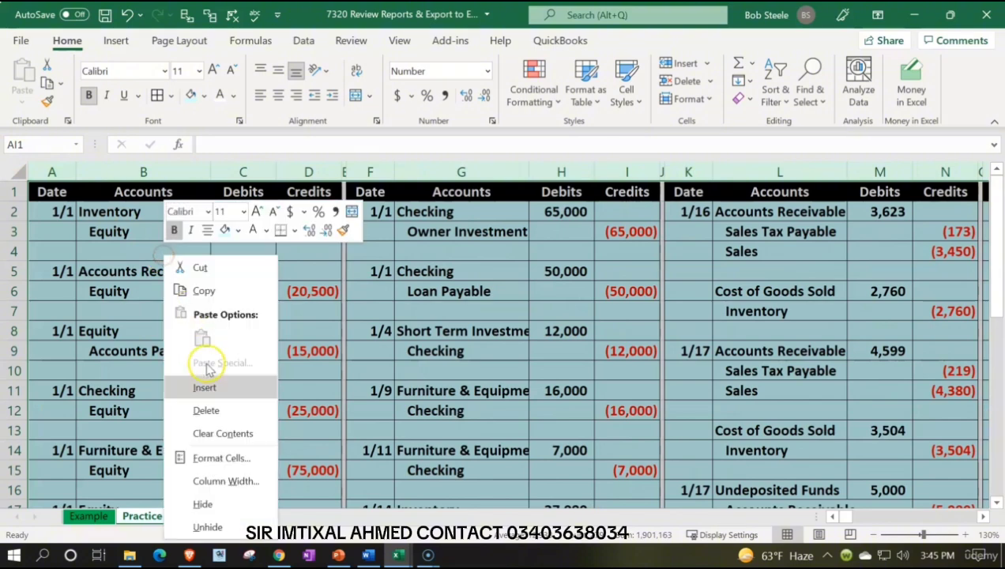
{"action": "left_click", "coordinate": [227, 504]}
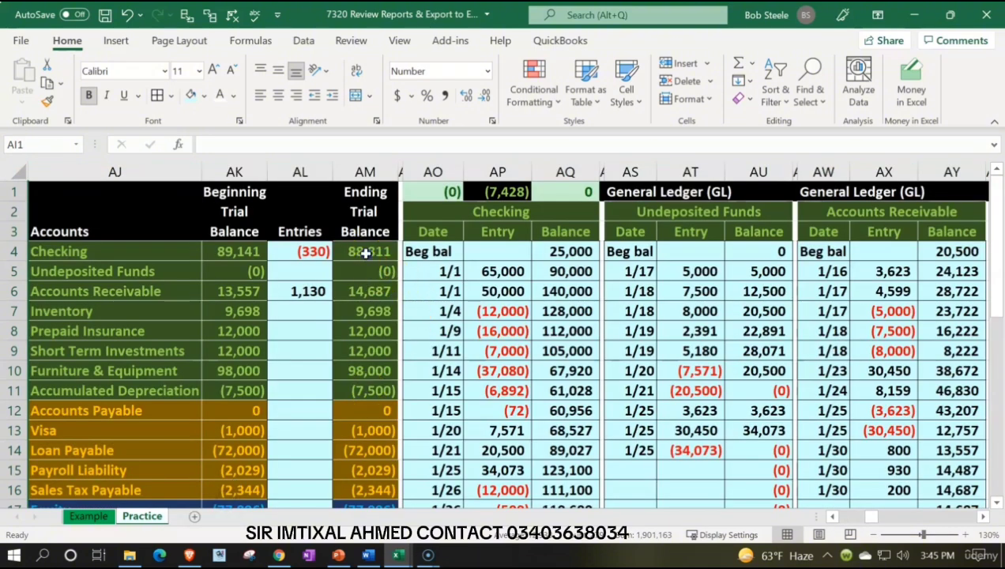
Step: Copy the ending trial balance figures from AM4 down and paste them as values into the beginning trial balance column starting at AK4
{"action": "left_click_drag", "start_coordinate": [365, 252], "coordinate": [354, 432]}
{"action": "key", "text": "ctrl+c"}
{"action": "scroll", "coordinate": [313, 365], "scroll_direction": "up", "scroll_amount": 3}
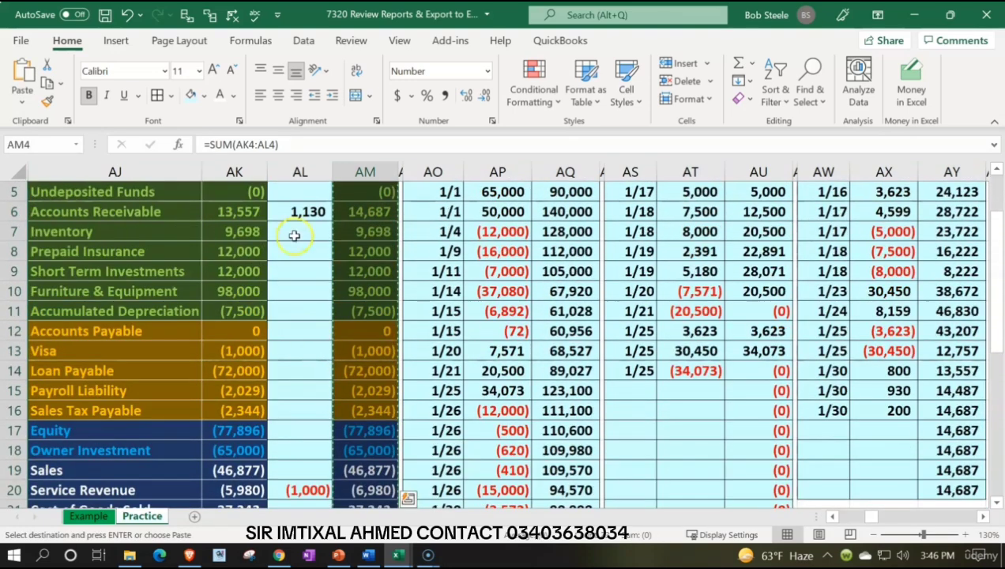
{"action": "scroll", "coordinate": [294, 236], "scroll_direction": "up", "scroll_amount": 2}
{"action": "left_click", "coordinate": [241, 251]}
{"action": "right_click", "coordinate": [245, 252]}
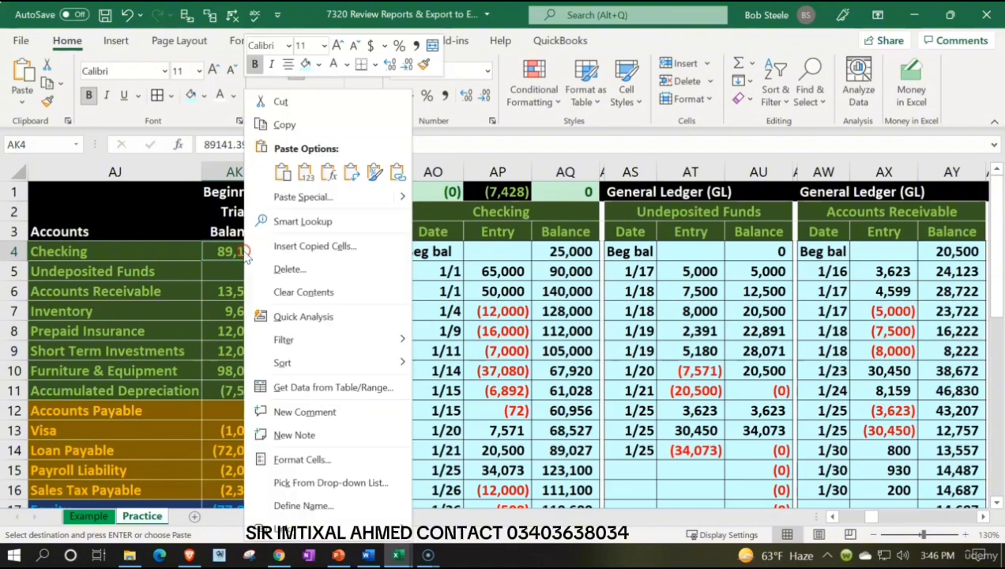
{"action": "left_click", "coordinate": [305, 171]}
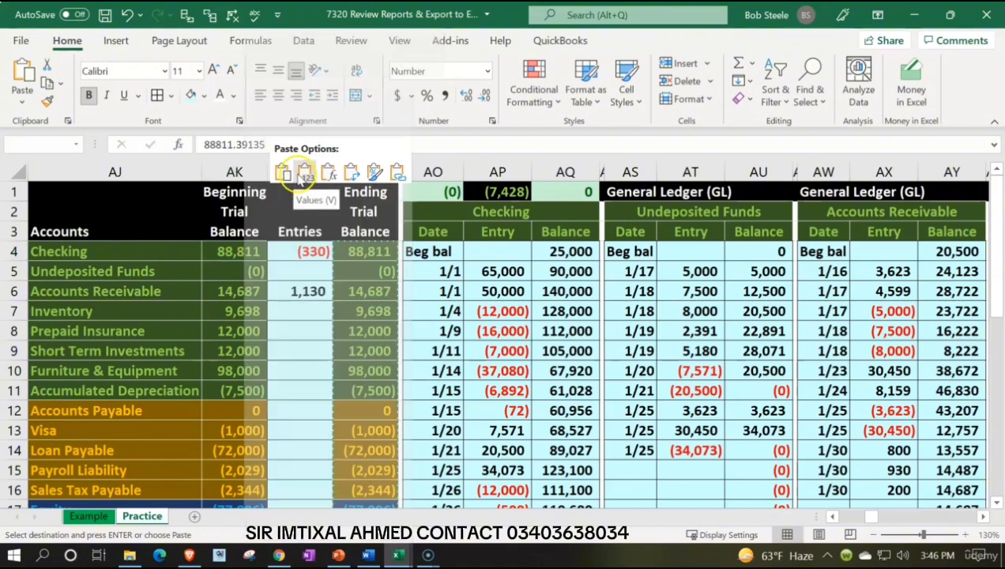
Step: Clear the trial balance's Entries column from AL4 downward
{"action": "left_click_drag", "start_coordinate": [320, 252], "coordinate": [298, 478]}
{"action": "scroll", "coordinate": [299, 478], "scroll_direction": "up", "scroll_amount": 4}
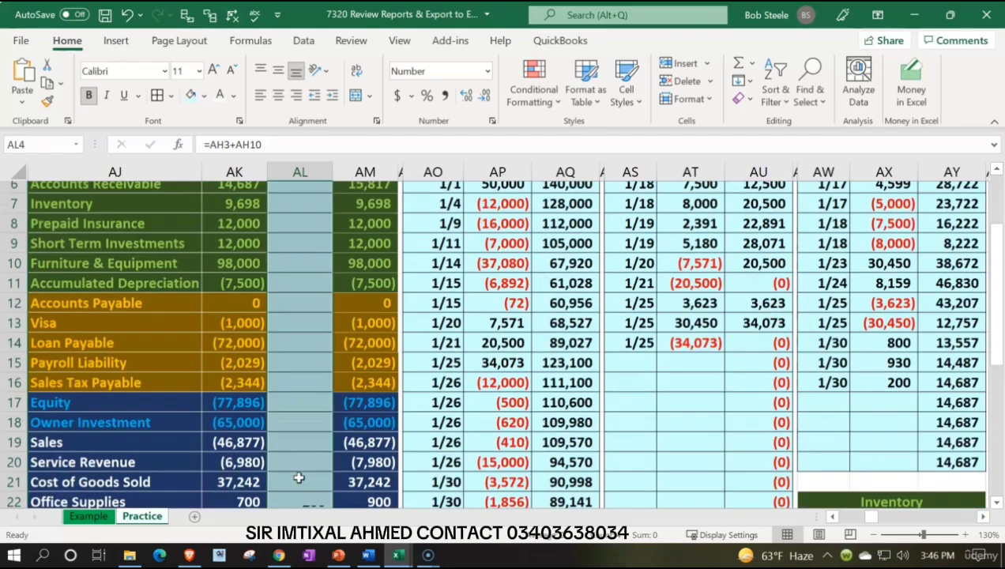
{"action": "key", "text": "Delete"}
{"action": "left_click", "coordinate": [278, 371]}
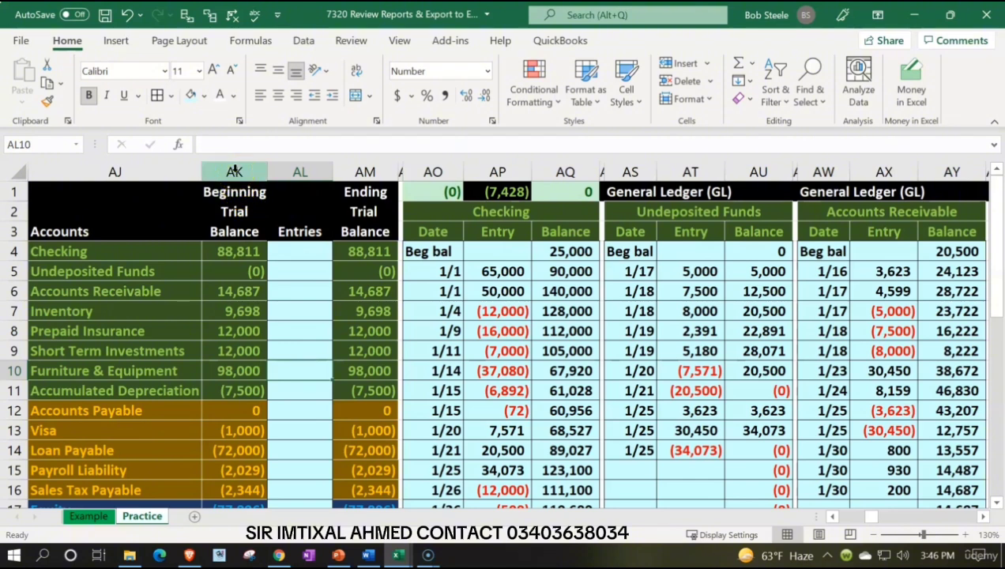
Step: Hide the Beginning Trial Balance and Entries columns, AK and AL
{"action": "left_click_drag", "start_coordinate": [235, 170], "coordinate": [277, 169]}
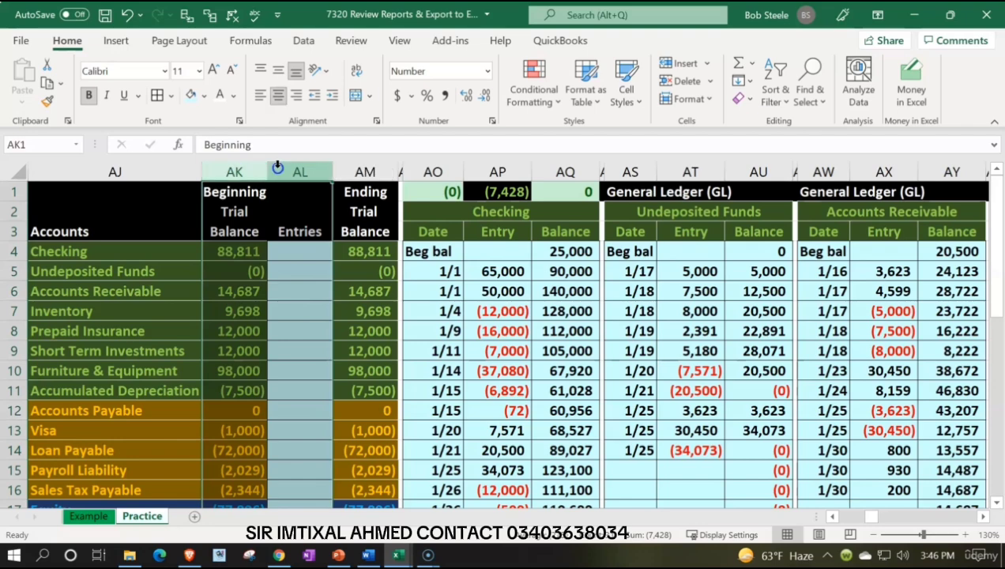
{"action": "right_click", "coordinate": [312, 313]}
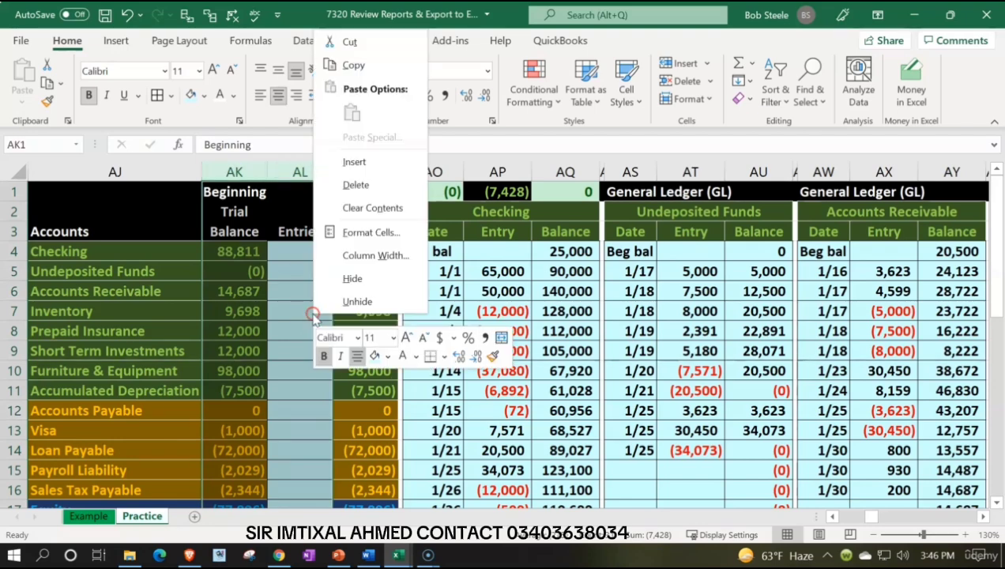
{"action": "left_click", "coordinate": [324, 286]}
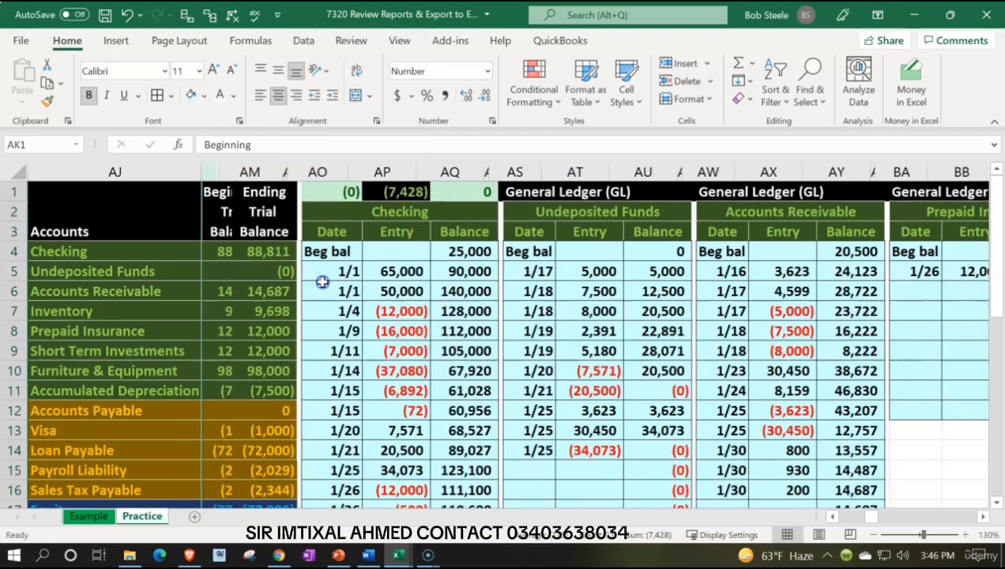
{"action": "left_click", "coordinate": [320, 275]}
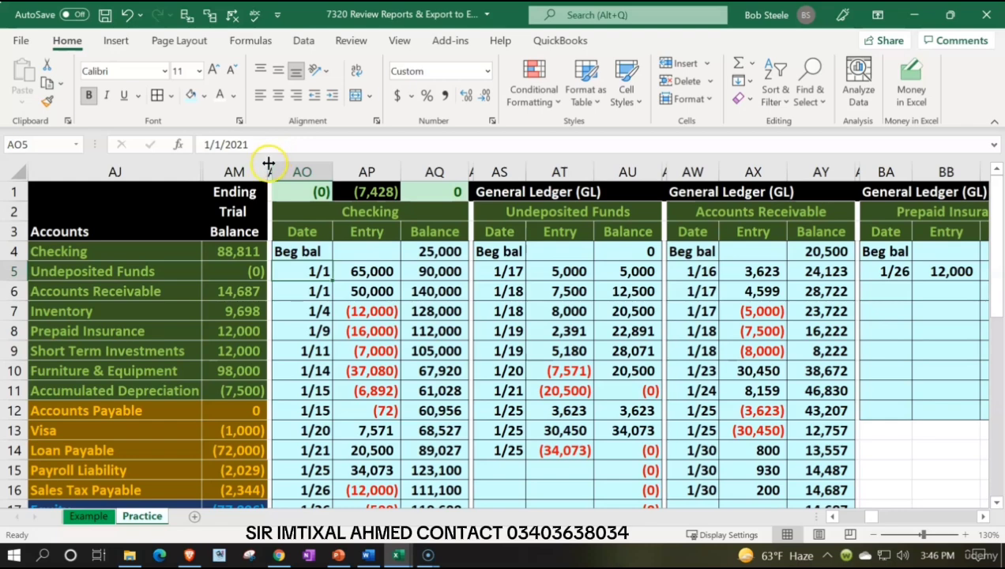
Step: Hide the ledger and payroll columns AN through FQ so the trial balance sits beside the balance sheet
{"action": "left_click_drag", "start_coordinate": [269, 169], "coordinate": [478, 217]}
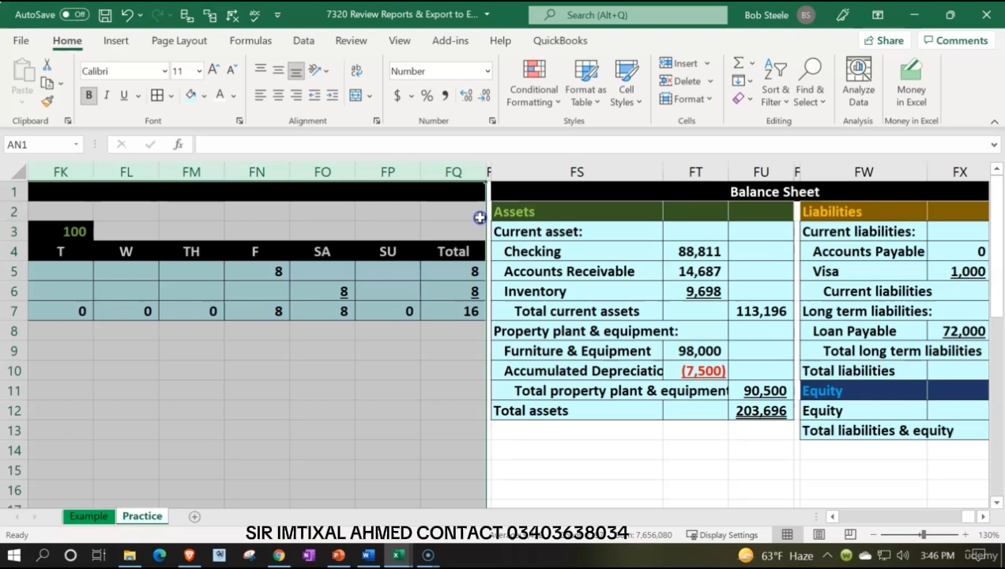
{"action": "right_click", "coordinate": [383, 262]}
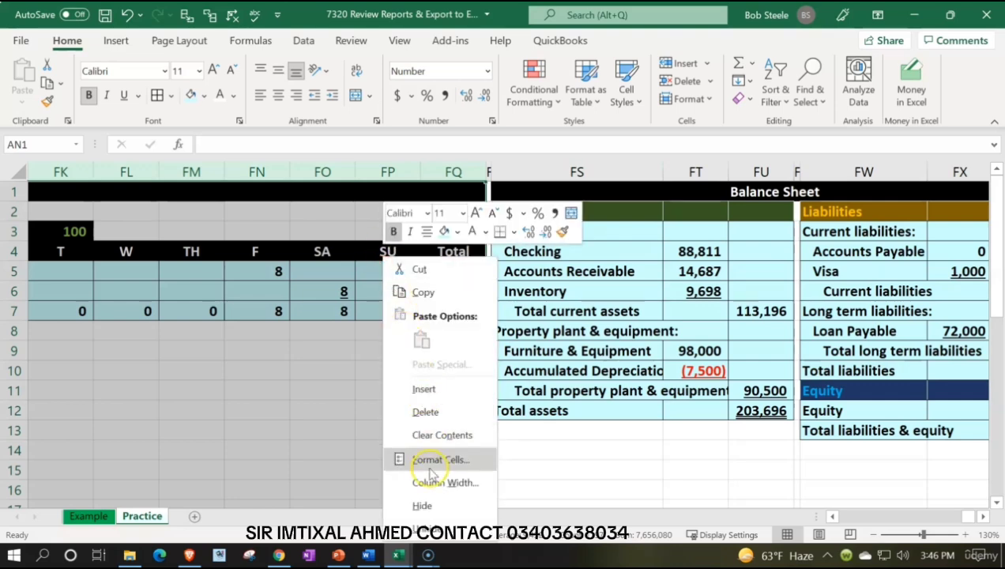
{"action": "left_click", "coordinate": [429, 506]}
{"action": "left_click", "coordinate": [349, 259]}
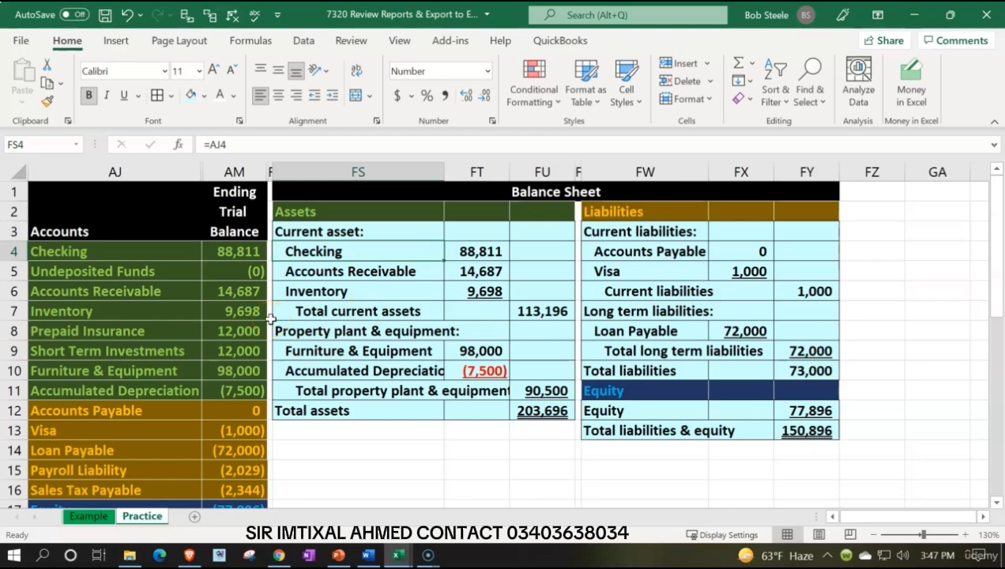
Step: Compare the trial balance's asset accounts with the balance sheet's current assets to identify accounts not yet listed
{"action": "scroll", "coordinate": [270, 318], "scroll_direction": "down", "scroll_amount": 3}
{"action": "scroll", "coordinate": [270, 318], "scroll_direction": "up", "scroll_amount": 1}
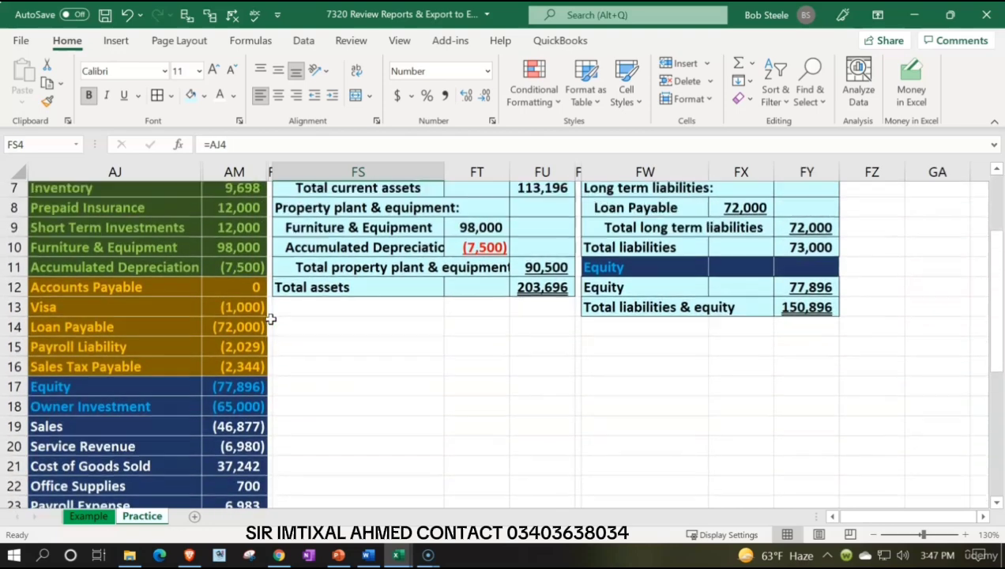
{"action": "scroll", "coordinate": [270, 318], "scroll_direction": "up", "scroll_amount": 2}
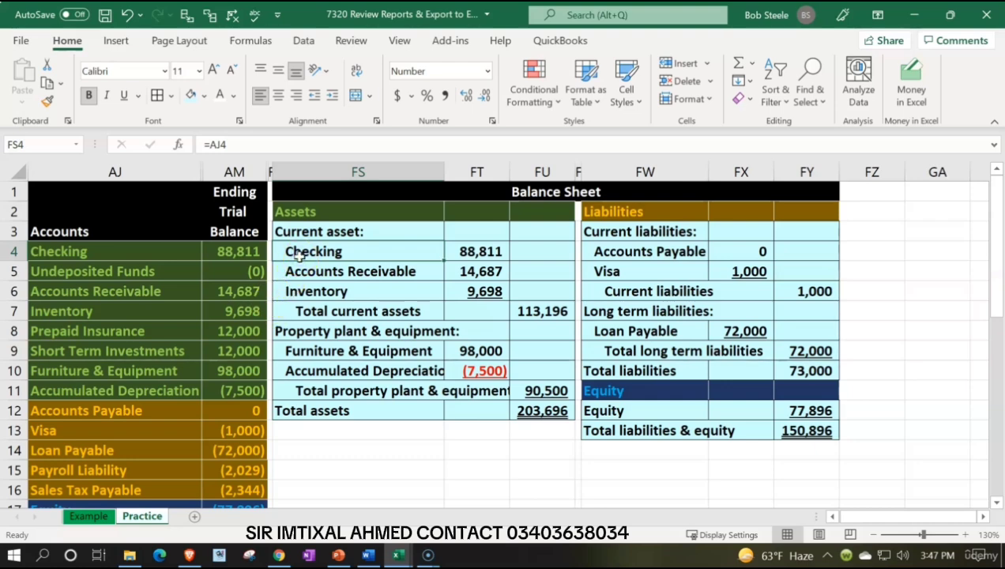
{"action": "key", "text": "Down"}
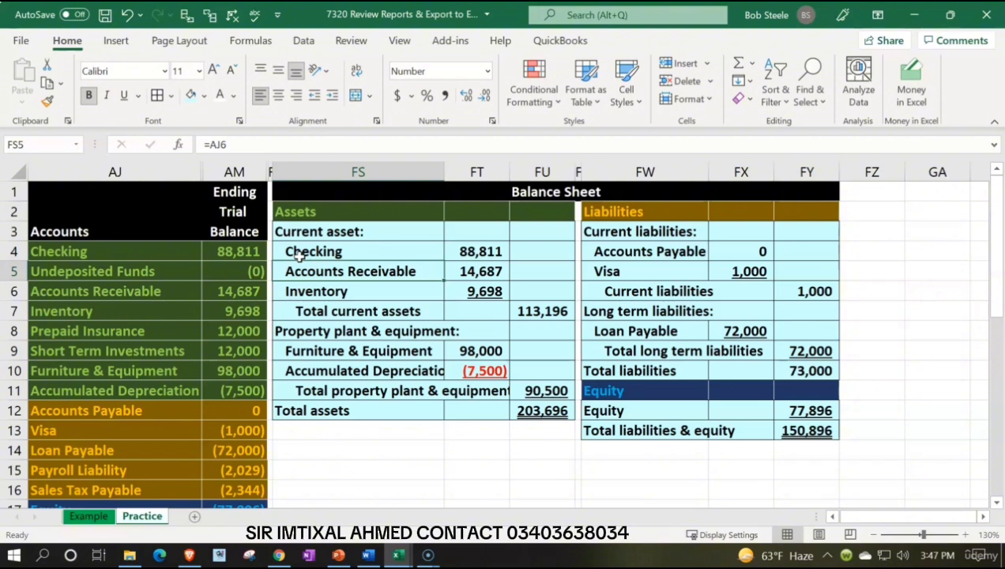
{"action": "key", "text": "Down"}
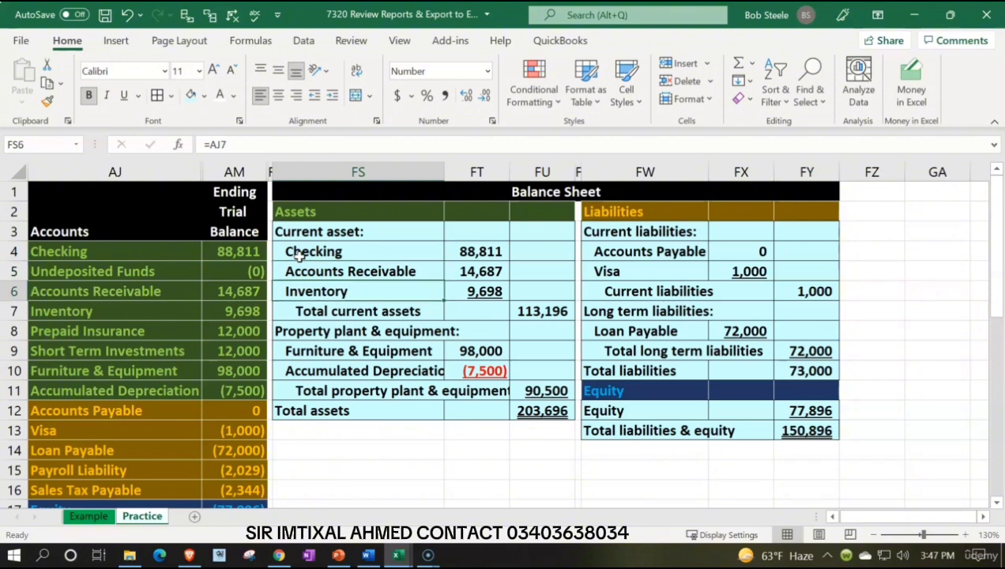
{"action": "left_click", "coordinate": [148, 321]}
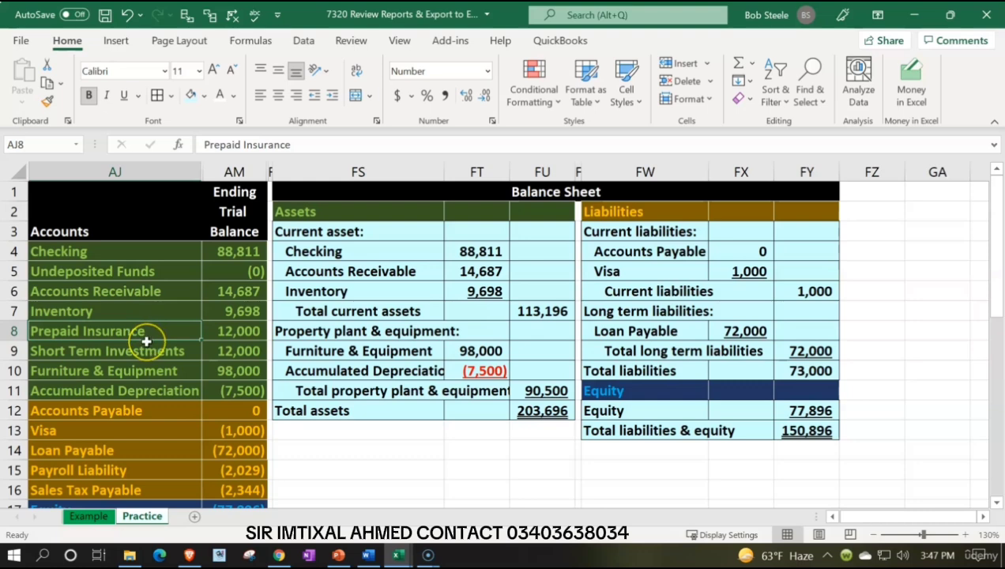
{"action": "left_click", "coordinate": [155, 354]}
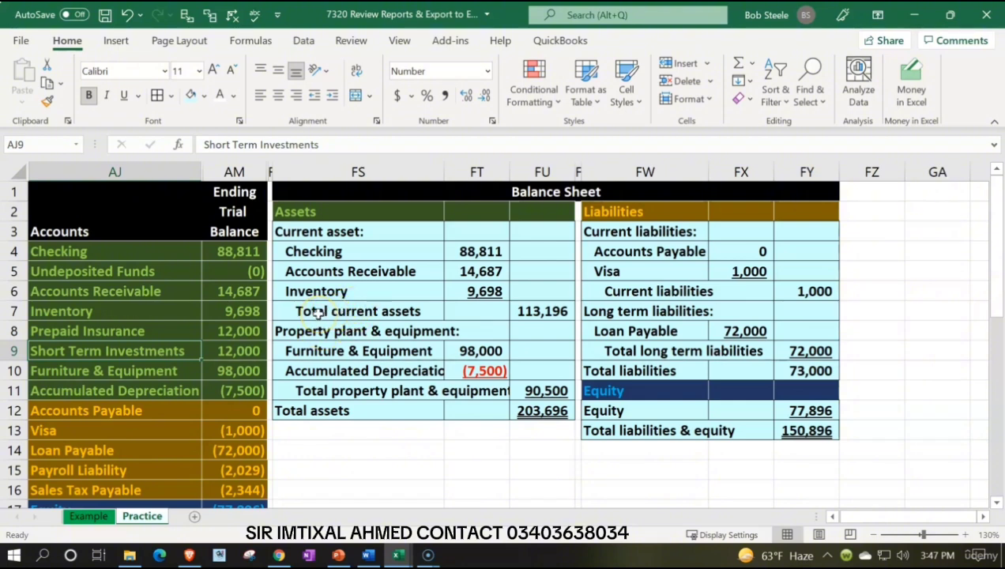
Step: Insert two blank lines above Total current assets in columns FS to FU of the balance sheet, shifting cells down
{"action": "left_click_drag", "start_coordinate": [316, 313], "coordinate": [520, 329]}
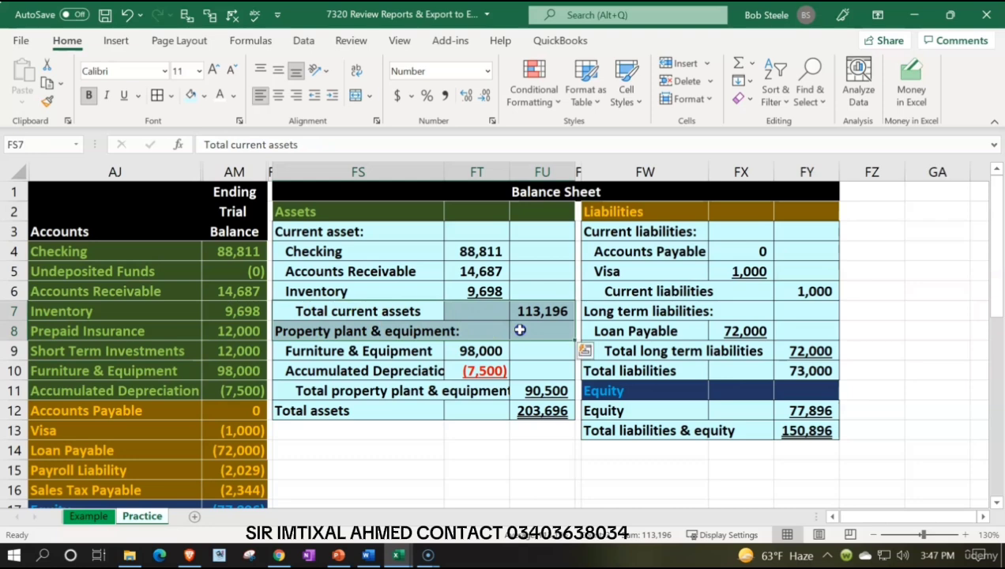
{"action": "right_click", "coordinate": [381, 332]}
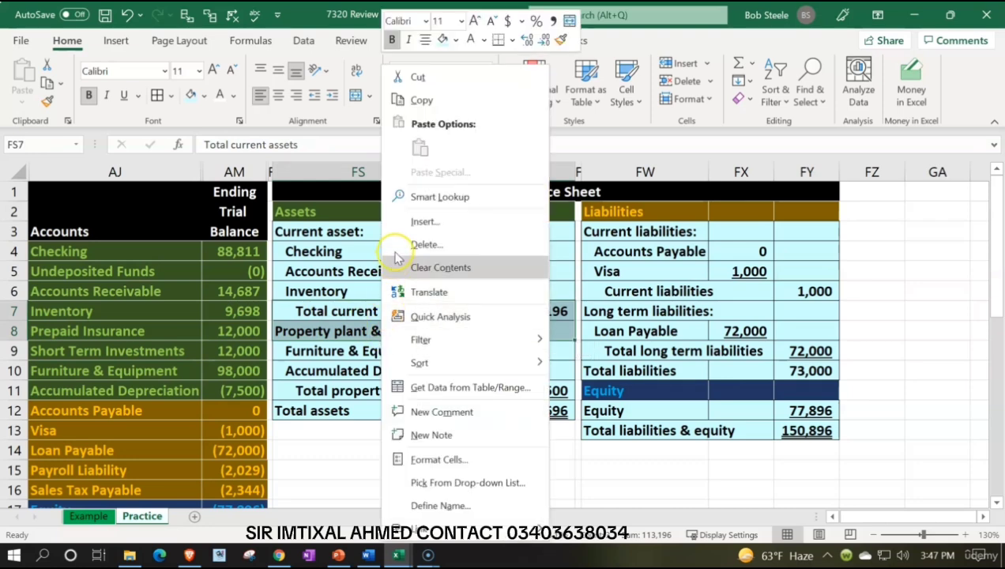
{"action": "left_click", "coordinate": [404, 223]}
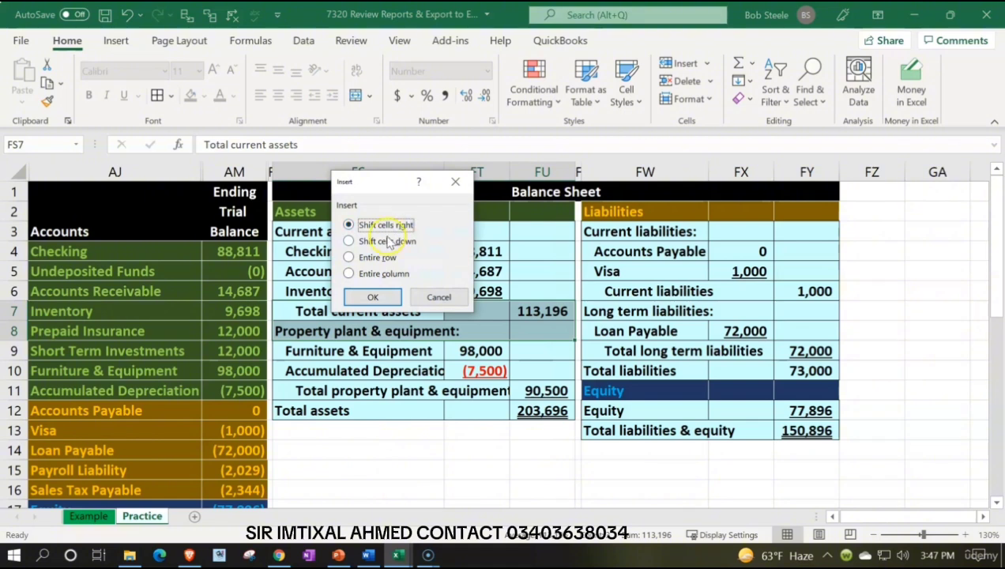
{"action": "left_click", "coordinate": [386, 241]}
{"action": "left_click", "coordinate": [373, 297]}
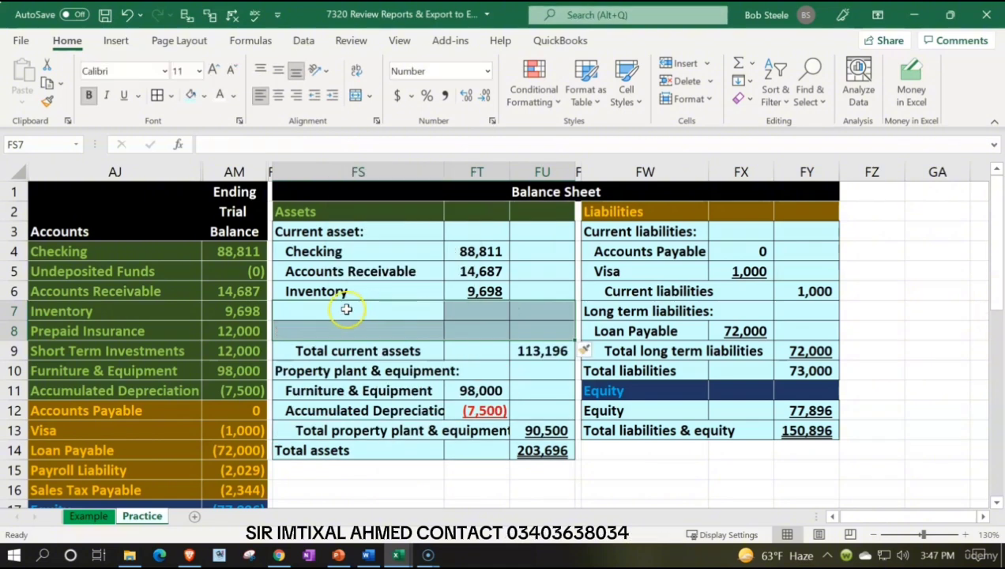
Step: Insert one blank line above Accounts Receivable in columns FS to FU of the balance sheet, shifting cells down
{"action": "left_click_drag", "start_coordinate": [84, 274], "coordinate": [223, 273]}
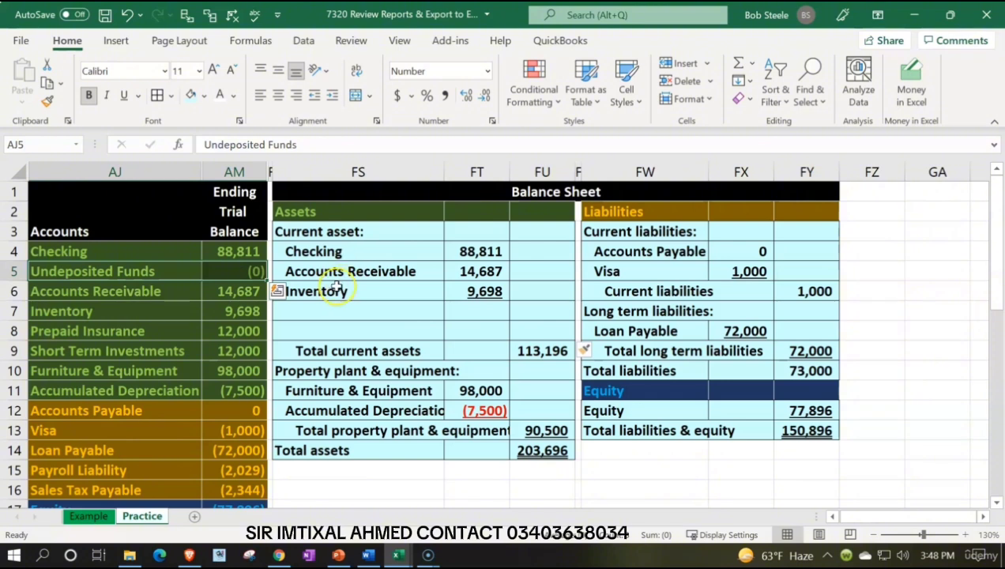
{"action": "left_click", "coordinate": [308, 271]}
{"action": "left_click_drag", "start_coordinate": [474, 271], "coordinate": [514, 271]}
{"action": "right_click", "coordinate": [514, 271]}
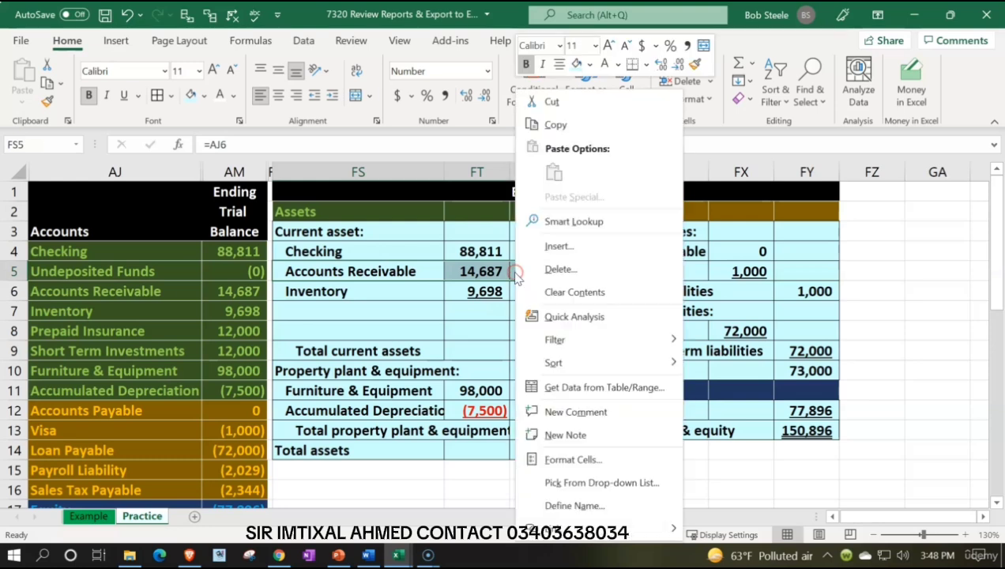
{"action": "left_click", "coordinate": [553, 247]}
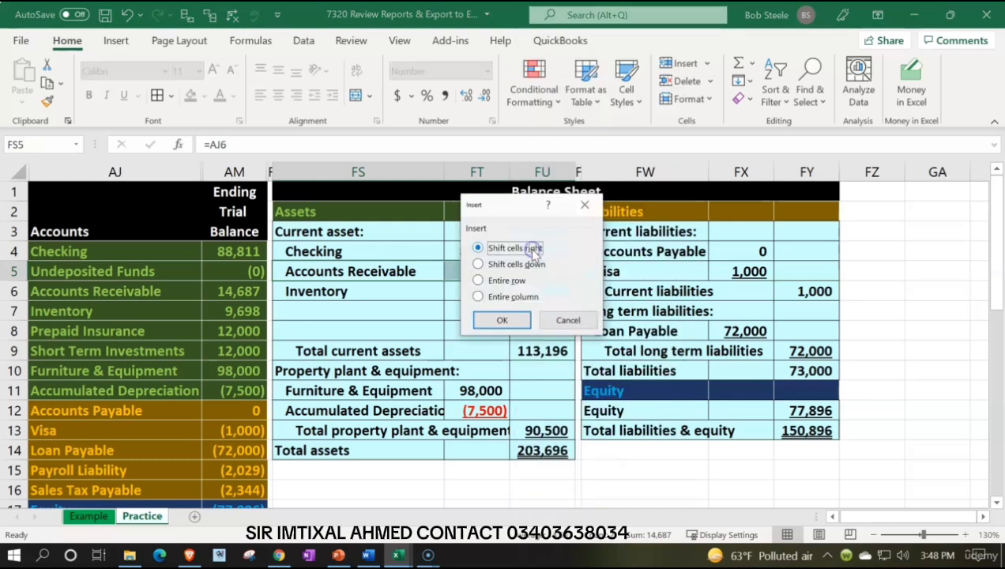
{"action": "left_click", "coordinate": [515, 264]}
{"action": "left_click", "coordinate": [502, 320]}
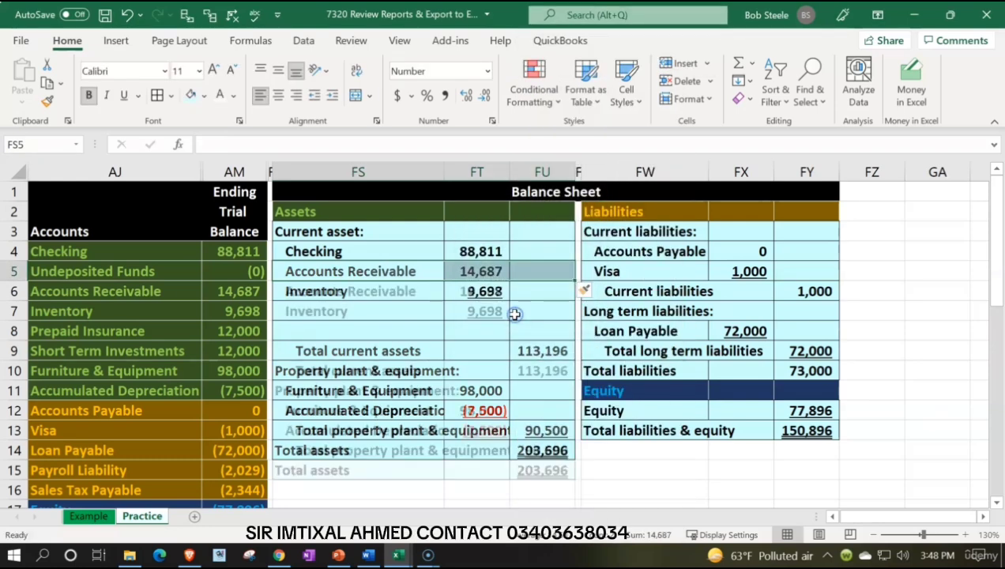
Step: Link cell FS5 to the trial balance's Undeposited Funds account name in AJ5
{"action": "left_click", "coordinate": [348, 269]}
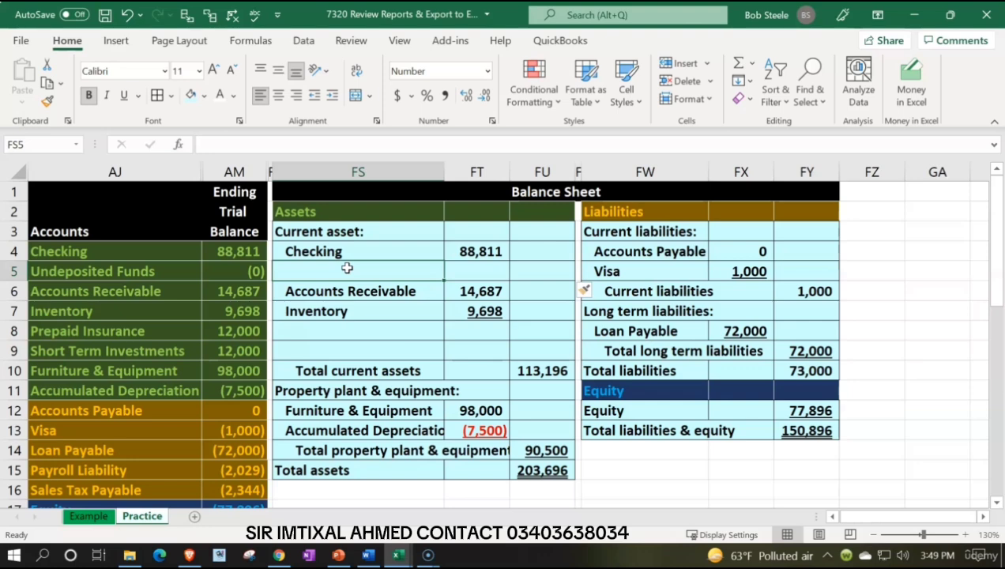
{"action": "type", "text": "="}
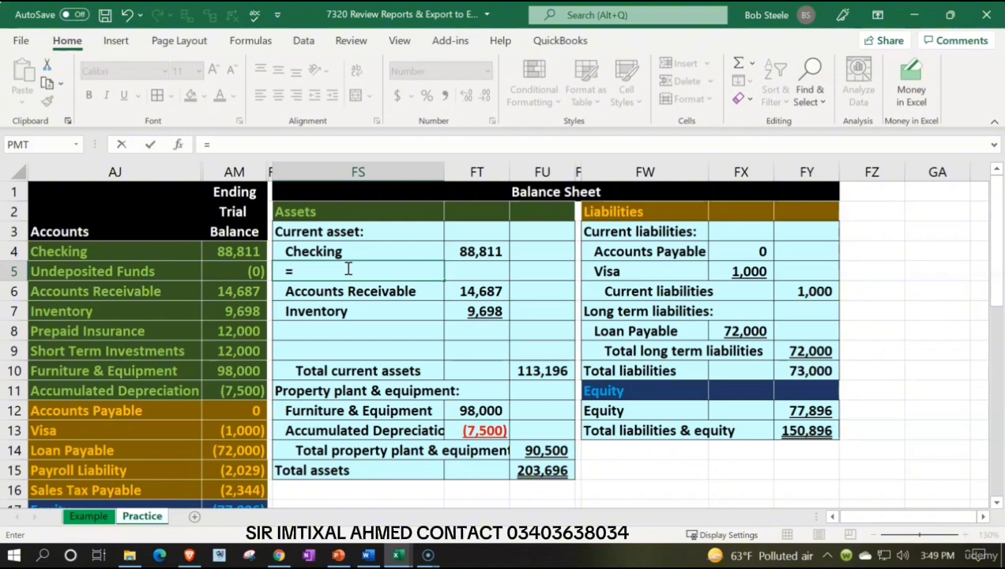
{"action": "key", "text": "Left"}
{"action": "key", "text": "Left"}
{"action": "key", "text": "Left"}
{"action": "key", "text": "Return"}
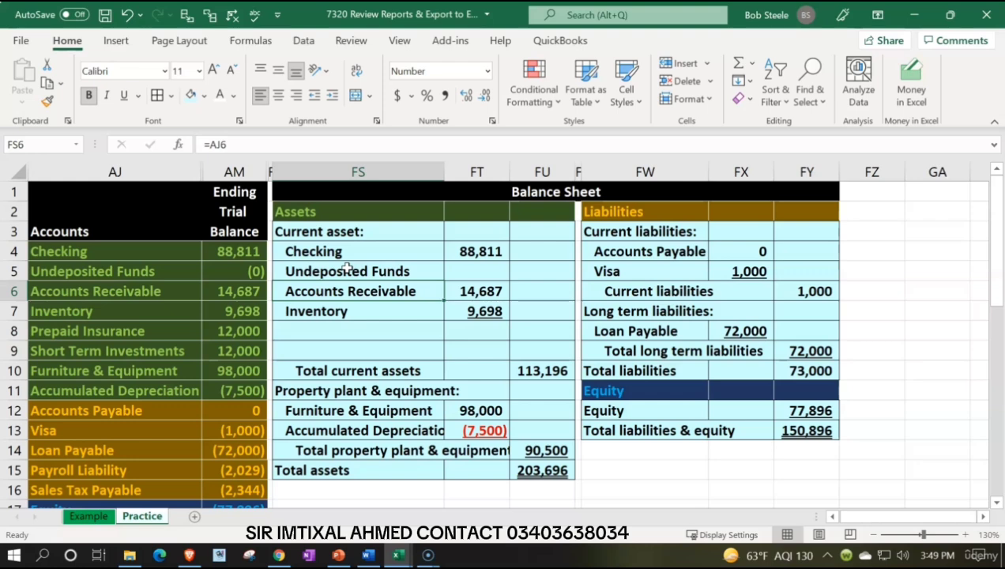
Step: Link the Undeposited Funds amount in FT5 to AM5 and remove the underline from the Inventory amount in FT7
{"action": "key", "text": "Up"}
{"action": "key", "text": "Right"}
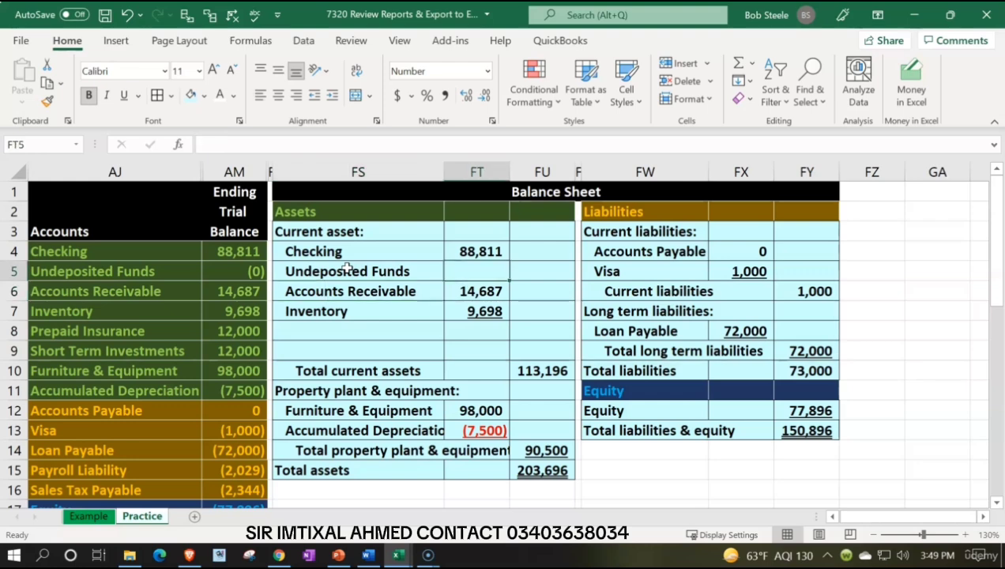
{"action": "type", "text": "="}
{"action": "key", "text": "Left"}
{"action": "key", "text": "Left"}
{"action": "key", "text": "Left"}
{"action": "key", "text": "Return"}
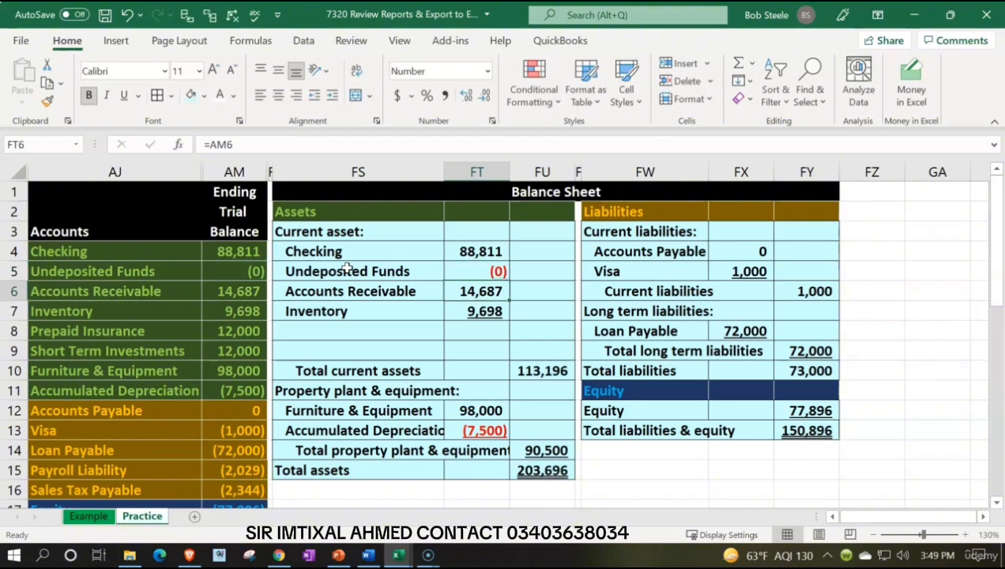
{"action": "key", "text": "Down"}
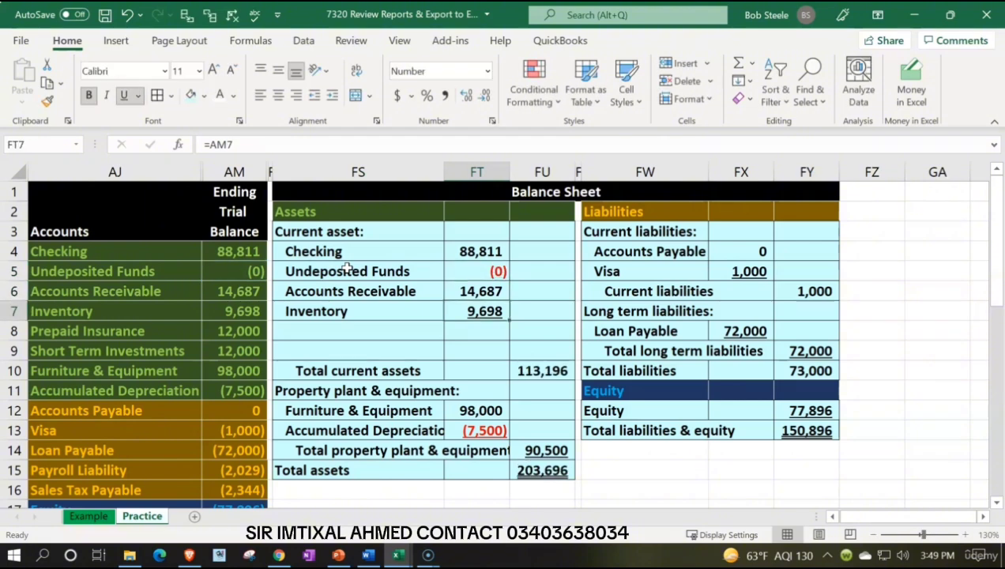
{"action": "left_click", "coordinate": [123, 95]}
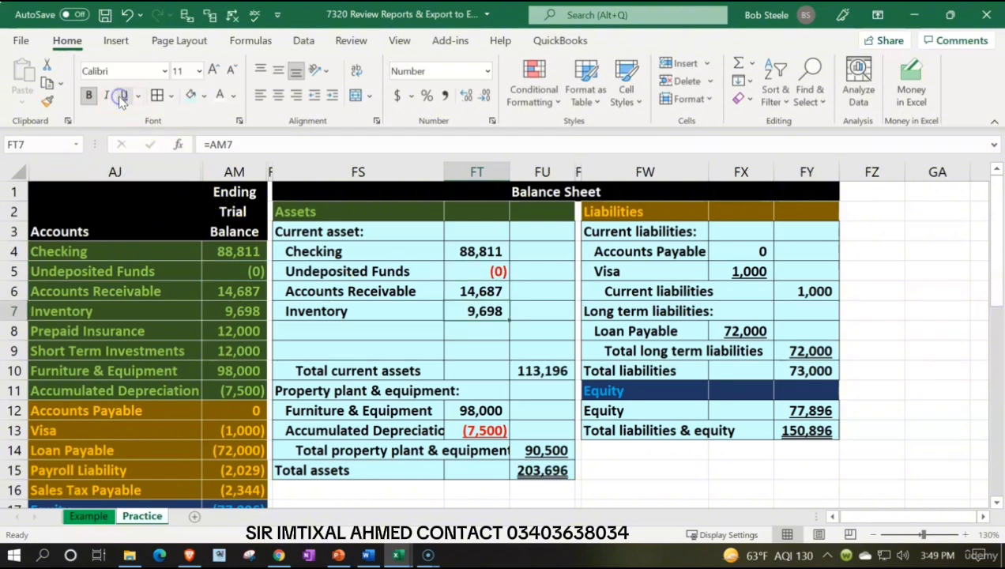
Step: Link FS8 and FS9 to the Prepaid Insurance and Short Term Investments account names in AJ8 and AJ9
{"action": "key", "text": "Down"}
{"action": "key", "text": "Left"}
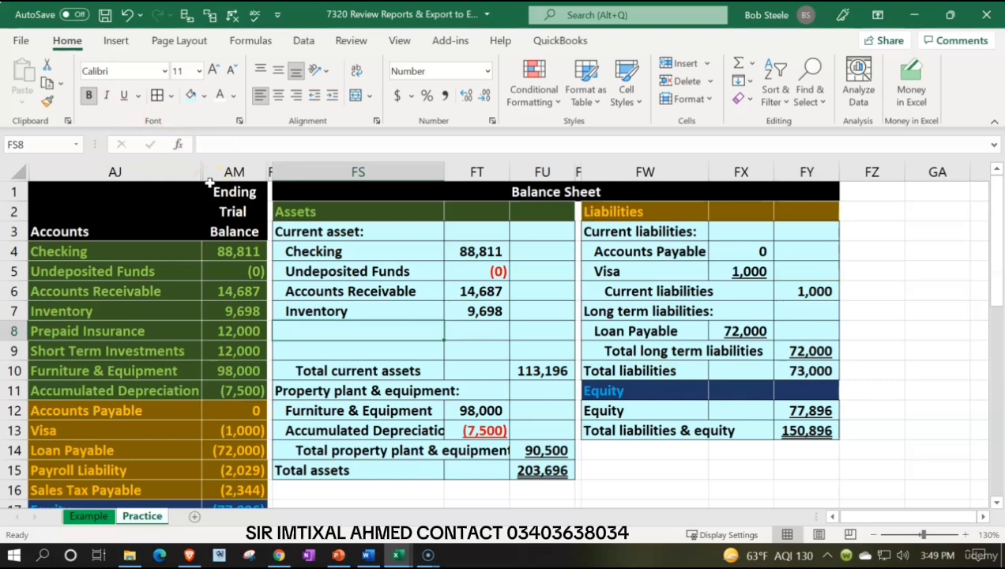
{"action": "type", "text": "="}
{"action": "key", "text": "Left"}
{"action": "key", "text": "Left"}
{"action": "key", "text": "Left"}
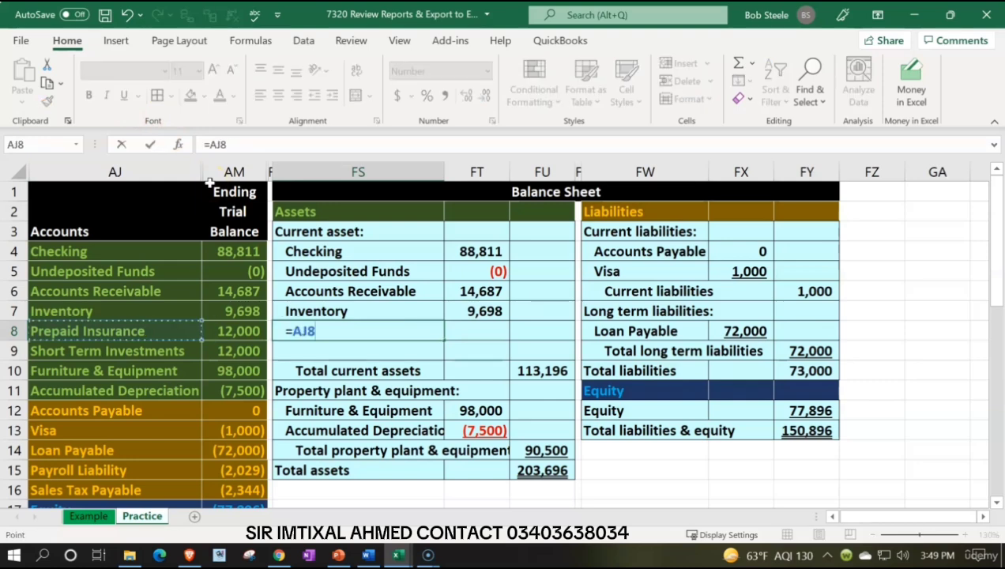
{"action": "key", "text": "Return"}
{"action": "type", "text": "+"}
{"action": "key", "text": "Left"}
{"action": "key", "text": "Left"}
{"action": "key", "text": "Left"}
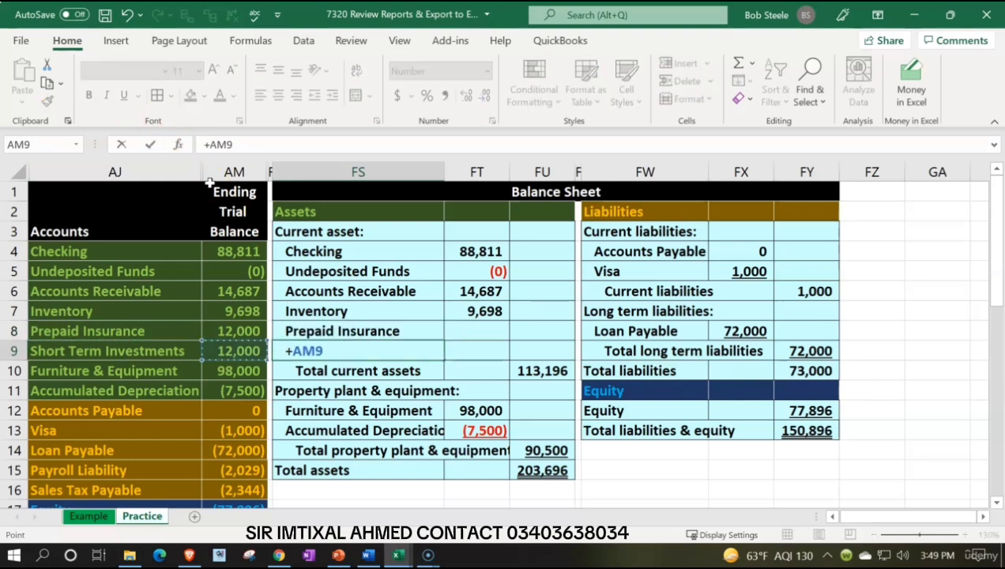
{"action": "key", "text": "Return"}
Step: Link the amounts in FT8 and FT9 to AM8 and AM9, and remove the underline from the Prepaid Insurance amount
{"action": "key", "text": "Right"}
{"action": "key", "text": "Up"}
{"action": "key", "text": "Up"}
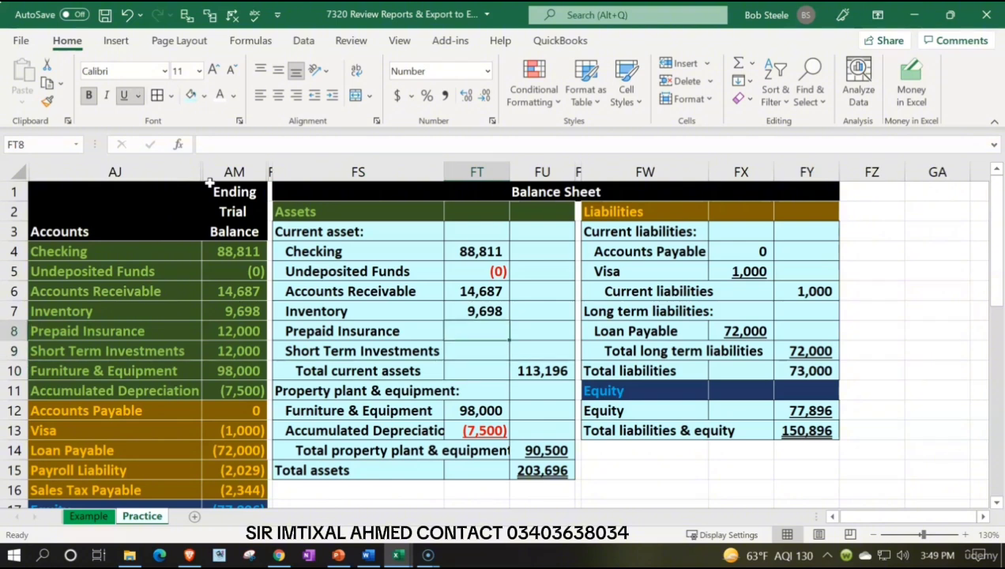
{"action": "type", "text": "="}
{"action": "key", "text": "Left"}
{"action": "key", "text": "Left"}
{"action": "key", "text": "Left"}
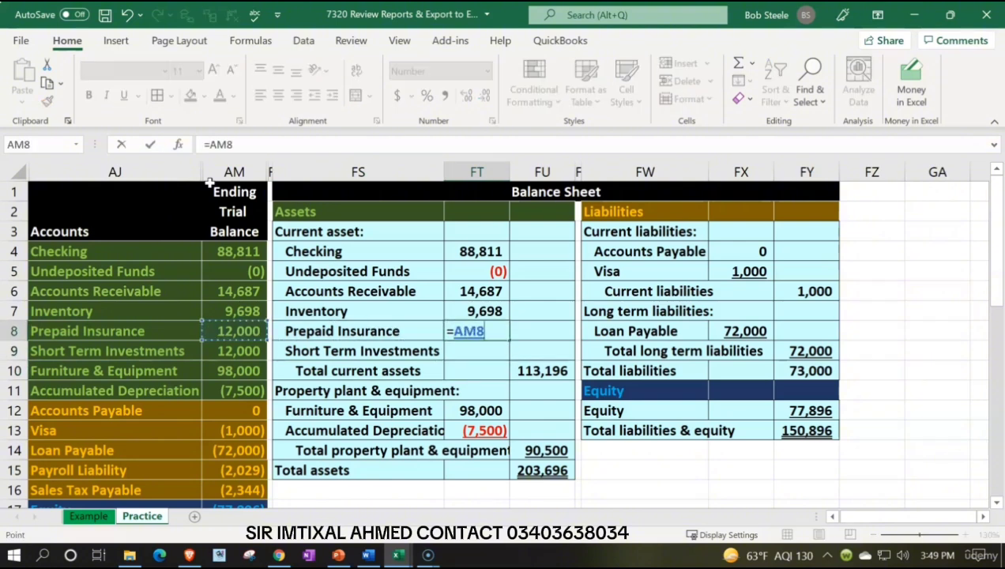
{"action": "key", "text": "Return"}
{"action": "type", "text": "+"}
{"action": "key", "text": "Left"}
{"action": "key", "text": "Left"}
{"action": "key", "text": "Left"}
{"action": "key", "text": "Return"}
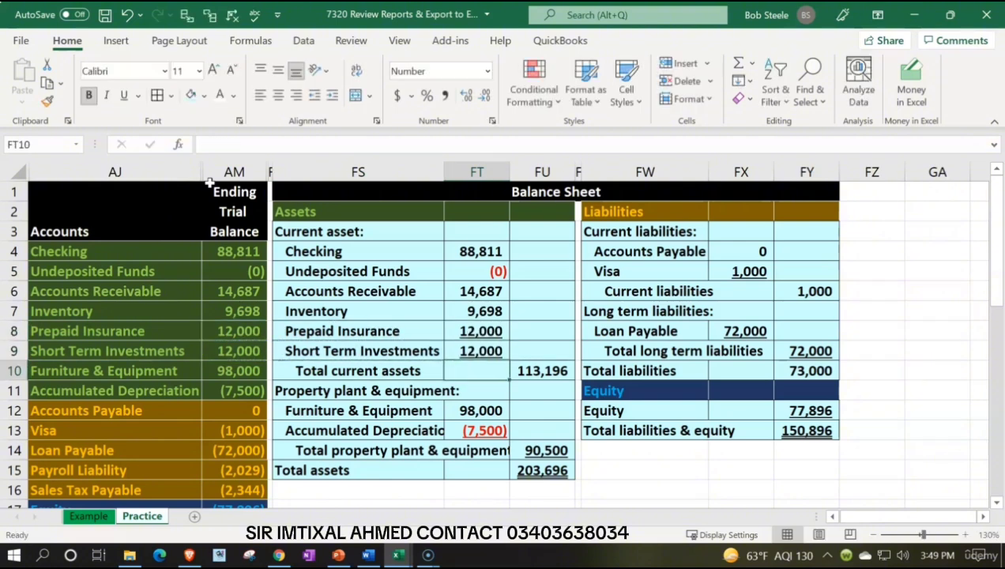
{"action": "left_click", "coordinate": [482, 331]}
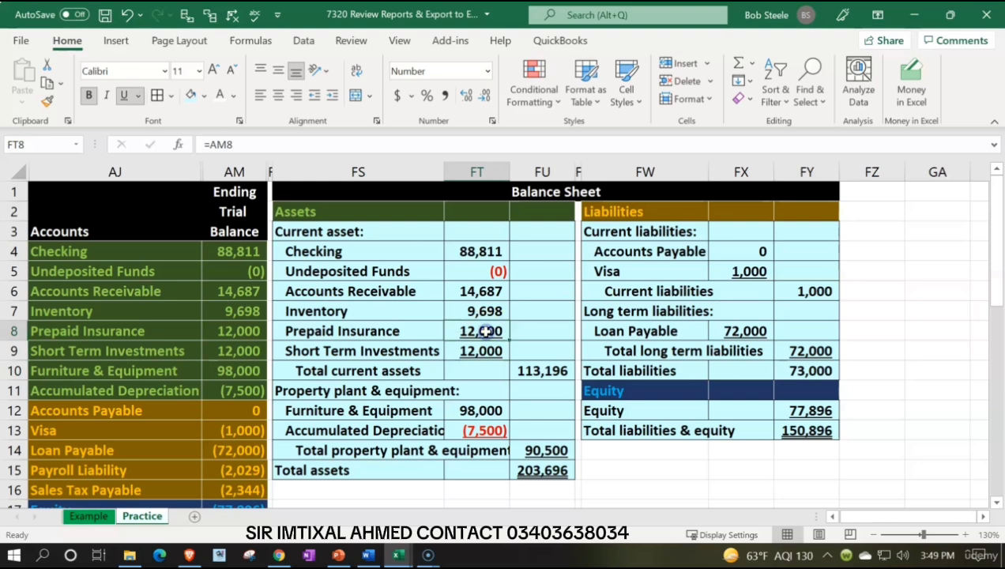
{"action": "left_click", "coordinate": [122, 94]}
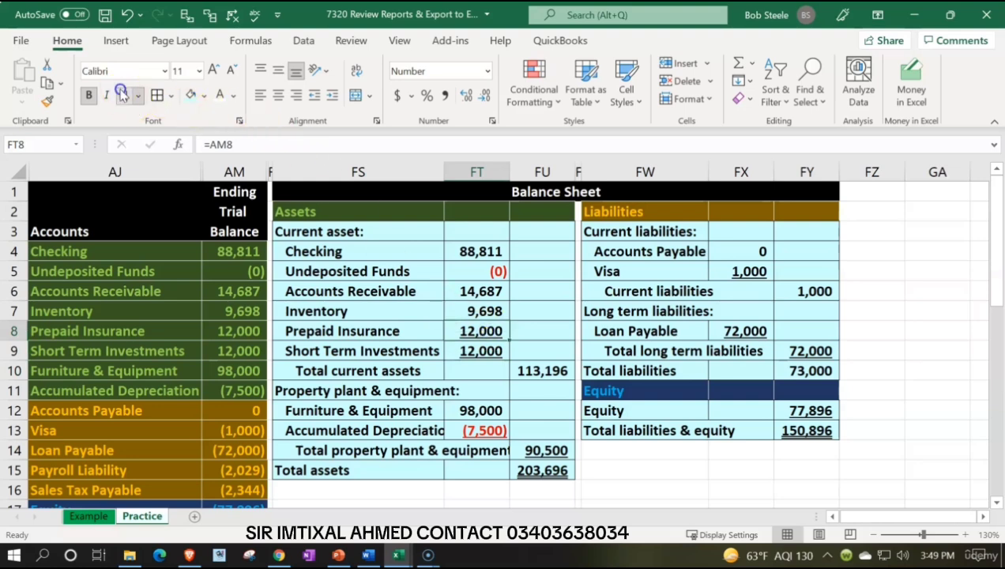
Step: Extend the Total current assets formula in FU10 to sum FT4:FT9
{"action": "left_click", "coordinate": [541, 371]}
{"action": "key", "text": "alt+equal"}
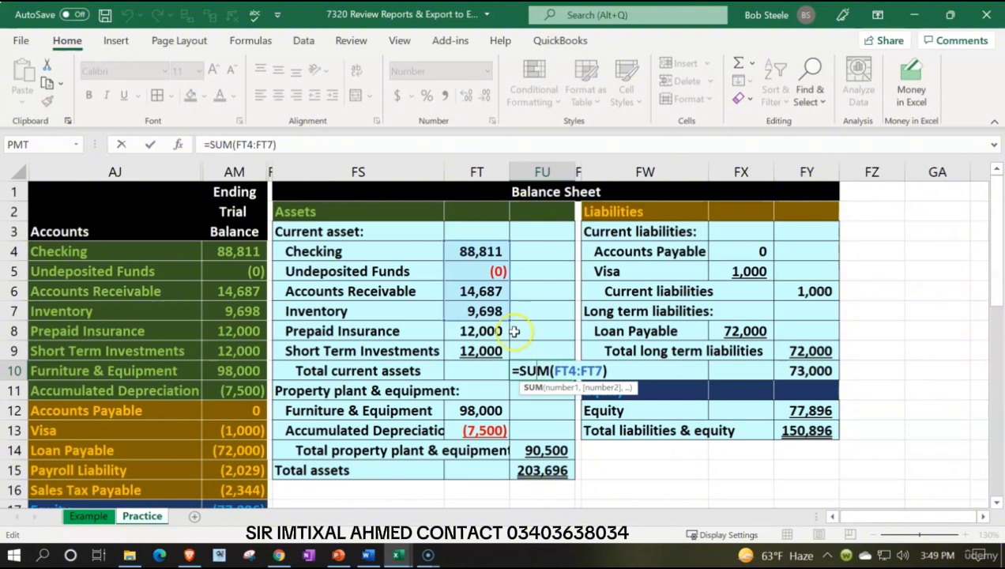
{"action": "left_click_drag", "start_coordinate": [506, 330], "coordinate": [503, 359]}
{"action": "key", "text": "Return"}
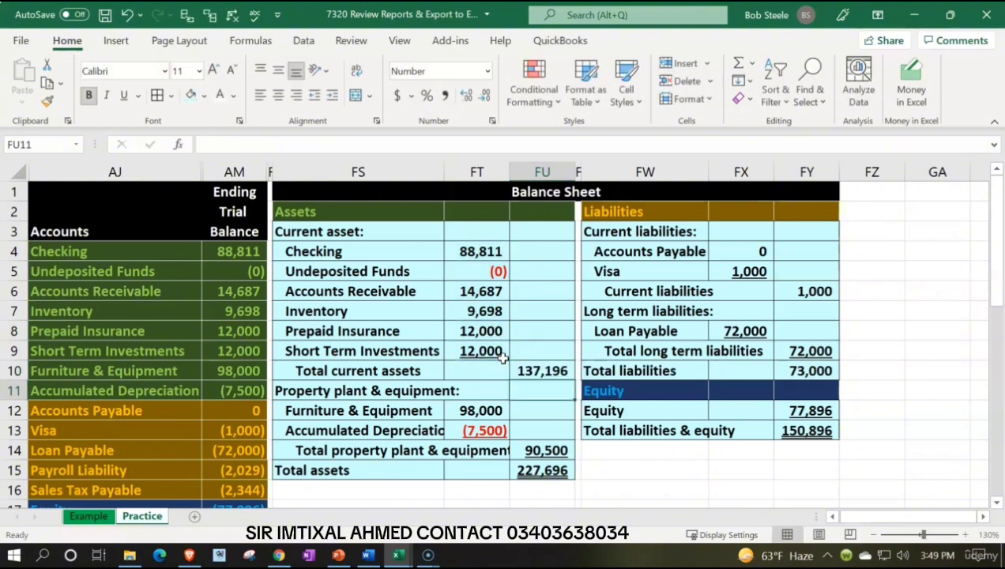
Step: Check the balance sheet's current asset, property and total asset figures against sums of the matching trial balance accounts
{"action": "left_click", "coordinate": [547, 371]}
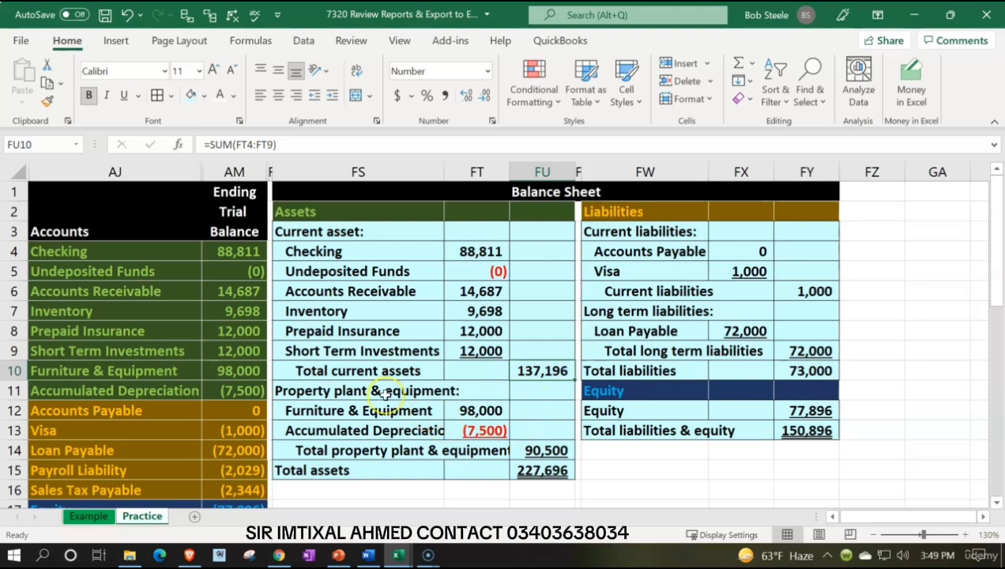
{"action": "left_click_drag", "start_coordinate": [235, 252], "coordinate": [236, 349]}
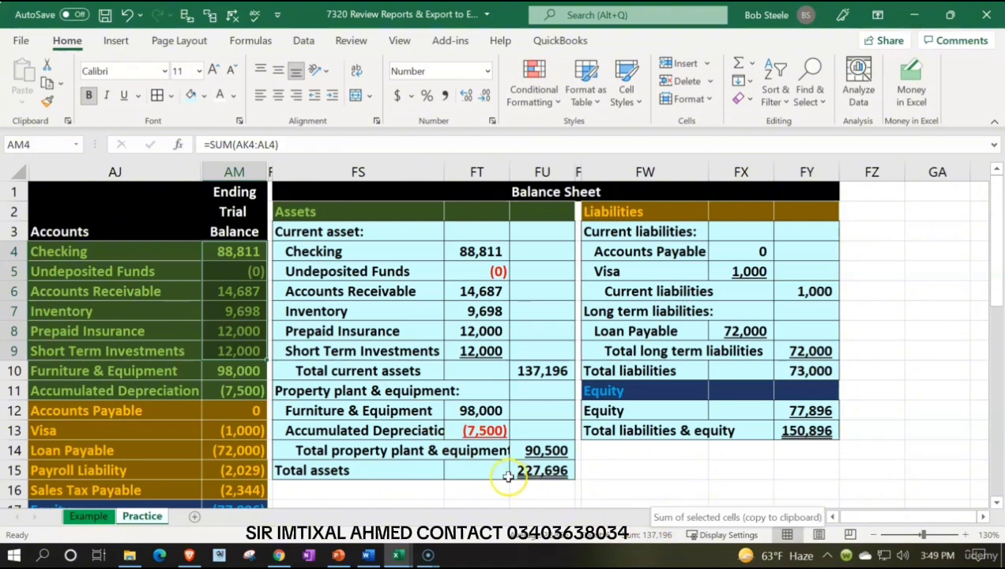
{"action": "left_click_drag", "start_coordinate": [164, 370], "coordinate": [234, 388]}
{"action": "left_click", "coordinate": [487, 427]}
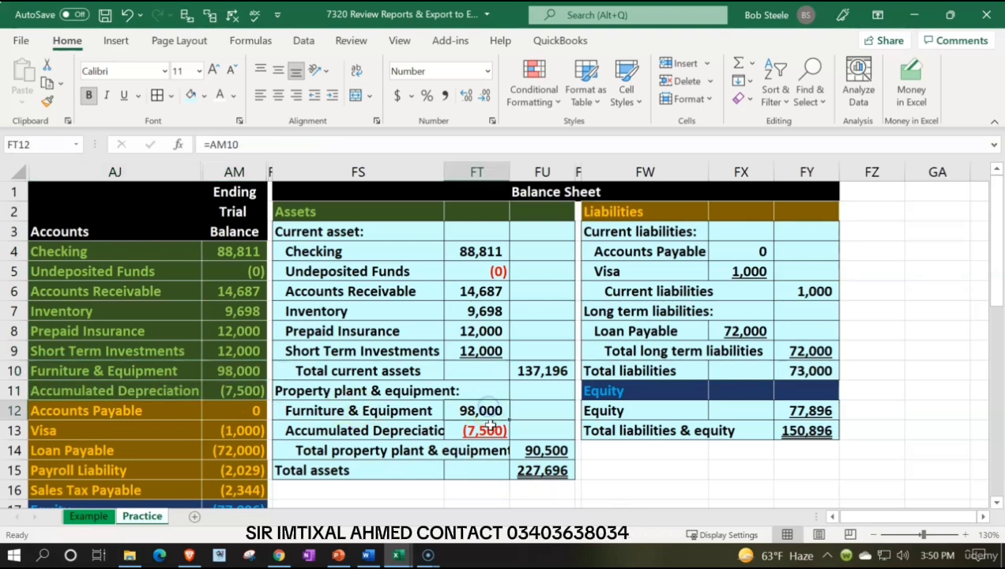
{"action": "left_click", "coordinate": [535, 450]}
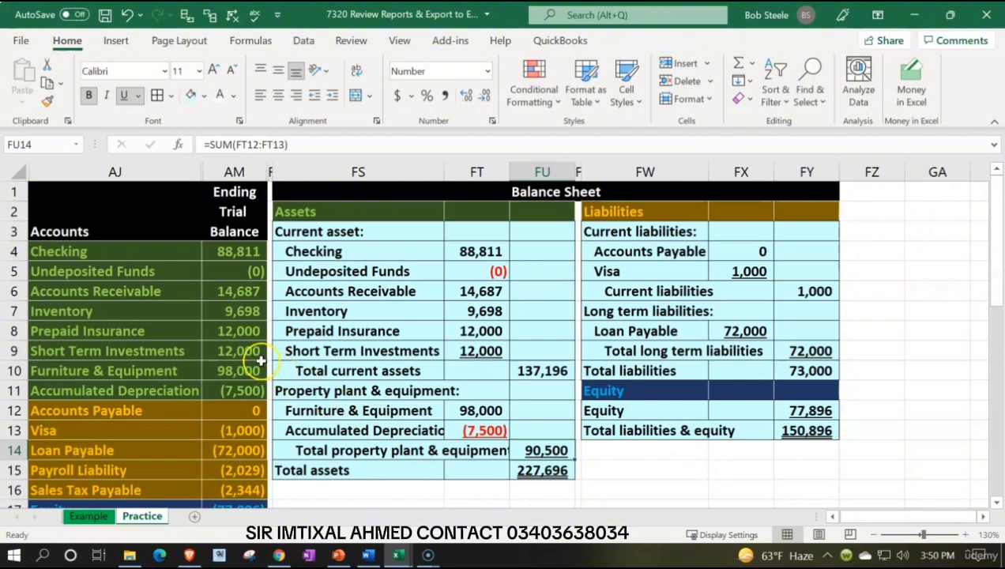
{"action": "left_click_drag", "start_coordinate": [245, 370], "coordinate": [246, 390]}
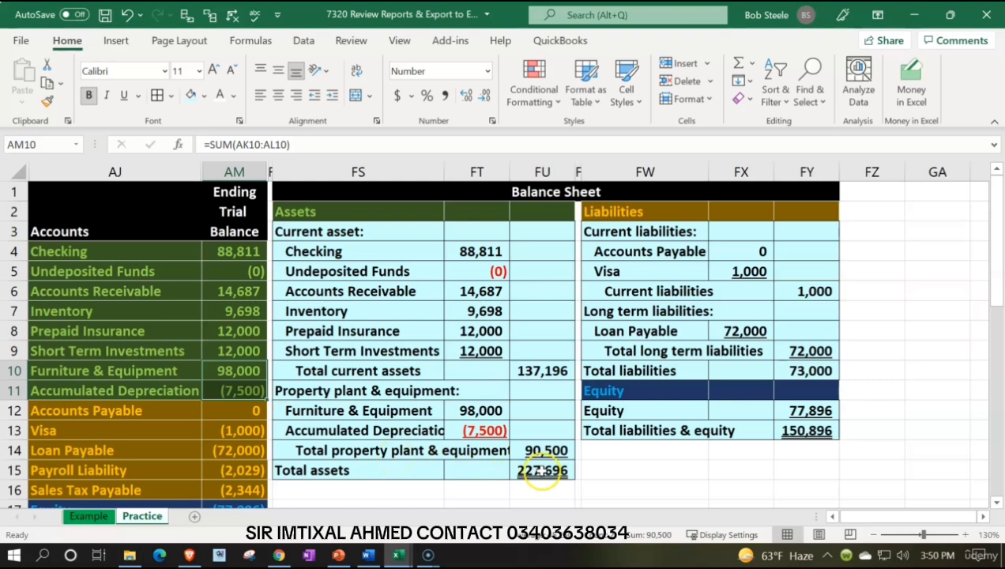
{"action": "double_click", "coordinate": [542, 471]}
{"action": "key", "text": "Return"}
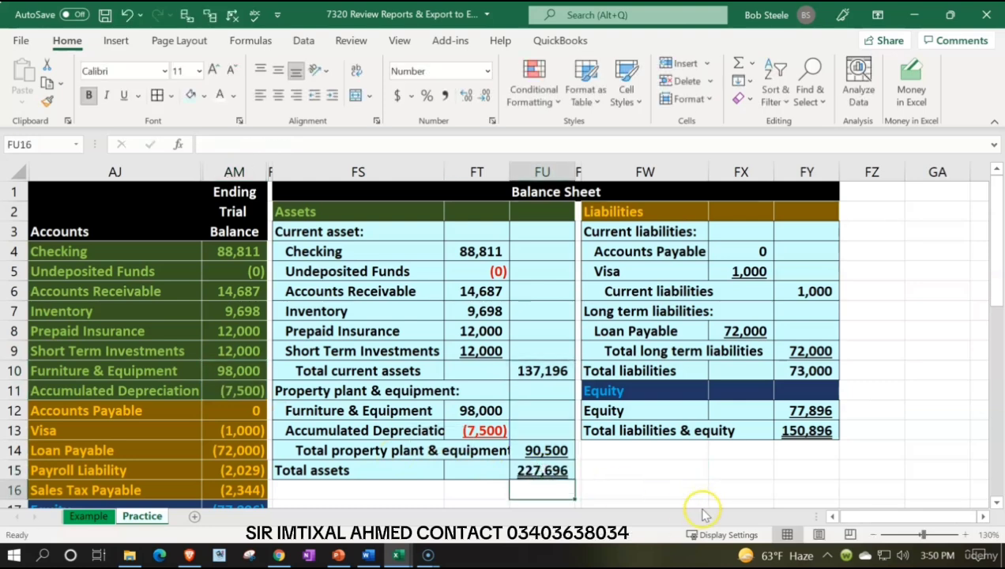
{"action": "left_click_drag", "start_coordinate": [238, 255], "coordinate": [239, 390]}
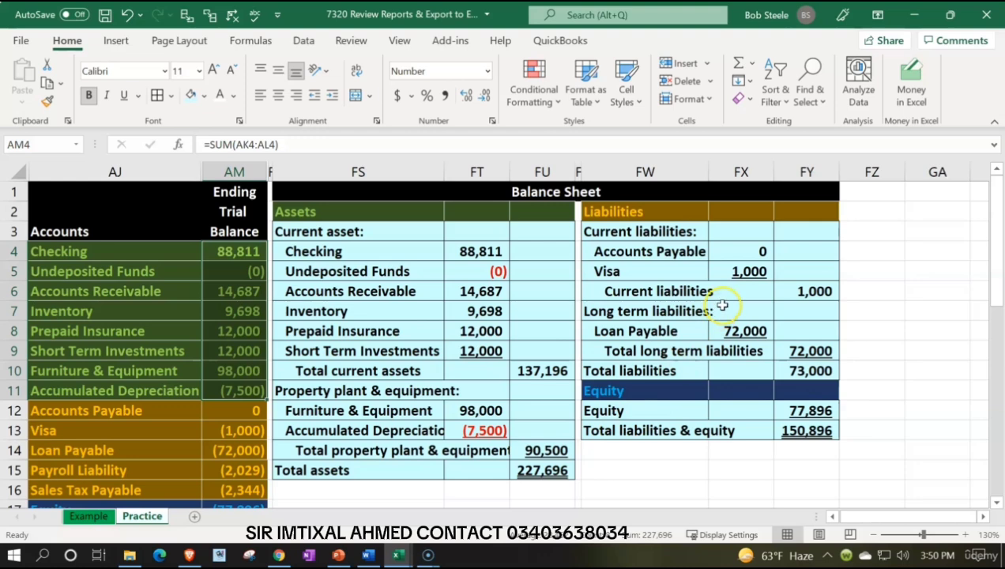
Step: Review the trial balance's liability accounts from Accounts Payable to Sales Tax Payable against the balance sheet's liabilities
{"action": "left_click", "coordinate": [140, 415]}
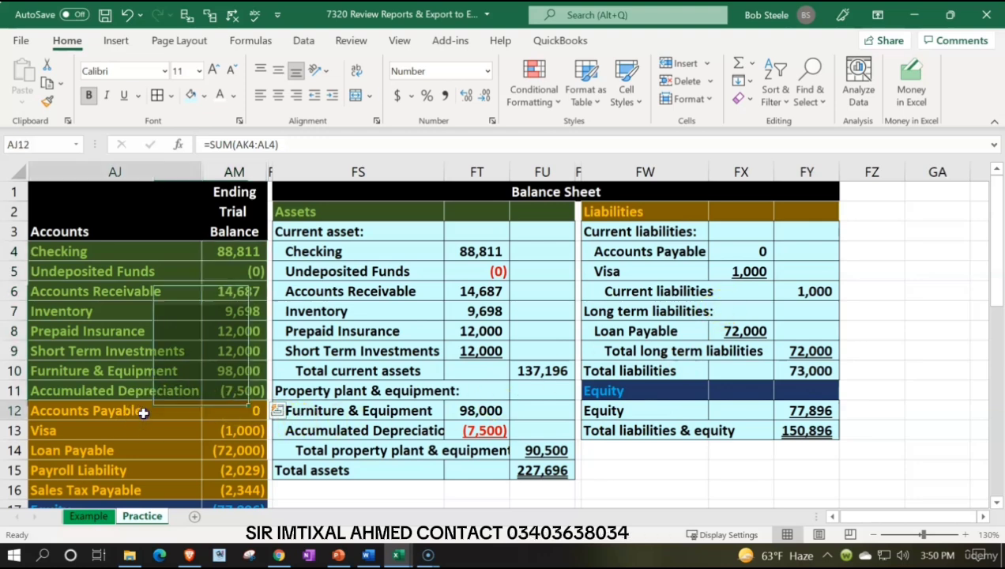
{"action": "left_click", "coordinate": [141, 430]}
{"action": "left_click", "coordinate": [139, 449]}
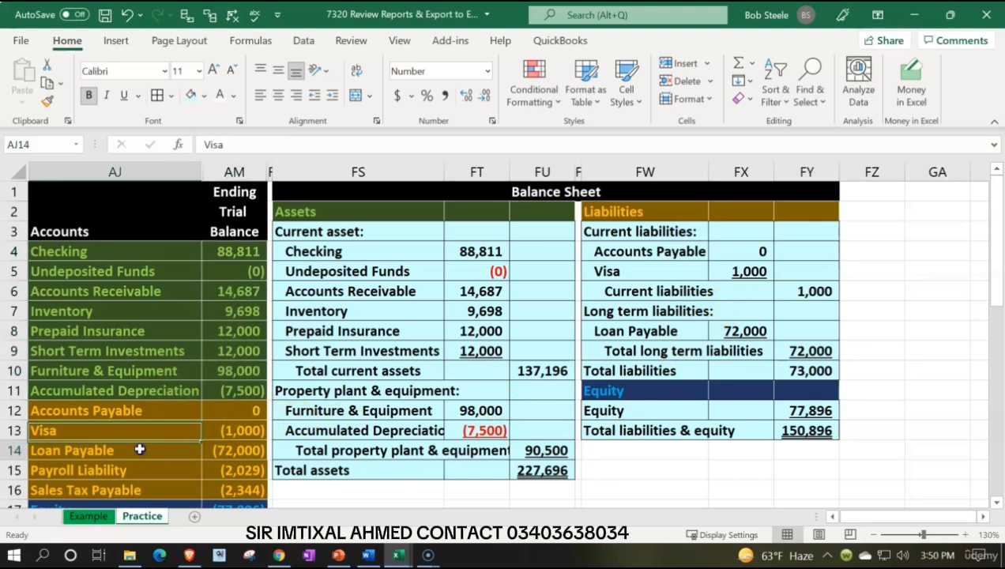
{"action": "left_click", "coordinate": [144, 476]}
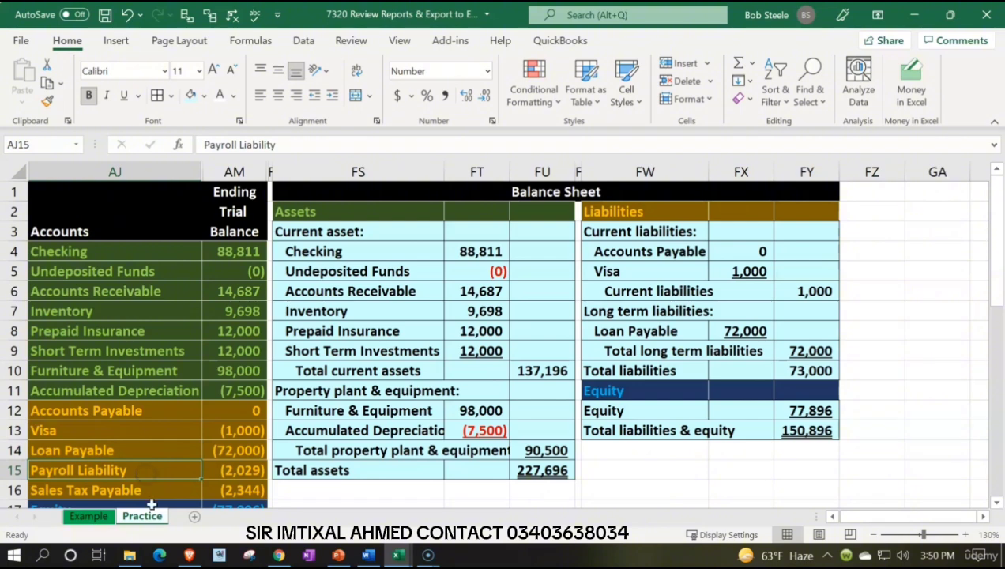
{"action": "left_click", "coordinate": [153, 495]}
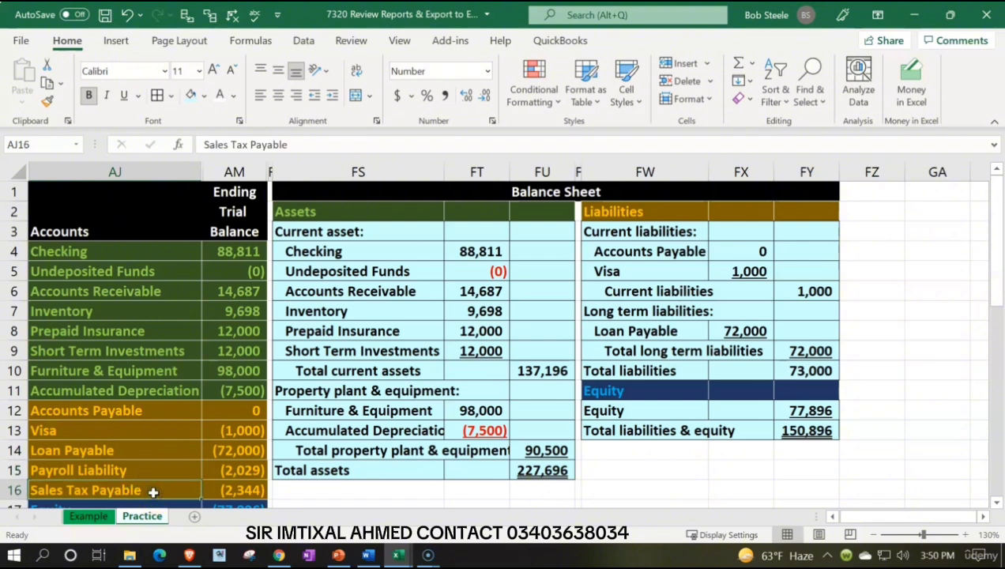
Step: Replace the Loan Payable amount under long term liabilities in FX8 with 0
{"action": "left_click", "coordinate": [727, 332]}
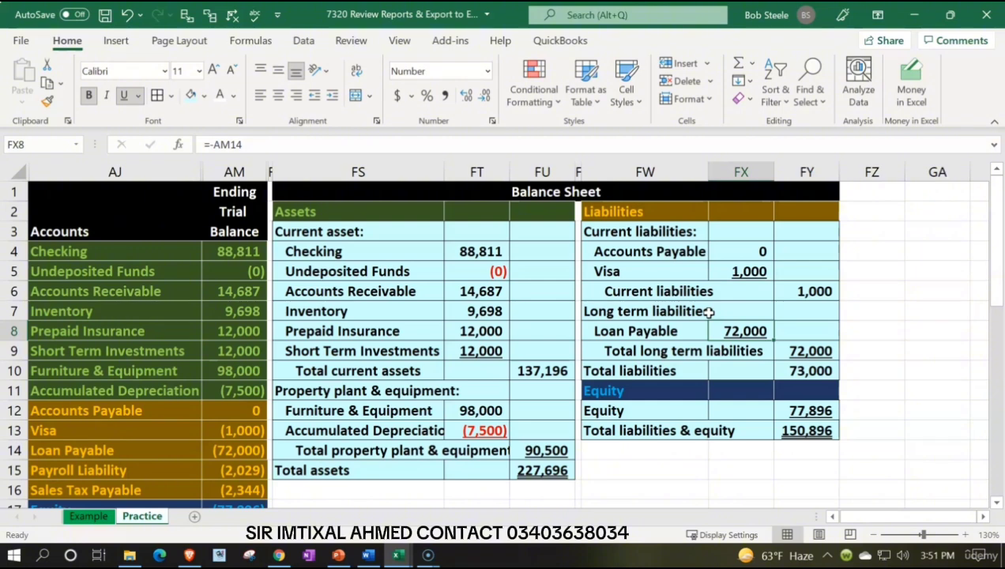
{"action": "type", "text": "0"}
{"action": "key", "text": "Return"}
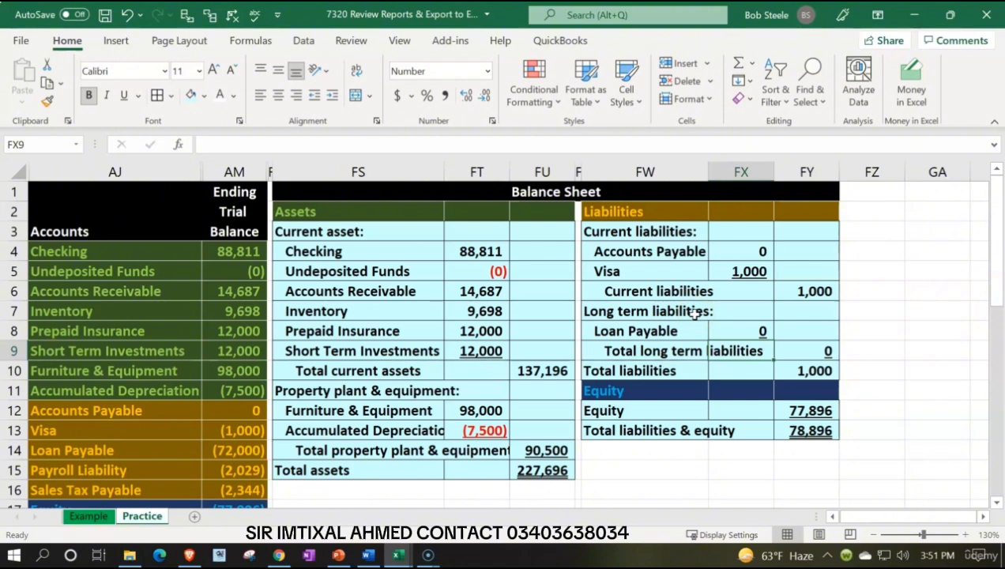
Step: Insert blank cells at FW6:FY8 below Visa, shifting the existing cells down, and remove the underline from FX5:FY8
{"action": "left_click_drag", "start_coordinate": [617, 292], "coordinate": [781, 291]}
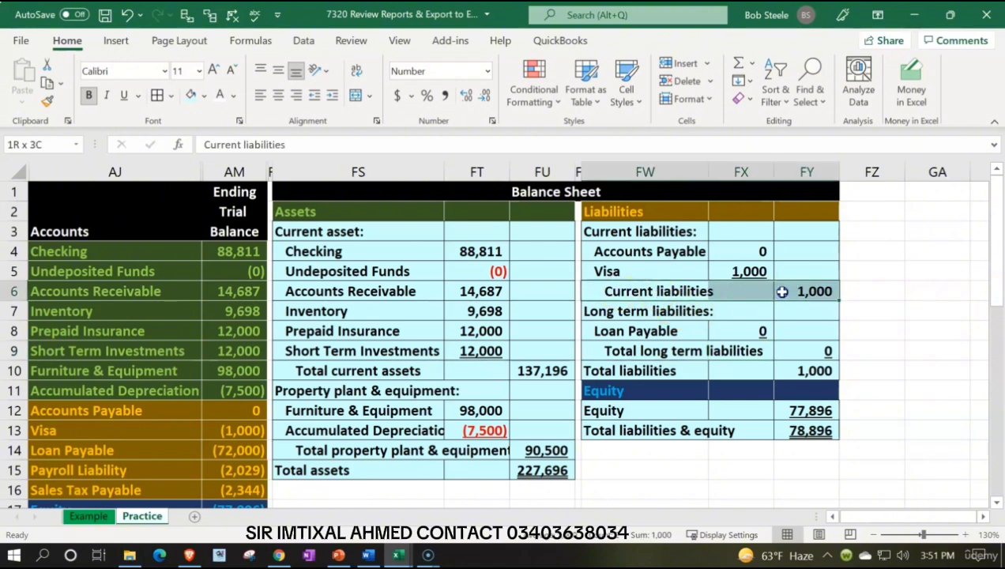
{"action": "left_click_drag", "start_coordinate": [782, 291], "coordinate": [782, 311]}
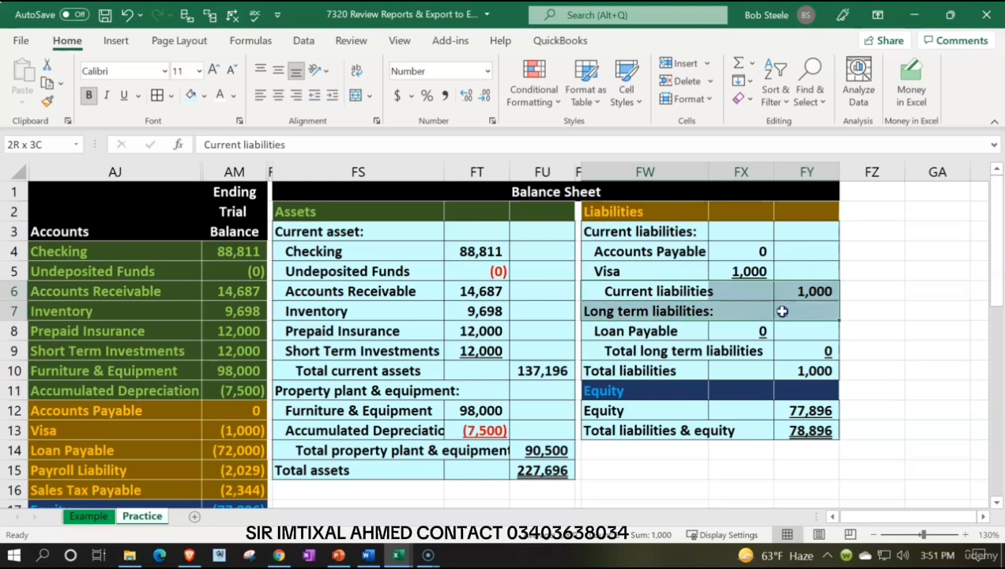
{"action": "left_click_drag", "start_coordinate": [781, 312], "coordinate": [779, 335]}
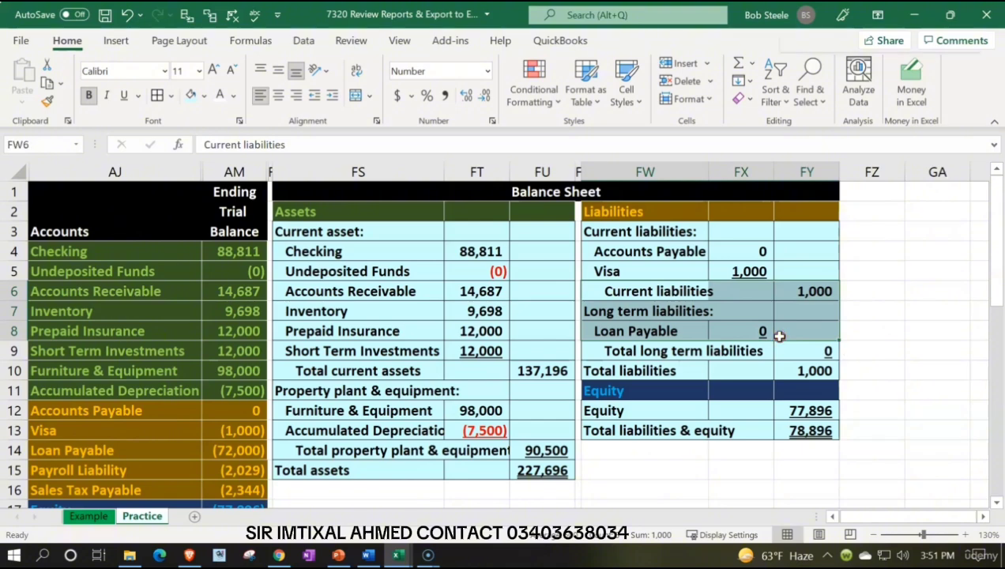
{"action": "right_click", "coordinate": [779, 336]}
{"action": "left_click", "coordinate": [797, 234]}
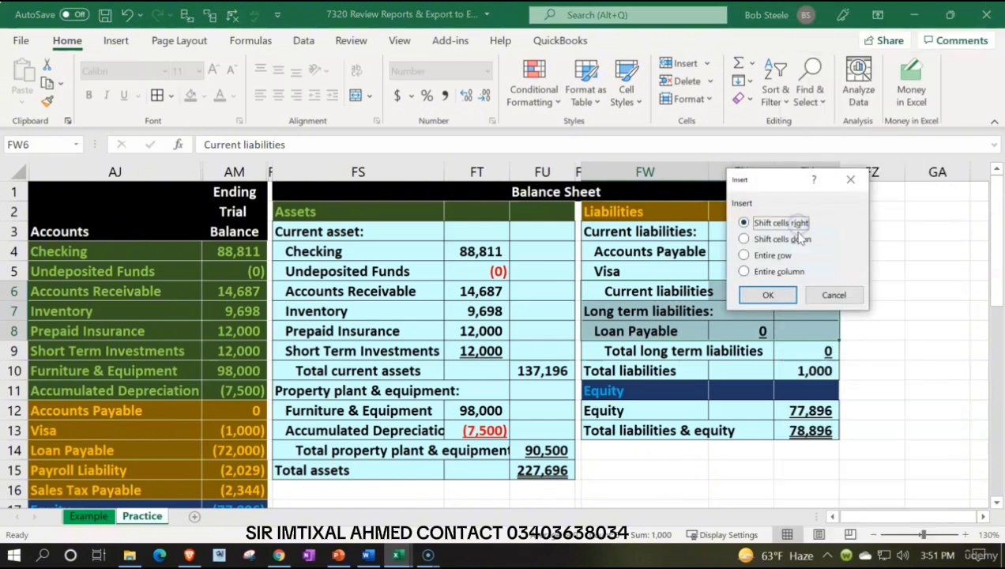
{"action": "left_click", "coordinate": [768, 239]}
{"action": "left_click", "coordinate": [768, 295]}
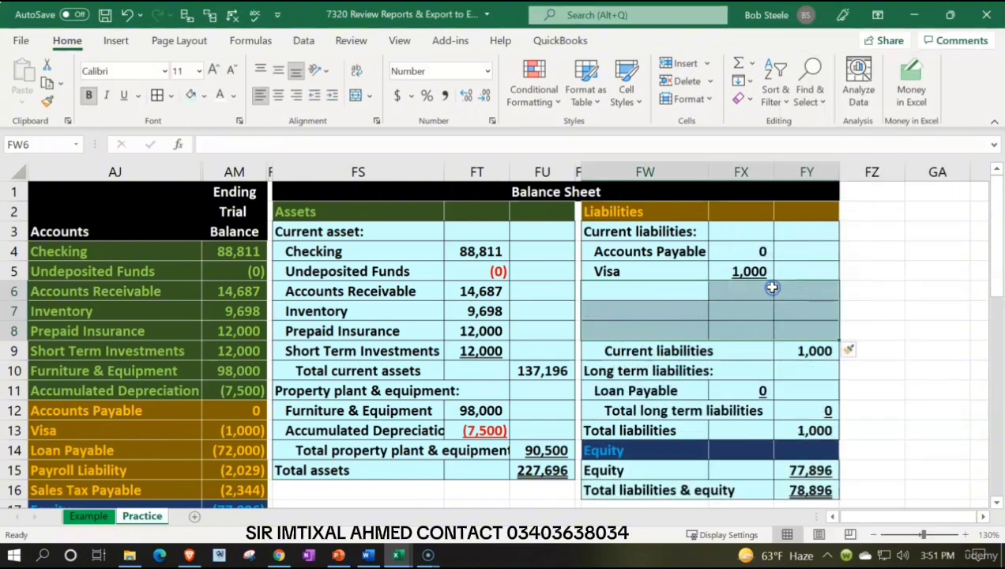
{"action": "left_click_drag", "start_coordinate": [751, 273], "coordinate": [789, 328]}
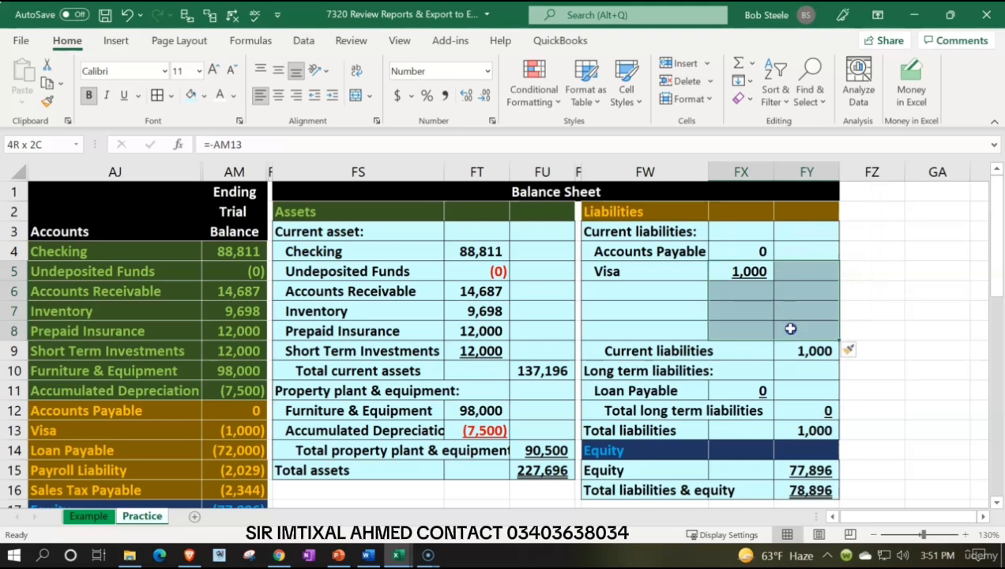
{"action": "left_click", "coordinate": [124, 96]}
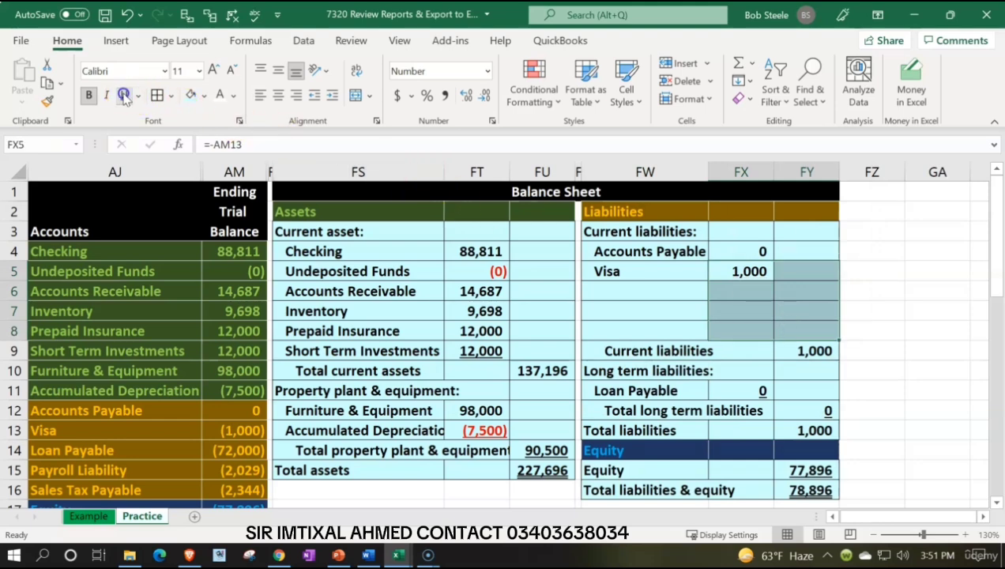
Step: Fill the Visa account name and amount formulas in FW5 and FX5 down through row 8
{"action": "left_click", "coordinate": [603, 294]}
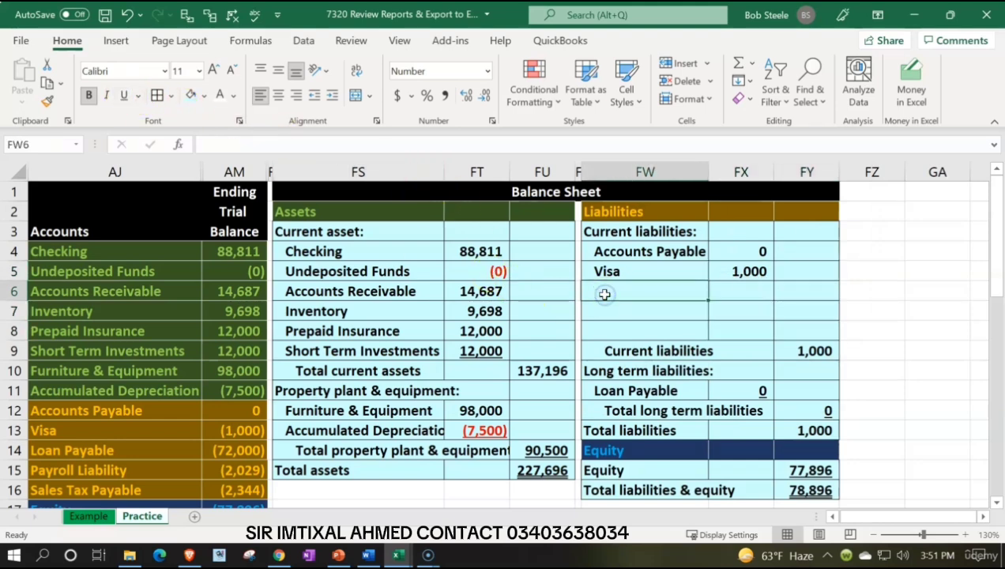
{"action": "left_click", "coordinate": [640, 271]}
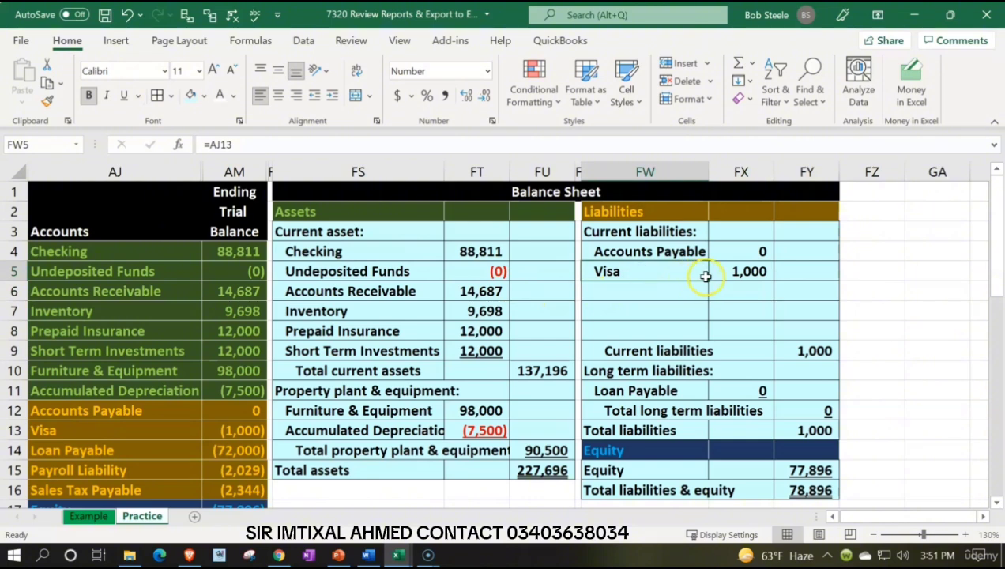
{"action": "left_click_drag", "start_coordinate": [708, 281], "coordinate": [700, 322]}
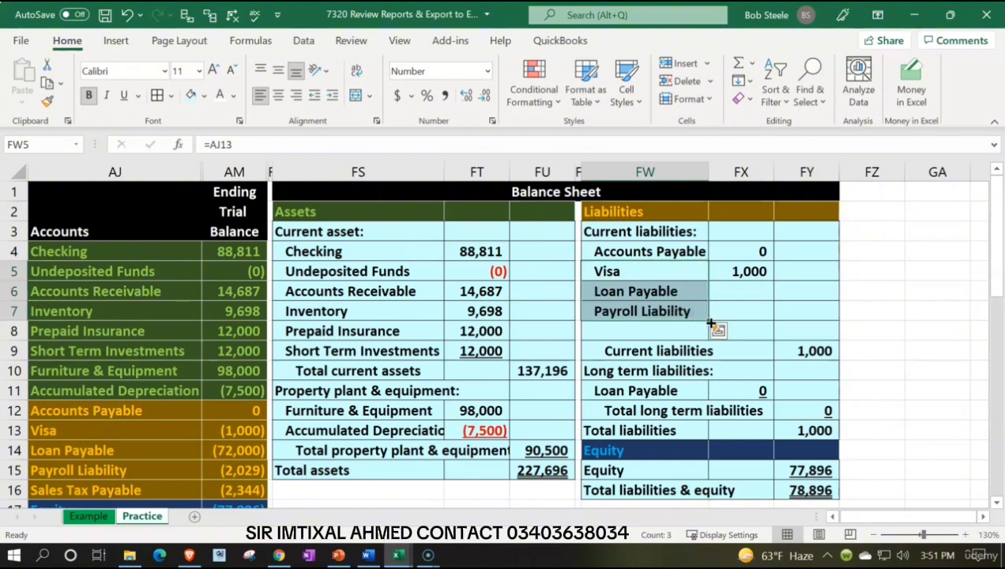
{"action": "left_click_drag", "start_coordinate": [711, 323], "coordinate": [708, 341]}
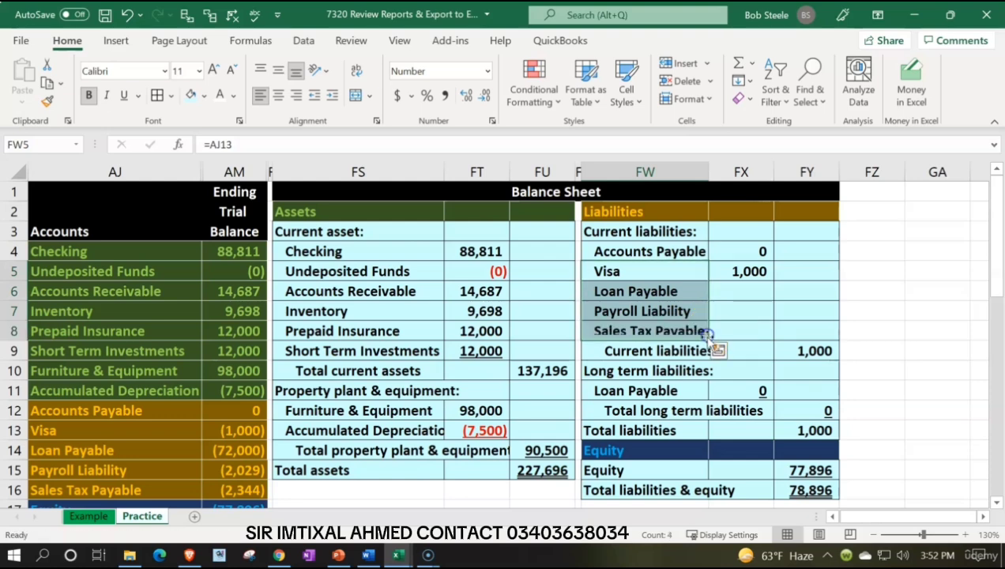
{"action": "left_click", "coordinate": [759, 269]}
{"action": "left_click_drag", "start_coordinate": [774, 319], "coordinate": [776, 340]}
Step: Check the trial balance references in the Sales Tax Payable name and amount formulas in FW8 and FX8
{"action": "left_click", "coordinate": [664, 329]}
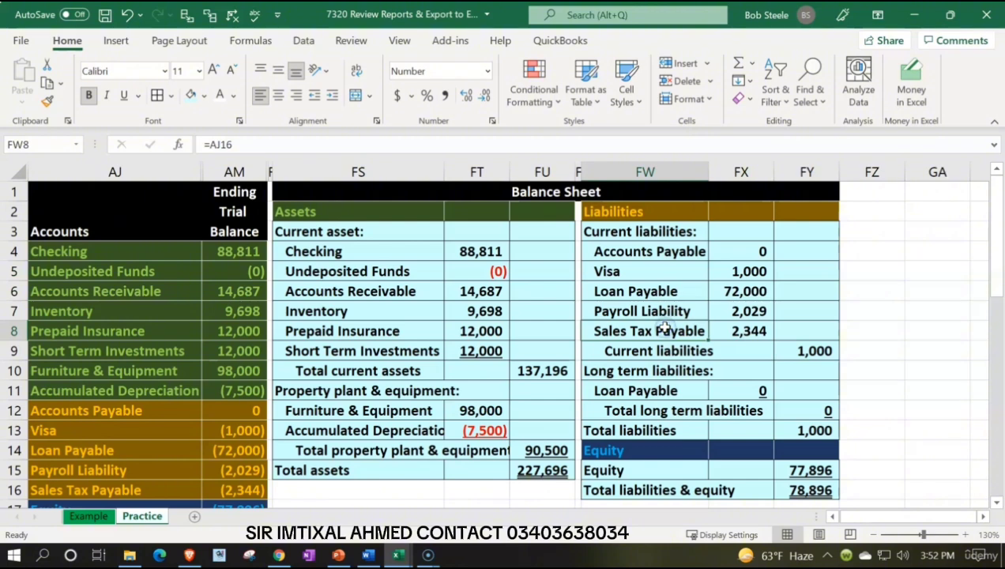
{"action": "double_click", "coordinate": [664, 330]}
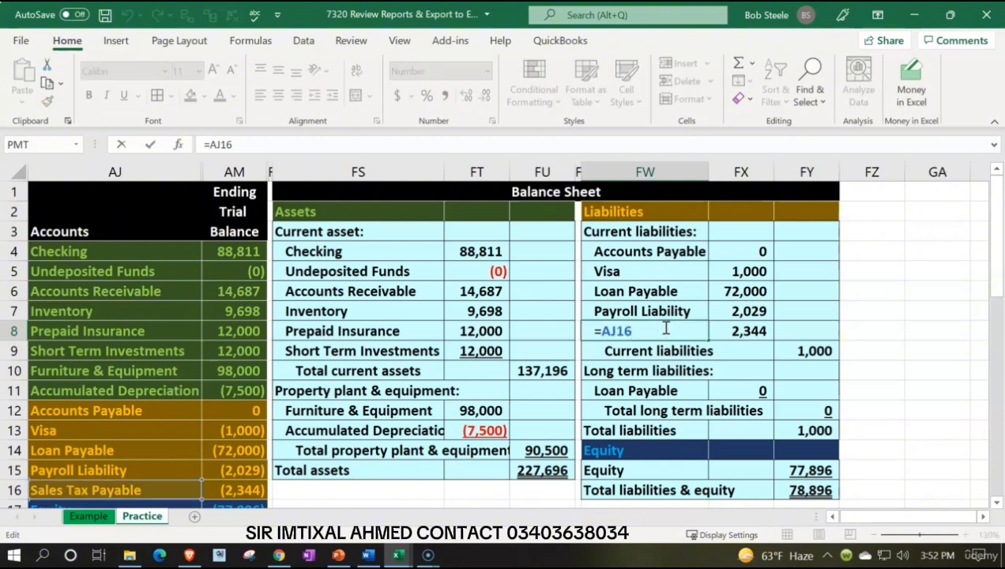
{"action": "key", "text": "Return"}
{"action": "double_click", "coordinate": [723, 332]}
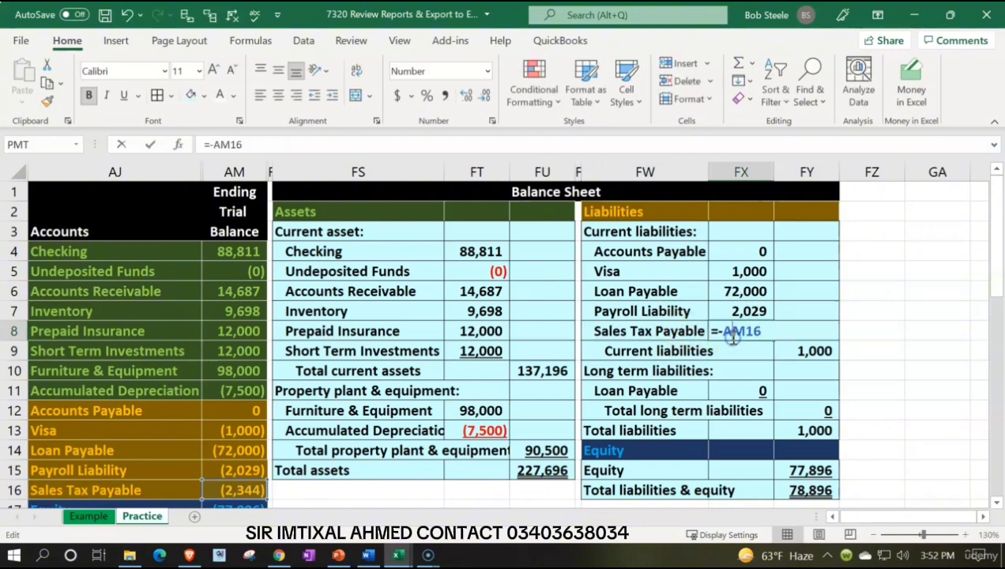
{"action": "key", "text": "Return"}
{"action": "left_click", "coordinate": [733, 332]}
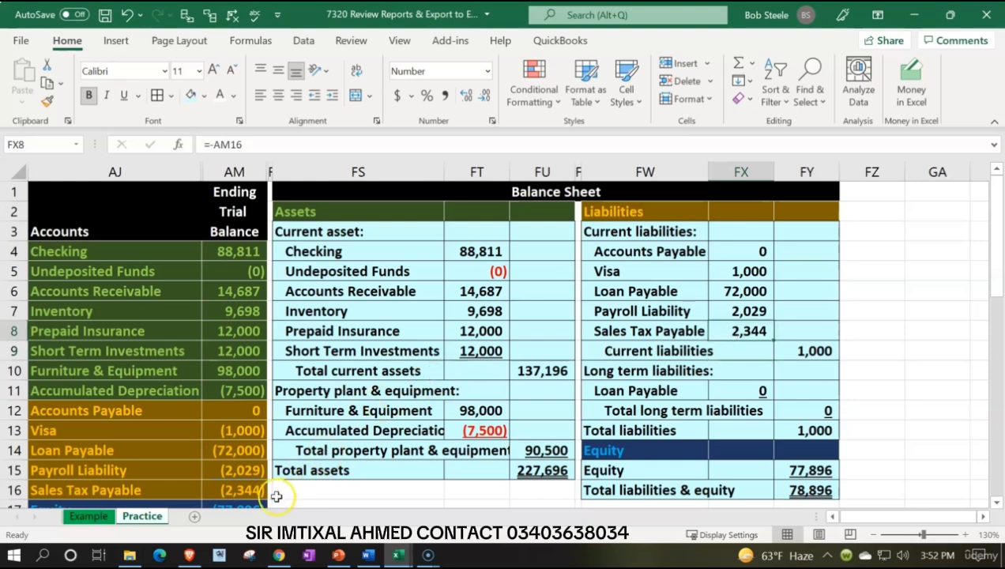
Step: Extend the Current liabilities formula in FY9 to sum FX4:FX8
{"action": "double_click", "coordinate": [803, 352]}
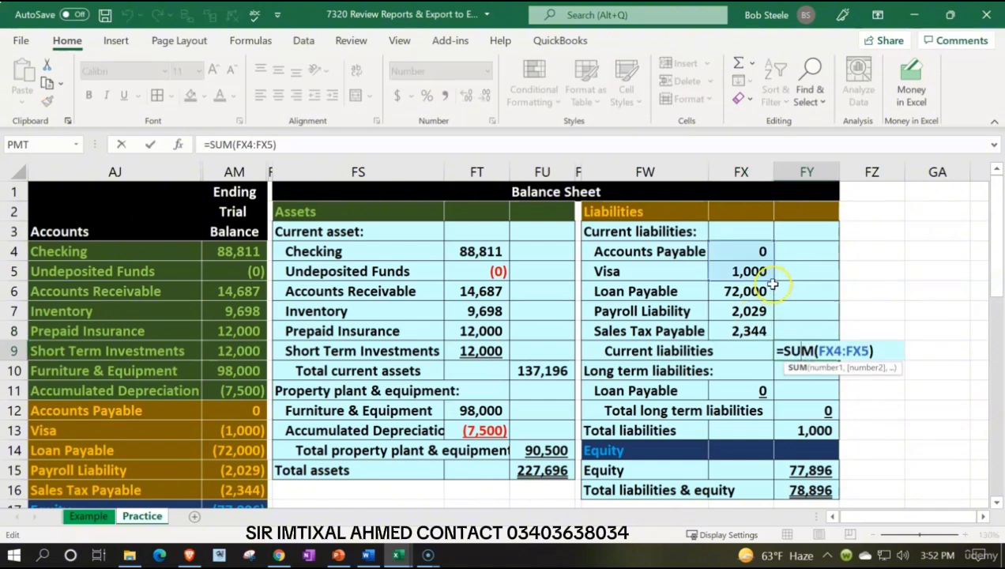
{"action": "left_click_drag", "start_coordinate": [774, 277], "coordinate": [773, 337]}
{"action": "key", "text": "Return"}
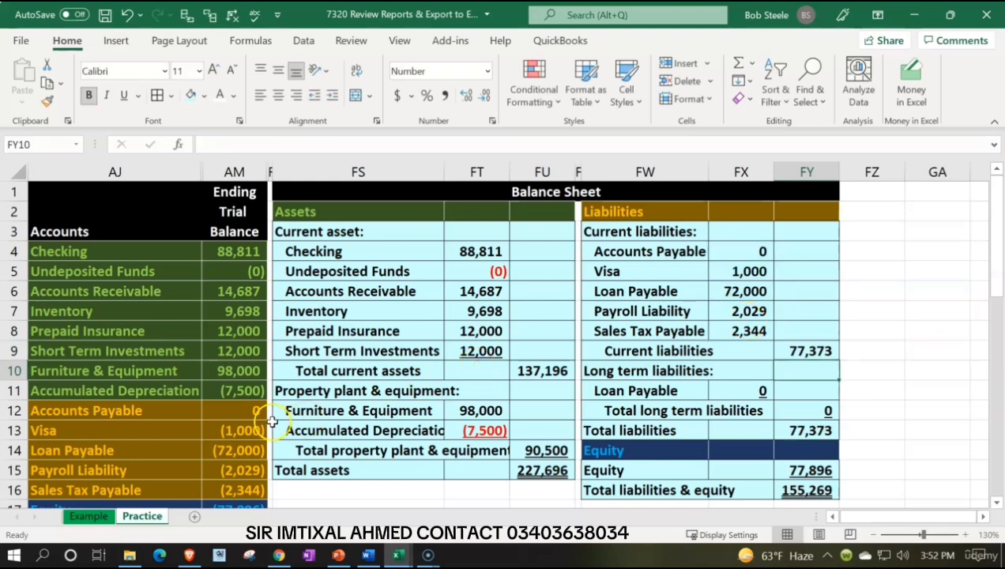
Step: Check current liabilities against the sum of trial balance cells AM12:AM16, and underline the Sales Tax Payable amount in FX8
{"action": "left_click_drag", "start_coordinate": [215, 410], "coordinate": [215, 491]}
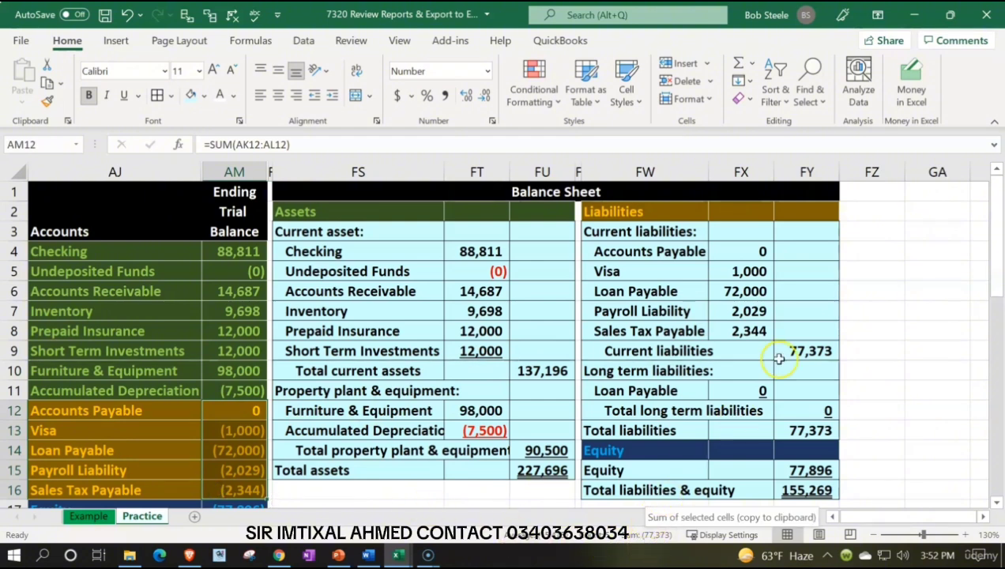
{"action": "left_click", "coordinate": [747, 332]}
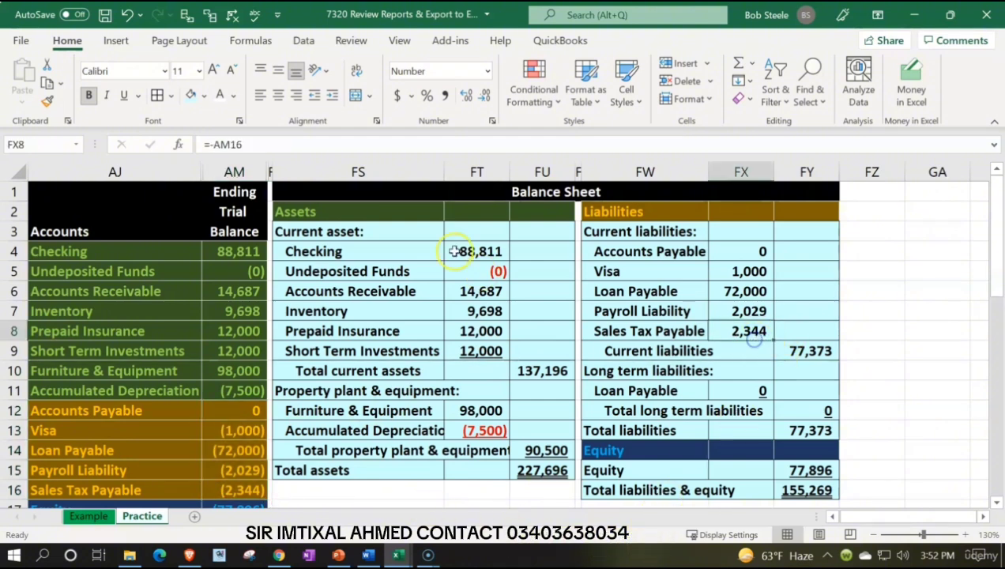
{"action": "left_click", "coordinate": [125, 96]}
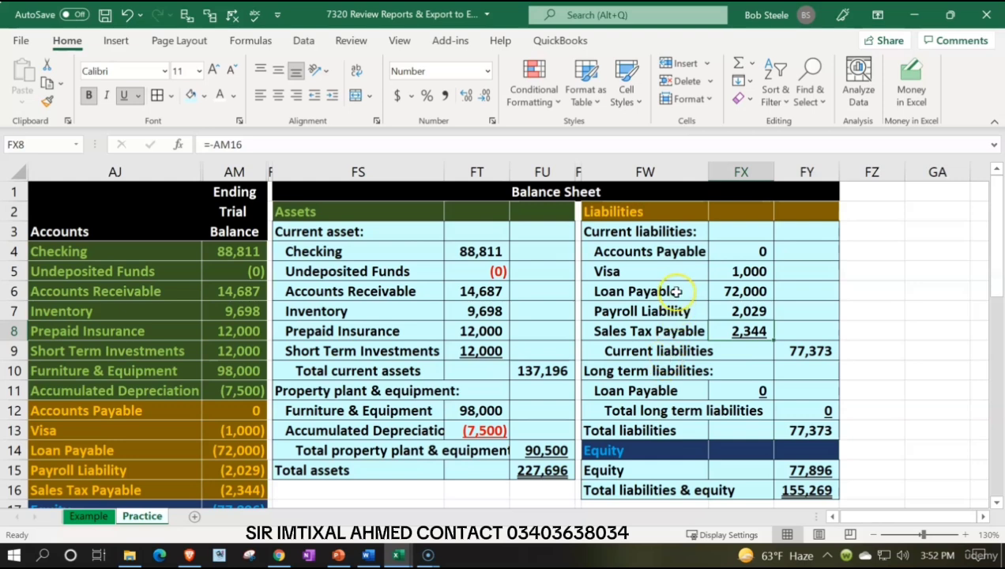
Step: Review the Loan Payable amounts under current and long term liabilities and the formulas for total long term and total liabilities
{"action": "left_click_drag", "start_coordinate": [673, 291], "coordinate": [717, 294]}
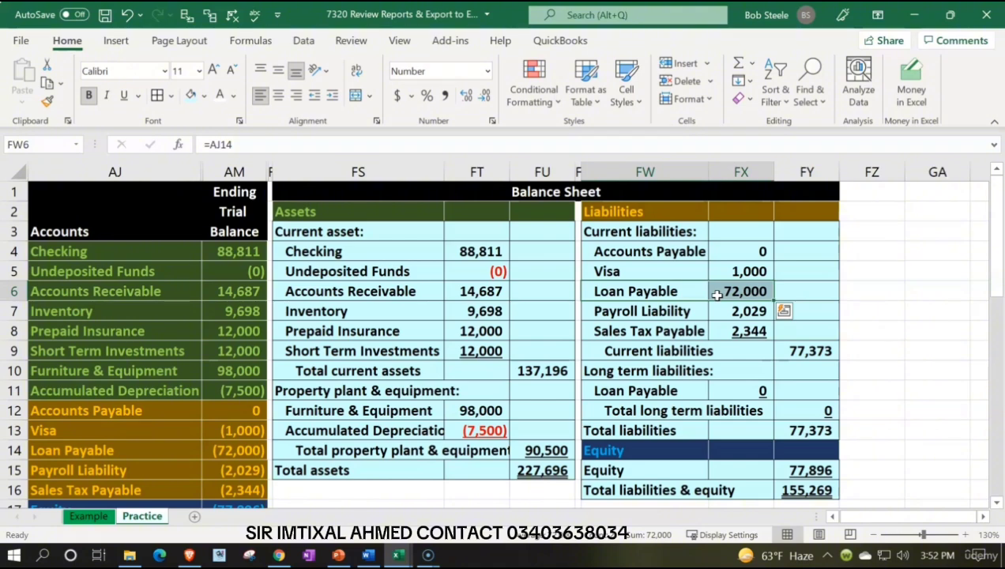
{"action": "scroll", "coordinate": [716, 294], "scroll_direction": "down", "scroll_amount": 1}
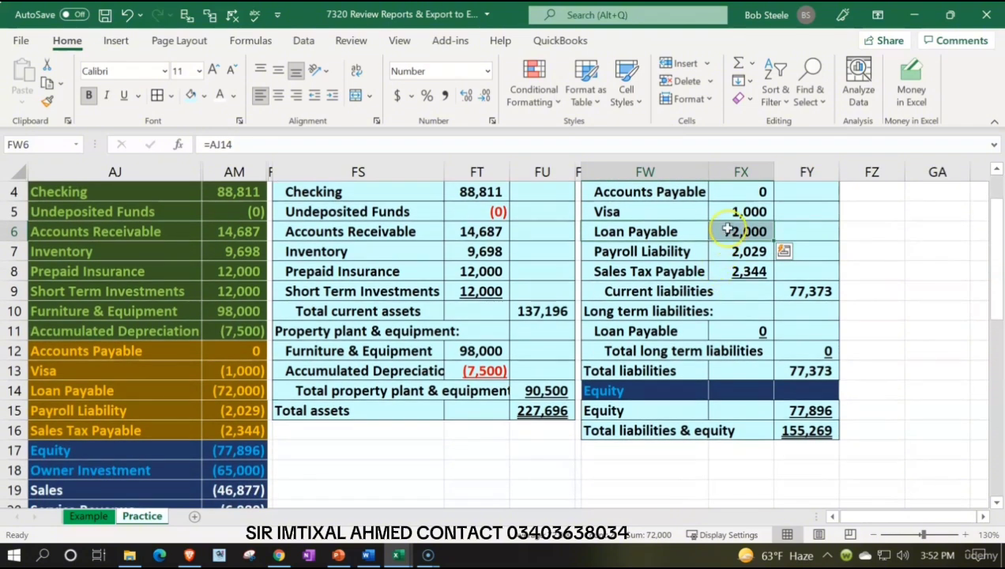
{"action": "left_click", "coordinate": [727, 230]}
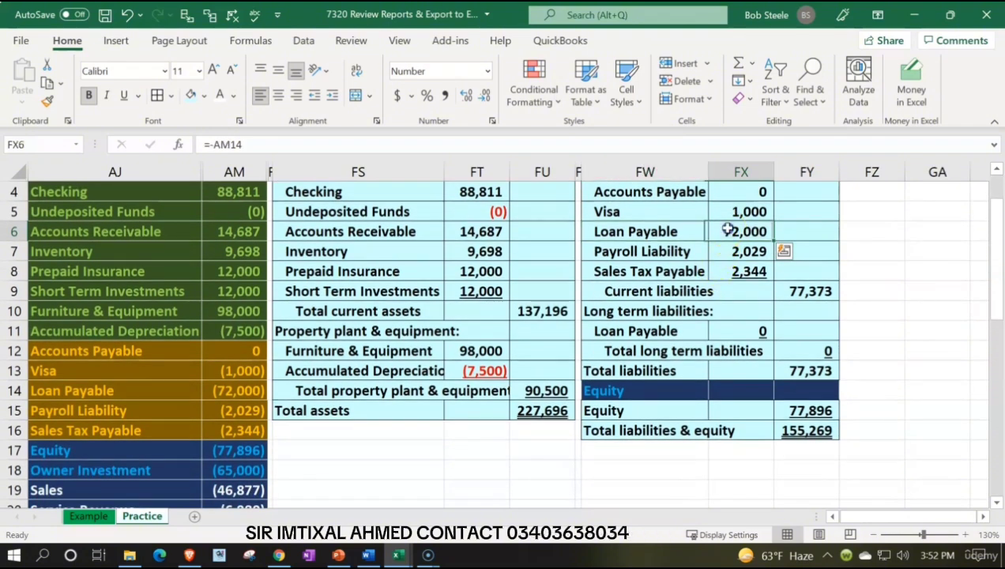
{"action": "left_click", "coordinate": [740, 326]}
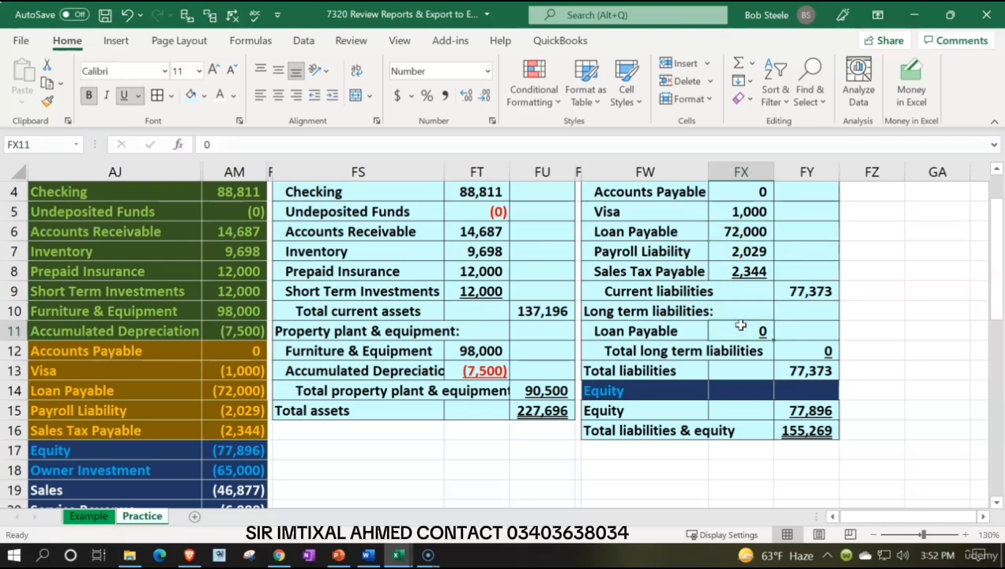
{"action": "left_click", "coordinate": [788, 343]}
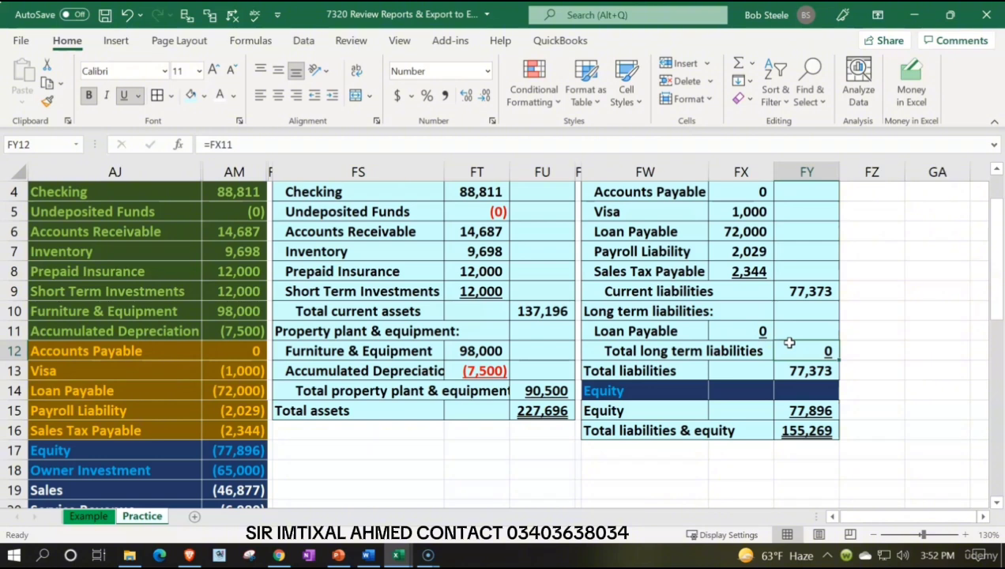
{"action": "left_click", "coordinate": [795, 369]}
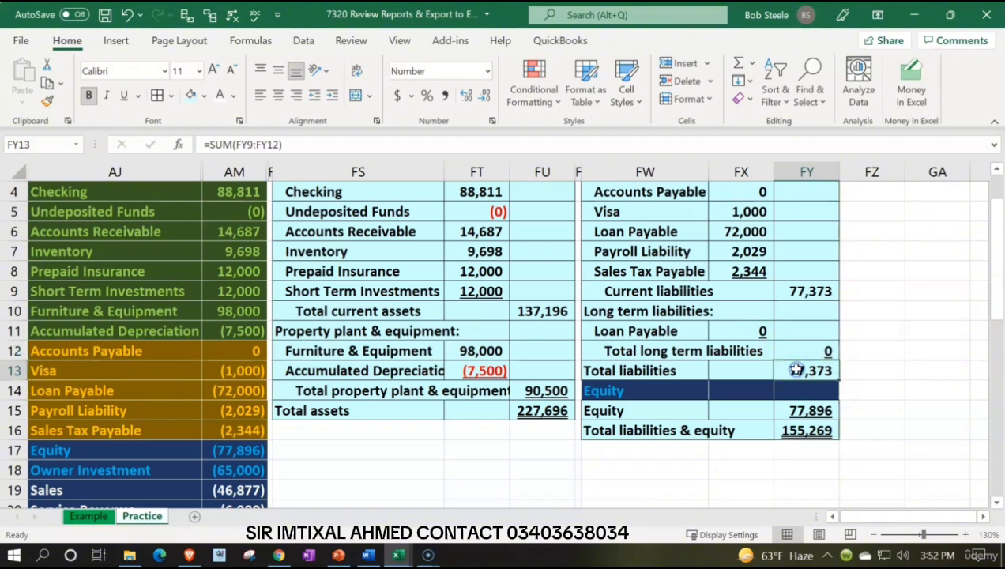
{"action": "scroll", "coordinate": [794, 369], "scroll_direction": "down", "scroll_amount": 1}
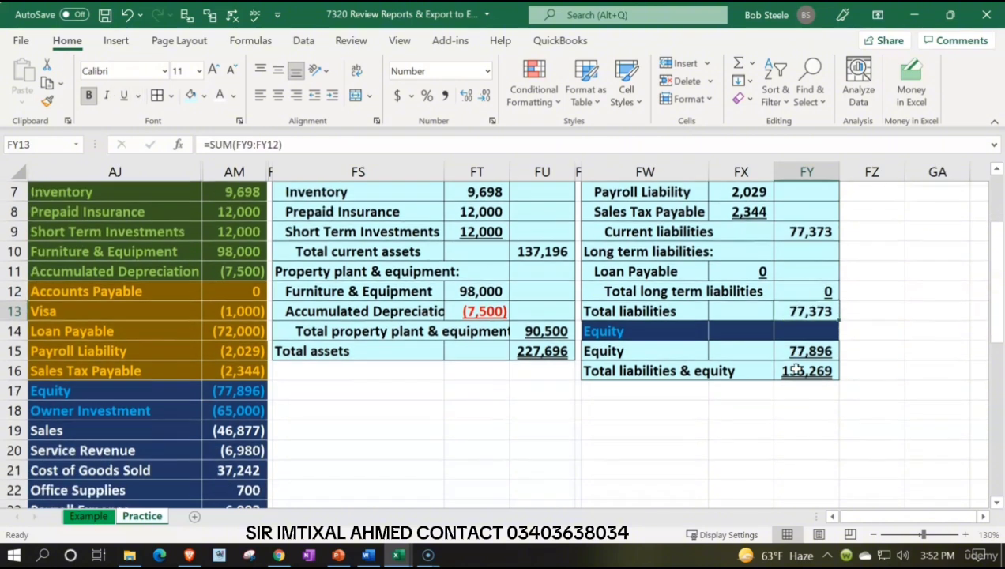
Step: Replace the Equity formula in FY15 with the negative sum of the trial balance accounts from Equity through Utilities, AM17:AM26
{"action": "left_click", "coordinate": [796, 357]}
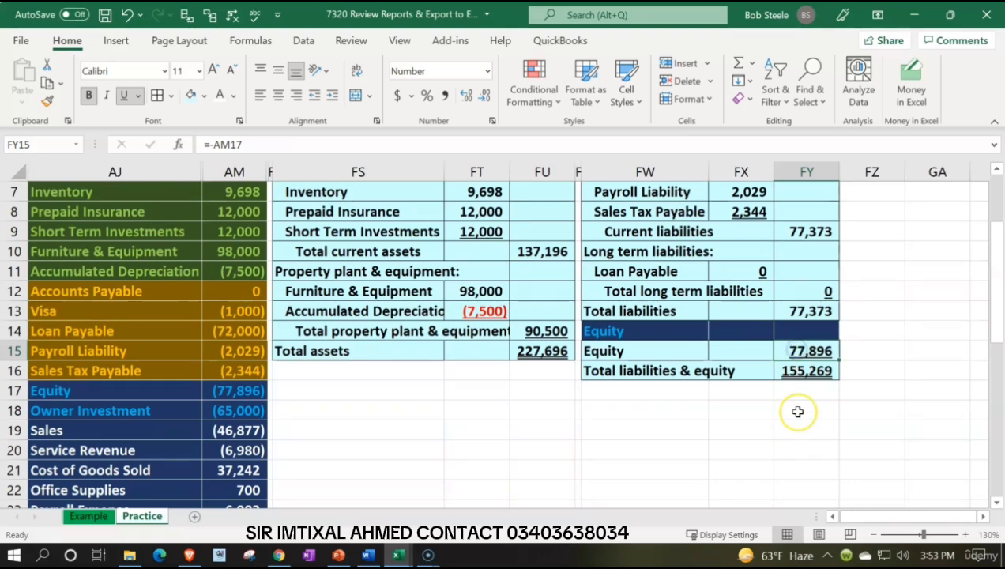
{"action": "scroll", "coordinate": [798, 412], "scroll_direction": "down", "scroll_amount": 1}
{"action": "scroll", "coordinate": [798, 412], "scroll_direction": "down", "scroll_amount": 1}
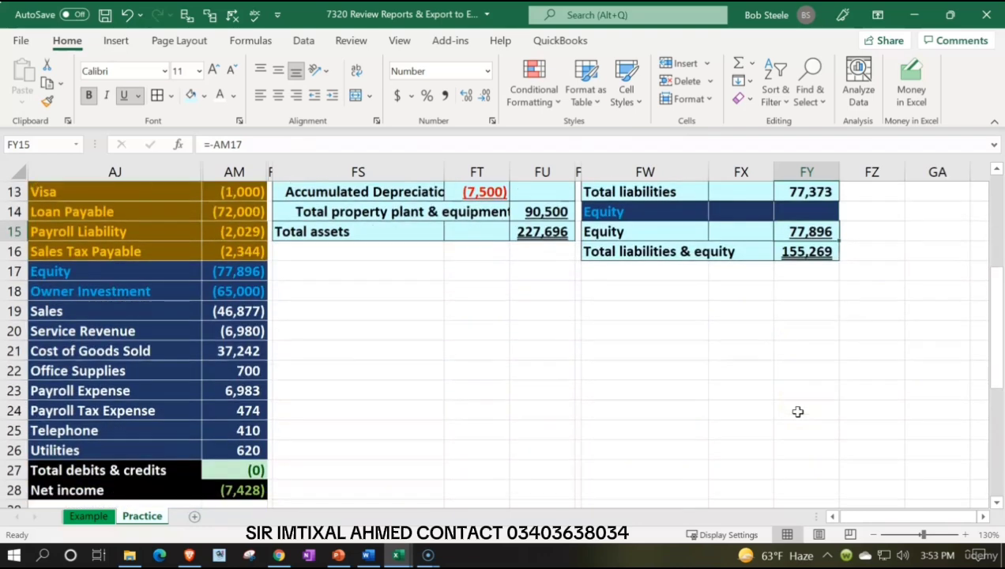
{"action": "type", "text": "=s"}
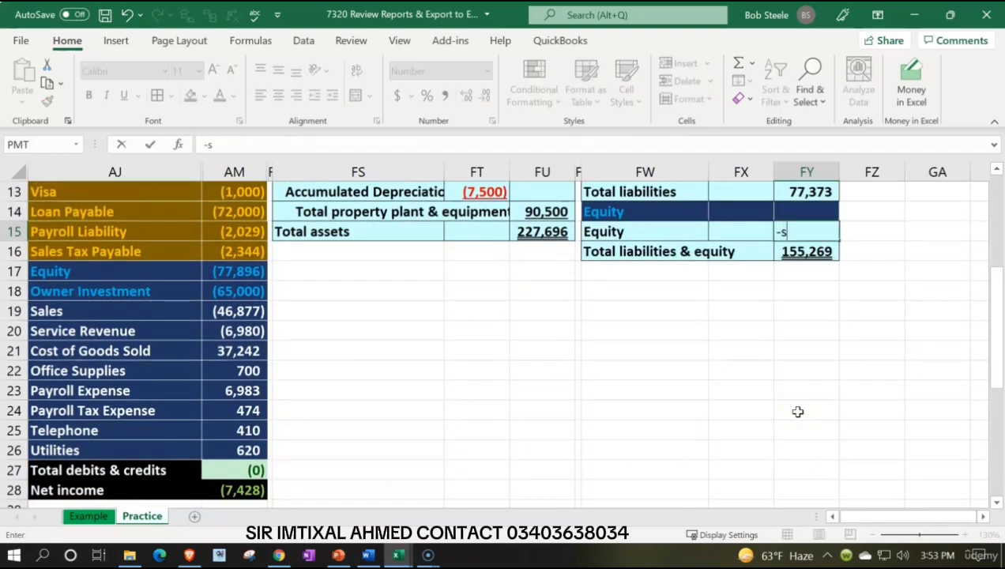
{"action": "type", "text": "um("}
{"action": "key", "text": "Left"}
{"action": "key", "text": "Left"}
{"action": "key", "text": "Left"}
{"action": "key", "text": "Left"}
{"action": "key", "text": "Left"}
{"action": "key", "text": "Left"}
{"action": "key", "text": "Left"}
{"action": "key", "text": "Left"}
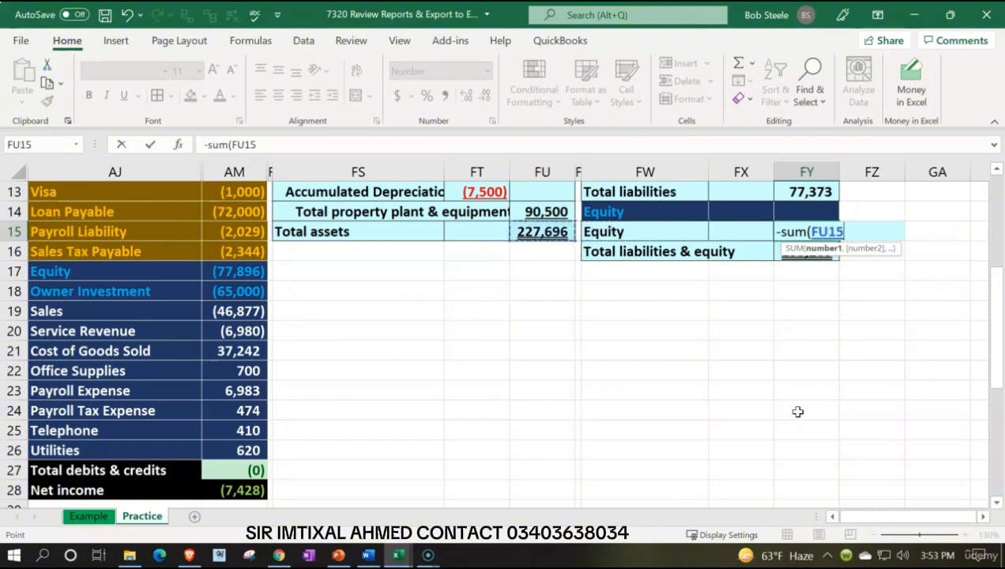
{"action": "key", "text": "Down"}
{"action": "key", "text": "Down"}
{"action": "key", "text": "shift+Down"}
{"action": "key", "text": "shift+Down"}
{"action": "key", "text": "shift+Down"}
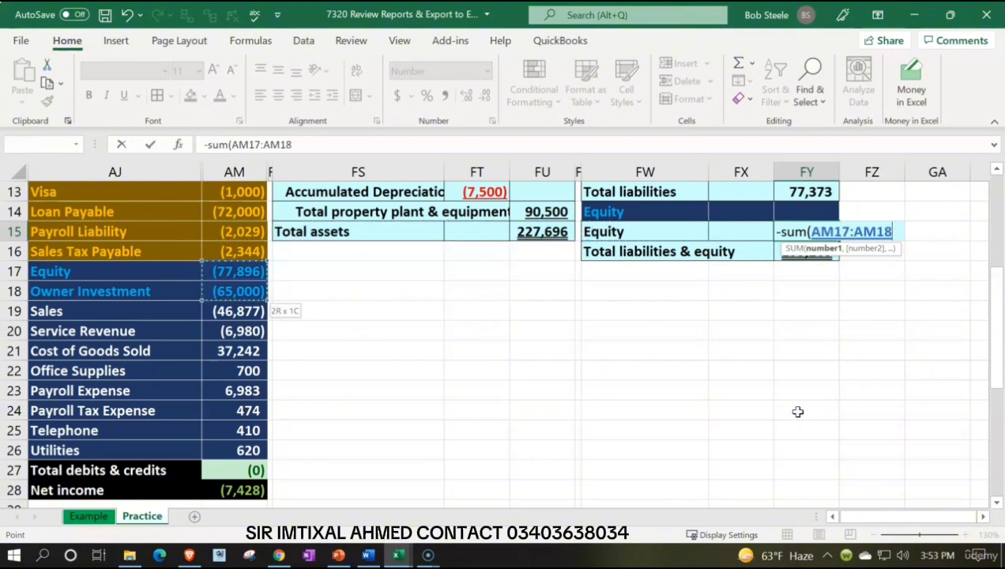
{"action": "key", "text": "shift+Down"}
{"action": "key", "text": "shift+Down"}
{"action": "key", "text": "shift+Down"}
{"action": "key", "text": "shift+Down"}
{"action": "key", "text": "shift+Down"}
{"action": "key", "text": "shift+Down"}
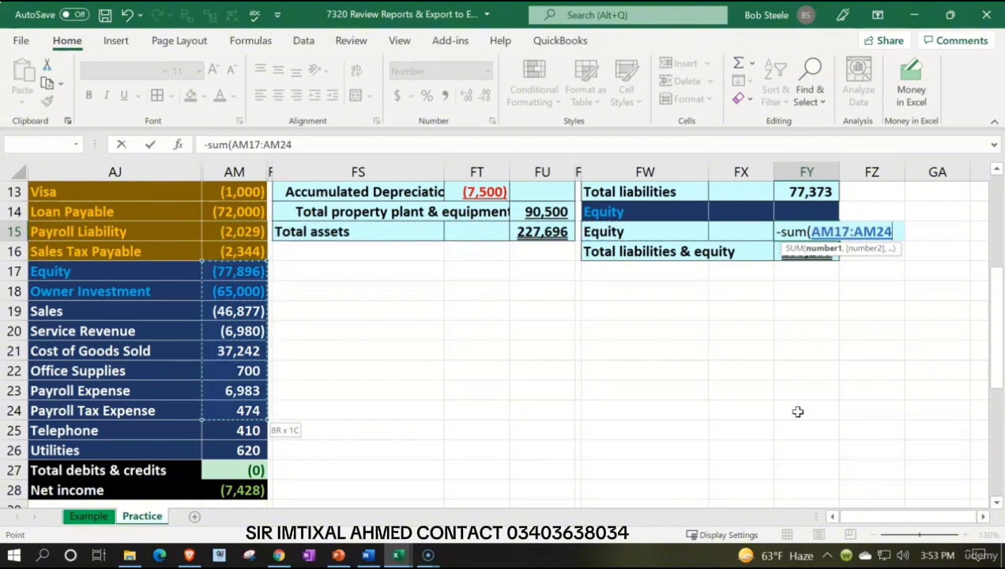
{"action": "key", "text": "Return"}
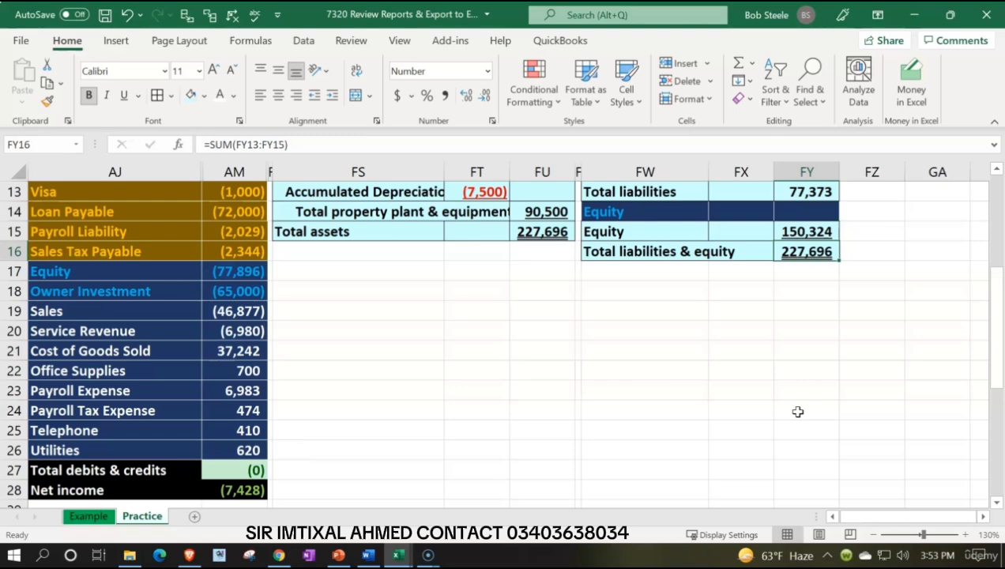
{"action": "scroll", "coordinate": [798, 412], "scroll_direction": "up", "scroll_amount": 2}
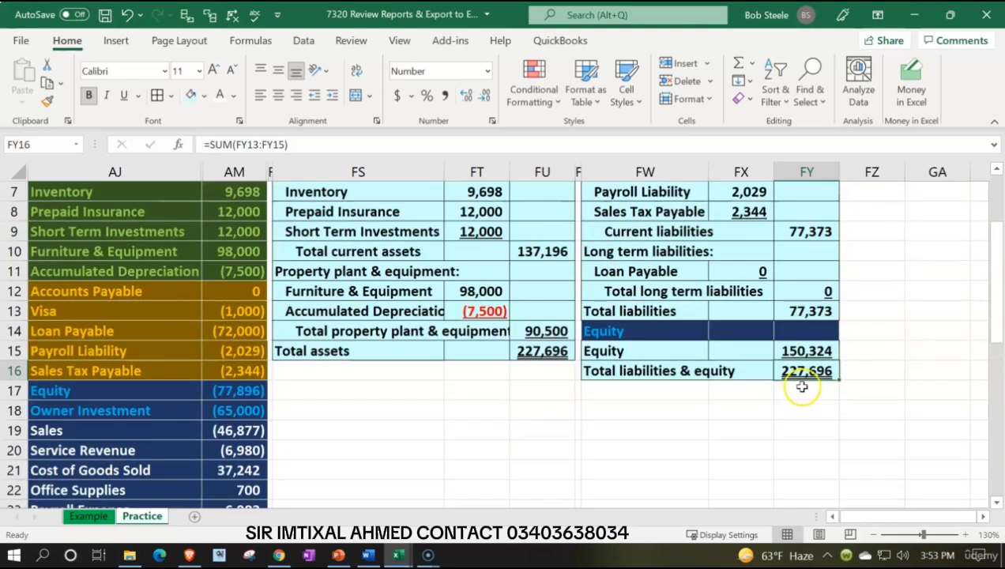
Step: Check the Total liabilities & equity formula in FY16 and compare its total with Total assets in FU15
{"action": "double_click", "coordinate": [806, 370]}
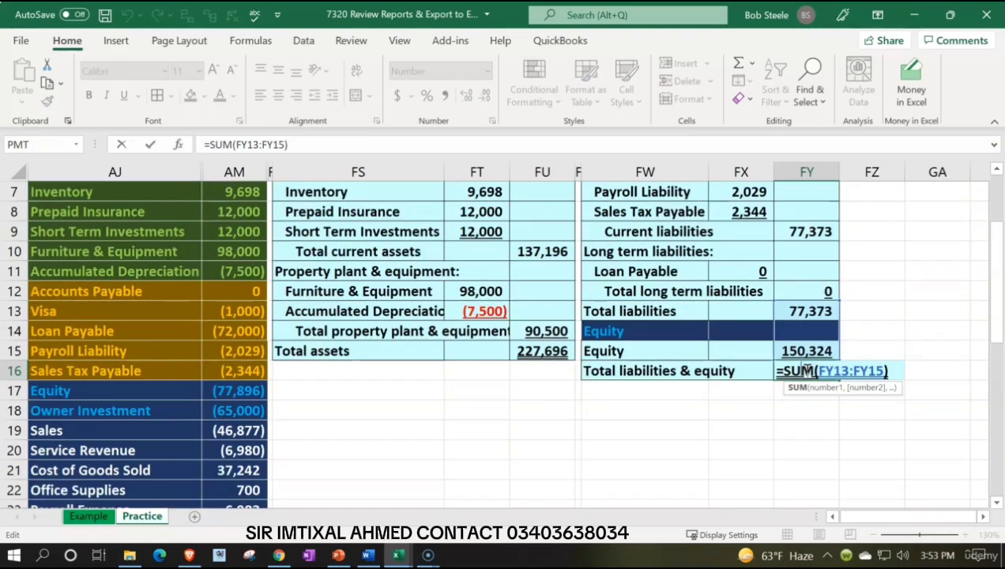
{"action": "key", "text": "Return"}
{"action": "left_click", "coordinate": [804, 370]}
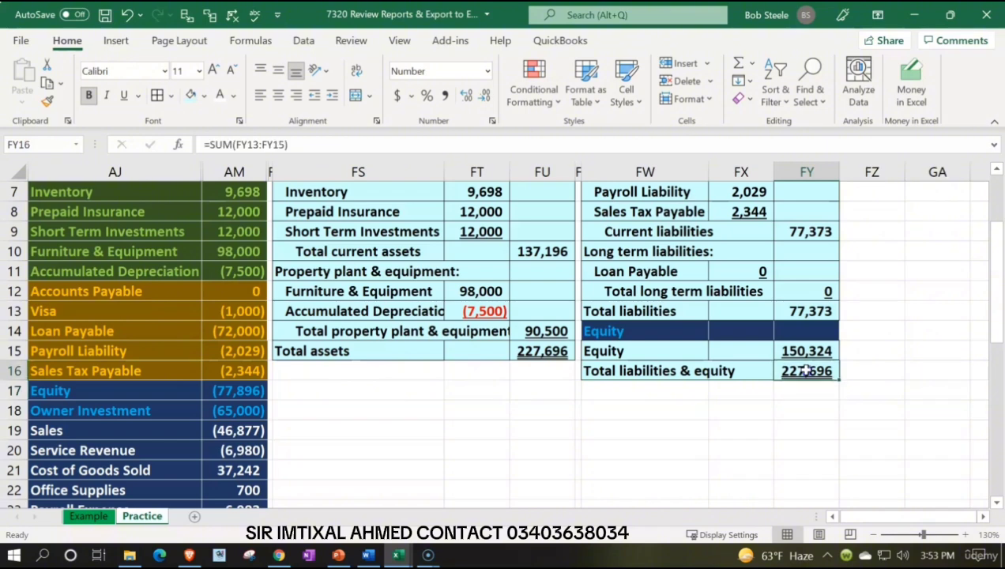
{"action": "left_click", "coordinate": [537, 351]}
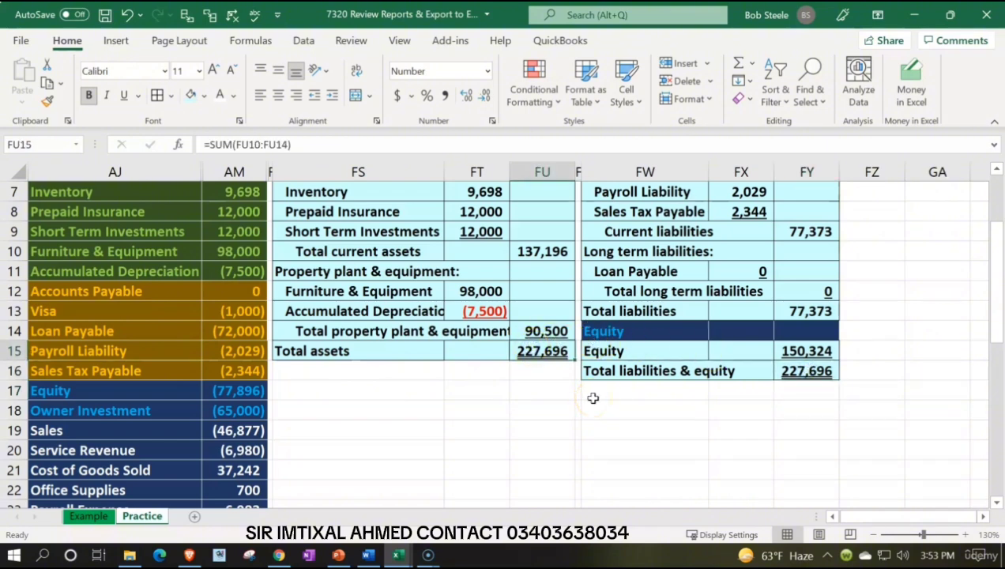
{"action": "left_click", "coordinate": [872, 293]}
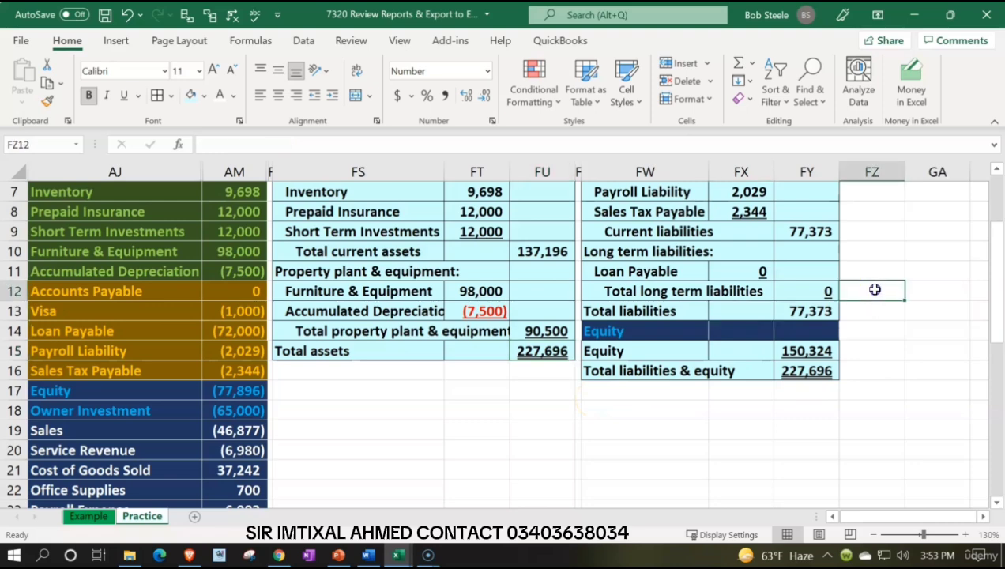
Step: Narrow column FZ beside the balance sheet into a thin spacer column
{"action": "scroll", "coordinate": [874, 284], "scroll_direction": "up", "scroll_amount": 2}
{"action": "key", "text": "Right"}
{"action": "key", "text": "Right"}
{"action": "key", "text": "Right"}
{"action": "key", "text": "Right"}
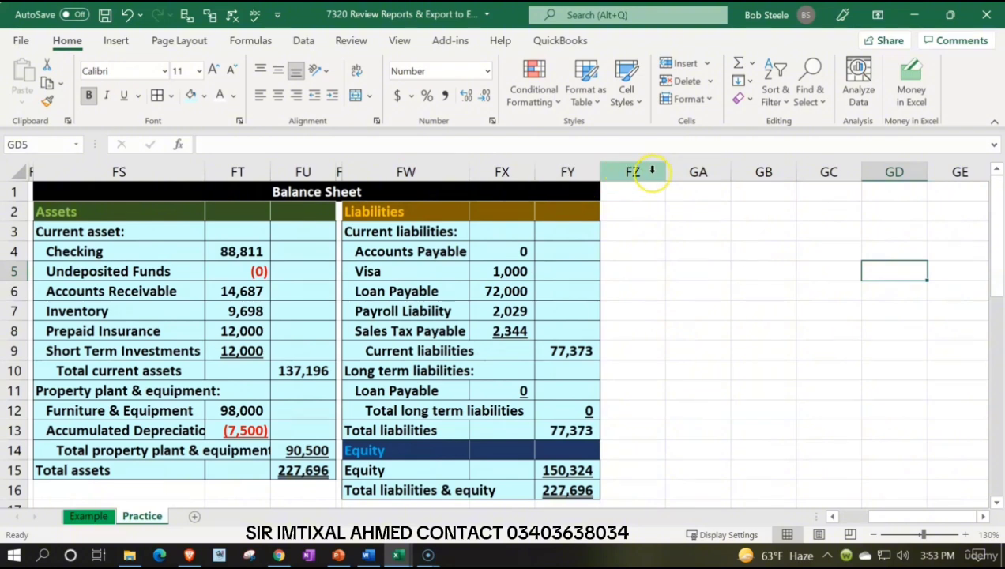
{"action": "left_click_drag", "start_coordinate": [665, 173], "coordinate": [607, 178]}
Step: Enter the heading "Income Statement" in GA1 and widen column GA to fit it
{"action": "left_click", "coordinate": [633, 191]}
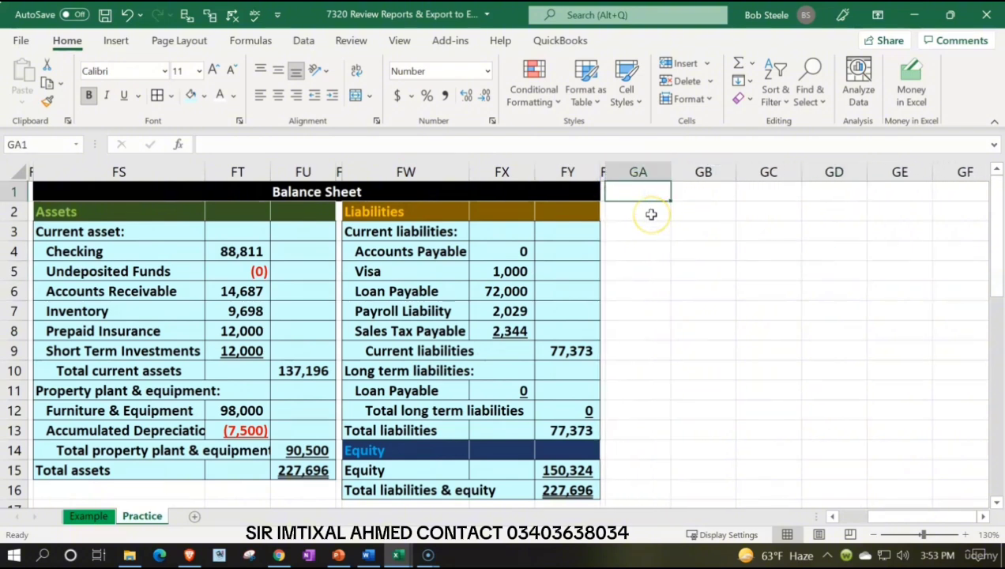
{"action": "type", "text": "Income Statement"}
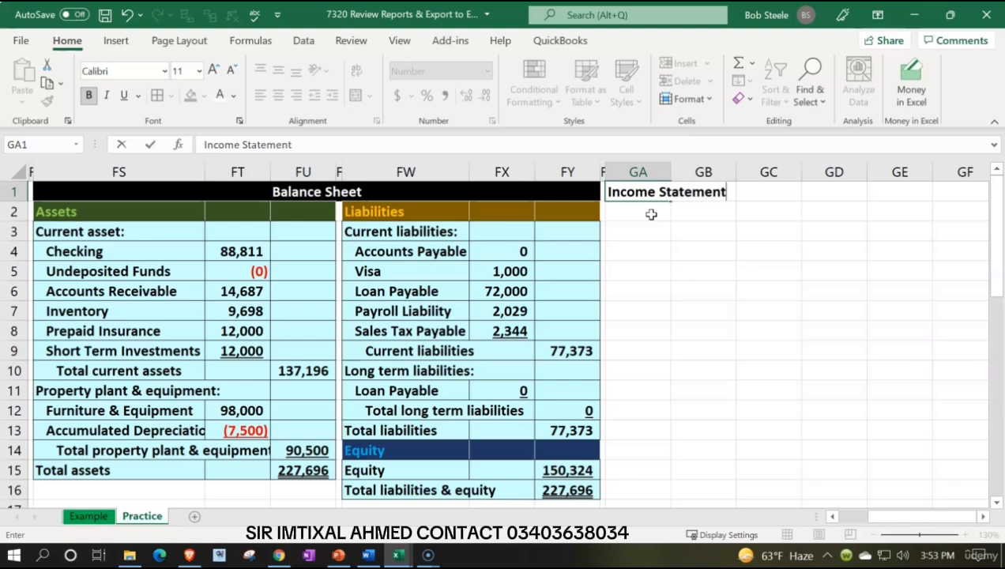
{"action": "key", "text": "Return"}
{"action": "key", "text": "Up"}
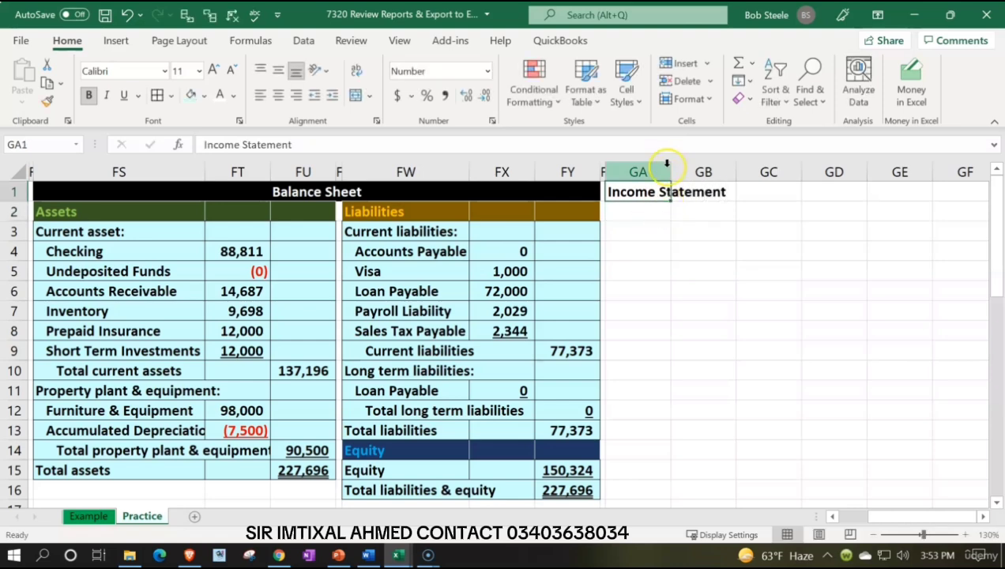
{"action": "left_click_drag", "start_coordinate": [671, 169], "coordinate": [744, 168]}
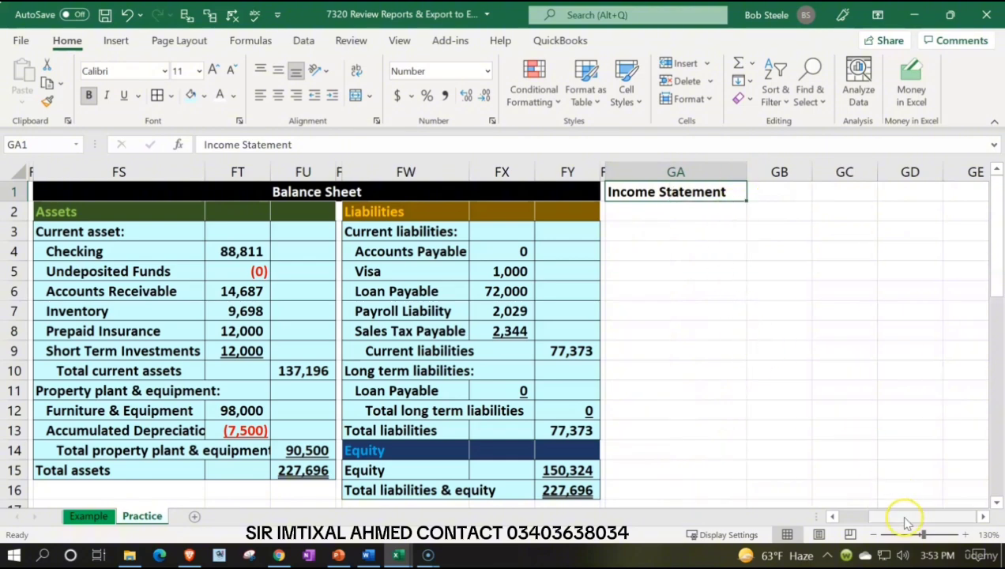
Step: Check the Net income formula in AM28 of the trial balance and hide the balance sheet columns FR through FY
{"action": "left_click_drag", "start_coordinate": [897, 515], "coordinate": [862, 535]}
{"action": "scroll", "coordinate": [332, 407], "scroll_direction": "down", "scroll_amount": 4}
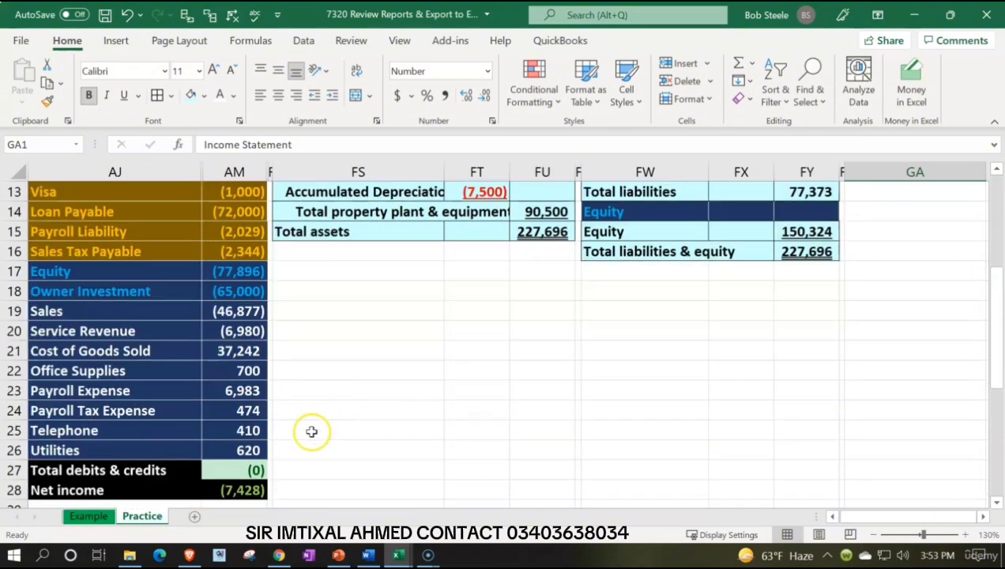
{"action": "left_click", "coordinate": [245, 489]}
{"action": "scroll", "coordinate": [336, 403], "scroll_direction": "up", "scroll_amount": 4}
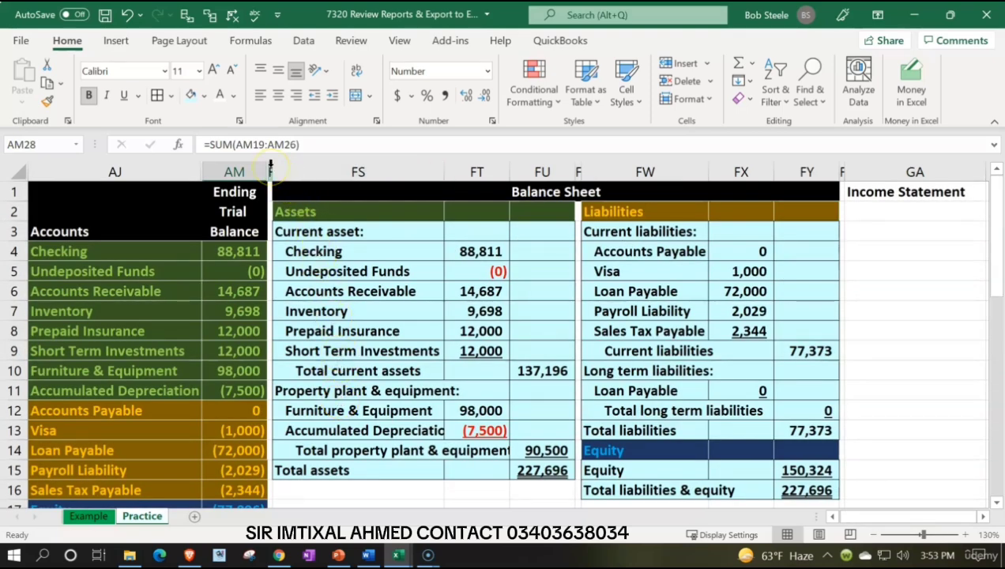
{"action": "left_click_drag", "start_coordinate": [270, 166], "coordinate": [805, 167]}
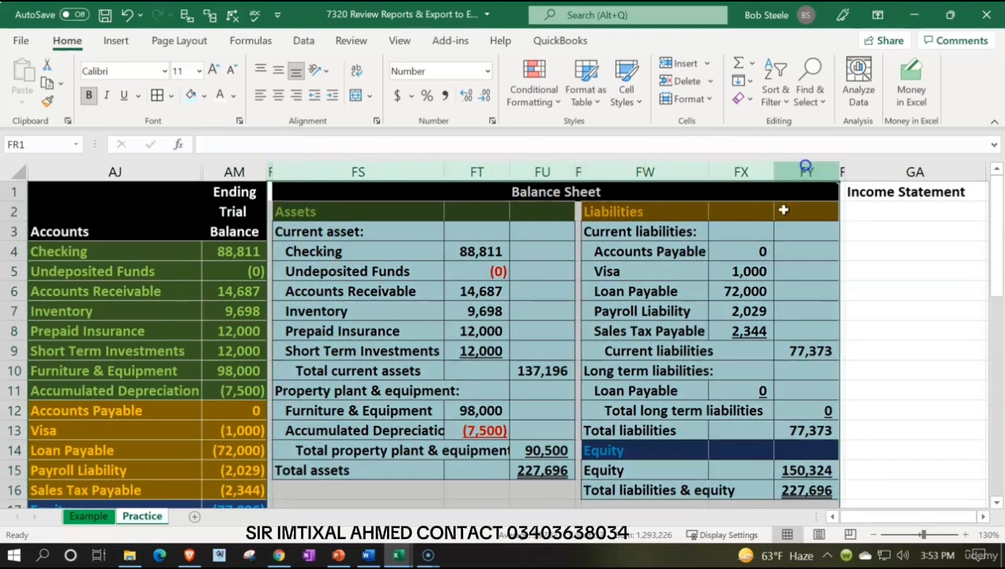
{"action": "right_click", "coordinate": [656, 292]}
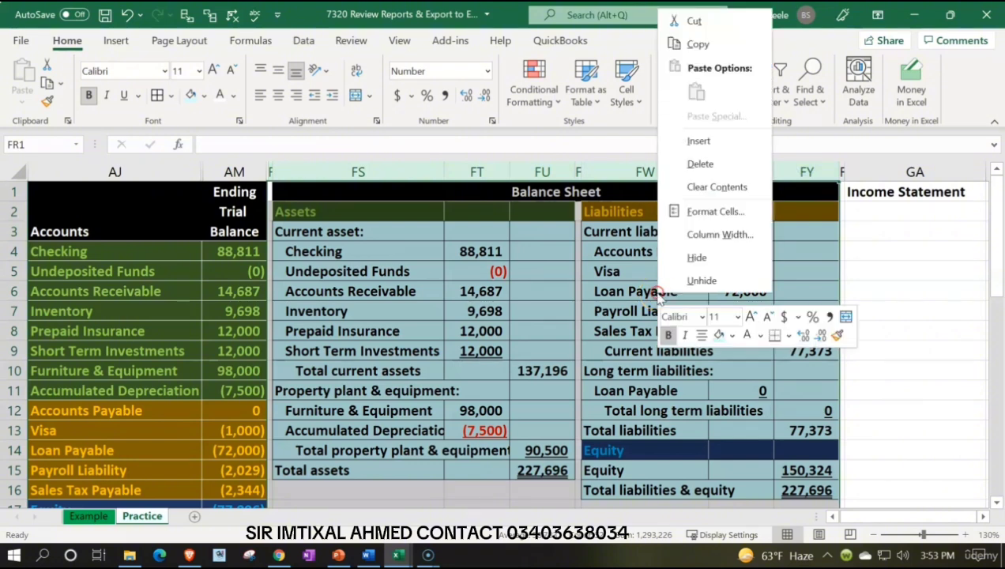
{"action": "left_click", "coordinate": [689, 258]}
{"action": "left_click", "coordinate": [439, 237]}
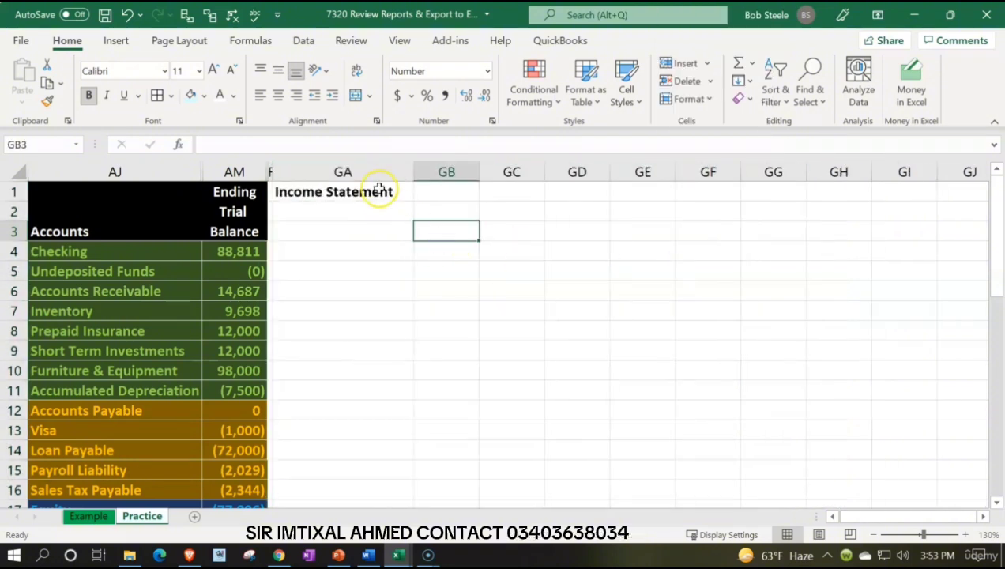
Step: Format the heading row GA1:GC1 with black fill and white text, and widen column GA slightly
{"action": "left_click_drag", "start_coordinate": [379, 189], "coordinate": [521, 189]}
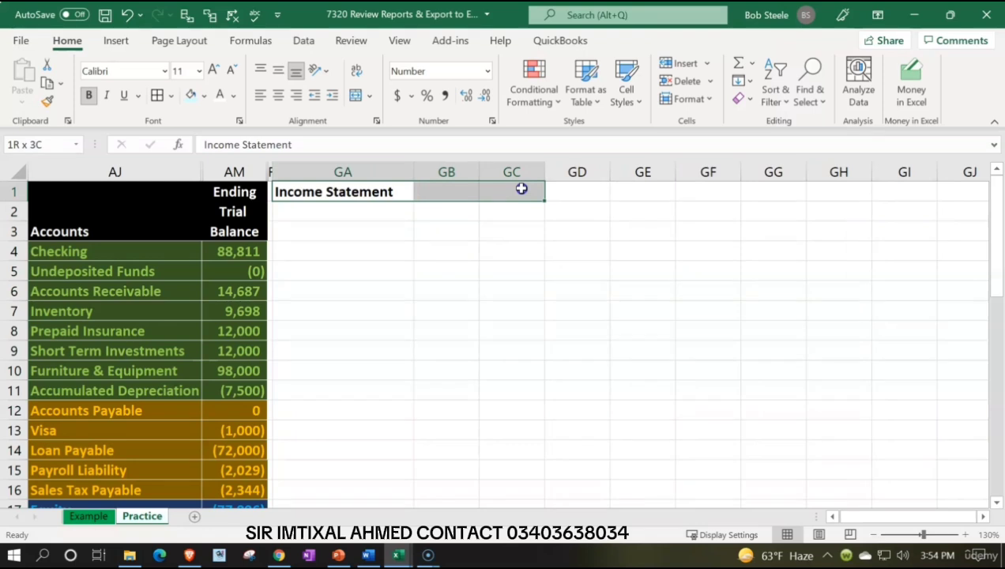
{"action": "left_click", "coordinate": [204, 96]}
{"action": "left_click", "coordinate": [203, 136]}
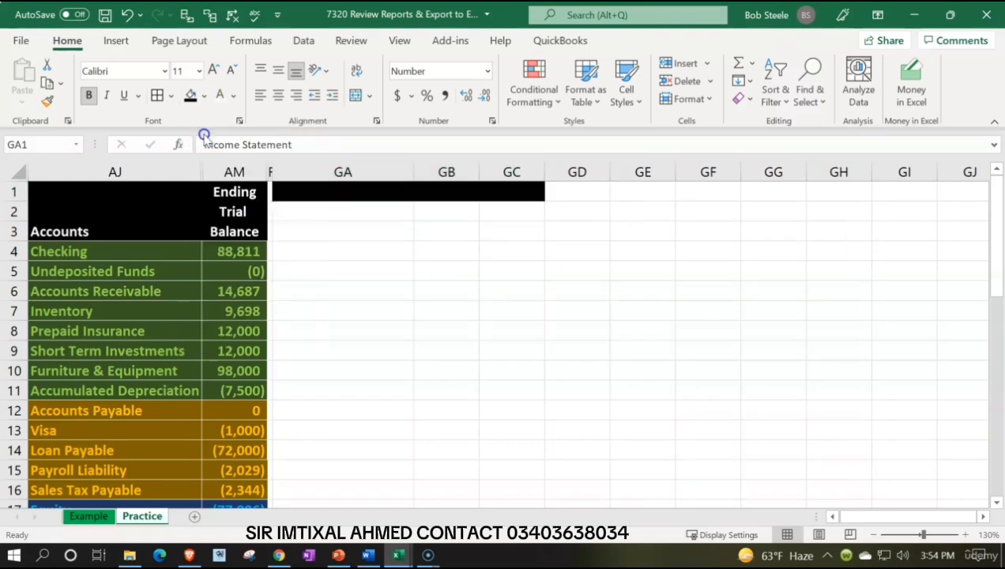
{"action": "left_click", "coordinate": [219, 95]}
{"action": "left_click", "coordinate": [388, 231]}
{"action": "left_click_drag", "start_coordinate": [414, 180], "coordinate": [425, 177]}
Step: Enter the section label "Revenue:" in GA2 below the Income Statement heading
{"action": "left_click", "coordinate": [324, 214]}
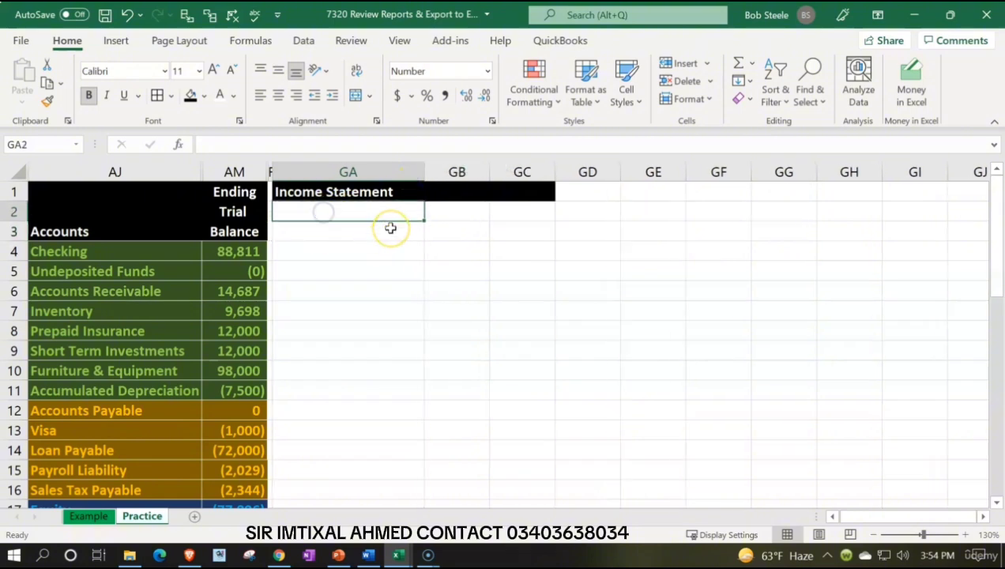
{"action": "type", "text": "Reven"}
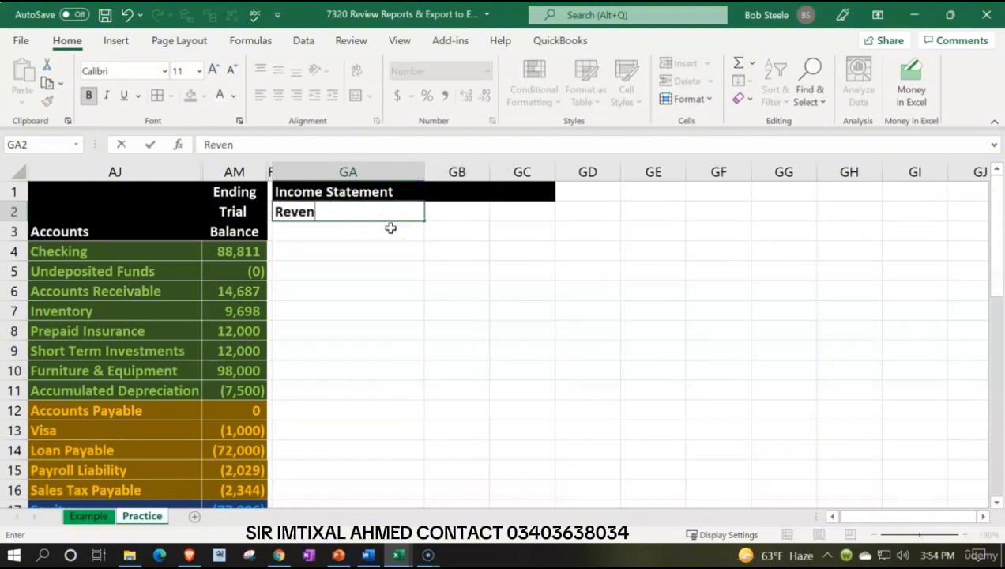
{"action": "type", "text": "ue:"}
{"action": "key", "text": "Return"}
Step: Link GA3 to the Sales account name in trial balance cell AJ19
{"action": "type", "text": "="}
{"action": "key", "text": "Down"}
{"action": "key", "text": "Down"}
{"action": "key", "text": "Down"}
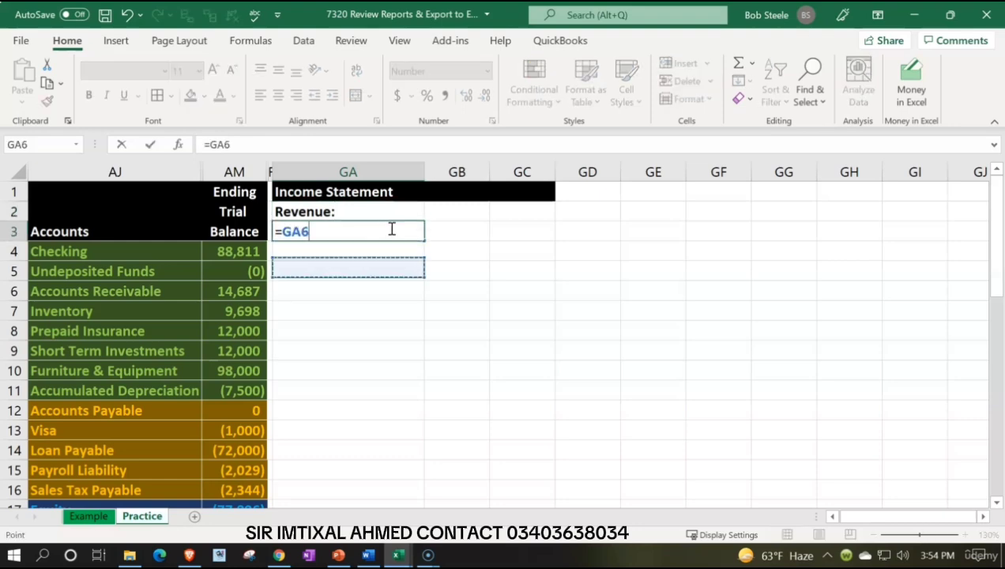
{"action": "key", "text": "Down"}
{"action": "key", "text": "Down"}
{"action": "key", "text": "Down"}
{"action": "key", "text": "Down"}
{"action": "key", "text": "Down"}
{"action": "key", "text": "Down"}
{"action": "key", "text": "Down"}
{"action": "key", "text": "Down"}
{"action": "key", "text": "Down"}
{"action": "key", "text": "Down"}
{"action": "key", "text": "Down"}
{"action": "key", "text": "Down"}
{"action": "key", "text": "Down"}
{"action": "key", "text": "Down"}
{"action": "key", "text": "Down"}
{"action": "key", "text": "Left"}
{"action": "key", "text": "Left"}
{"action": "key", "text": "Left"}
{"action": "key", "text": "Up"}
{"action": "key", "text": "Up"}
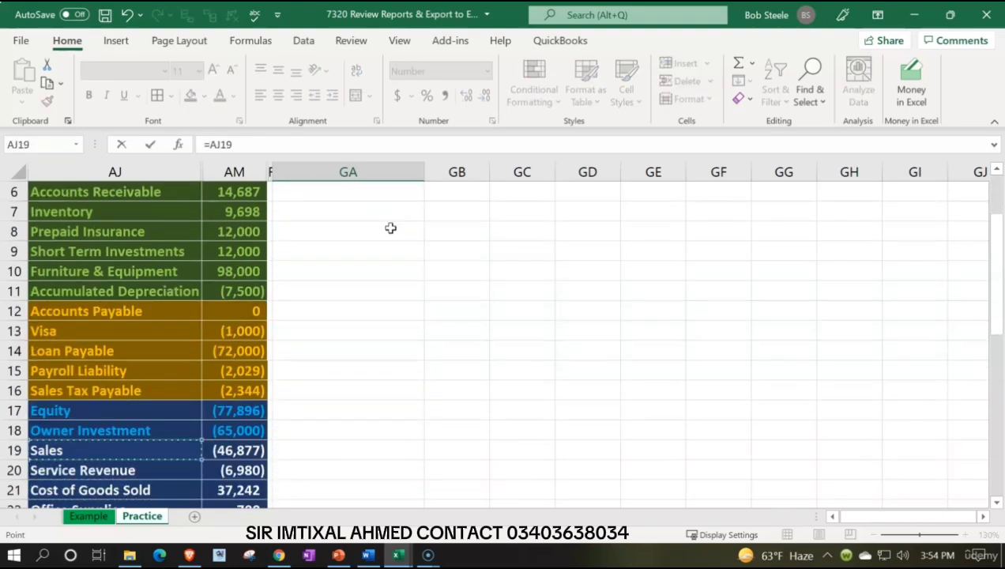
{"action": "key", "text": "Return"}
{"action": "scroll", "coordinate": [390, 228], "scroll_direction": "up", "scroll_amount": 2}
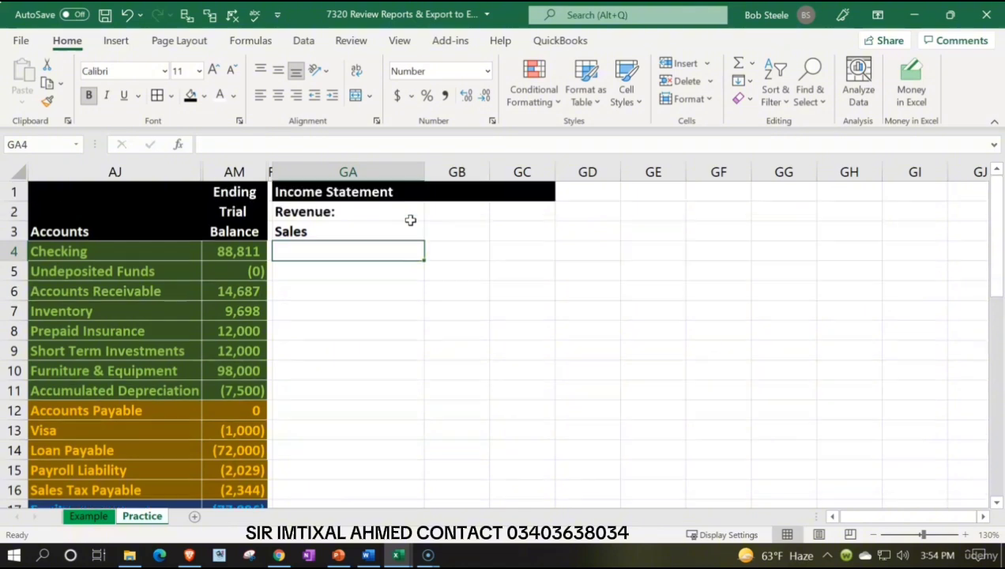
Step: Link GA4 to the Service Revenue account name in trial balance cell AJ20
{"action": "type", "text": "="}
{"action": "key", "text": "Down"}
{"action": "key", "text": "Down"}
{"action": "key", "text": "Down"}
{"action": "key", "text": "Down"}
{"action": "key", "text": "Down"}
{"action": "key", "text": "Down"}
{"action": "key", "text": "Down"}
{"action": "key", "text": "Down"}
{"action": "key", "text": "Down"}
{"action": "key", "text": "Down"}
{"action": "key", "text": "Down"}
{"action": "key", "text": "Down"}
{"action": "key", "text": "Down"}
{"action": "key", "text": "Down"}
{"action": "key", "text": "Down"}
{"action": "key", "text": "Down"}
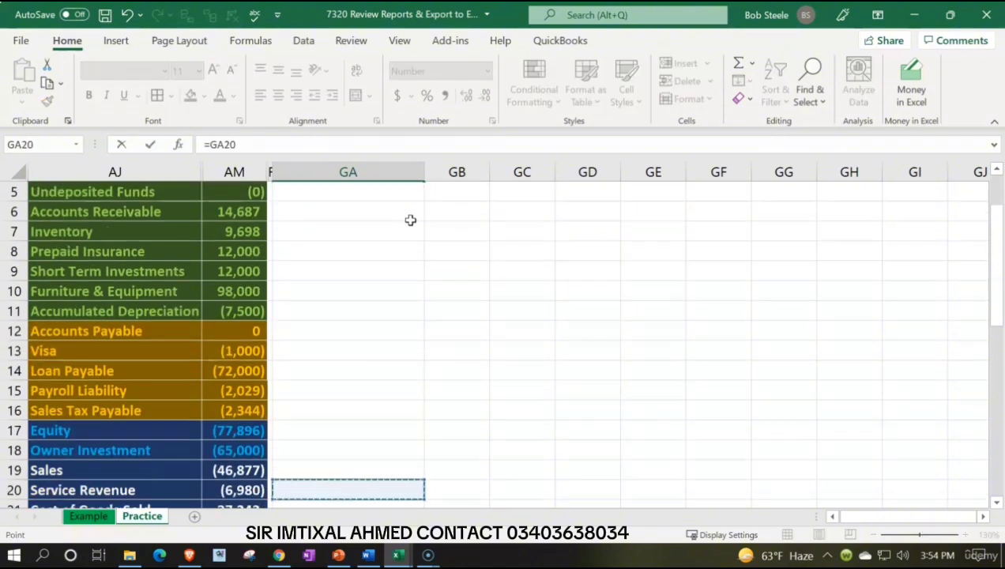
{"action": "key", "text": "Left"}
{"action": "key", "text": "Left"}
{"action": "key", "text": "Return"}
Step: Enter the Sales amount in GB3 as the negative of the trial balance amount in AM19
{"action": "key", "text": "Up"}
{"action": "key", "text": "Up"}
{"action": "key", "text": "Up"}
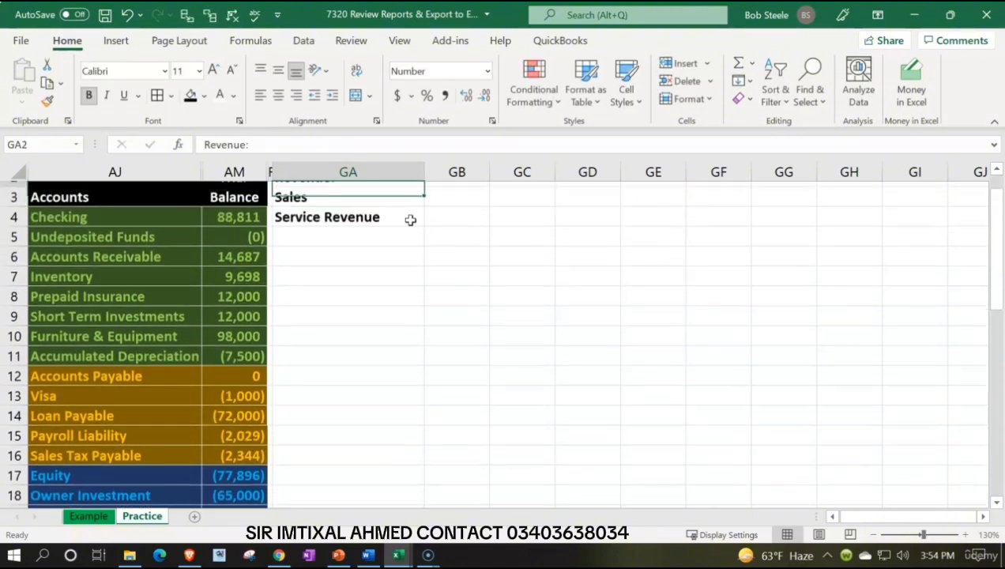
{"action": "key", "text": "Down"}
{"action": "key", "text": "Right"}
{"action": "type", "text": "-"}
{"action": "key", "text": "Down"}
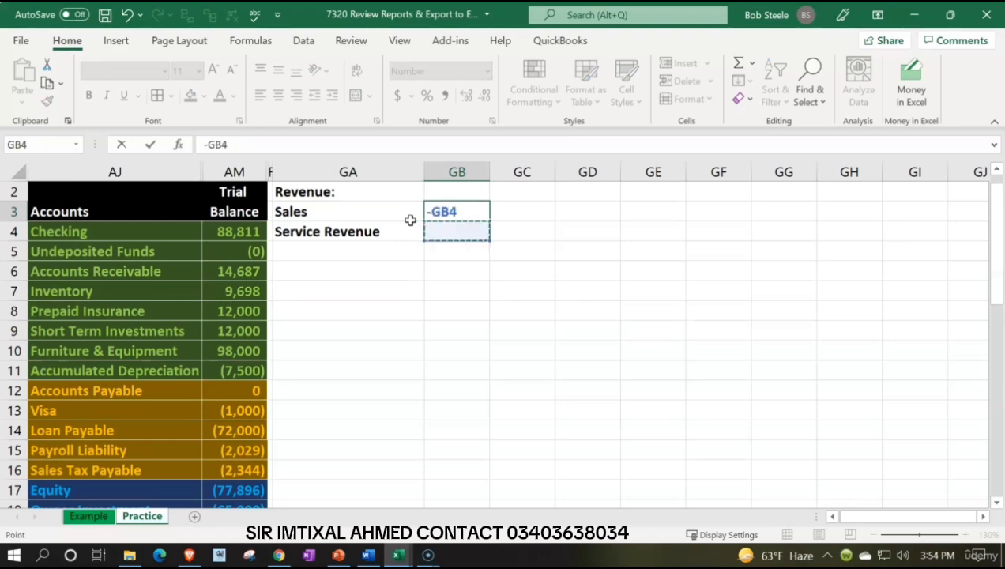
{"action": "key", "text": "Down"}
{"action": "key", "text": "Down"}
{"action": "key", "text": "Down"}
{"action": "key", "text": "Down"}
{"action": "key", "text": "Down"}
{"action": "key", "text": "Down"}
{"action": "key", "text": "Down"}
{"action": "key", "text": "Down"}
{"action": "key", "text": "Down"}
{"action": "key", "text": "Down"}
{"action": "key", "text": "Down"}
{"action": "key", "text": "Down"}
{"action": "key", "text": "Down"}
{"action": "key", "text": "Down"}
{"action": "key", "text": "Down"}
{"action": "key", "text": "Down"}
{"action": "key", "text": "Down"}
{"action": "key", "text": "Down"}
{"action": "key", "text": "Down"}
{"action": "key", "text": "Left"}
{"action": "key", "text": "Left"}
{"action": "key", "text": "Left"}
{"action": "key", "text": "Up"}
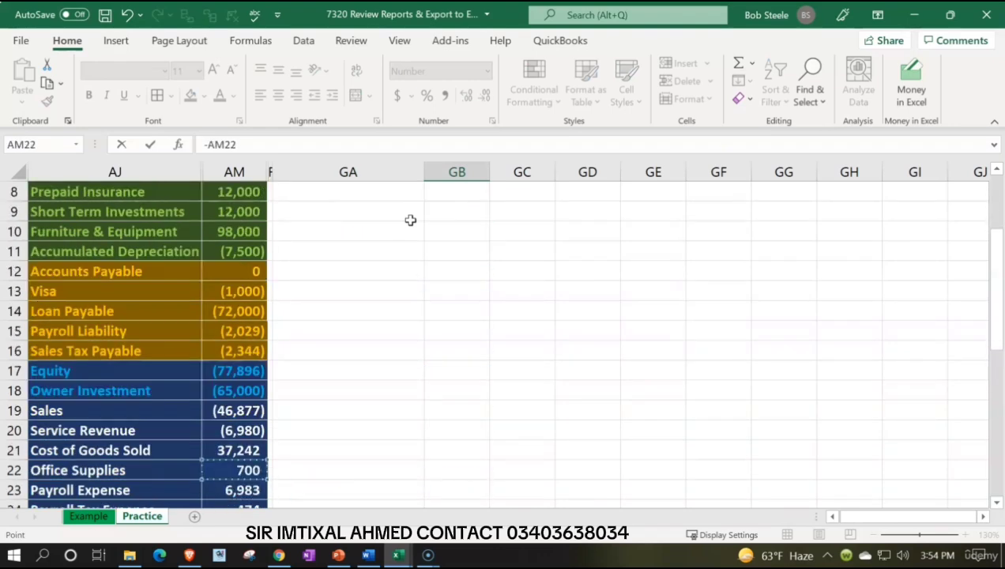
{"action": "key", "text": "Up"}
{"action": "key", "text": "Up"}
{"action": "key", "text": "Up"}
{"action": "key", "text": "Return"}
Step: Copy the Sales amount formula from GB3 down to the Service Revenue row in GB4
{"action": "key", "text": "Up"}
{"action": "key", "text": "Up"}
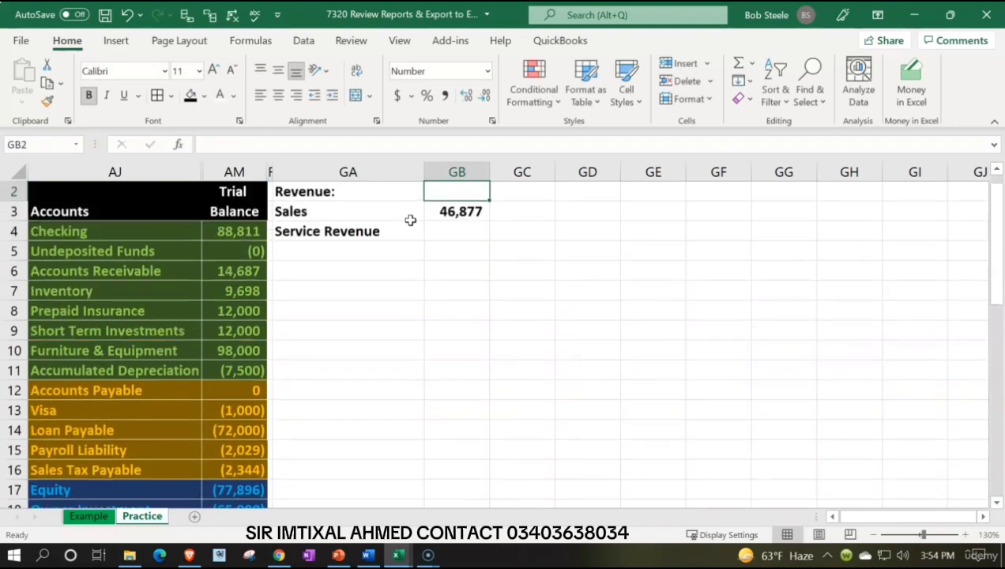
{"action": "left_click", "coordinate": [456, 213]}
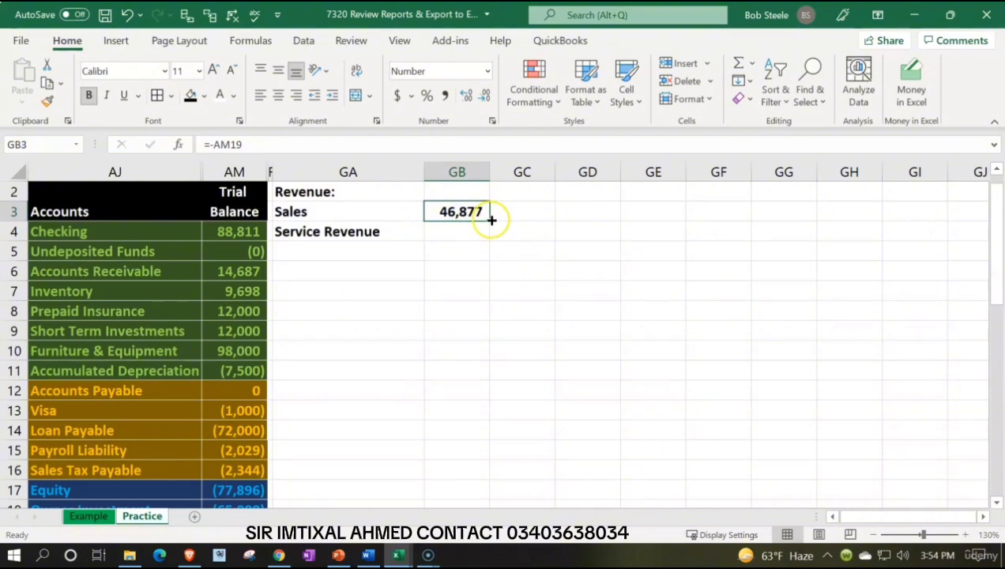
{"action": "left_click_drag", "start_coordinate": [489, 220], "coordinate": [489, 233]}
Step: Enter the label "Total Revenue" in GA5 below Service Revenue
{"action": "left_click", "coordinate": [368, 251]}
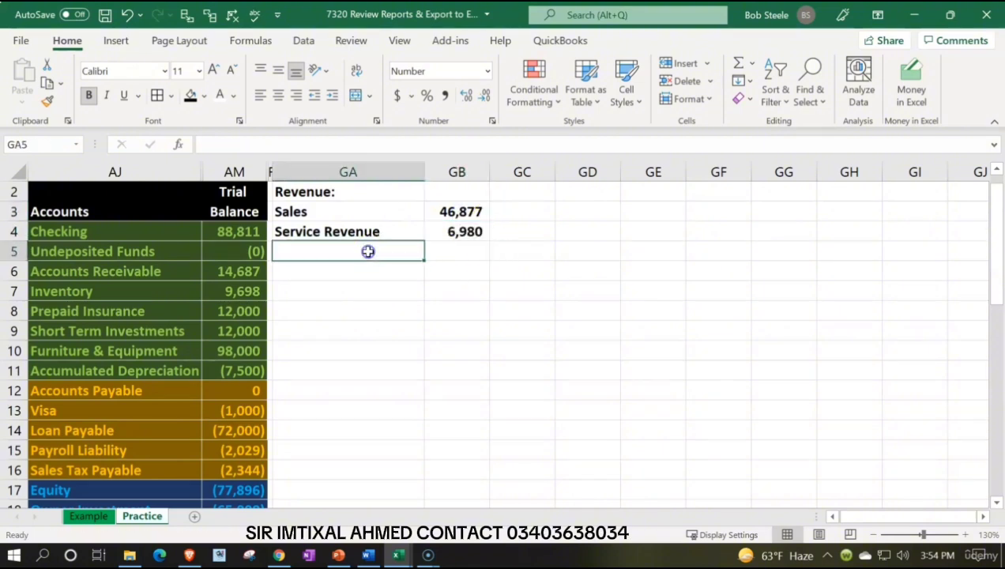
{"action": "type", "text": "total"}
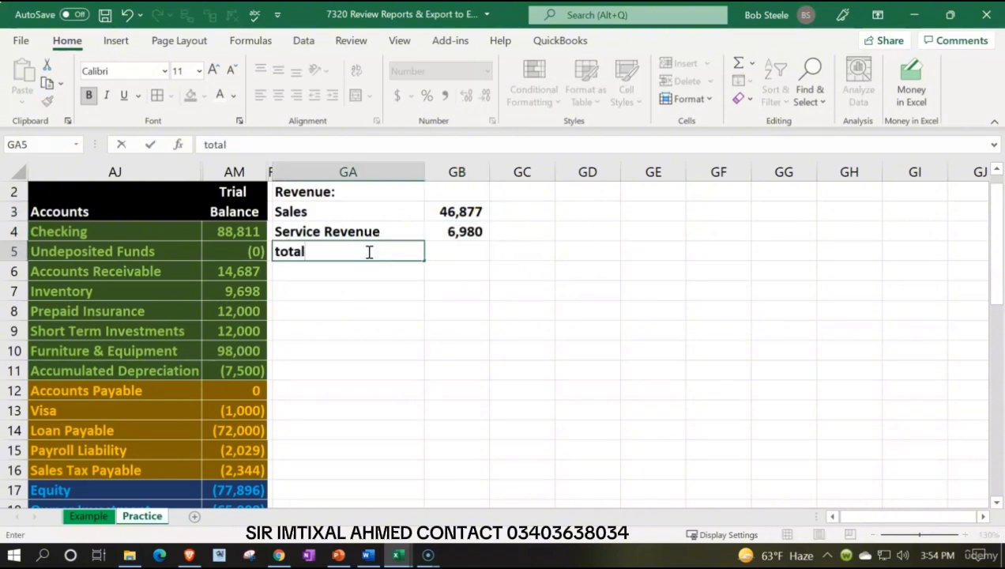
{"action": "key", "text": "BackSpace"}
{"action": "key", "text": "BackSpace"}
{"action": "key", "text": "BackSpace"}
{"action": "key", "text": "BackSpace"}
{"action": "key", "text": "BackSpace"}
{"action": "type", "text": "T"}
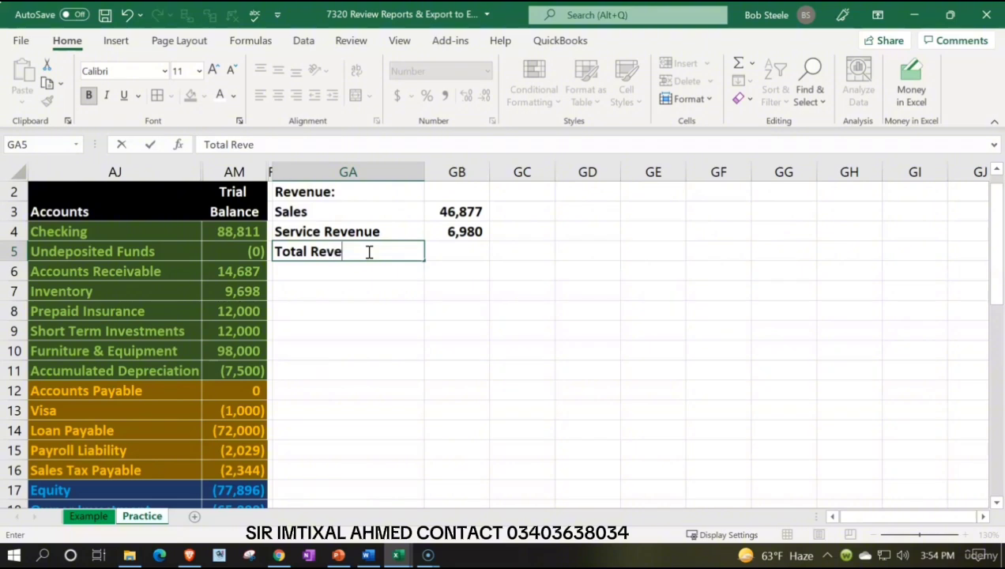
Step: Sum the revenue amounts GB3:GB4 in GC5 and underline the Service Revenue amount in GB4
{"action": "key", "text": "Right"}
{"action": "key", "text": "Right"}
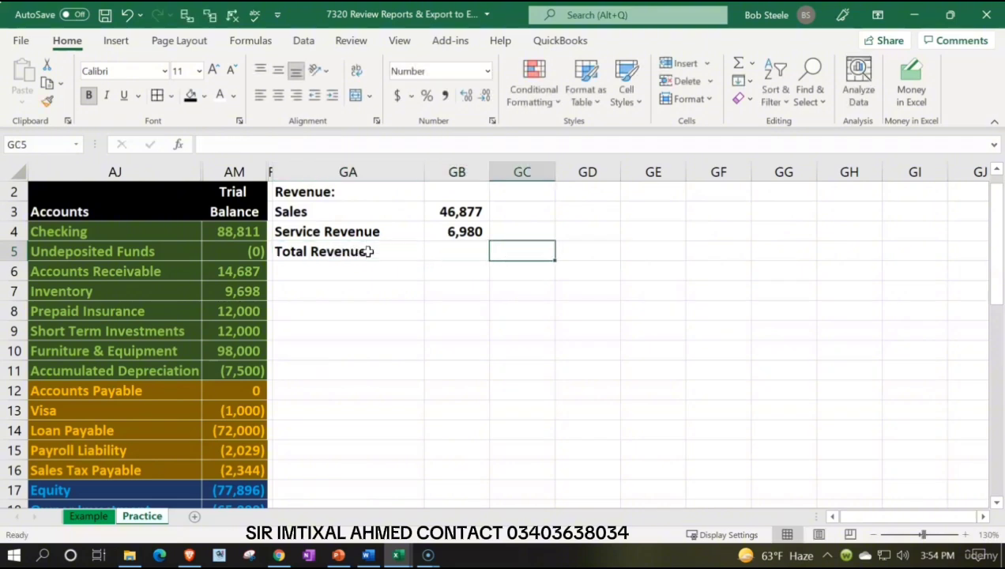
{"action": "type", "text": "=sum("}
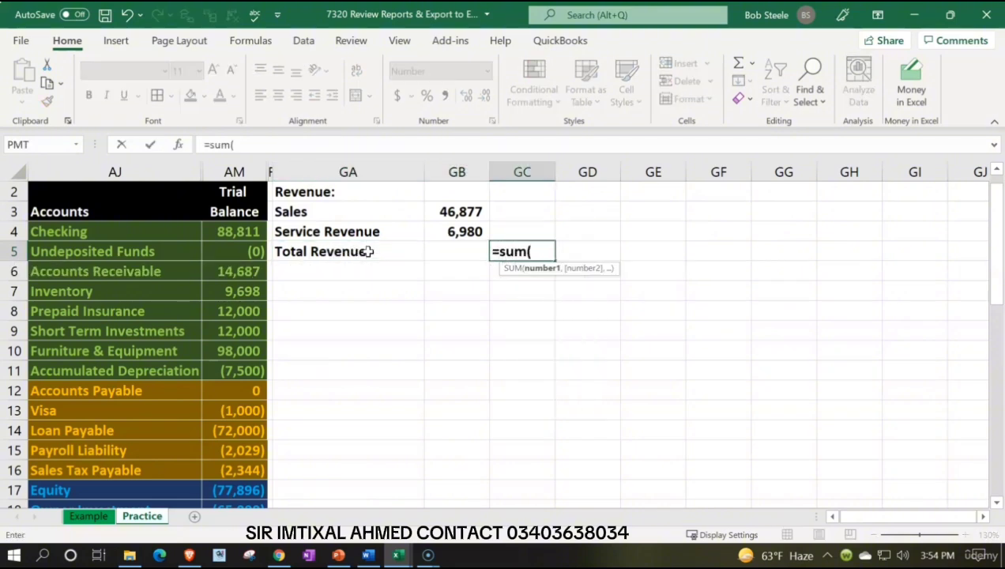
{"action": "key", "text": "Left"}
{"action": "key", "text": "Up"}
{"action": "key", "text": "shift+Up"}
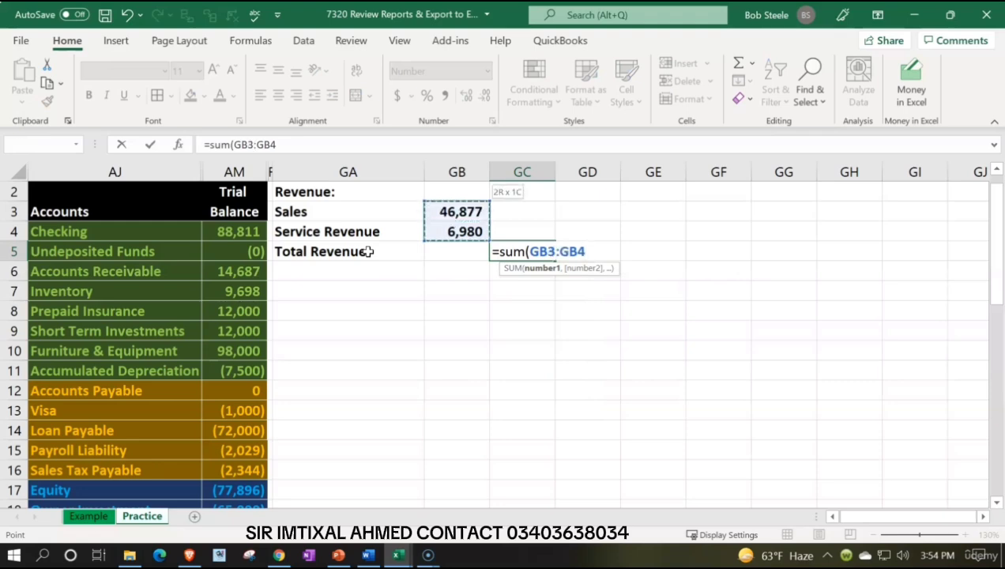
{"action": "key", "text": "Return"}
{"action": "left_click", "coordinate": [433, 234]}
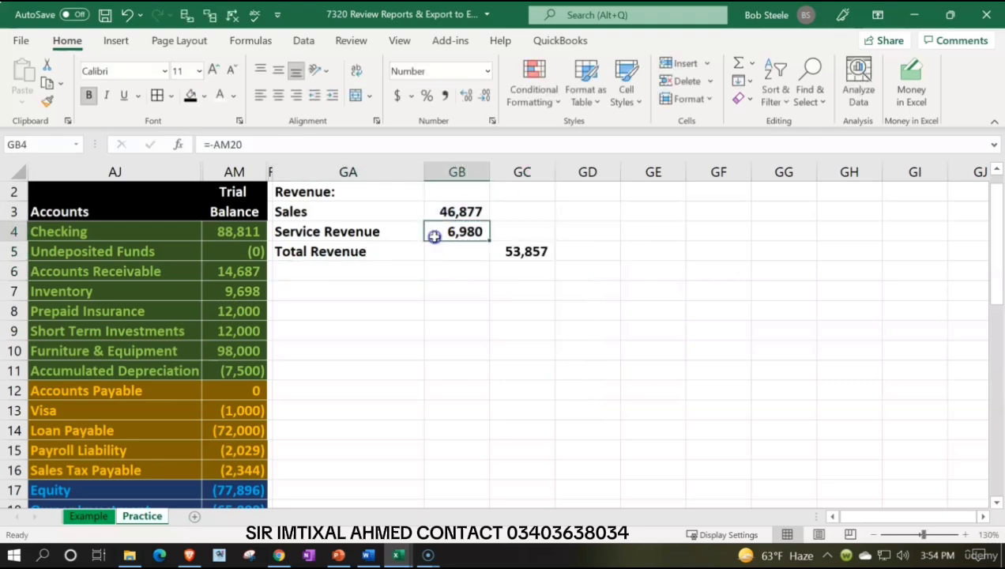
{"action": "left_click", "coordinate": [123, 95]}
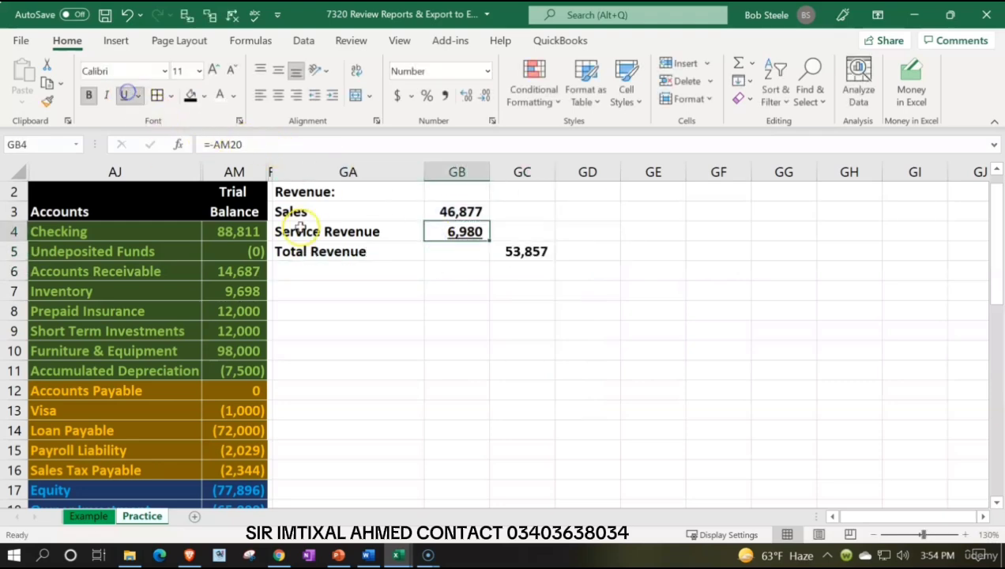
Step: Indent the labels in GA3:GA5 one level and indent Total Revenue in GA5 one level further
{"action": "left_click_drag", "start_coordinate": [326, 212], "coordinate": [326, 251]}
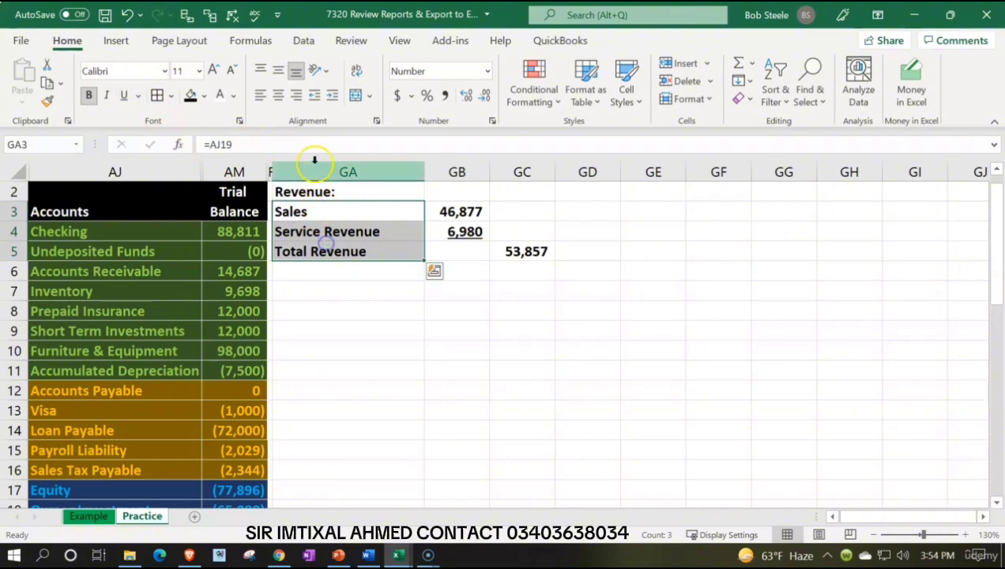
{"action": "left_click", "coordinate": [330, 95]}
{"action": "left_click", "coordinate": [353, 252]}
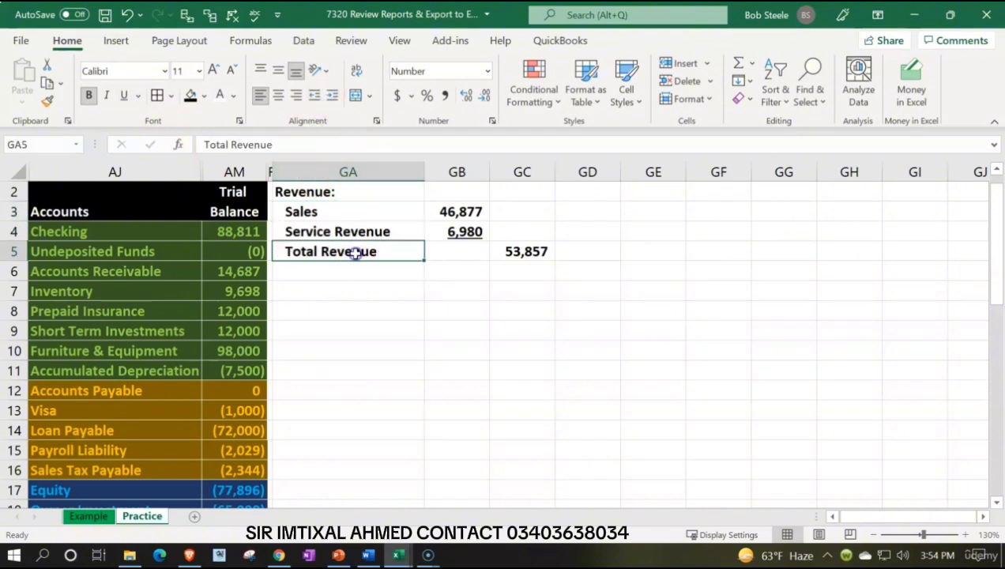
{"action": "left_click", "coordinate": [333, 96]}
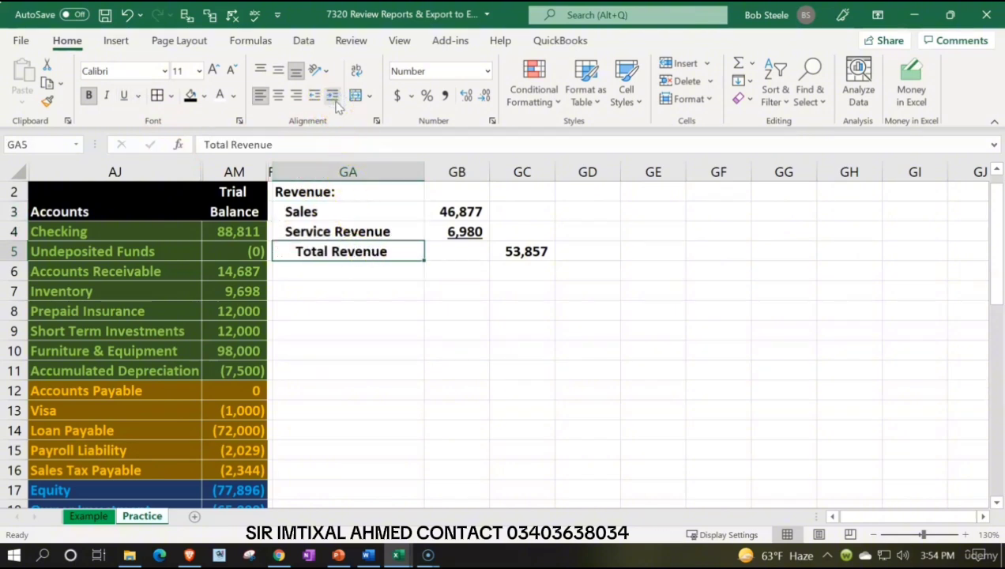
Step: Link the label in GA6 to the Cost of Goods Sold account name in AJ21
{"action": "key", "text": "Return"}
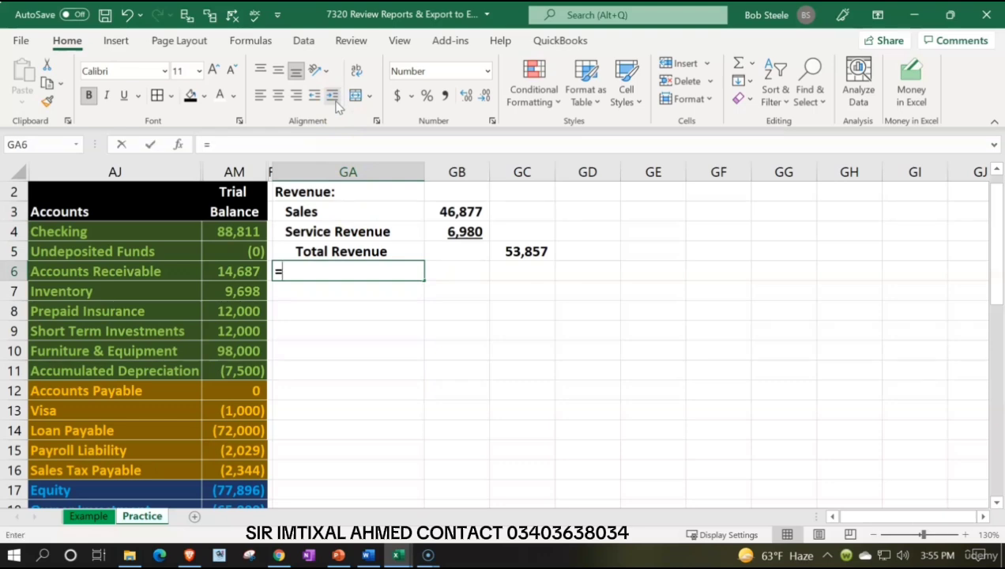
{"action": "type", "text": "="}
{"action": "key", "text": "Down"}
{"action": "key", "text": "Down"}
{"action": "key", "text": "Down"}
{"action": "key", "text": "Down"}
{"action": "key", "text": "Down"}
{"action": "key", "text": "Down"}
{"action": "key", "text": "Down"}
{"action": "key", "text": "Down"}
{"action": "key", "text": "Down"}
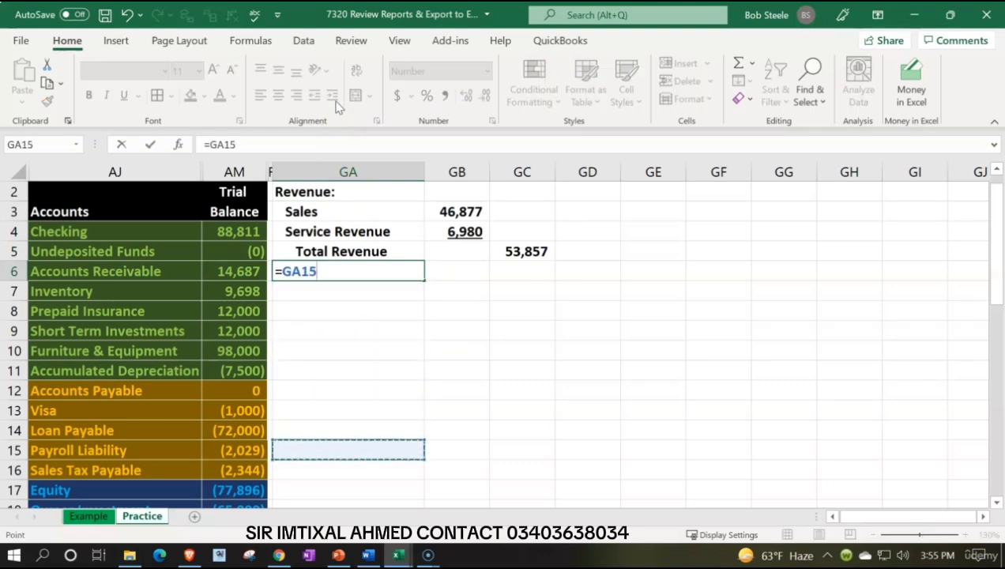
{"action": "key", "text": "Down"}
{"action": "key", "text": "Down"}
{"action": "key", "text": "Down"}
{"action": "key", "text": "Down"}
{"action": "key", "text": "Down"}
{"action": "key", "text": "Down"}
{"action": "key", "text": "Down"}
{"action": "key", "text": "Left"}
{"action": "key", "text": "Left"}
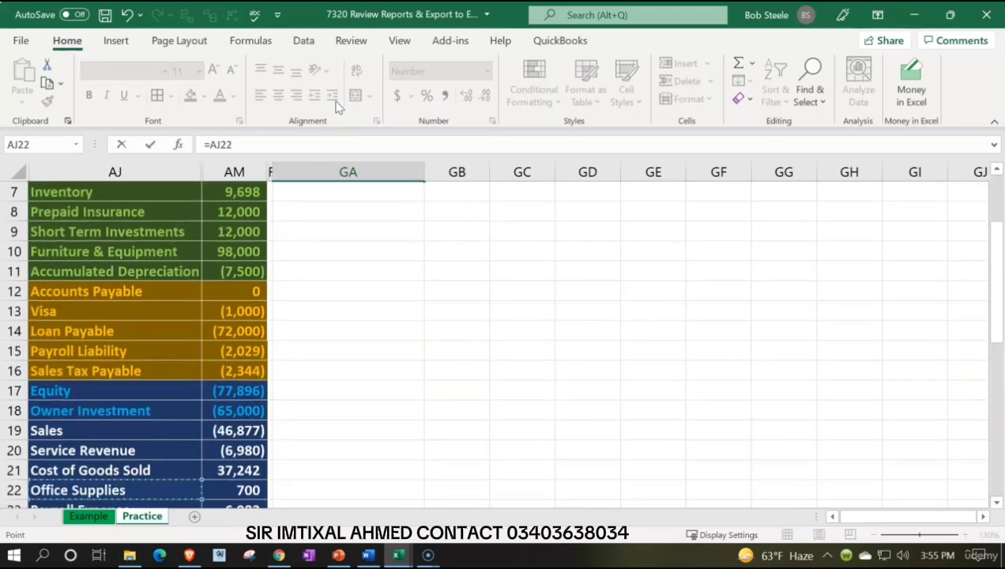
{"action": "key", "text": "Up"}
{"action": "key", "text": "Return"}
Step: Link the Cost of Goods Sold amount in GC6 to the trial balance amount in AM21
{"action": "key", "text": "Up"}
{"action": "key", "text": "Up"}
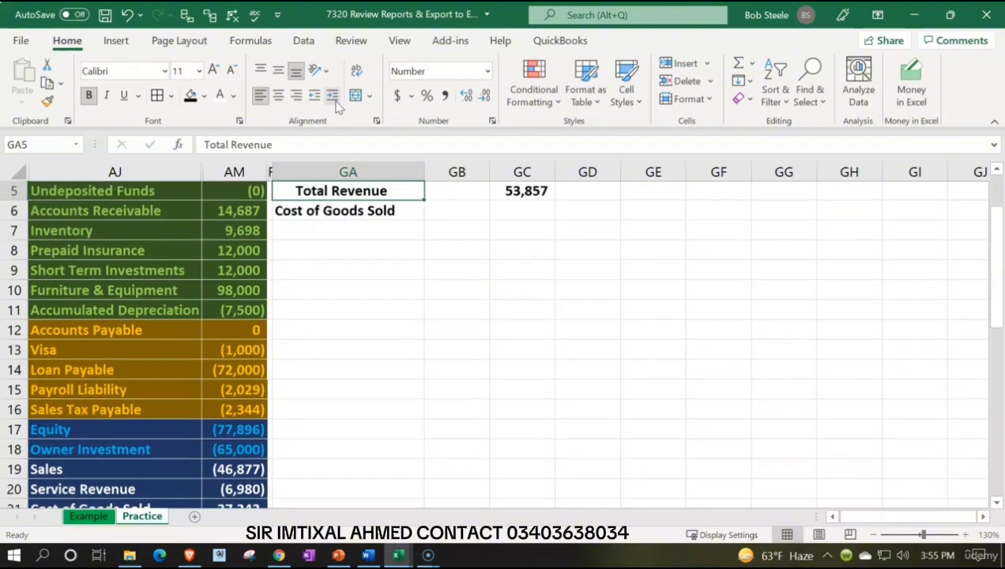
{"action": "key", "text": "Up"}
{"action": "key", "text": "Up"}
{"action": "key", "text": "Up"}
{"action": "key", "text": "Up"}
{"action": "key", "text": "Down"}
{"action": "key", "text": "Down"}
{"action": "key", "text": "Down"}
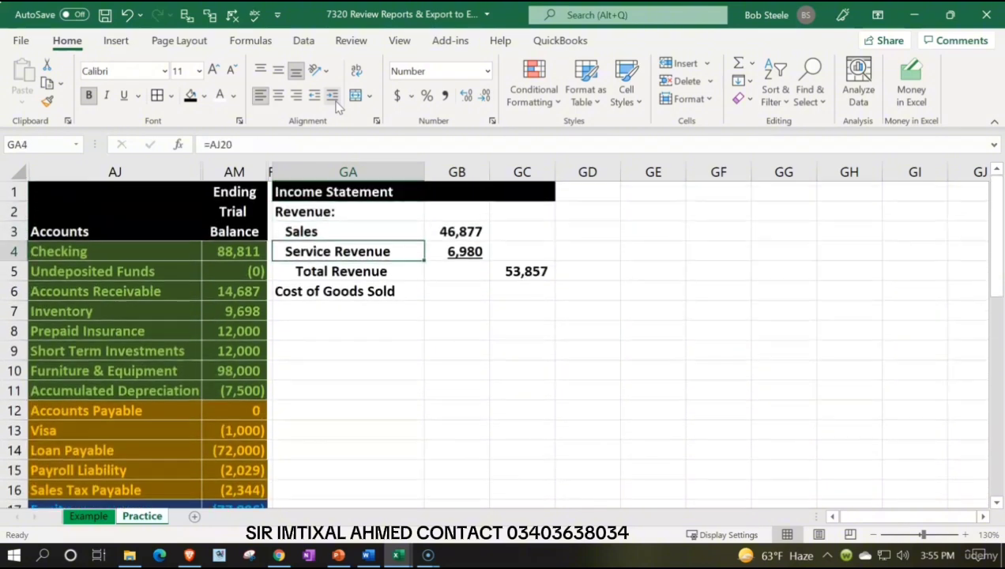
{"action": "key", "text": "Down"}
{"action": "key", "text": "Right"}
{"action": "key", "text": "Right"}
{"action": "key", "text": "Down"}
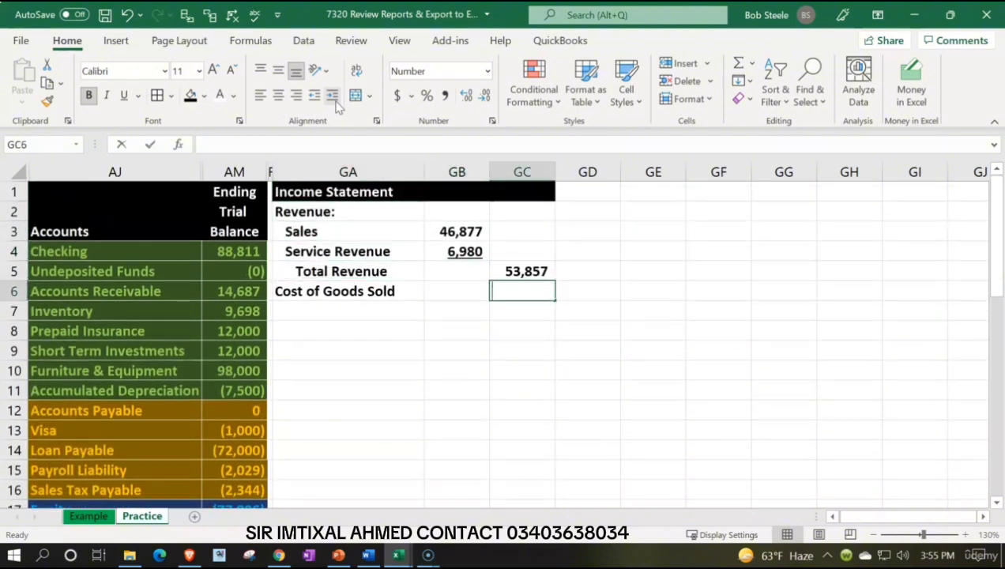
{"action": "type", "text": "="}
{"action": "key", "text": "Down"}
{"action": "key", "text": "Down"}
{"action": "key", "text": "Down"}
{"action": "key", "text": "Down"}
{"action": "key", "text": "Down"}
{"action": "key", "text": "Down"}
{"action": "key", "text": "Down"}
{"action": "key", "text": "Down"}
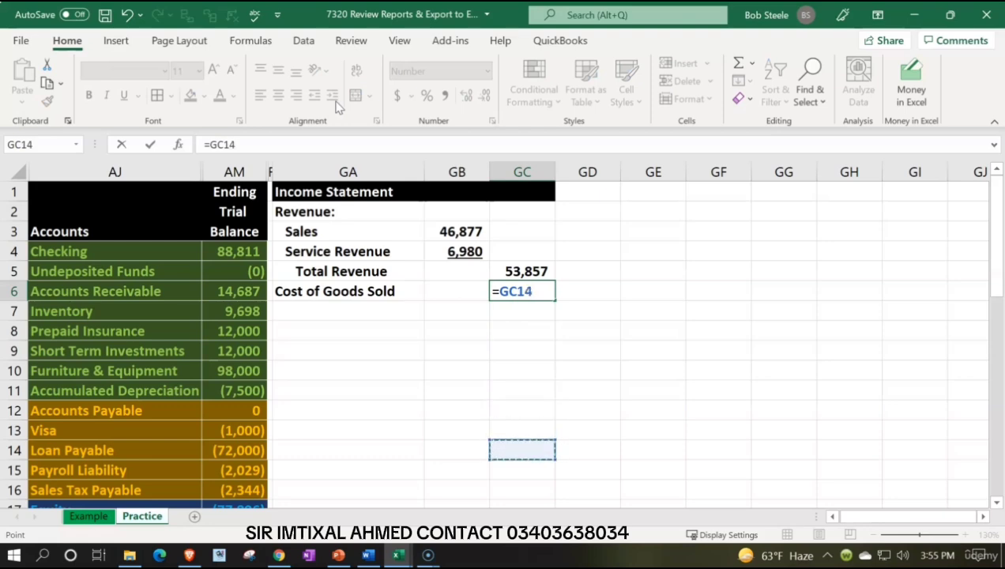
{"action": "key", "text": "Down"}
{"action": "key", "text": "Down"}
{"action": "key", "text": "Down"}
{"action": "key", "text": "Down"}
{"action": "key", "text": "Down"}
{"action": "key", "text": "Down"}
{"action": "key", "text": "Down"}
{"action": "key", "text": "Down"}
{"action": "key", "text": "Down"}
{"action": "key", "text": "Down"}
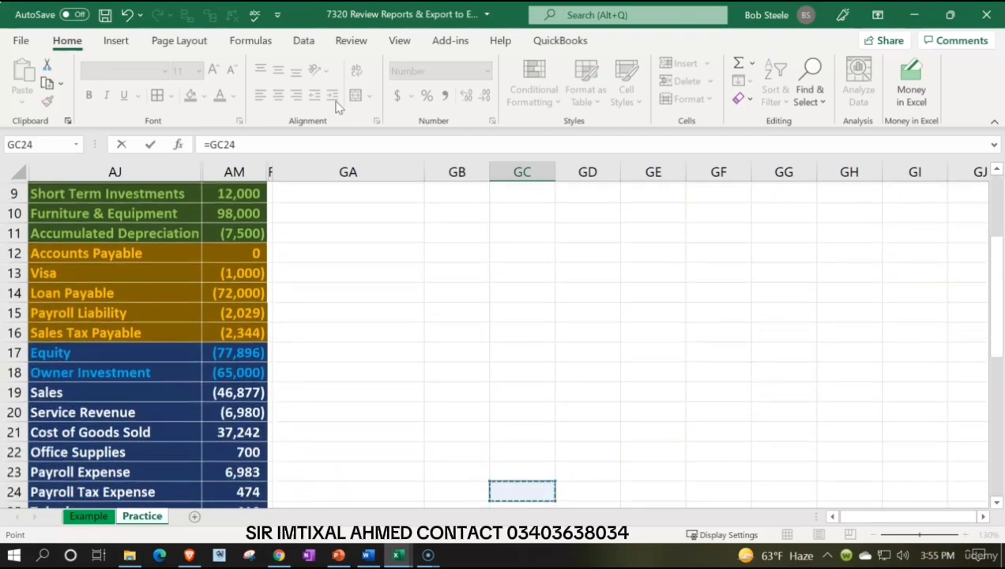
{"action": "key", "text": "Down"}
{"action": "key", "text": "Down"}
{"action": "key", "text": "Left"}
{"action": "key", "text": "Left"}
{"action": "key", "text": "Left"}
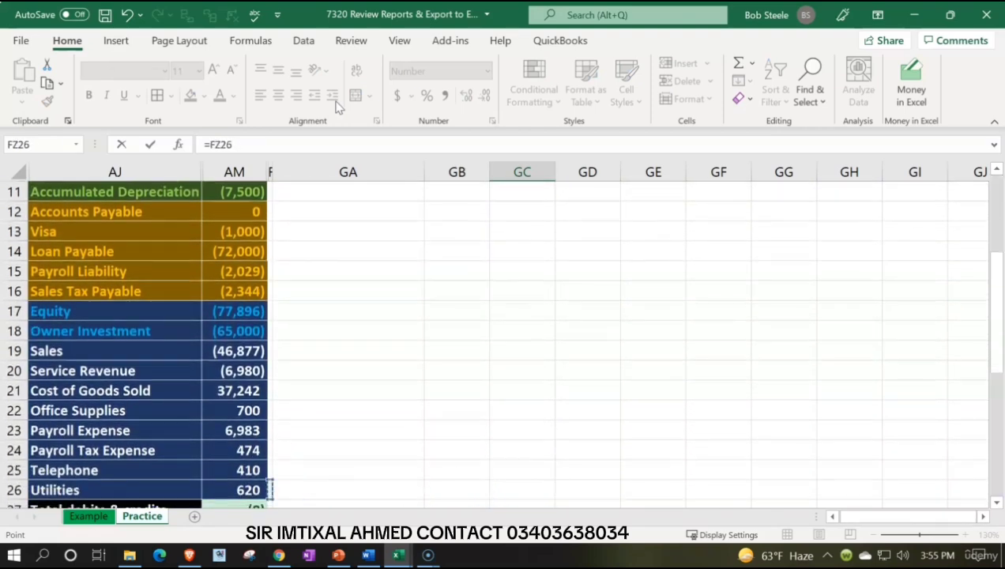
{"action": "key", "text": "Left"}
{"action": "key", "text": "Up"}
{"action": "key", "text": "Up"}
Step: Underline the Cost of Goods Sold amount in GC6
{"action": "key", "text": "Up"}
{"action": "key", "text": "Up"}
{"action": "key", "text": "Up"}
{"action": "key", "text": "Return"}
{"action": "key", "text": "Up"}
{"action": "key", "text": "Up"}
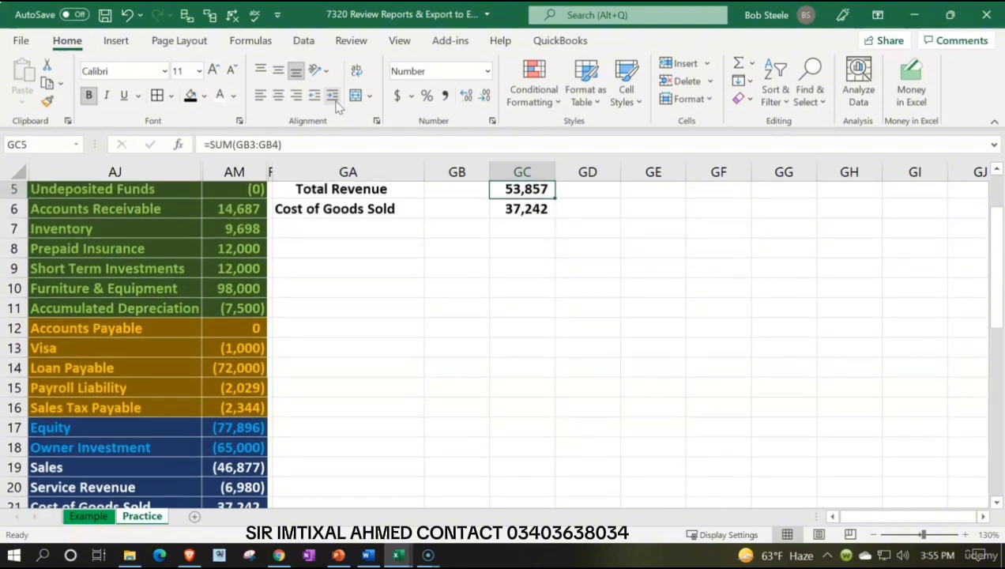
{"action": "key", "text": "Up"}
{"action": "key", "text": "Down"}
{"action": "key", "text": "Down"}
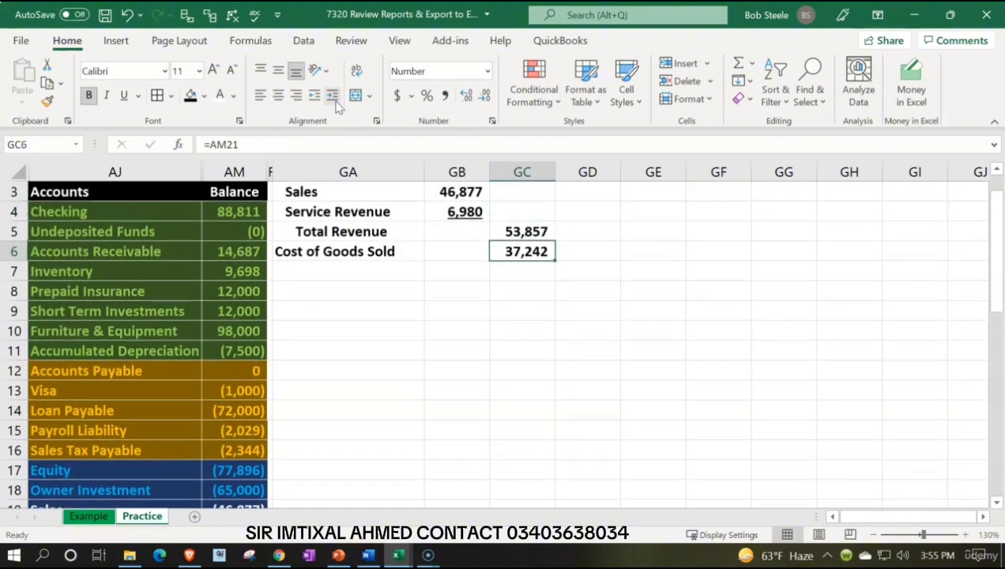
{"action": "left_click", "coordinate": [124, 95]}
Step: Enter the label "Gross Profit" in GA7 below Cost of Goods Sold
{"action": "key", "text": "Down"}
{"action": "key", "text": "Left"}
{"action": "key", "text": "Left"}
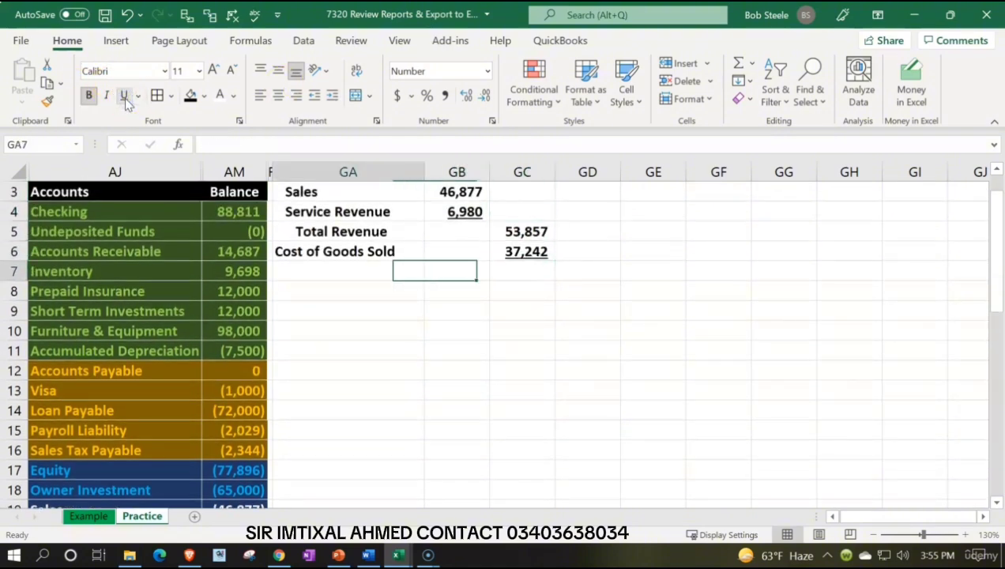
{"action": "type", "text": "G"}
{"action": "type", "text": "ss pr"}
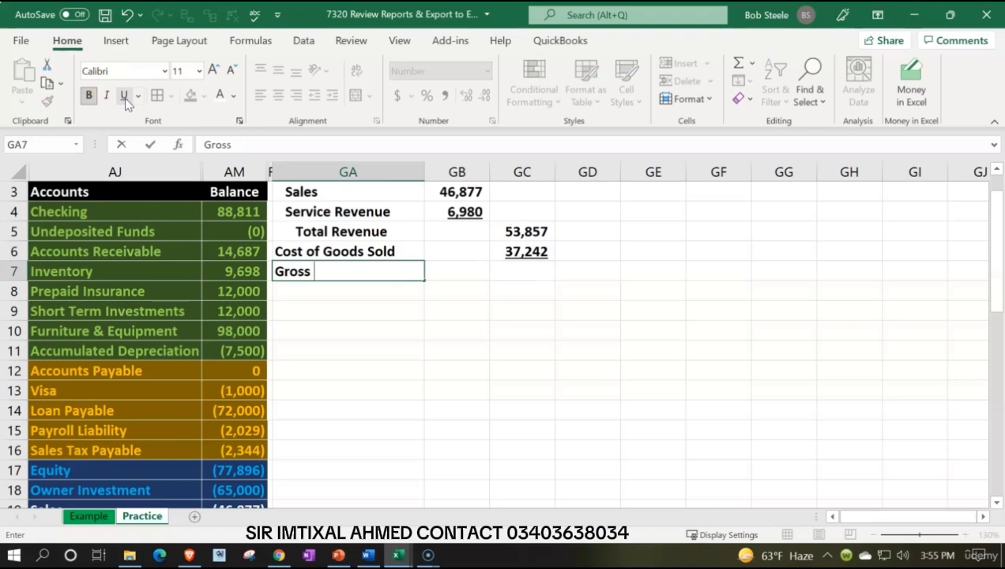
{"action": "key", "text": "BackSpace"}
{"action": "key", "text": "BackSpace"}
{"action": "key", "text": "BackSpace"}
{"action": "type", "text": "Profit"}
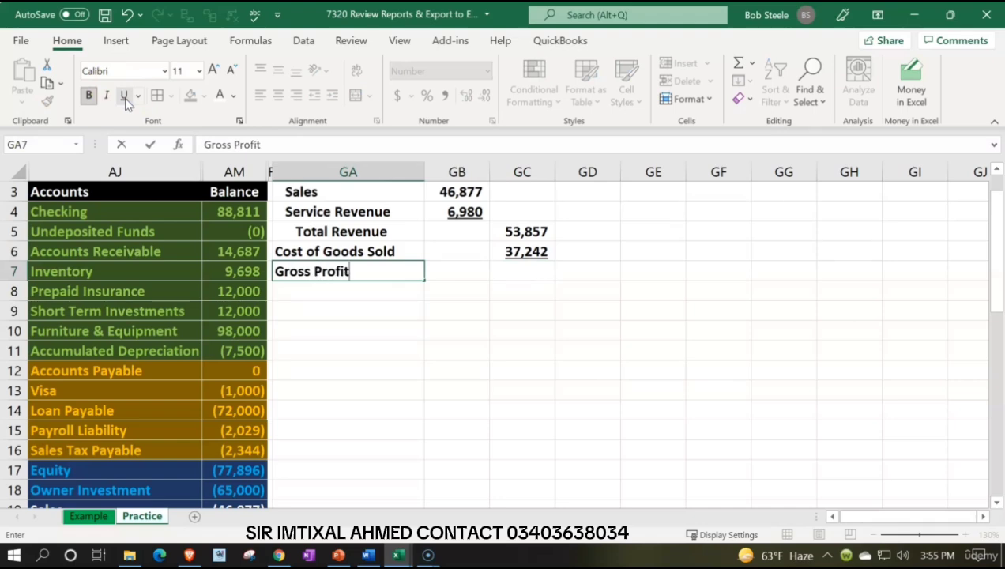
Step: Calculate gross profit in GC7 as Total Revenue minus Cost of Goods Sold with =GC5-GC6
{"action": "key", "text": "Tab"}
{"action": "key", "text": "Tab"}
{"action": "type", "text": "="}
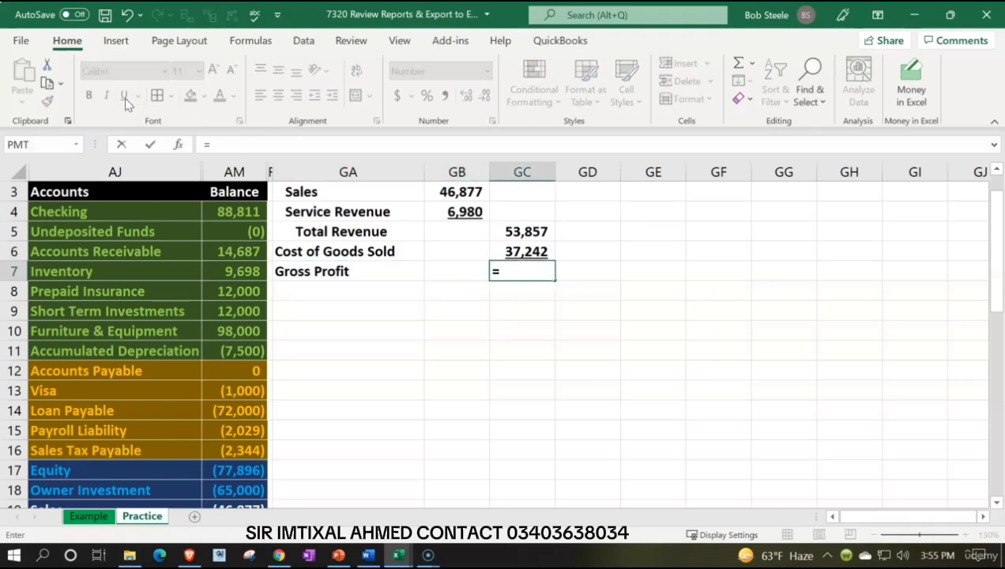
{"action": "key", "text": "Up"}
{"action": "key", "text": "Up"}
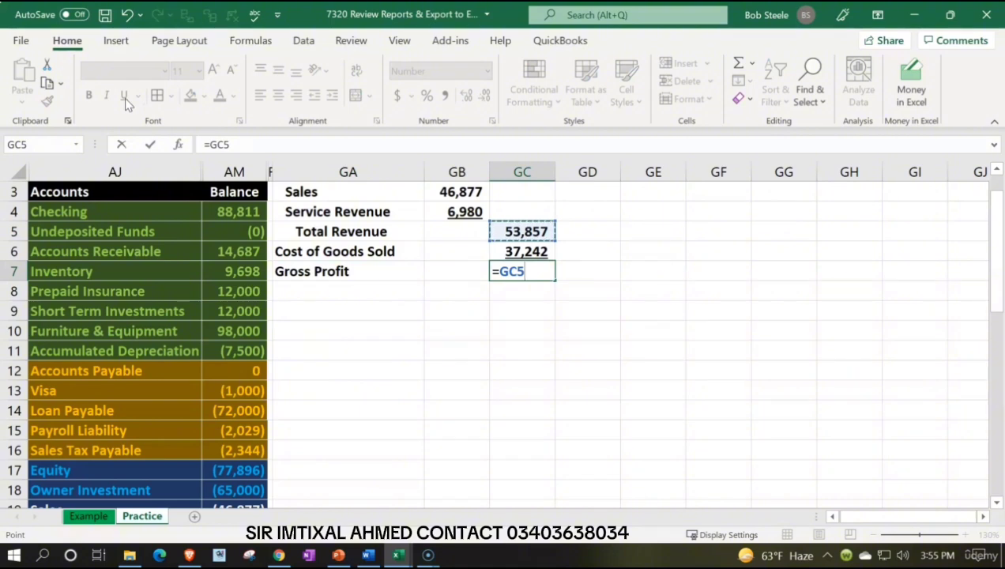
{"action": "type", "text": "-"}
{"action": "key", "text": "Up"}
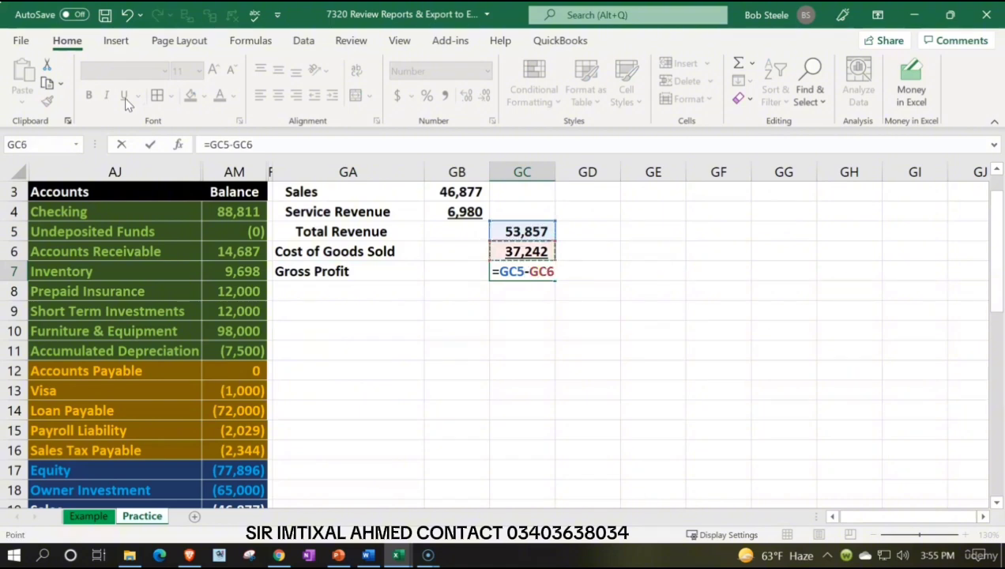
{"action": "key", "text": "Return"}
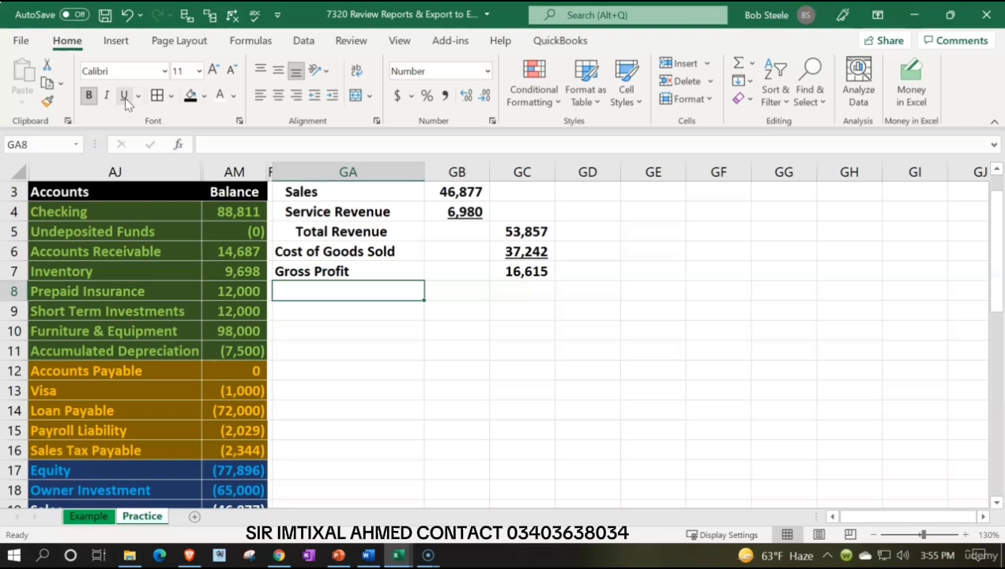
Step: Enter the heading "Other Operating Expenses:" in GA8 below Gross Profit
{"action": "type", "text": "Other"}
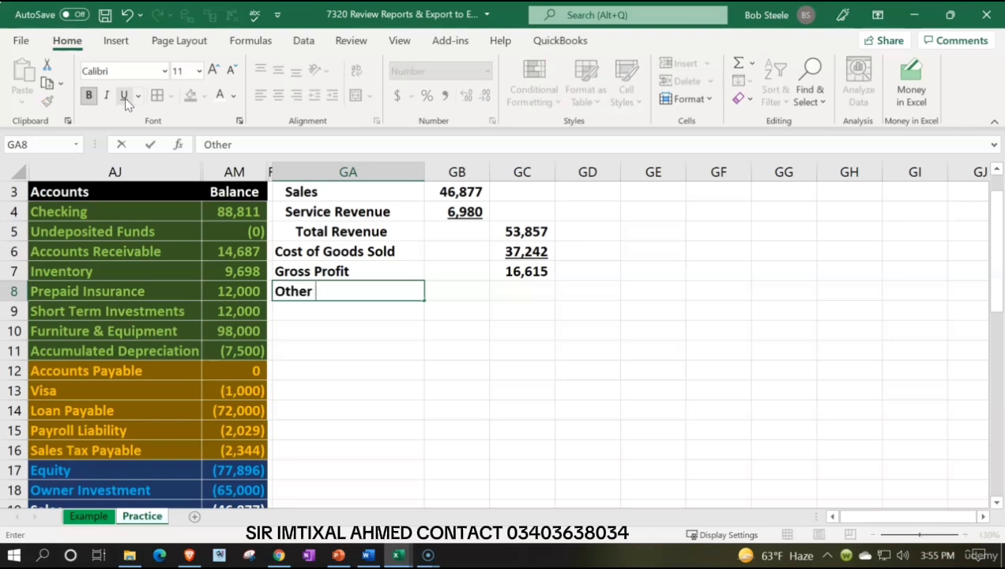
{"action": "type", "text": " Opera"}
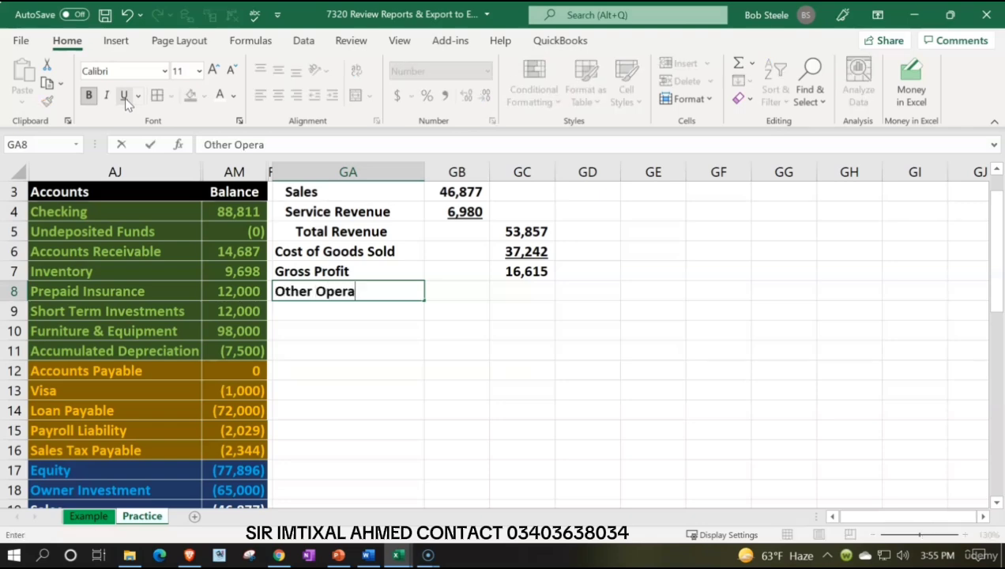
{"action": "type", "text": "ting Expenses:"}
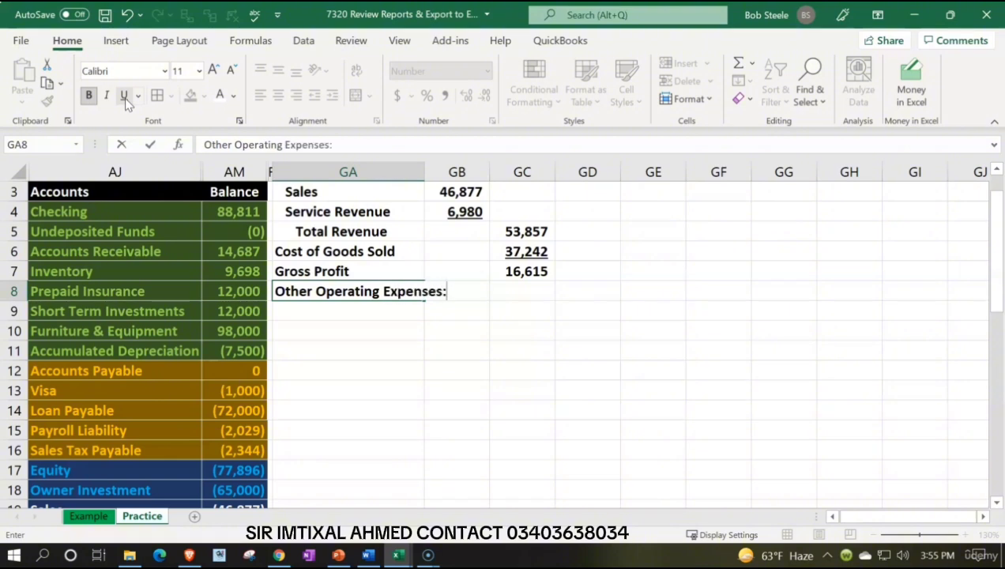
{"action": "key", "text": "Return"}
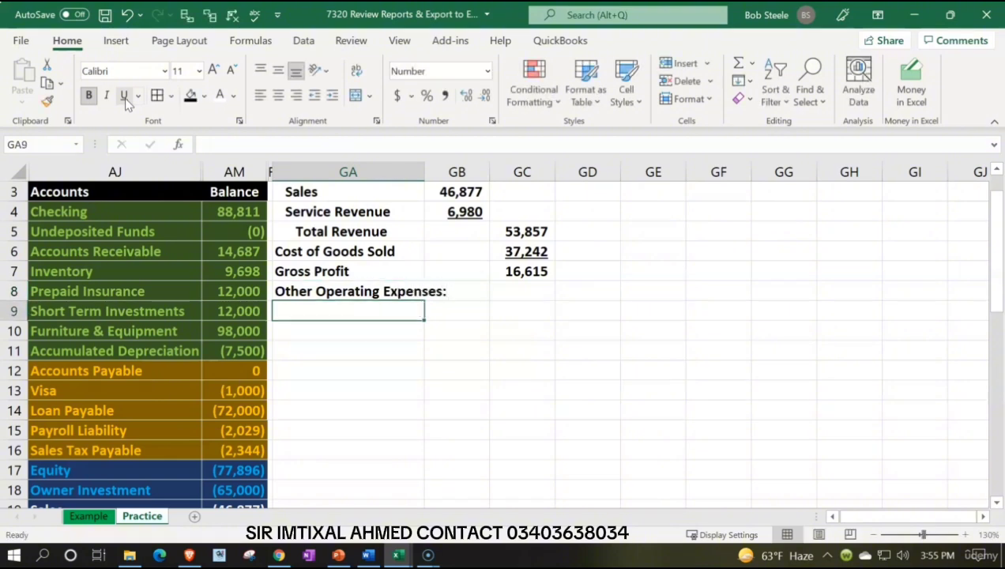
Step: Link the first expense label in GA9 to the Office Supplies account name in AJ22
{"action": "type", "text": "="}
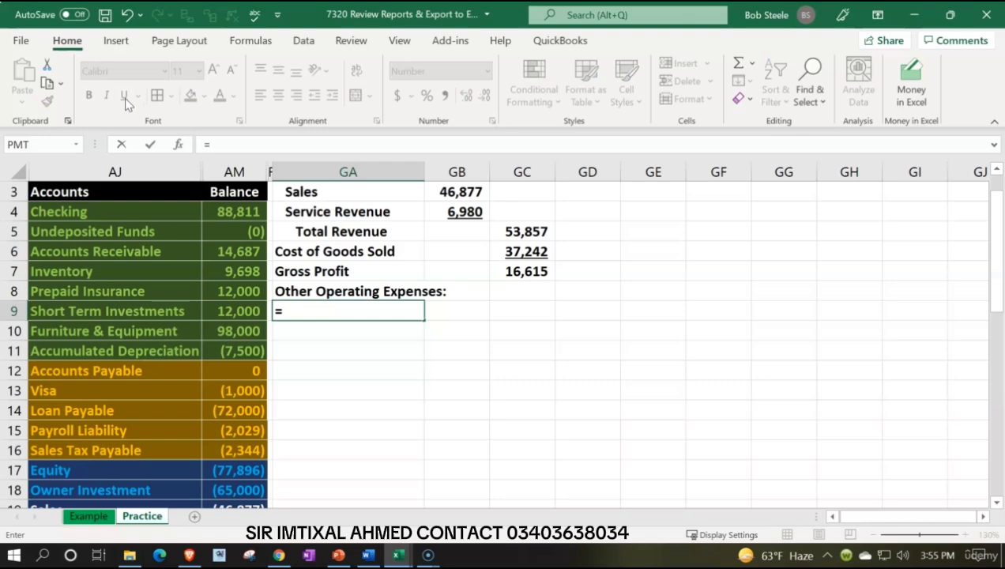
{"action": "key", "text": "Down"}
{"action": "key", "text": "Down"}
{"action": "key", "text": "Down"}
{"action": "key", "text": "Down"}
{"action": "key", "text": "Down"}
{"action": "key", "text": "Down"}
{"action": "key", "text": "Down"}
{"action": "key", "text": "Down"}
{"action": "key", "text": "Down"}
{"action": "key", "text": "Down"}
{"action": "key", "text": "Down"}
{"action": "key", "text": "Down"}
{"action": "key", "text": "Down"}
{"action": "key", "text": "Down"}
{"action": "key", "text": "Down"}
{"action": "key", "text": "Down"}
{"action": "key", "text": "Down"}
{"action": "key", "text": "Down"}
{"action": "key", "text": "Down"}
{"action": "key", "text": "Down"}
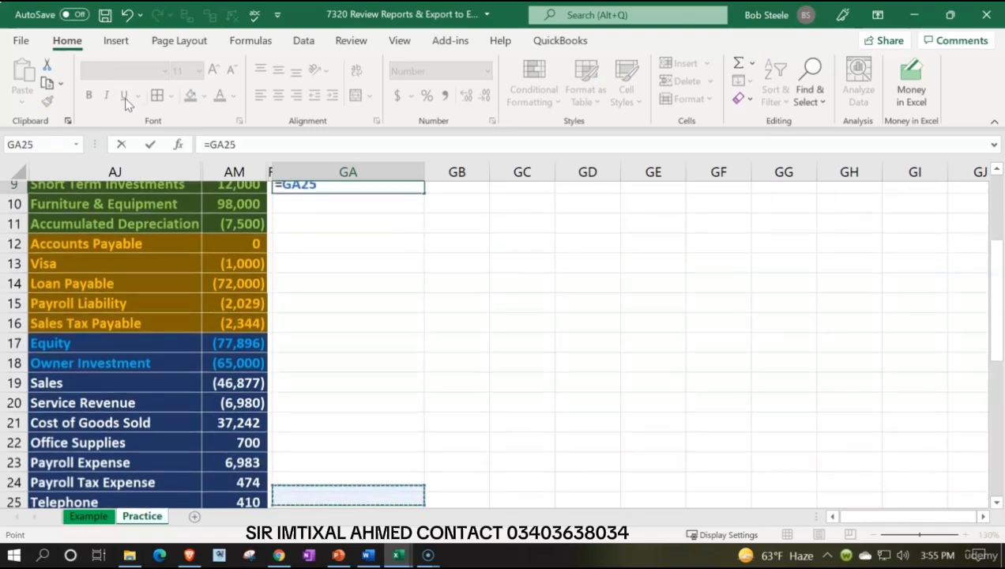
{"action": "key", "text": "Left"}
{"action": "key", "text": "Left"}
{"action": "key", "text": "Up"}
{"action": "key", "text": "Up"}
{"action": "key", "text": "Up"}
{"action": "key", "text": "Up"}
{"action": "key", "text": "Up"}
{"action": "key", "text": "Up"}
{"action": "key", "text": "Up"}
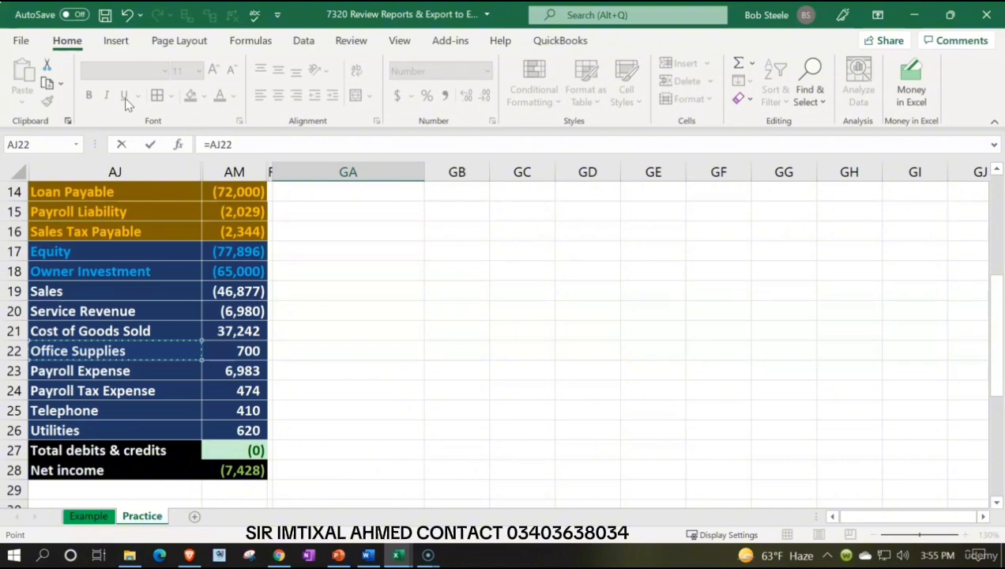
{"action": "key", "text": "Return"}
Step: Copy the Office Supplies label formula from GA9 down through GA13 to list the remaining expense accounts through Utilities
{"action": "scroll", "coordinate": [314, 249], "scroll_direction": "up", "scroll_amount": 2}
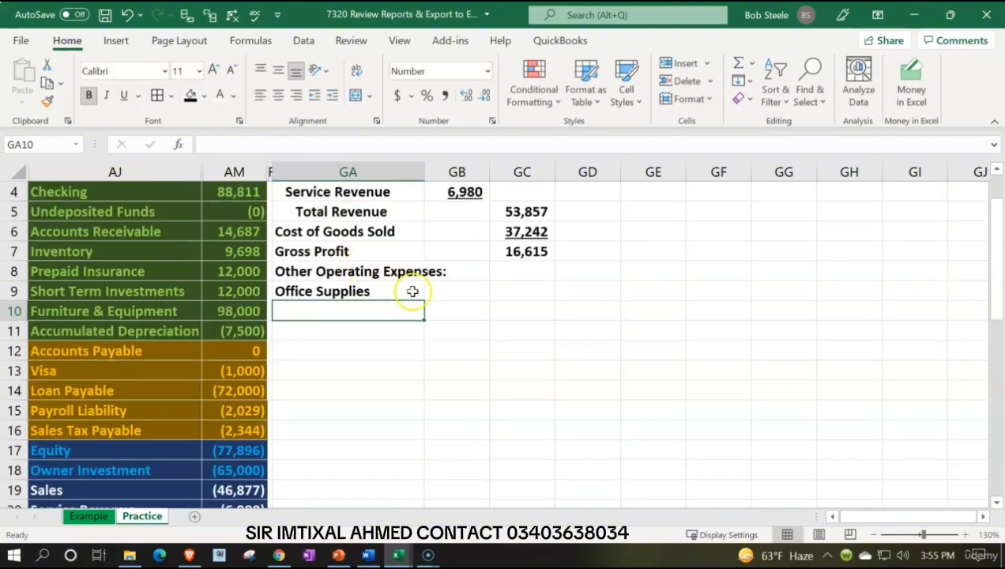
{"action": "left_click", "coordinate": [410, 292]}
{"action": "scroll", "coordinate": [412, 291], "scroll_direction": "down", "scroll_amount": 1}
{"action": "left_click_drag", "start_coordinate": [424, 241], "coordinate": [424, 314]}
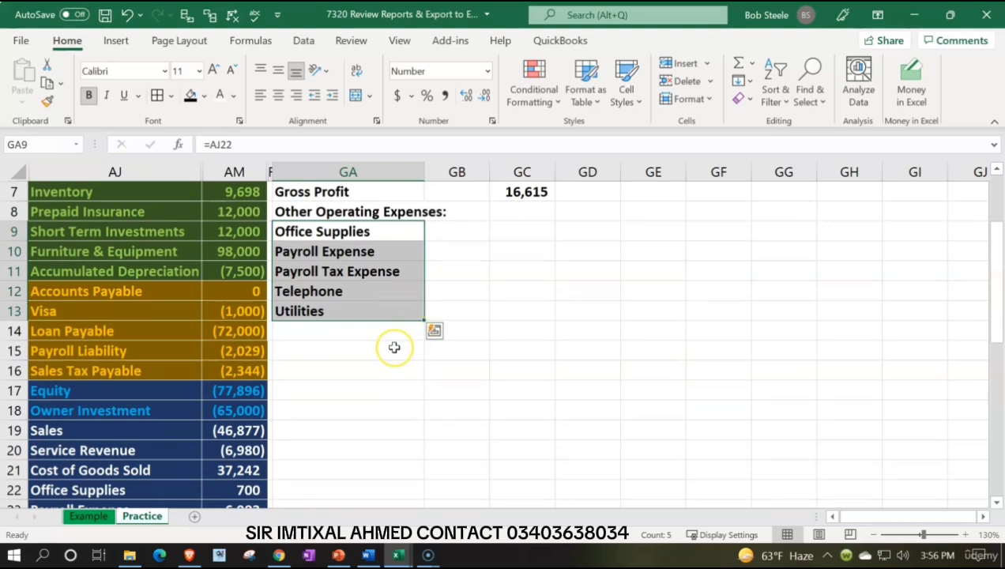
Step: Link the Office Supplies amount in GB9 to AM22 and copy the formula down to the Utilities row in GB13
{"action": "left_click", "coordinate": [455, 231]}
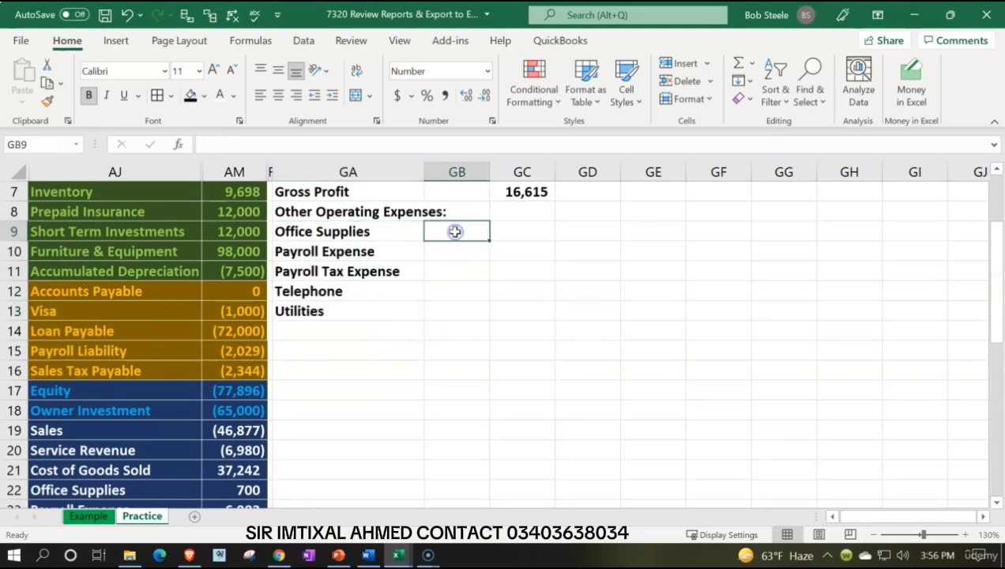
{"action": "type", "text": "="}
{"action": "key", "text": "Down"}
{"action": "key", "text": "Down"}
{"action": "key", "text": "Down"}
{"action": "key", "text": "Down"}
{"action": "key", "text": "Down"}
{"action": "key", "text": "Down"}
{"action": "key", "text": "Down"}
{"action": "key", "text": "Down"}
{"action": "key", "text": "Down"}
{"action": "key", "text": "Down"}
{"action": "key", "text": "Down"}
{"action": "key", "text": "Down"}
{"action": "key", "text": "Down"}
{"action": "key", "text": "Down"}
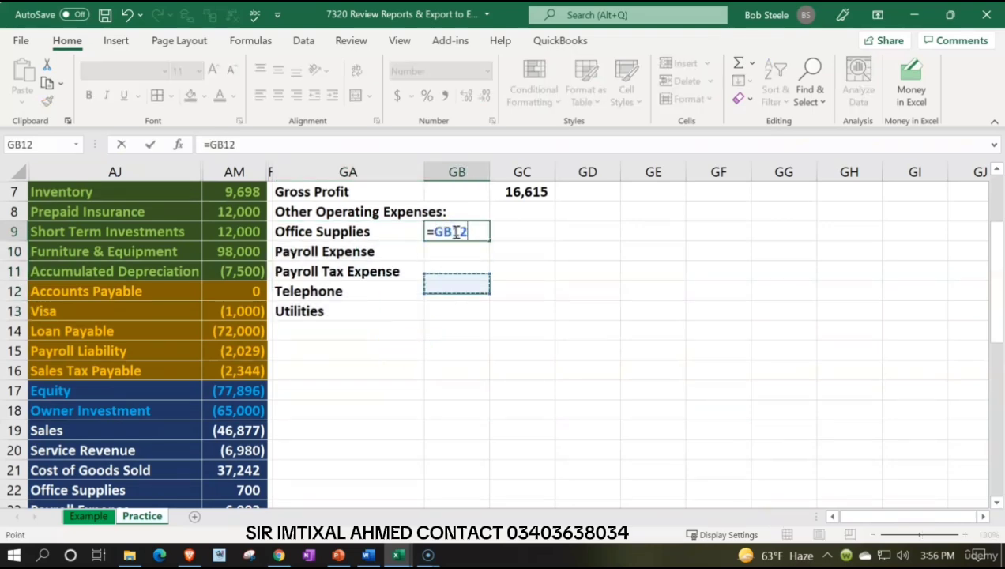
{"action": "key", "text": "Left"}
{"action": "key", "text": "Left"}
{"action": "key", "text": "Left"}
{"action": "key", "text": "Up"}
{"action": "key", "text": "Up"}
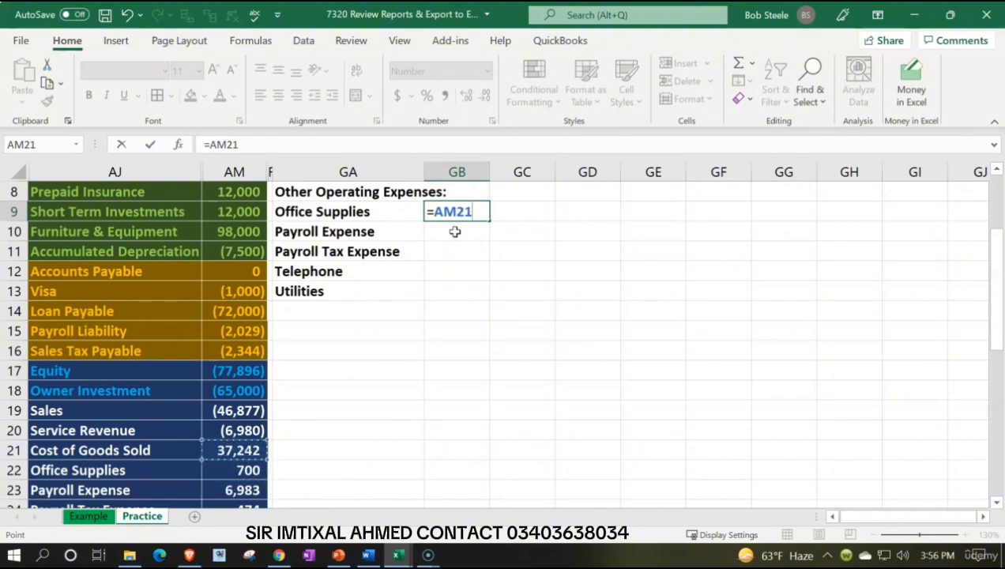
{"action": "key", "text": "Down"}
{"action": "key", "text": "Return"}
{"action": "left_click", "coordinate": [457, 211]}
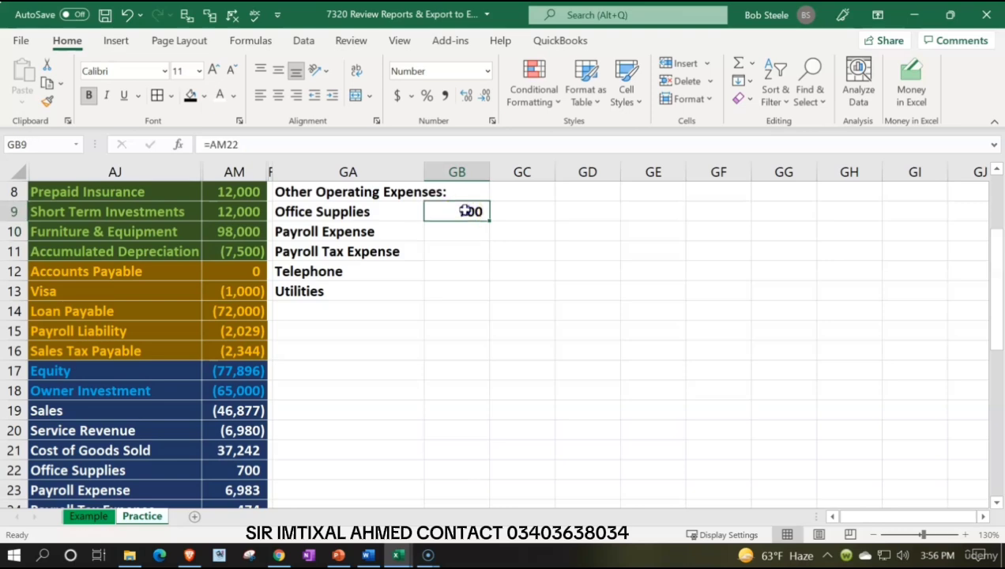
{"action": "left_click_drag", "start_coordinate": [488, 220], "coordinate": [486, 294]}
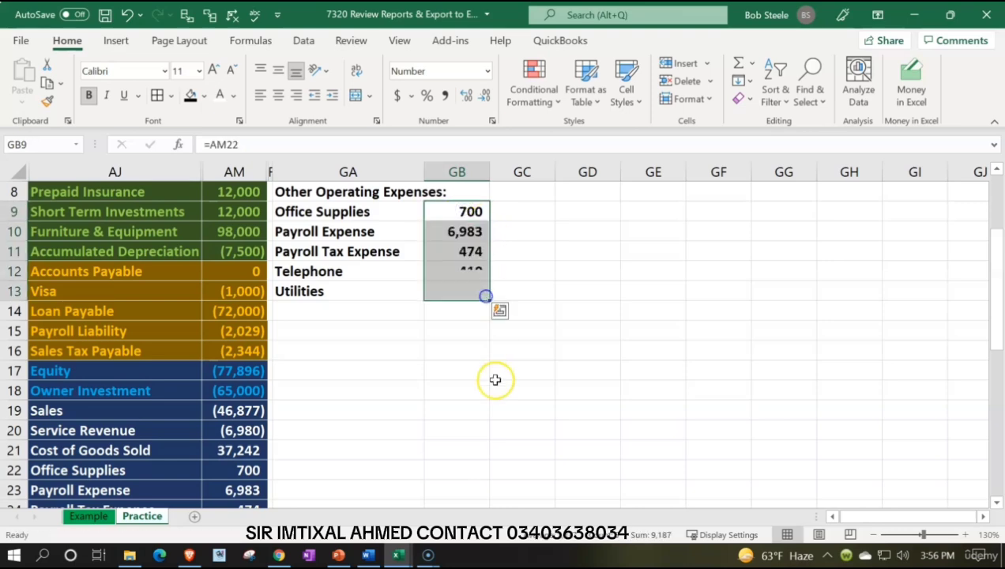
Step: Indent the expense labels Office Supplies through Utilities in GA9:GA13 by one level
{"action": "scroll", "coordinate": [487, 399], "scroll_direction": "down", "scroll_amount": 1}
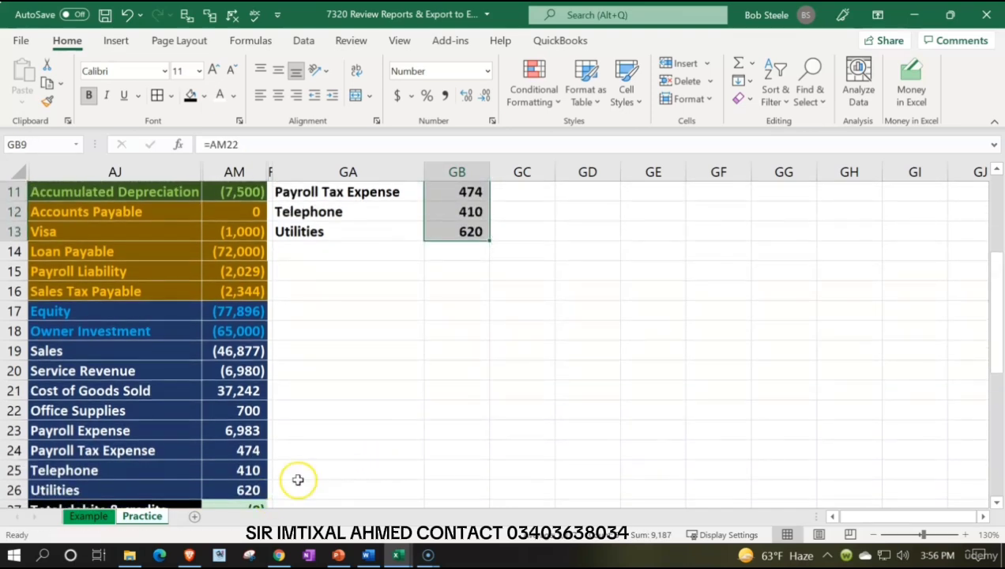
{"action": "scroll", "coordinate": [304, 411], "scroll_direction": "up", "scroll_amount": 2}
{"action": "left_click_drag", "start_coordinate": [320, 278], "coordinate": [326, 352]}
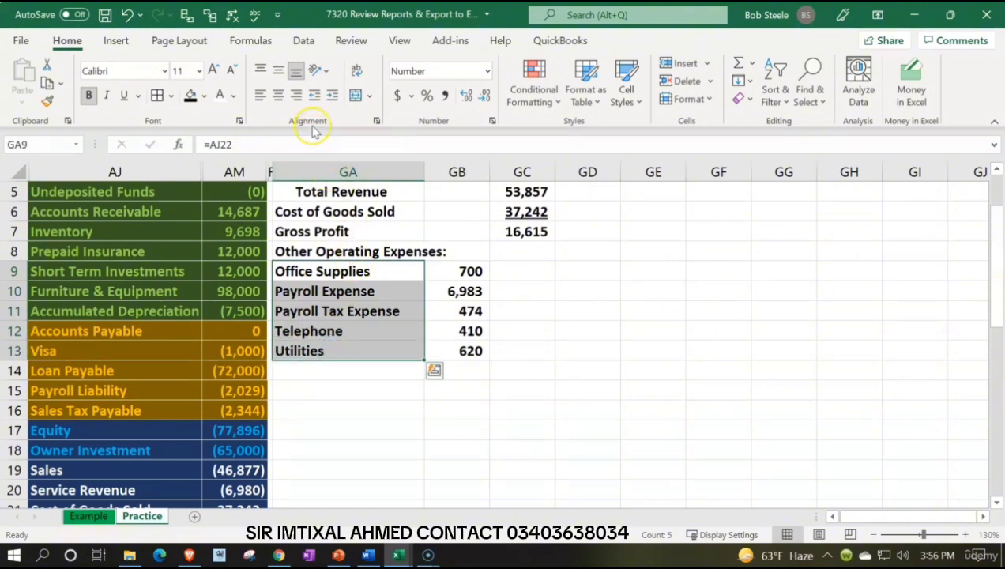
{"action": "left_click", "coordinate": [332, 95]}
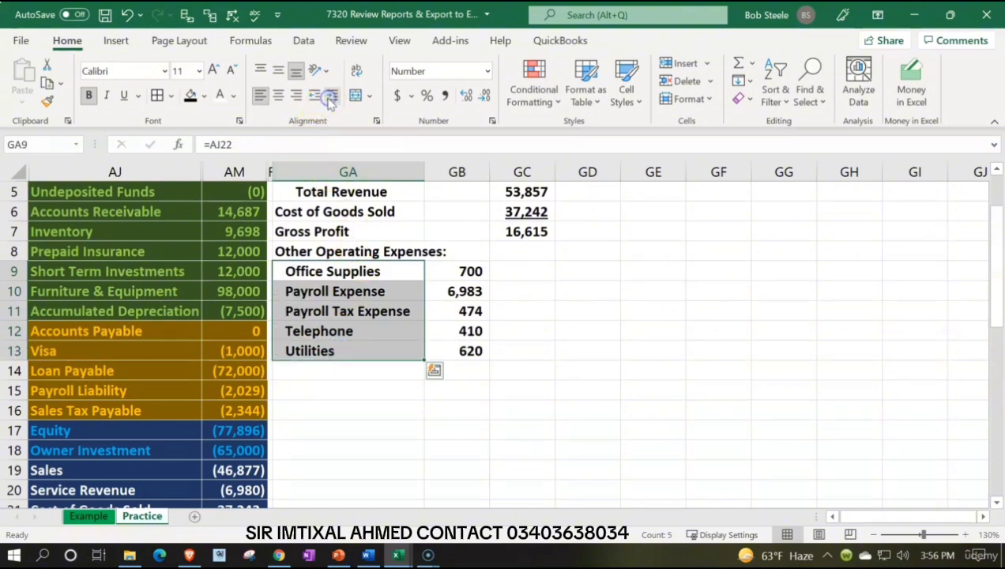
Step: Enter the label "Total Other Operating Expenses" in GA14 below Utilities
{"action": "left_click", "coordinate": [314, 369]}
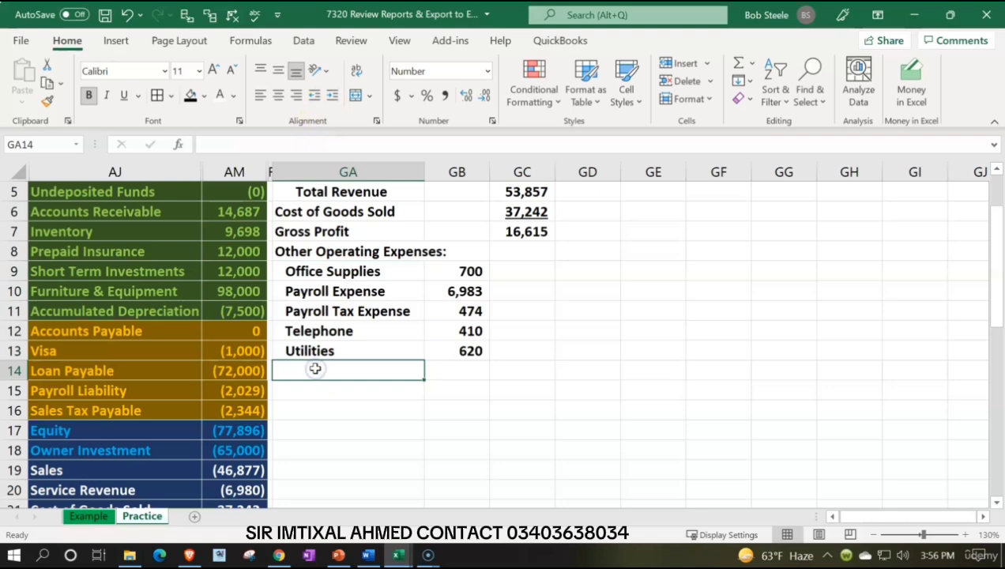
{"action": "type", "text": "Total "}
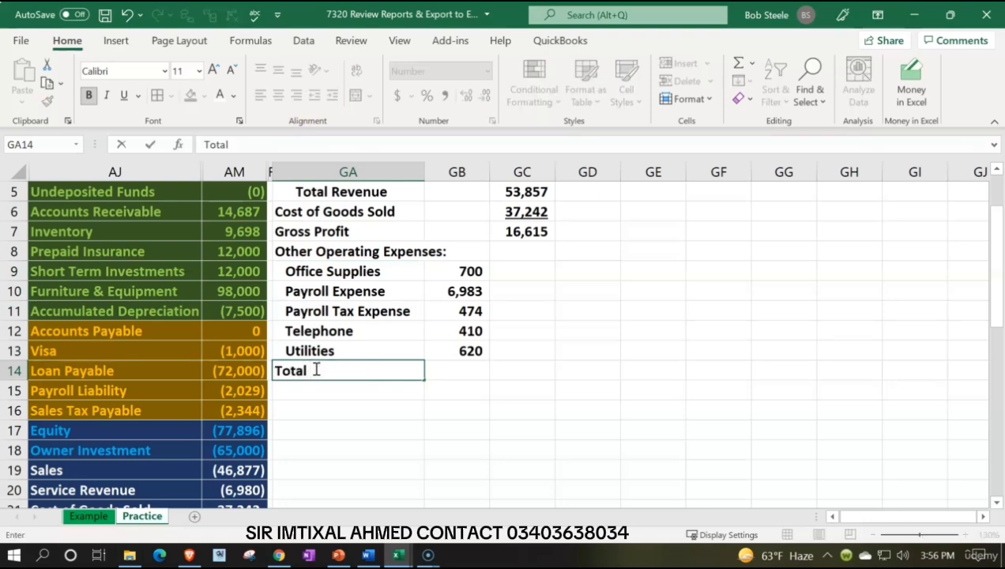
{"action": "type", "text": "other Oper"}
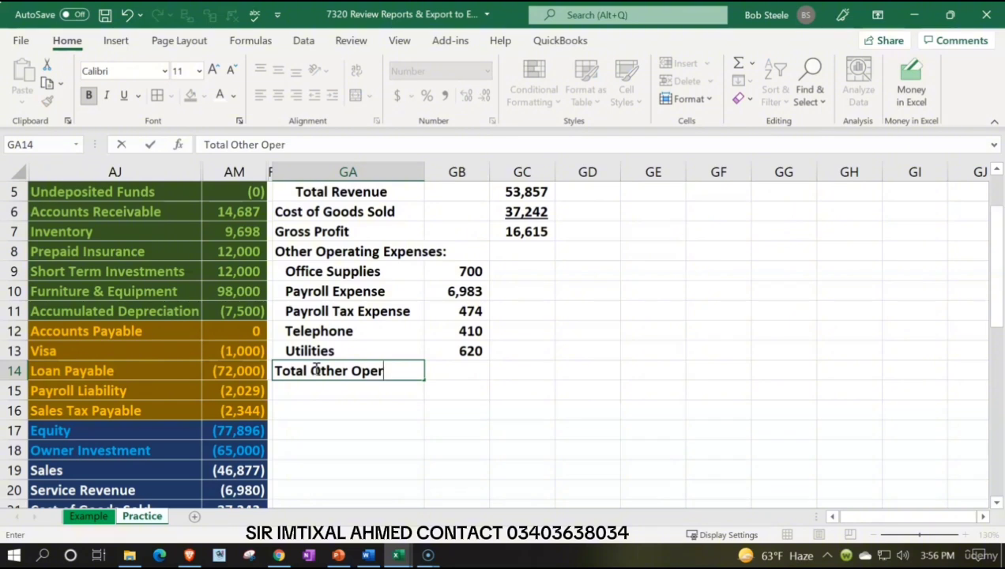
{"action": "type", "text": "ating Ex"}
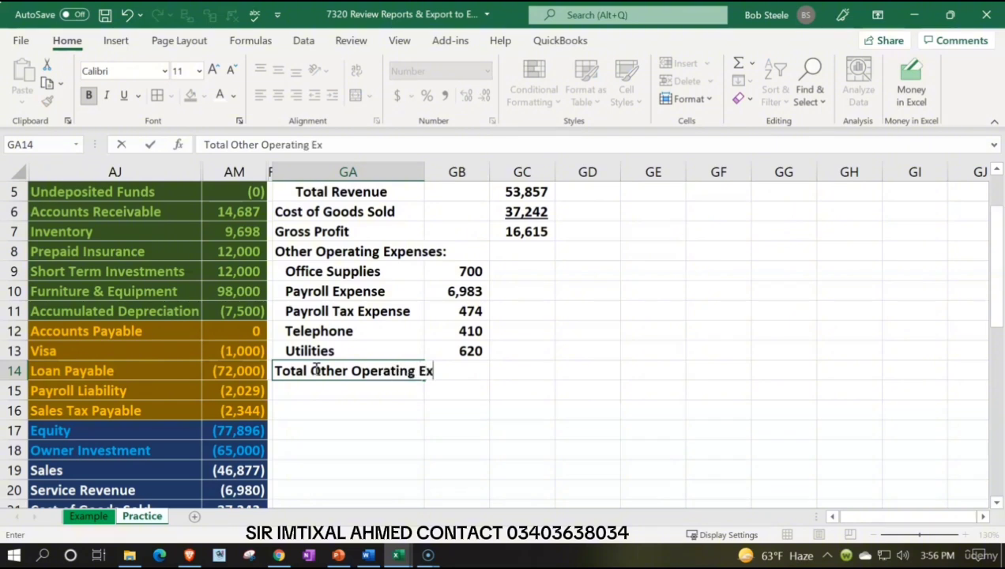
{"action": "type", "text": "penses"}
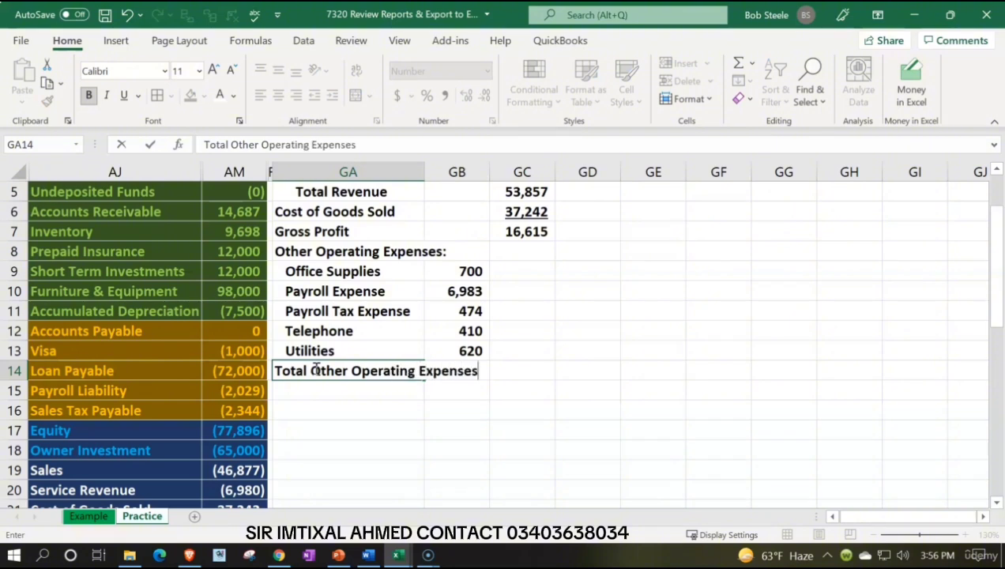
Step: Total the operating expenses in GC14 with a SUM of GB9:GB13
{"action": "key", "text": "Tab"}
{"action": "key", "text": "Tab"}
{"action": "type", "text": "=sum("}
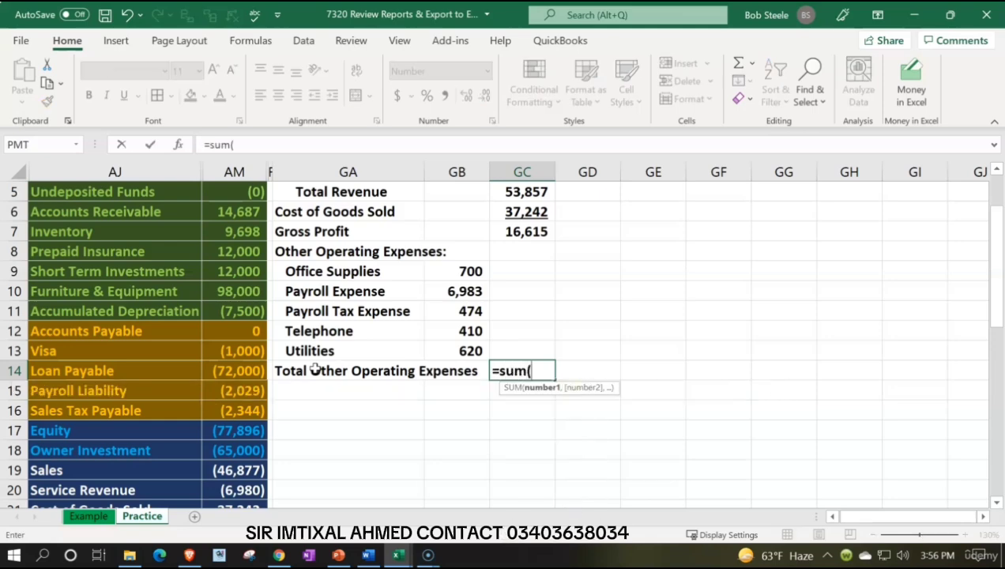
{"action": "key", "text": "Left"}
{"action": "key", "text": "Up"}
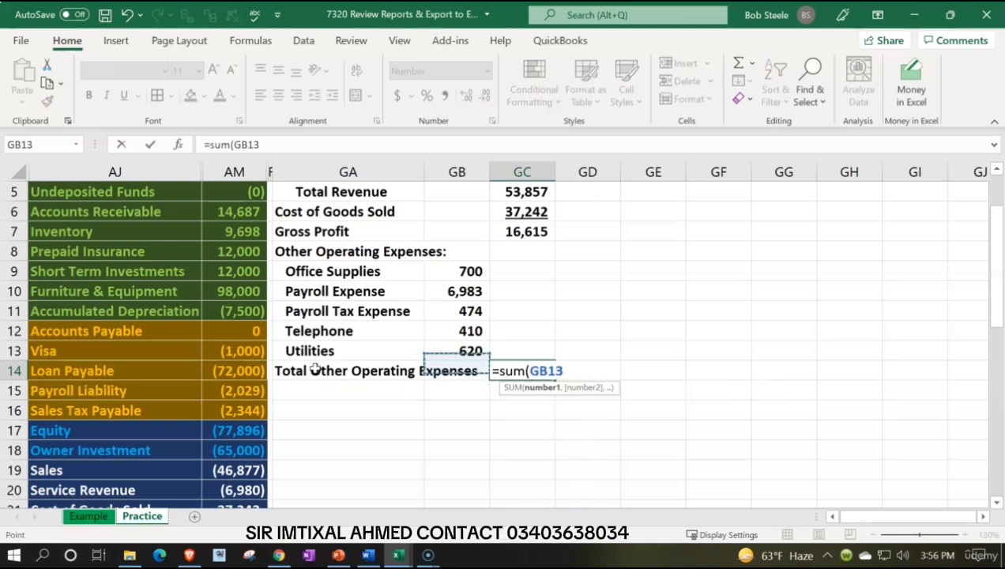
{"action": "key", "text": "shift+Up"}
{"action": "key", "text": "shift+Up"}
{"action": "key", "text": "shift+Up"}
{"action": "key", "text": "shift+Up"}
{"action": "key", "text": "Return"}
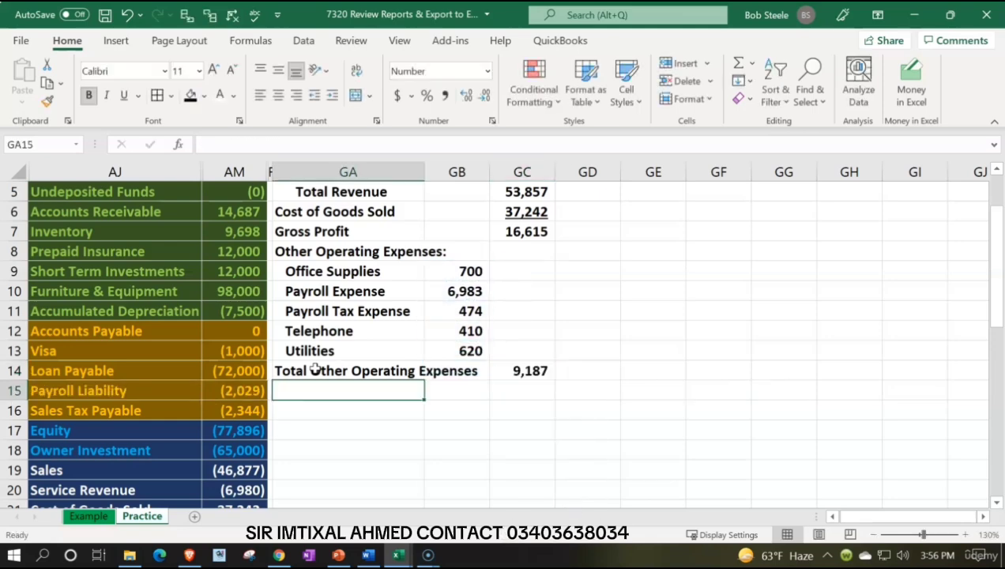
Step: Indent the Total Other Operating Expenses label in GA14 two levels and widen column GA so the full label fits
{"action": "left_click", "coordinate": [314, 369]}
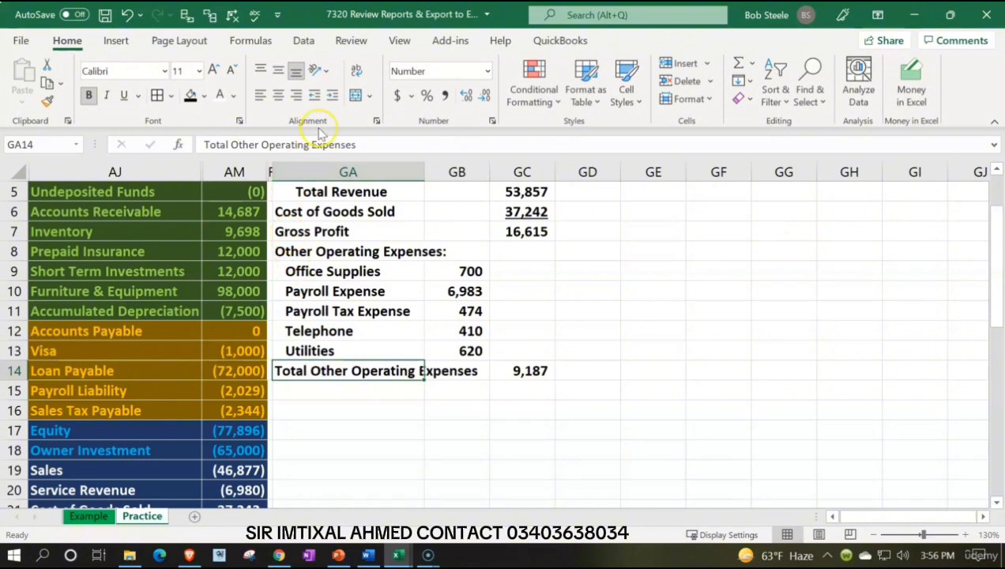
{"action": "left_click", "coordinate": [332, 96]}
{"action": "left_click", "coordinate": [332, 95]}
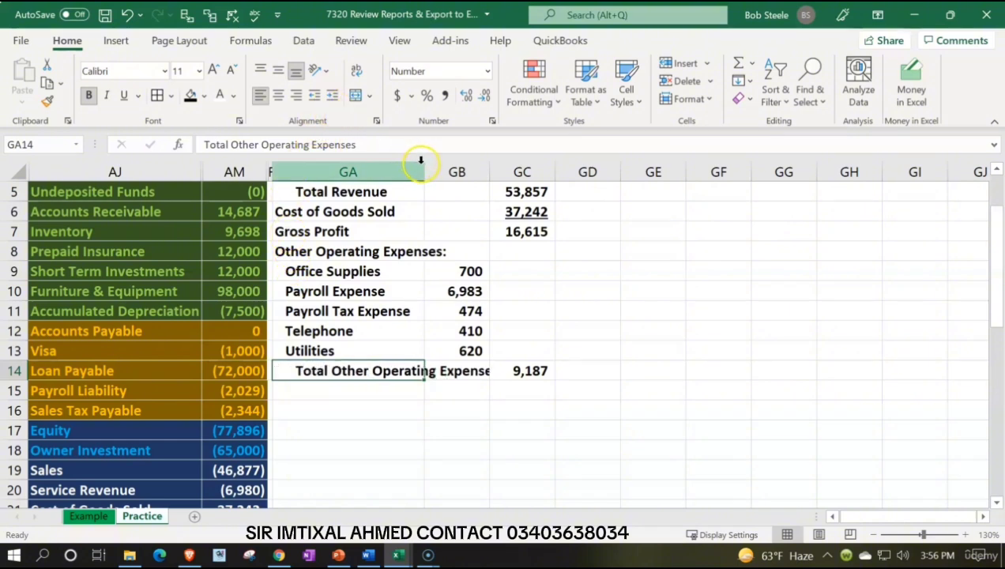
{"action": "left_click_drag", "start_coordinate": [424, 167], "coordinate": [438, 166]}
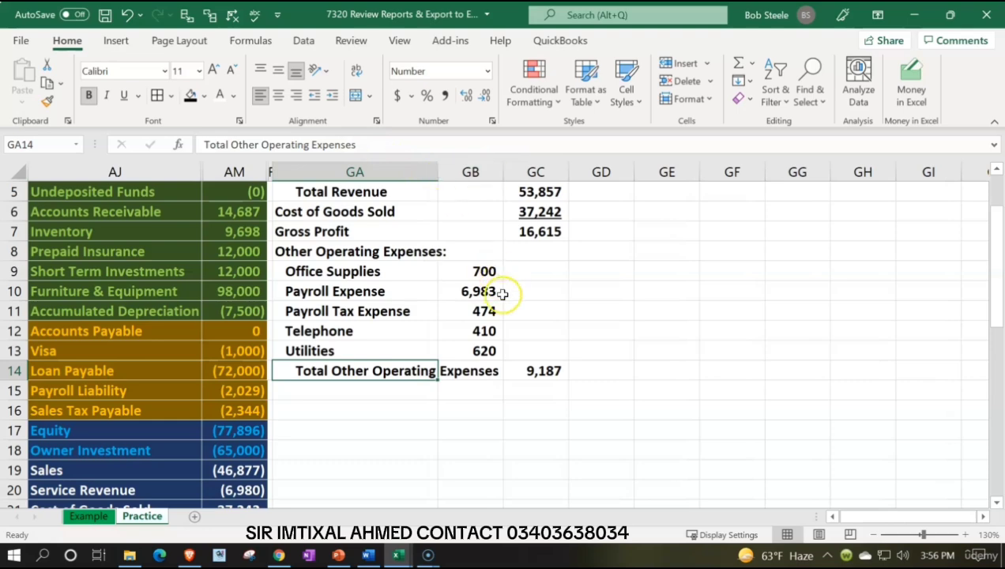
Step: Underline the Utilities amount in GB13 and enter the label "Net Income" in GA15
{"action": "left_click", "coordinate": [484, 348]}
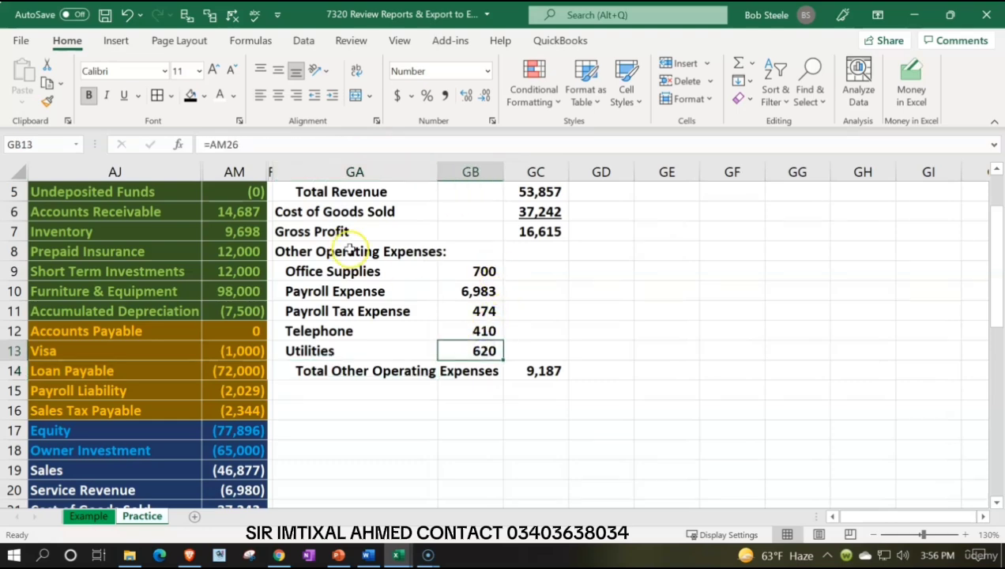
{"action": "left_click", "coordinate": [124, 95]}
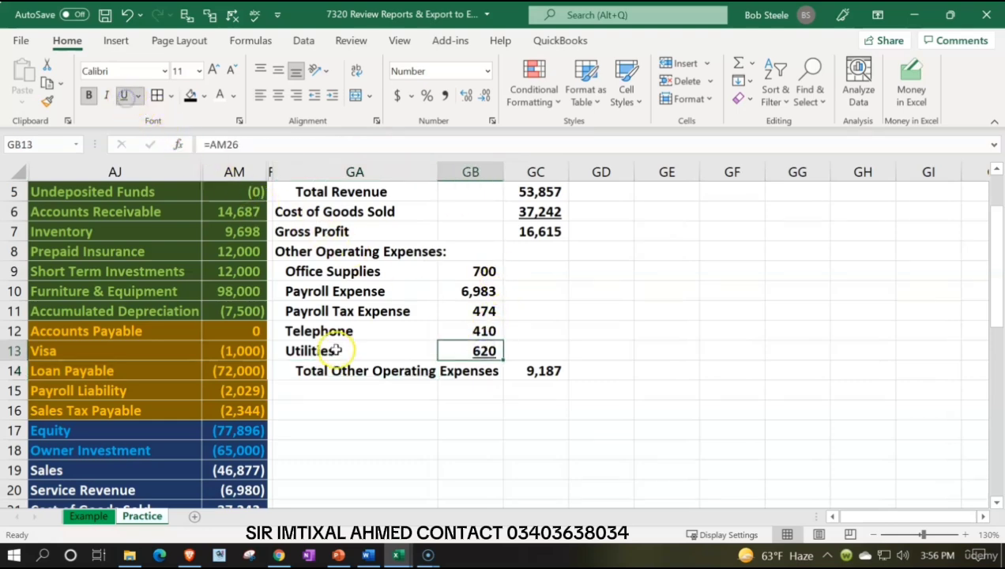
{"action": "left_click", "coordinate": [340, 390]}
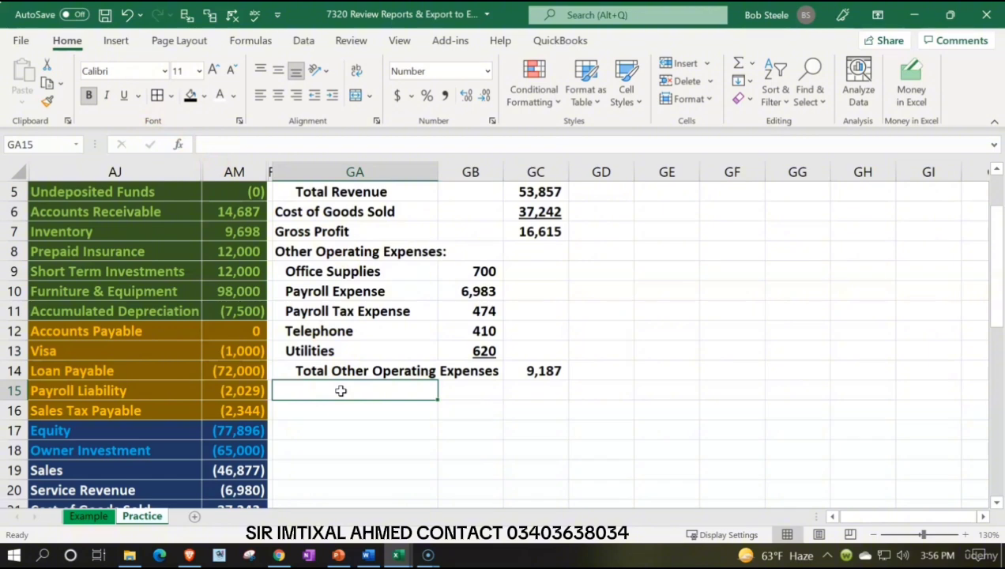
{"action": "type", "text": "N"}
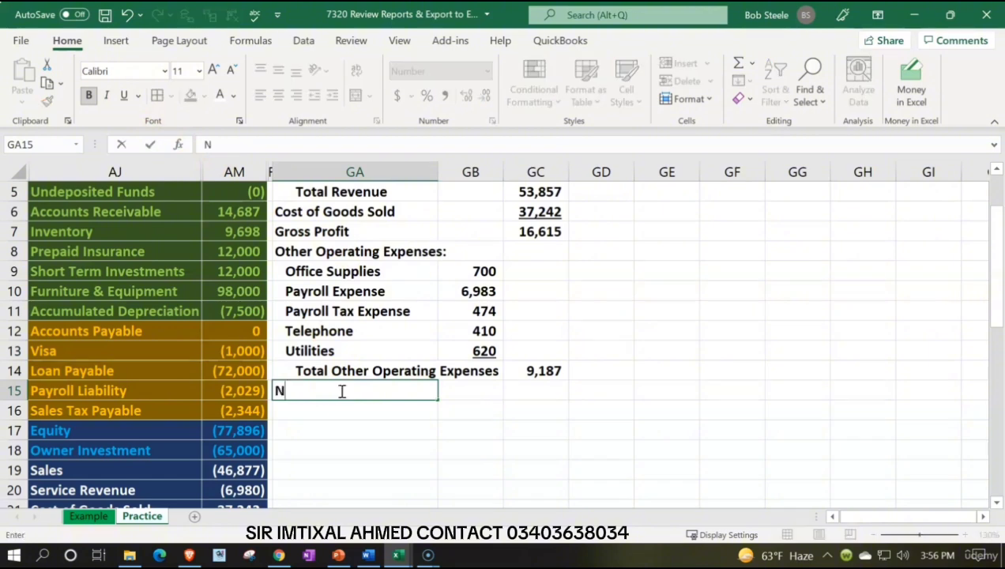
{"action": "type", "text": "et Income"}
Step: Calculate net income in GC15 as Gross Profit minus Total Other Operating Expenses, using =GC7-GC14
{"action": "key", "text": "Tab"}
{"action": "key", "text": "Tab"}
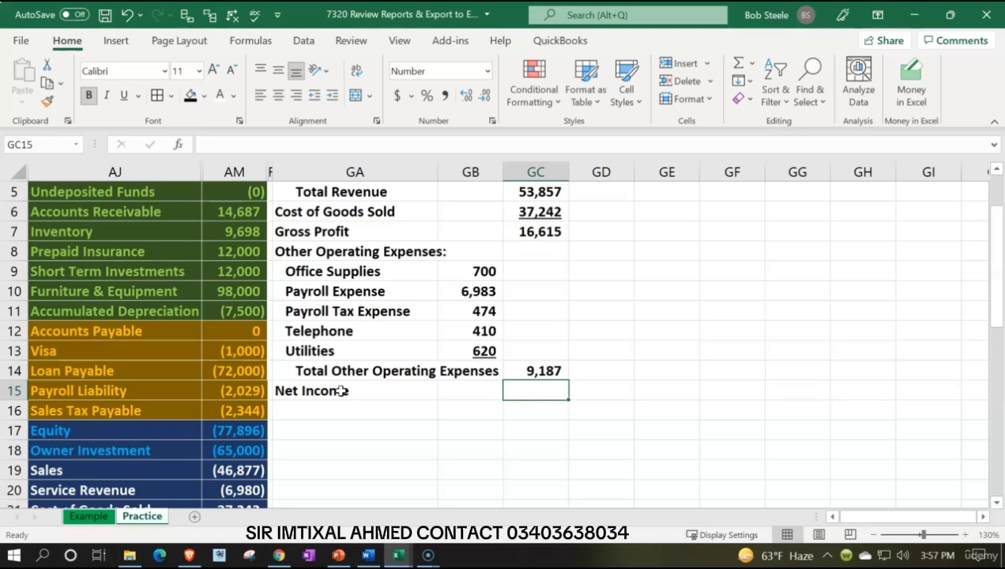
{"action": "type", "text": "="}
{"action": "key", "text": "Up"}
{"action": "key", "text": "Up"}
{"action": "key", "text": "Up"}
{"action": "key", "text": "Up"}
{"action": "key", "text": "Up"}
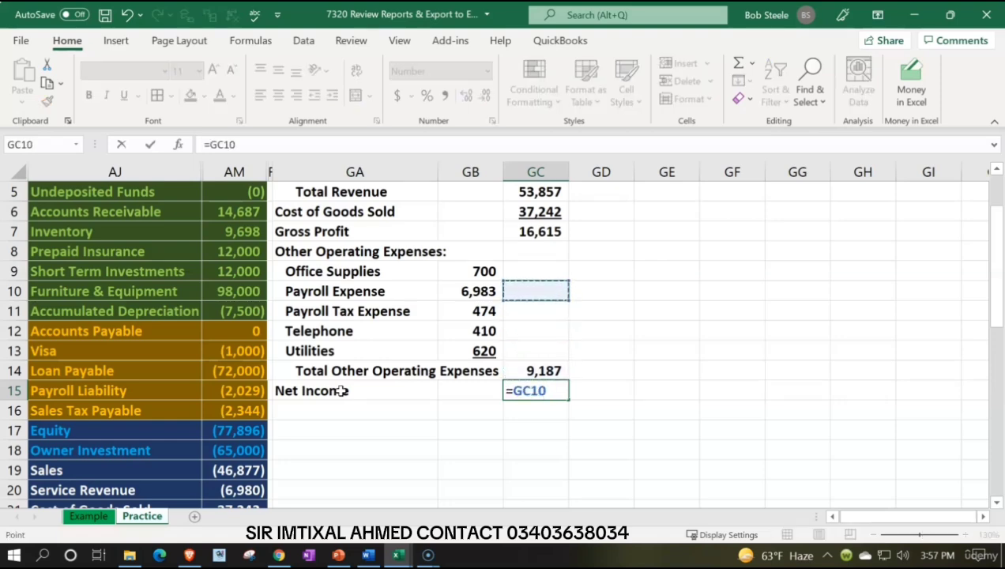
{"action": "key", "text": "Up"}
{"action": "key", "text": "Up"}
{"action": "key", "text": "Up"}
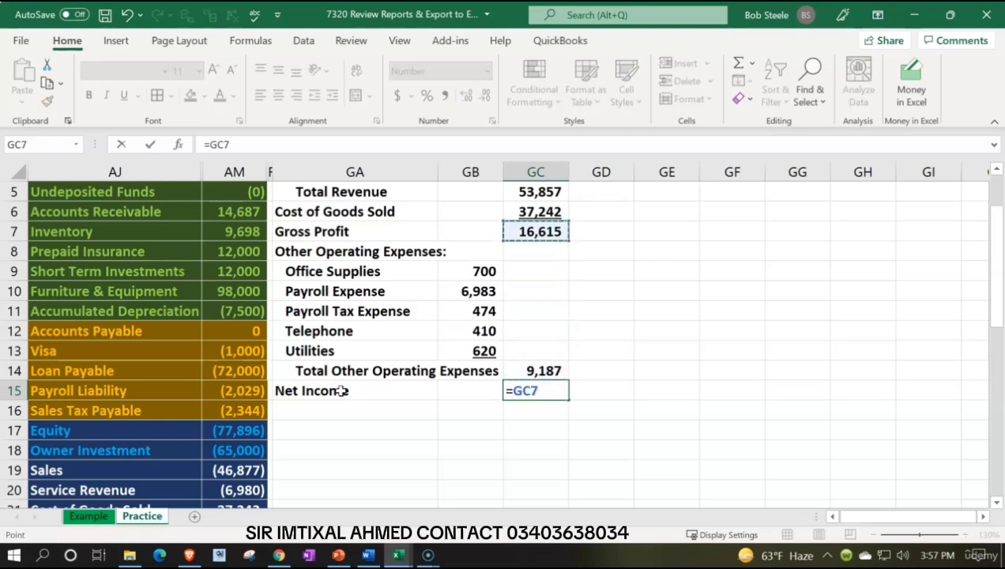
{"action": "type", "text": "-"}
{"action": "key", "text": "Up"}
{"action": "key", "text": "Return"}
Step: Check the income statement's net income against the trial balance net income in AM28 and the sum of AM19:AM26
{"action": "key", "text": "Up"}
{"action": "key", "text": "Up"}
{"action": "key", "text": "Right"}
{"action": "key", "text": "Right"}
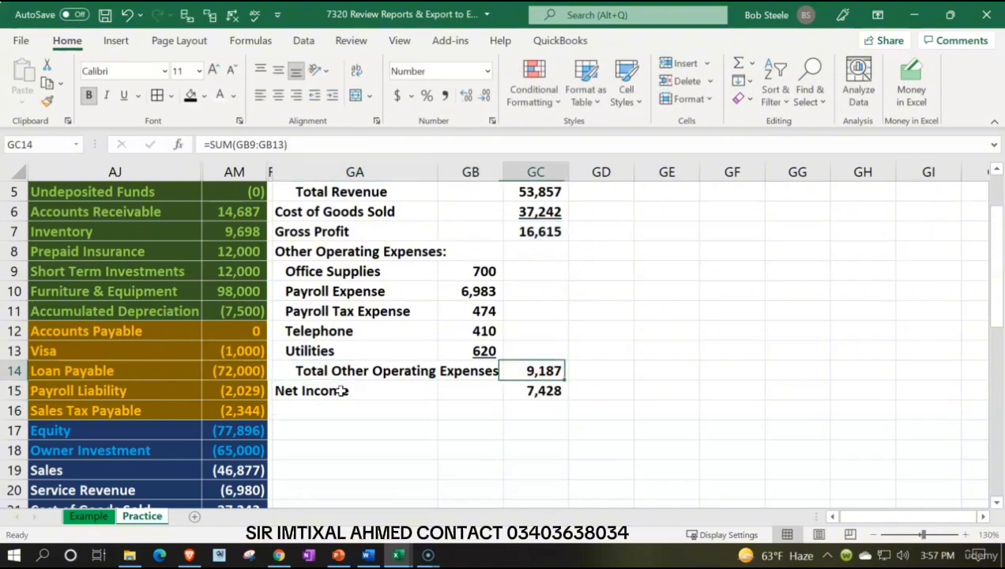
{"action": "key", "text": "Down"}
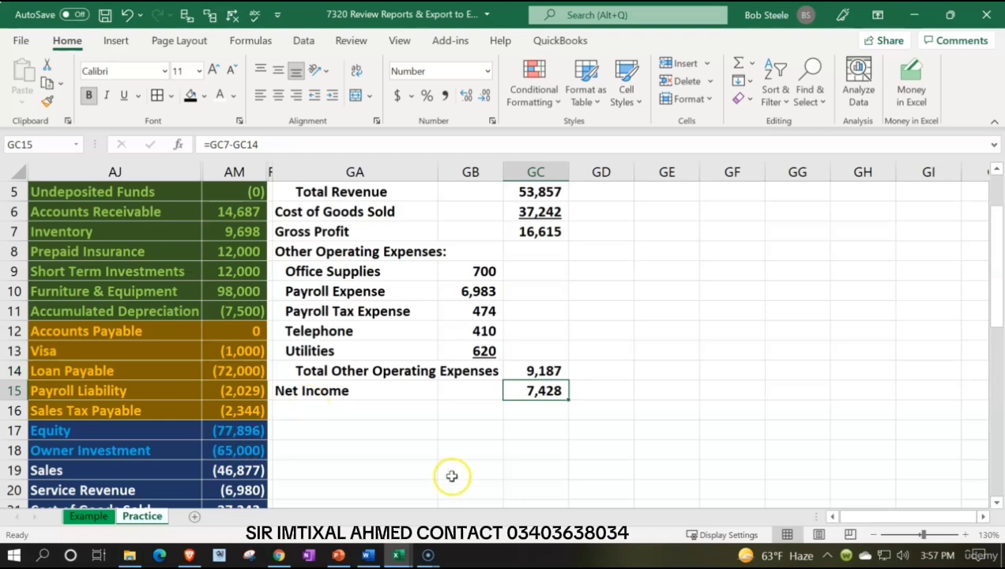
{"action": "scroll", "coordinate": [441, 431], "scroll_direction": "down", "scroll_amount": 3}
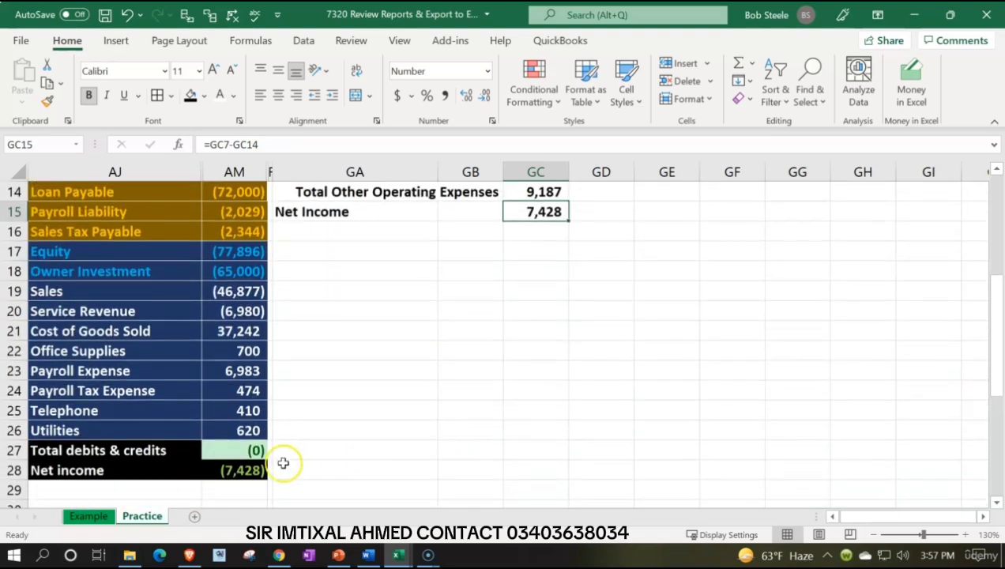
{"action": "left_click", "coordinate": [246, 470]}
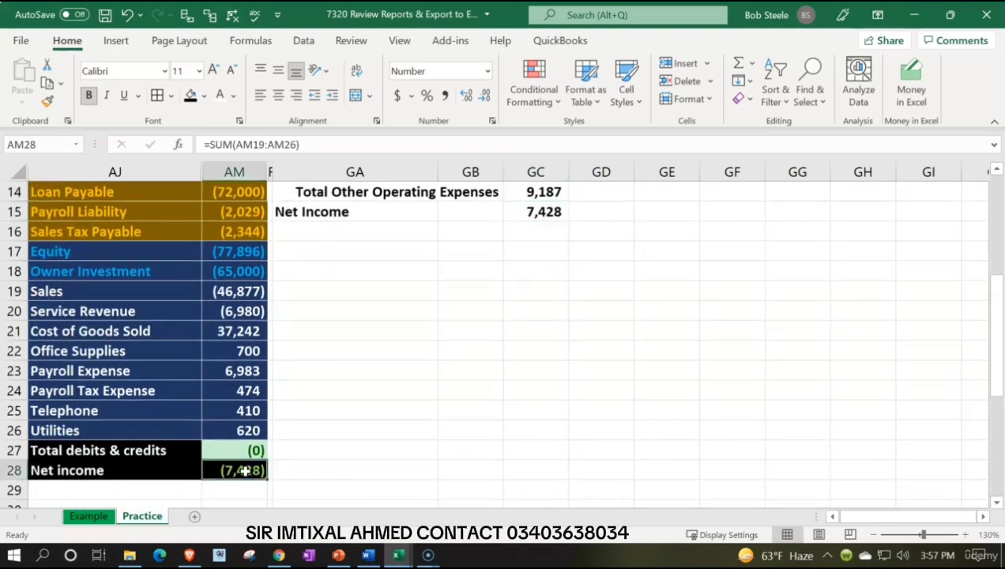
{"action": "left_click_drag", "start_coordinate": [251, 292], "coordinate": [251, 433]}
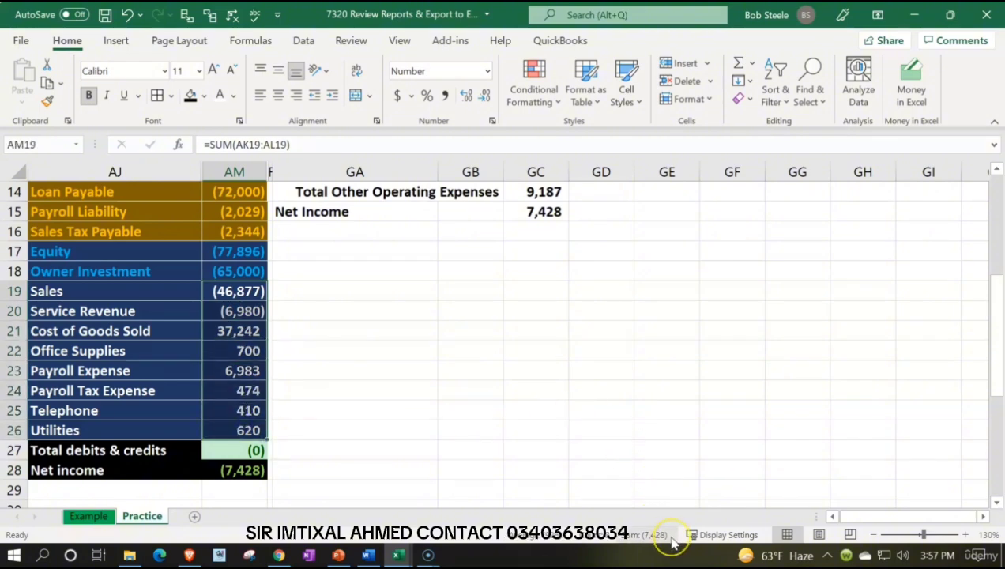
{"action": "left_click", "coordinate": [551, 437]}
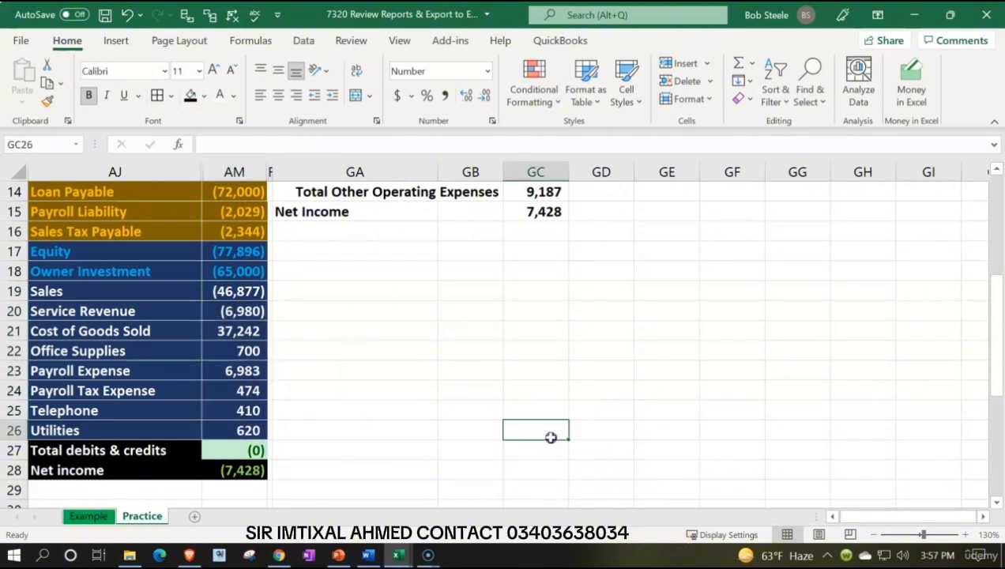
Step: Underline the total operating expenses in GC14 and double-underline the net income in GC15
{"action": "scroll", "coordinate": [551, 437], "scroll_direction": "up", "scroll_amount": 3}
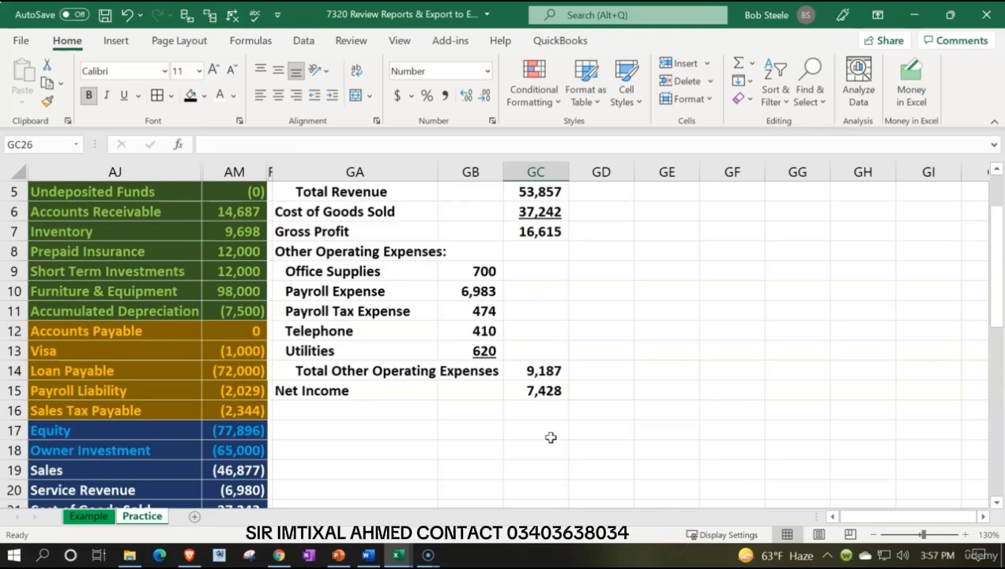
{"action": "left_click", "coordinate": [531, 373]}
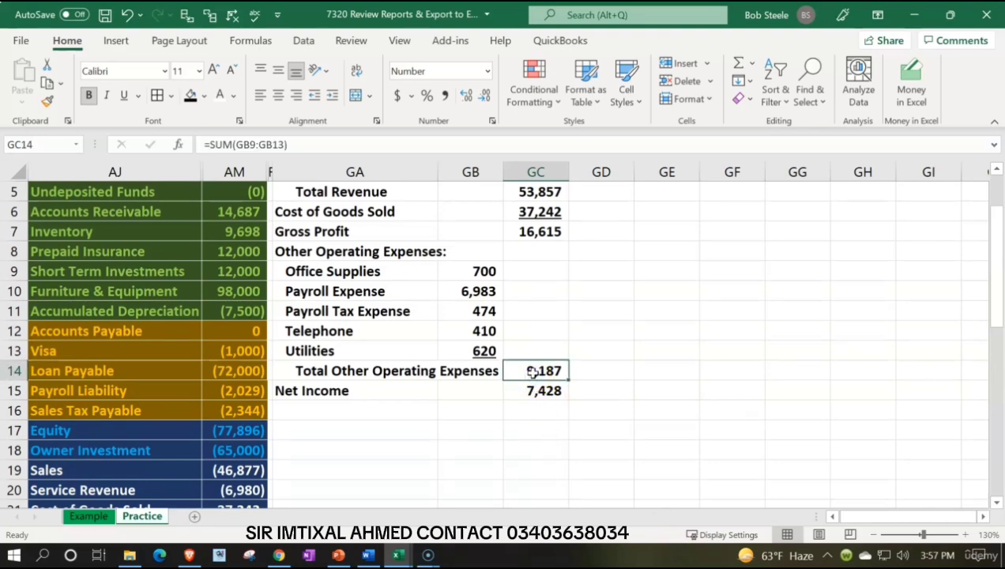
{"action": "scroll", "coordinate": [532, 373], "scroll_direction": "up", "scroll_amount": 1}
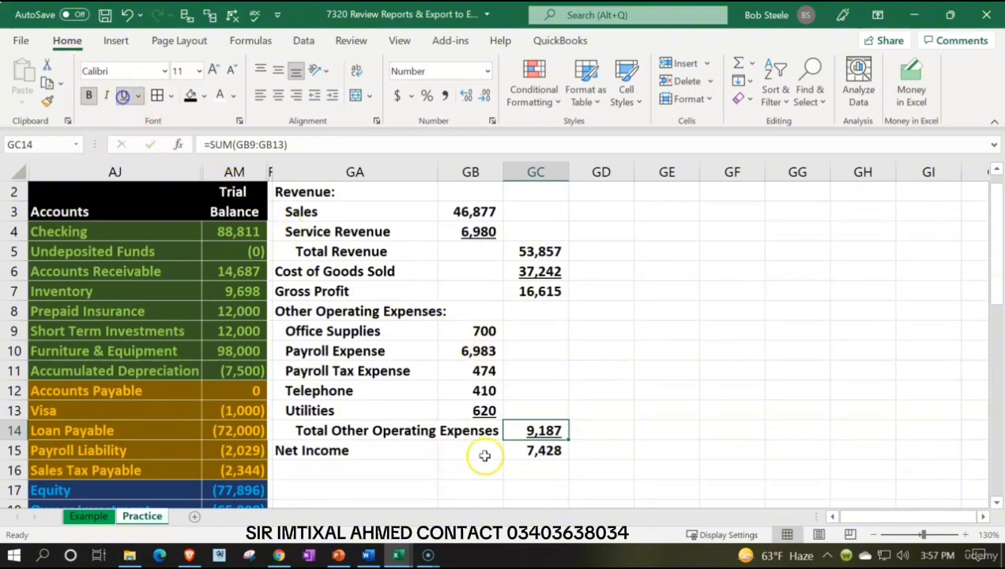
{"action": "left_click", "coordinate": [513, 451]}
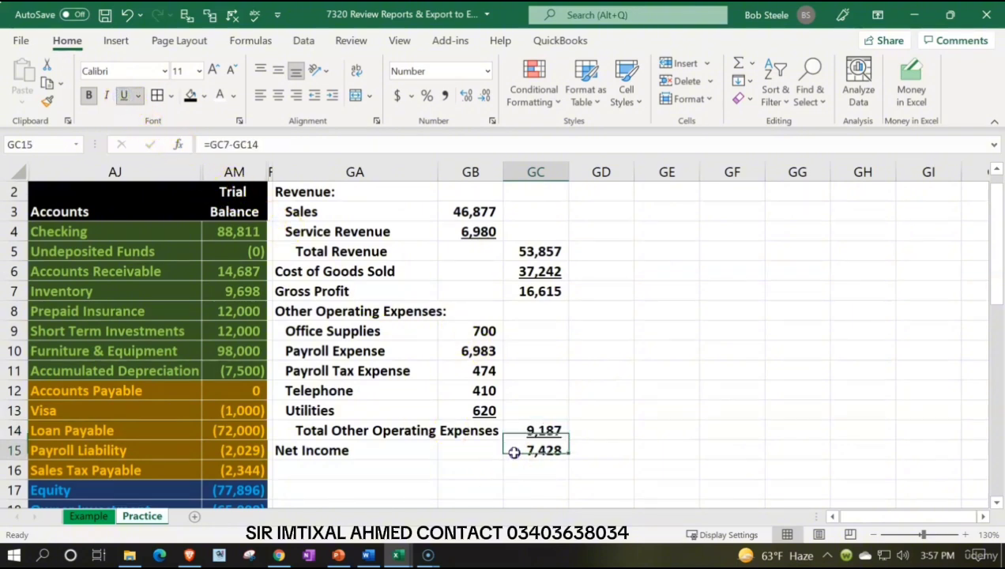
{"action": "left_click", "coordinate": [138, 95]}
{"action": "left_click", "coordinate": [155, 139]}
{"action": "left_click", "coordinate": [368, 407]}
Step: Format the income statement body GA2:GC15 with borders on all cells and the recently used light blue fill
{"action": "scroll", "coordinate": [368, 408], "scroll_direction": "up", "scroll_amount": 1}
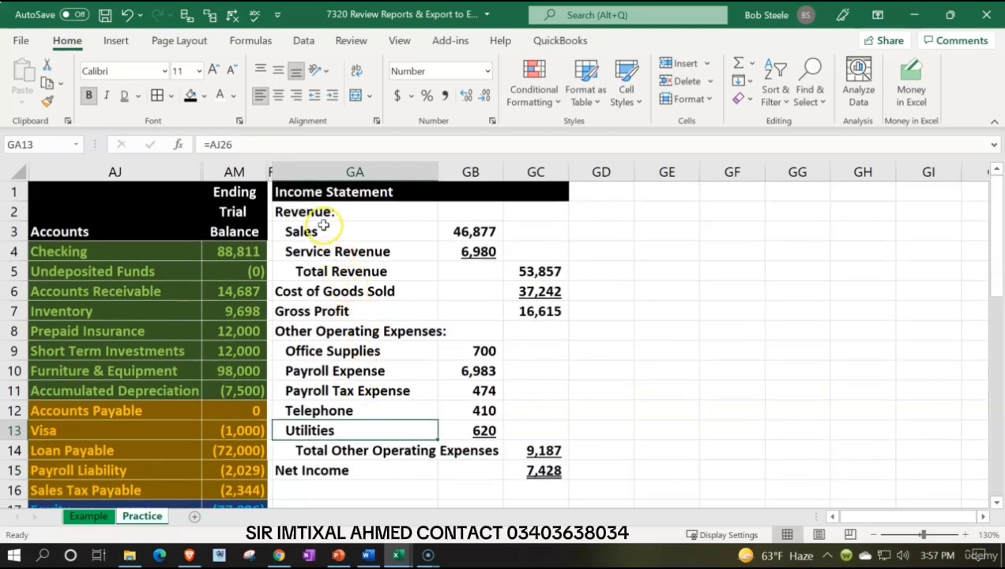
{"action": "left_click_drag", "start_coordinate": [321, 208], "coordinate": [524, 467]}
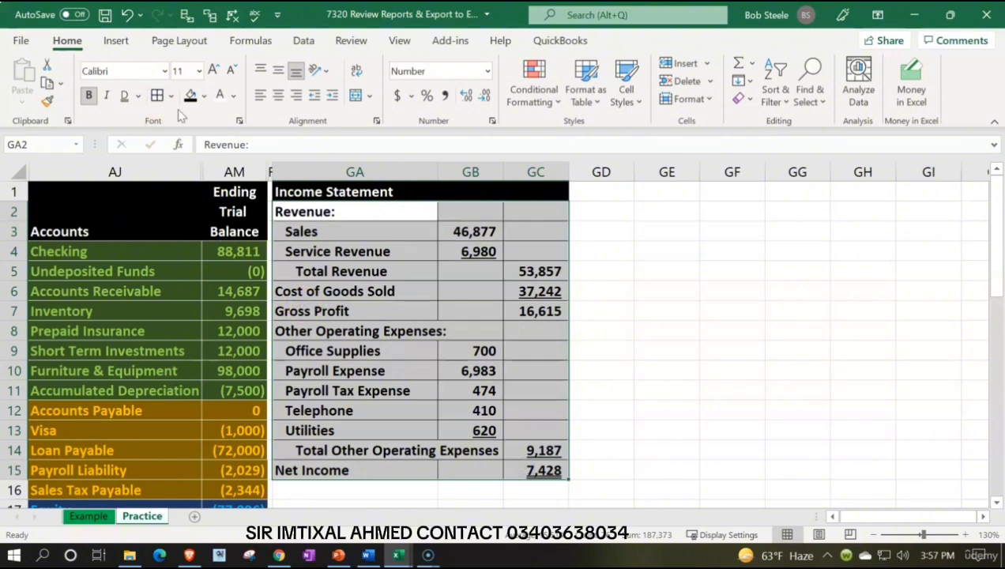
{"action": "left_click", "coordinate": [205, 95]}
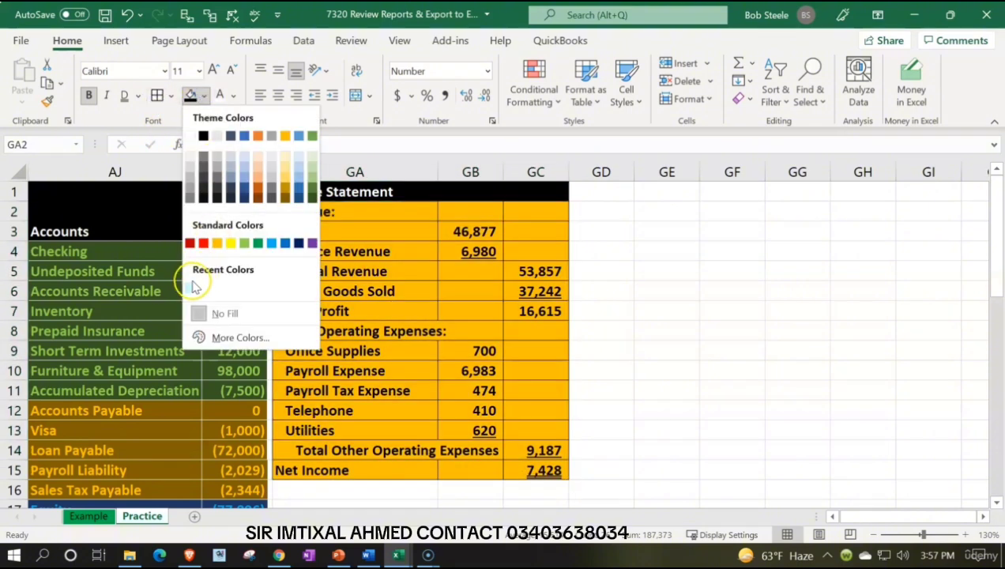
{"action": "left_click", "coordinate": [190, 288]}
{"action": "left_click", "coordinate": [733, 313]}
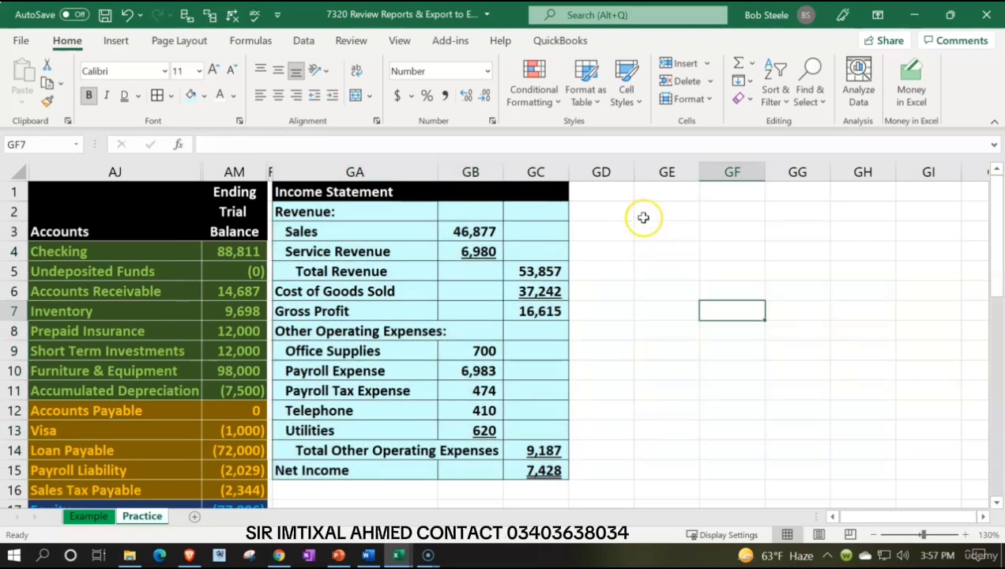
Step: Copy the narrow spacer column FZ's formatting and width onto column GD, beside the income statement
{"action": "left_click", "coordinate": [271, 172]}
{"action": "left_click", "coordinate": [49, 100]}
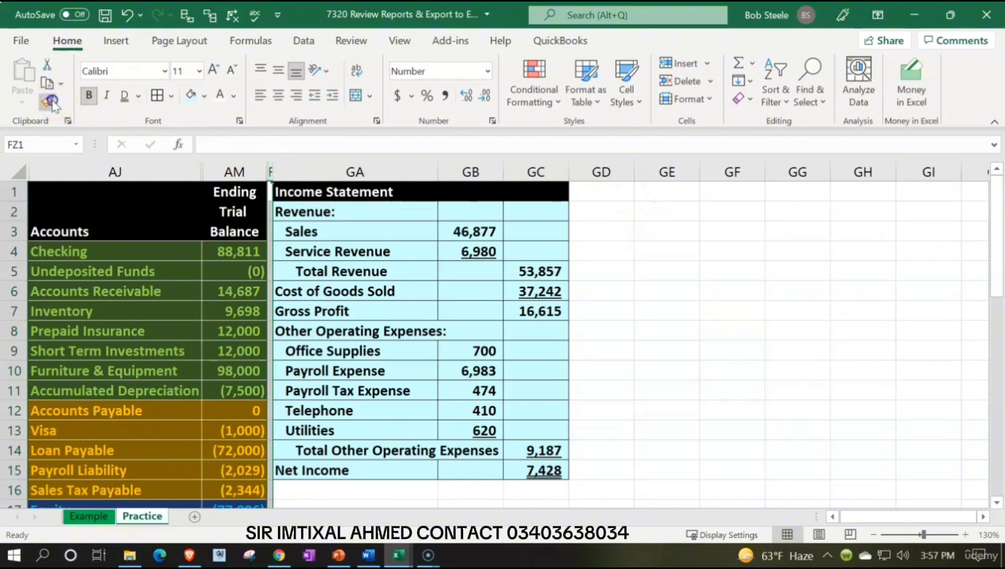
{"action": "left_click", "coordinate": [586, 173]}
{"action": "left_click", "coordinate": [610, 197]}
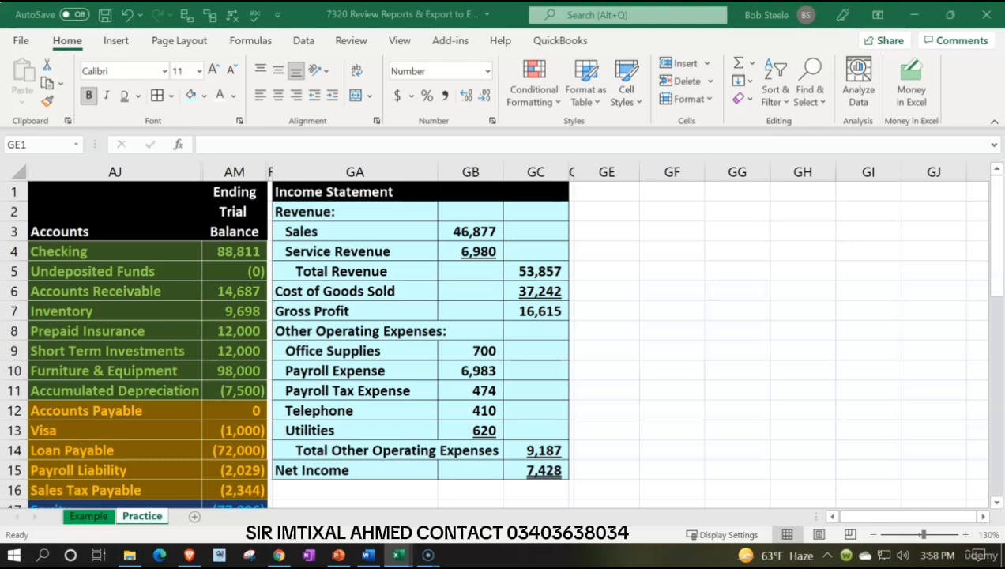
Step: Enter the heading "Statement of Equity" in GE1
{"action": "left_click", "coordinate": [620, 193]}
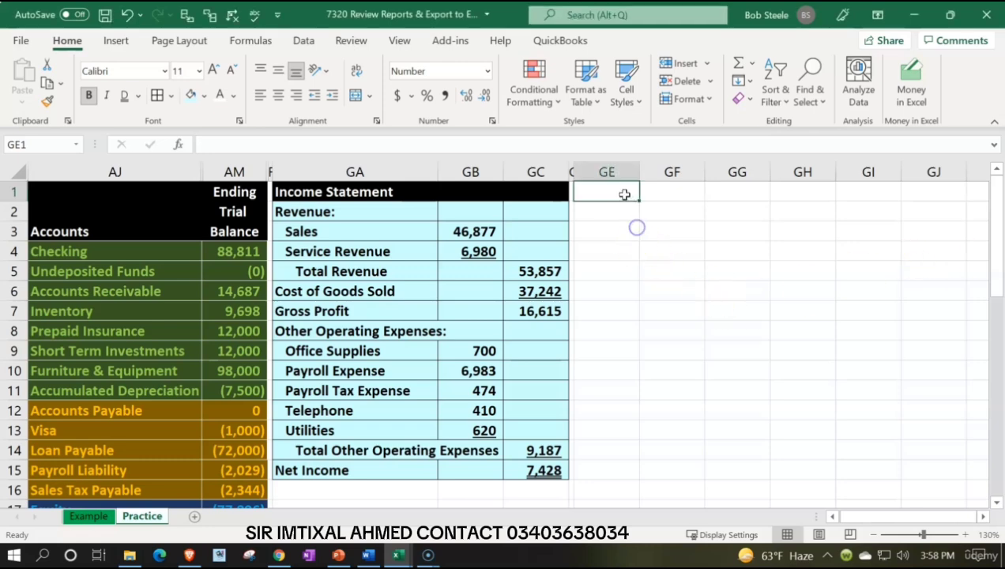
{"action": "type", "text": "Stat"}
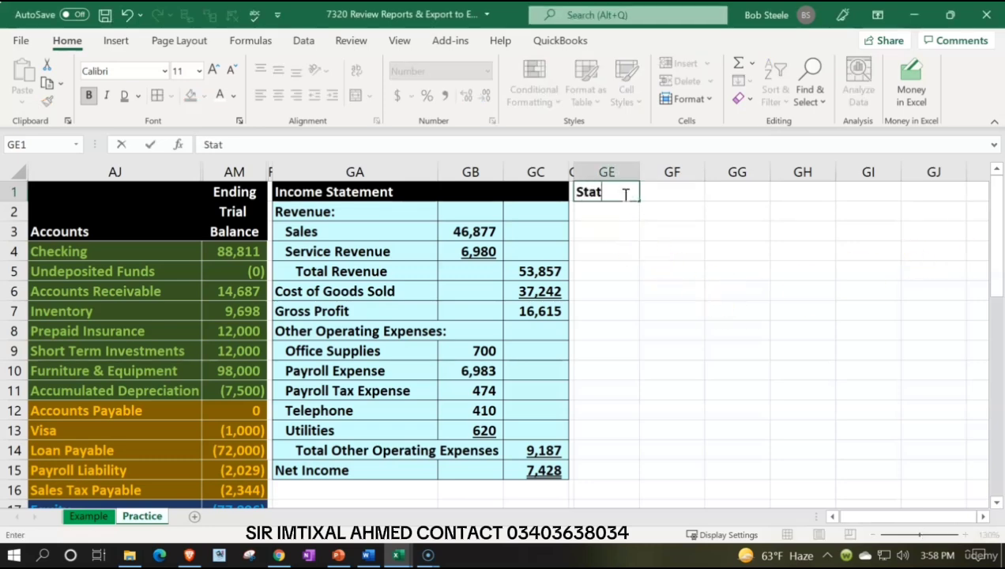
{"action": "type", "text": "ement of Equity"}
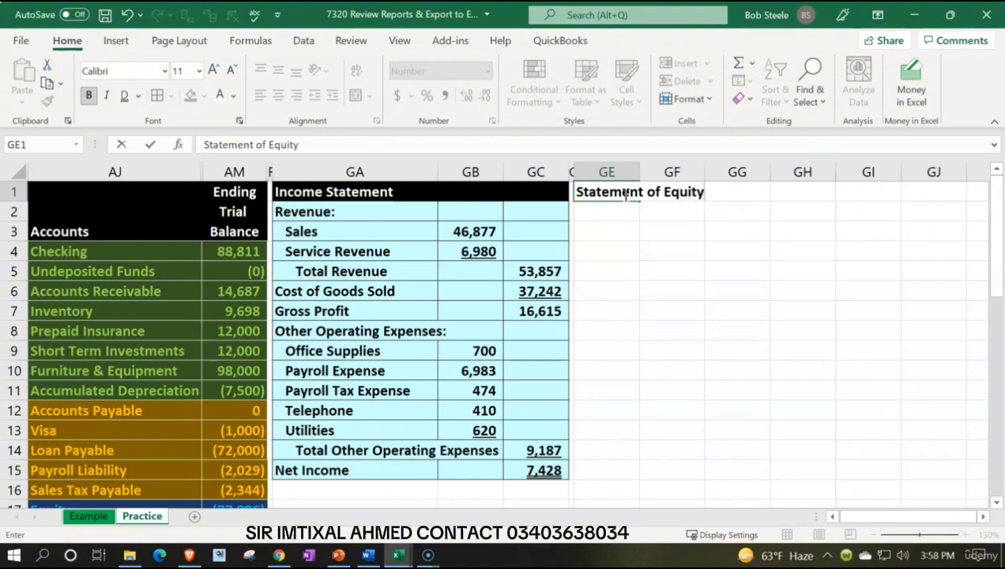
{"action": "key", "text": "Return"}
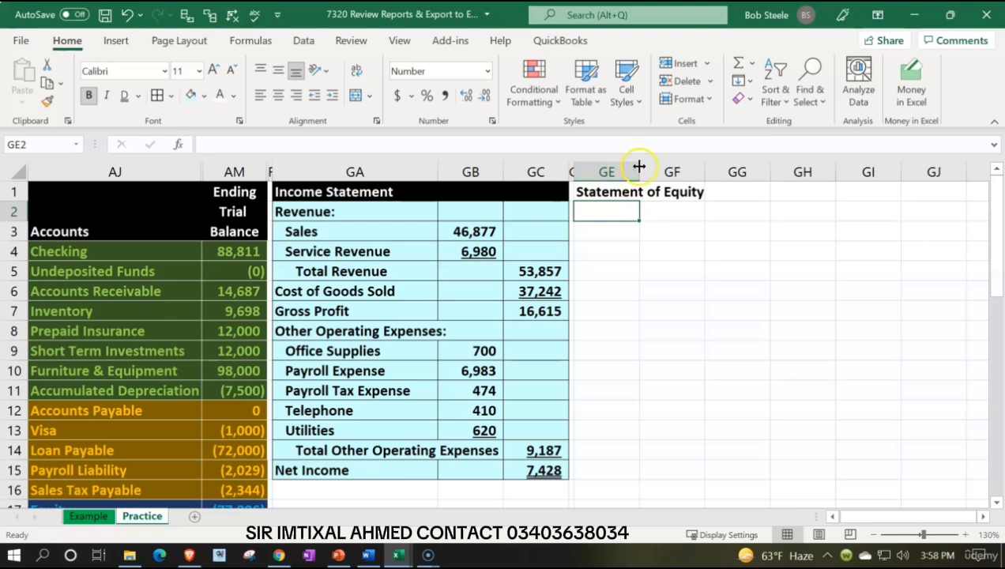
Step: Widen column GE to fit its heading and format the header cells GE1:GG1 with black fill and white text
{"action": "left_click_drag", "start_coordinate": [638, 167], "coordinate": [801, 191]}
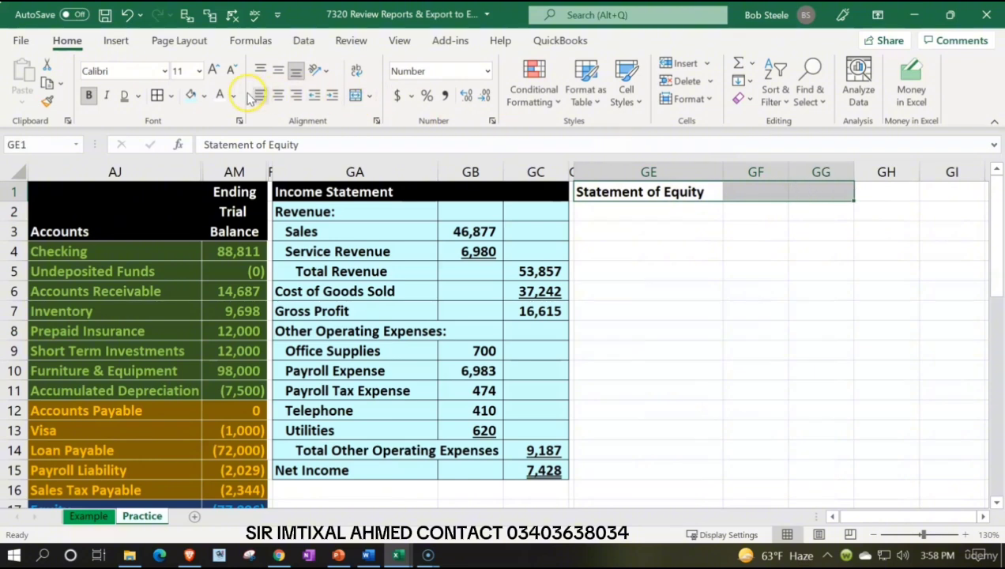
{"action": "left_click", "coordinate": [204, 96]}
{"action": "left_click", "coordinate": [207, 138]}
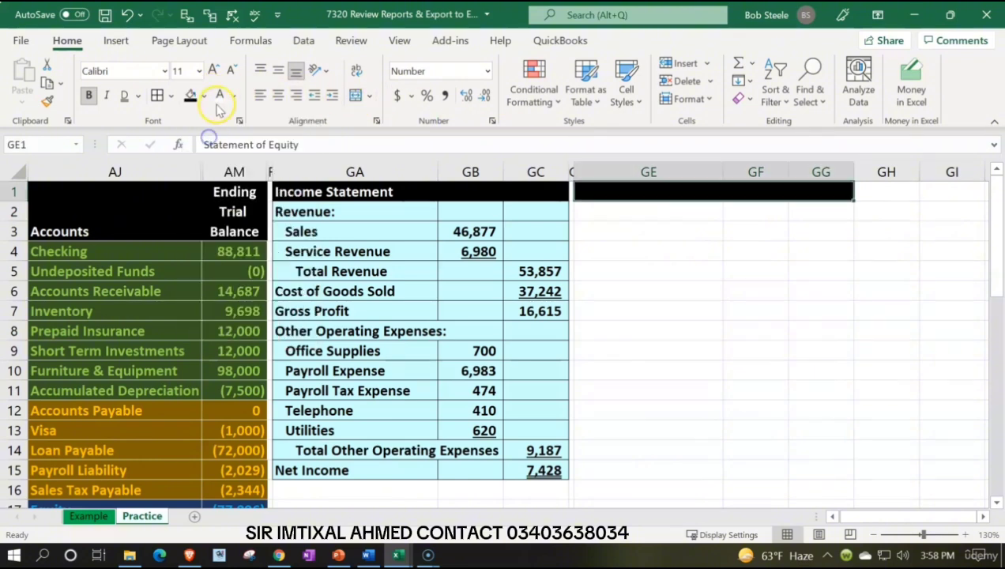
Step: Add the label "Beginning Equity" in GE2 and move on to its amount cell GG2
{"action": "left_click", "coordinate": [641, 209]}
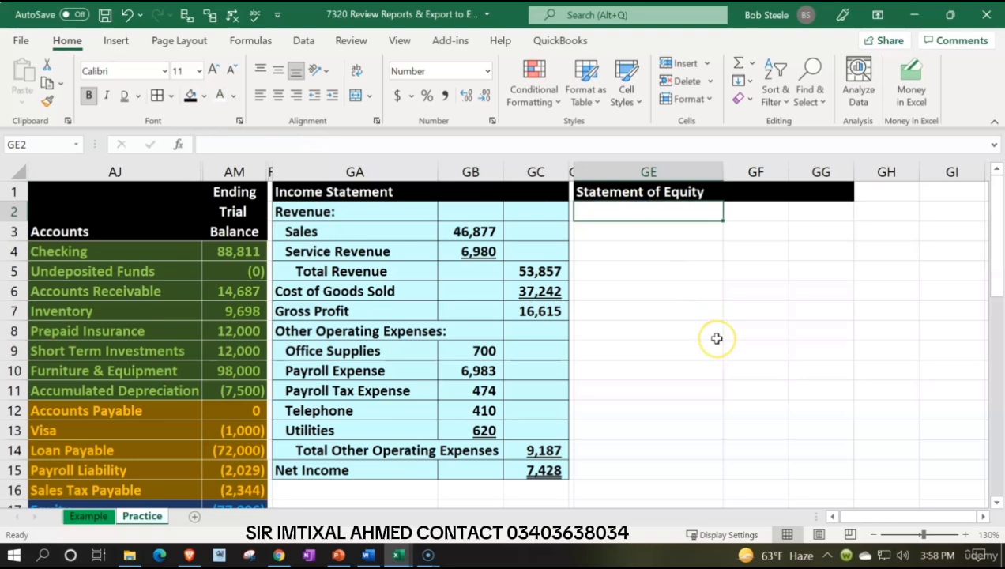
{"action": "type", "text": "Beginnin"}
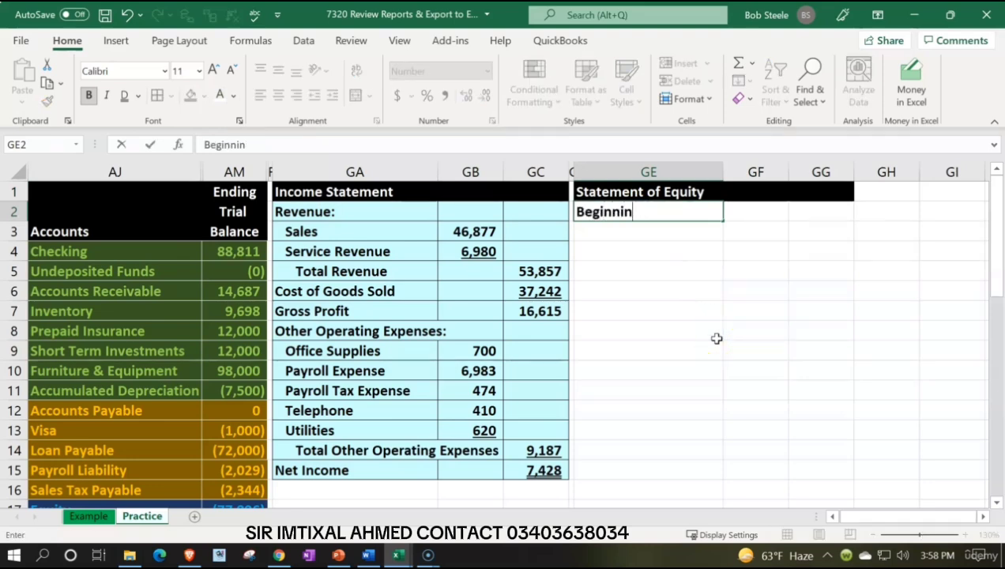
{"action": "type", "text": "g Equity"}
{"action": "key", "text": "Tab"}
{"action": "key", "text": "Tab"}
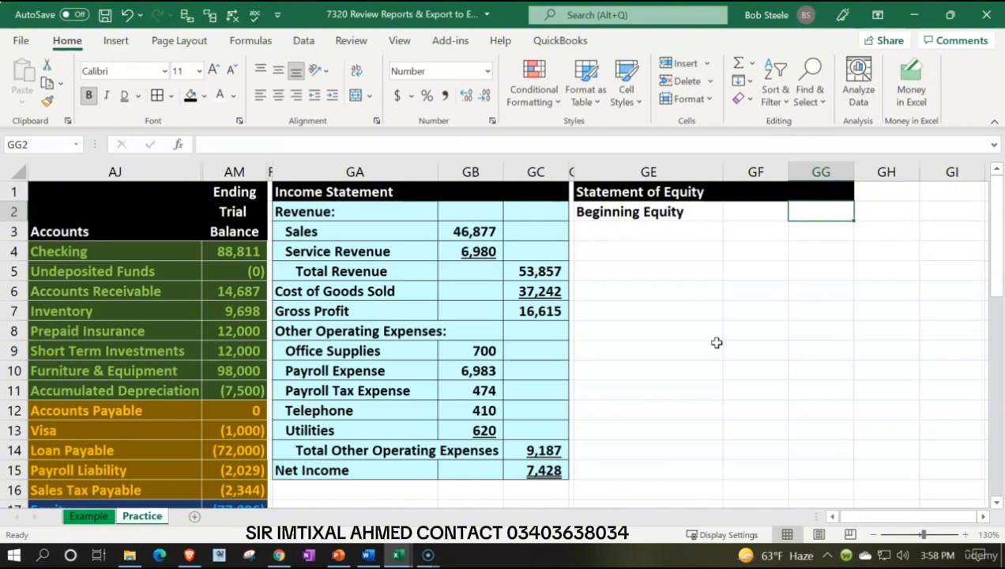
Step: Examine the trial balance's Equity amount in AM17 and the sum of the equity and income accounts AM17:AM26
{"action": "scroll", "coordinate": [716, 342], "scroll_direction": "down", "scroll_amount": 3}
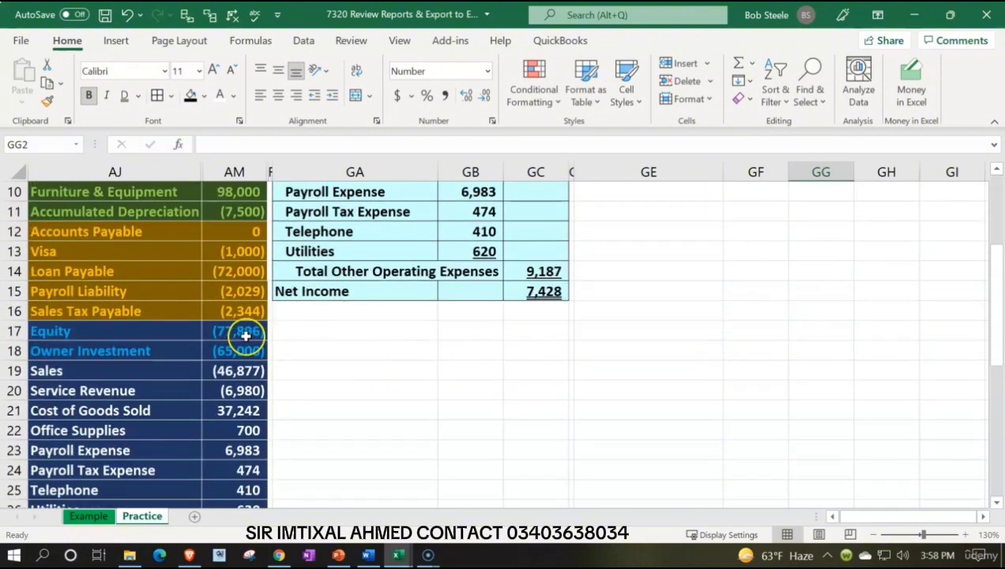
{"action": "left_click", "coordinate": [246, 336]}
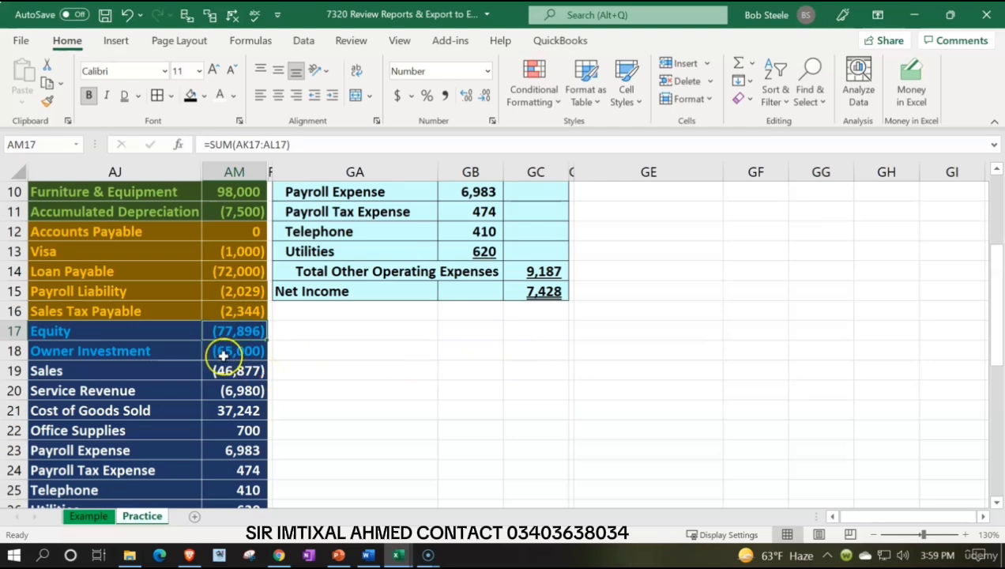
{"action": "left_click_drag", "start_coordinate": [171, 332], "coordinate": [237, 332]}
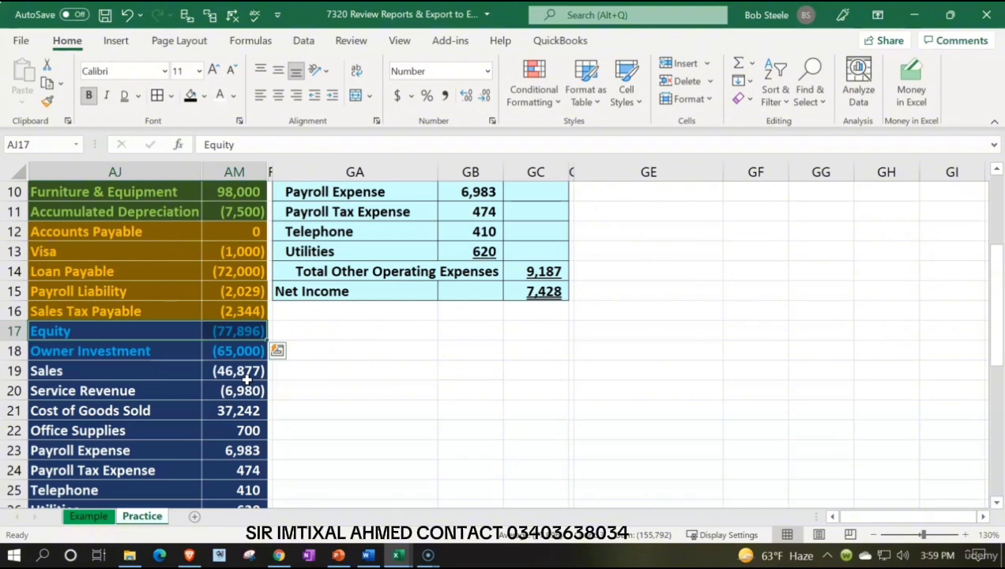
{"action": "left_click_drag", "start_coordinate": [240, 332], "coordinate": [237, 436]}
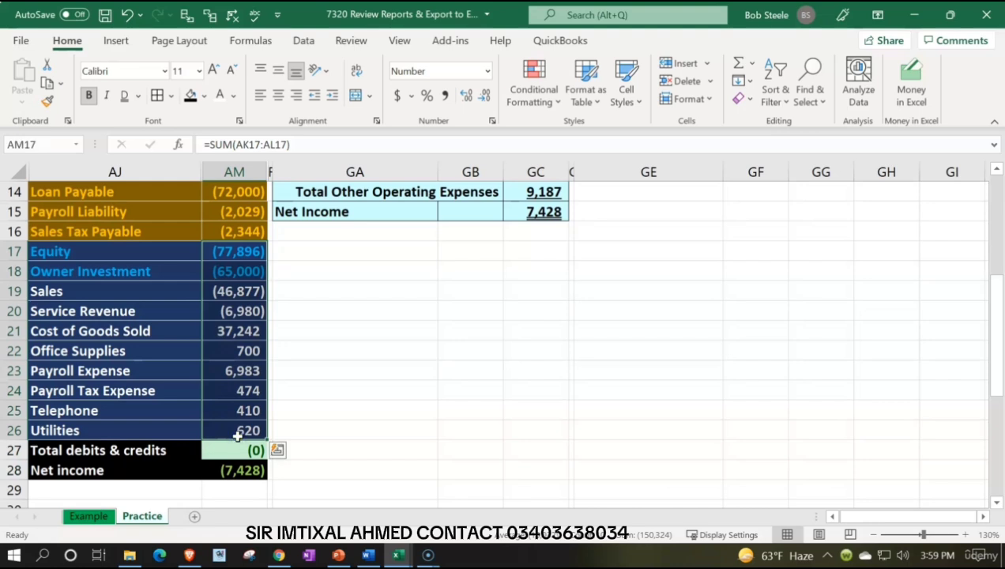
{"action": "left_click", "coordinate": [236, 251]}
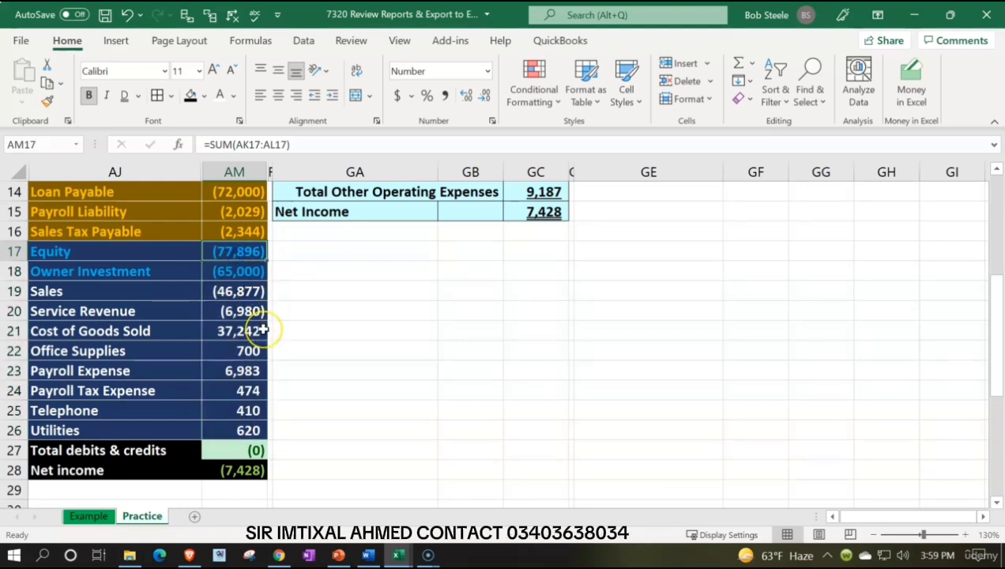
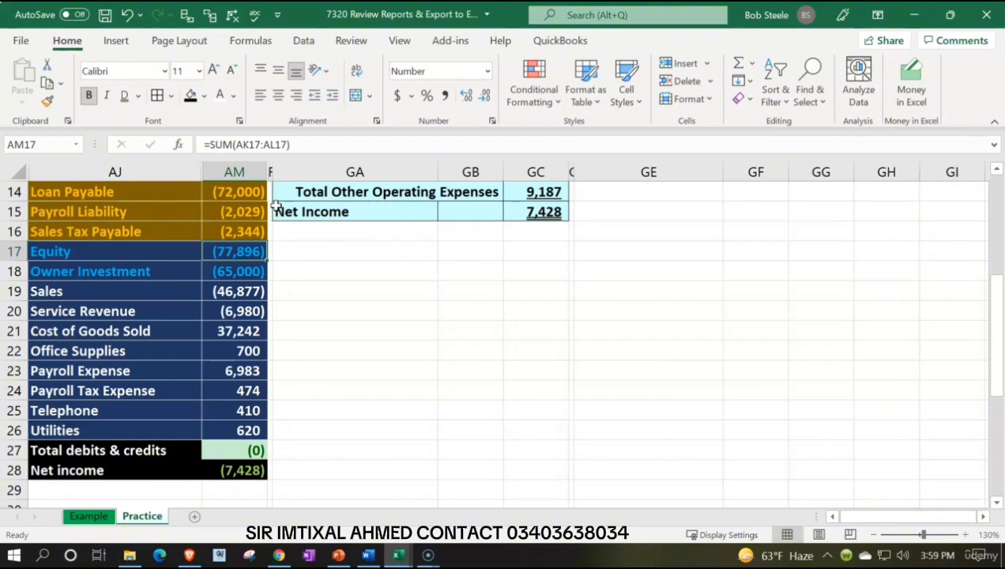
Step: Examine the Owner Investment row and the Equity amount in the ending trial balance
{"action": "left_click", "coordinate": [167, 270]}
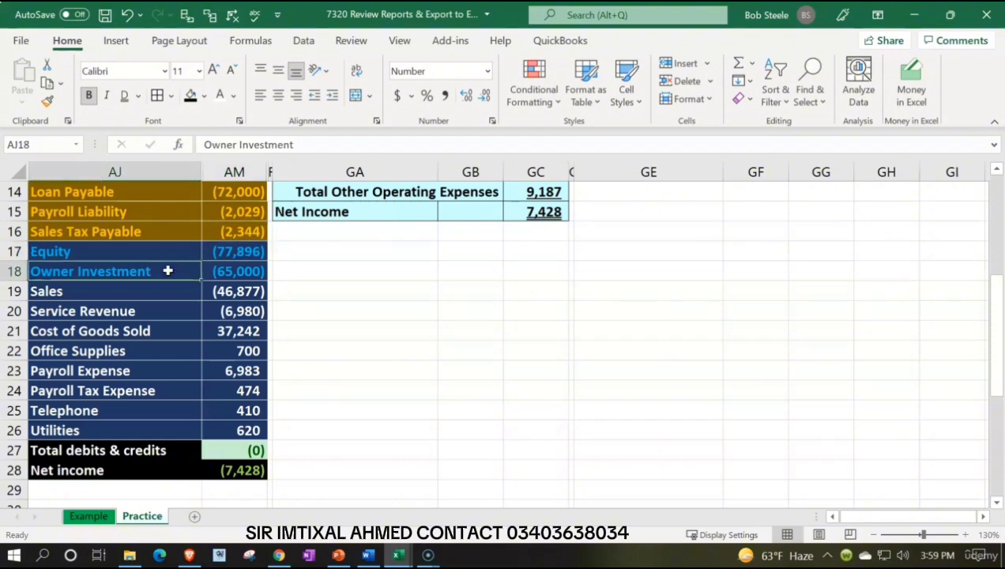
{"action": "left_click_drag", "start_coordinate": [167, 270], "coordinate": [236, 267]}
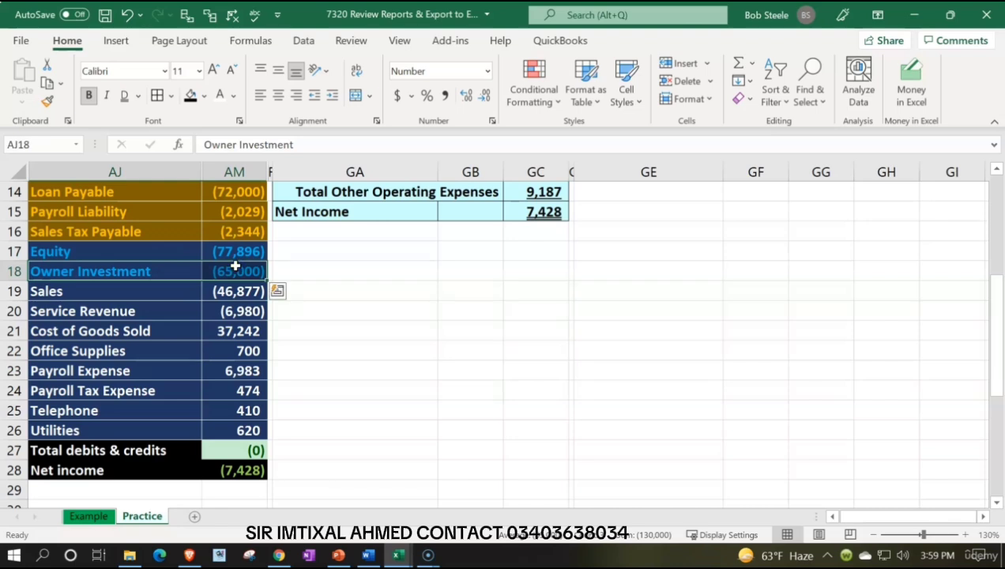
{"action": "left_click", "coordinate": [236, 251]}
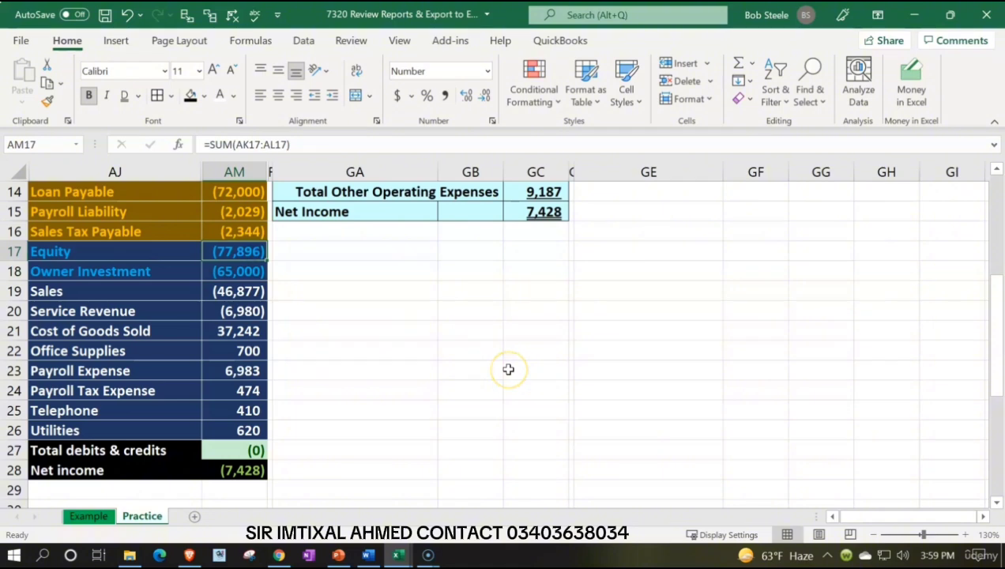
Step: Link the Beginning Equity amount in GG2 to the trial balance's Equity balance with the formula -AM17
{"action": "scroll", "coordinate": [508, 369], "scroll_direction": "up", "scroll_amount": 5}
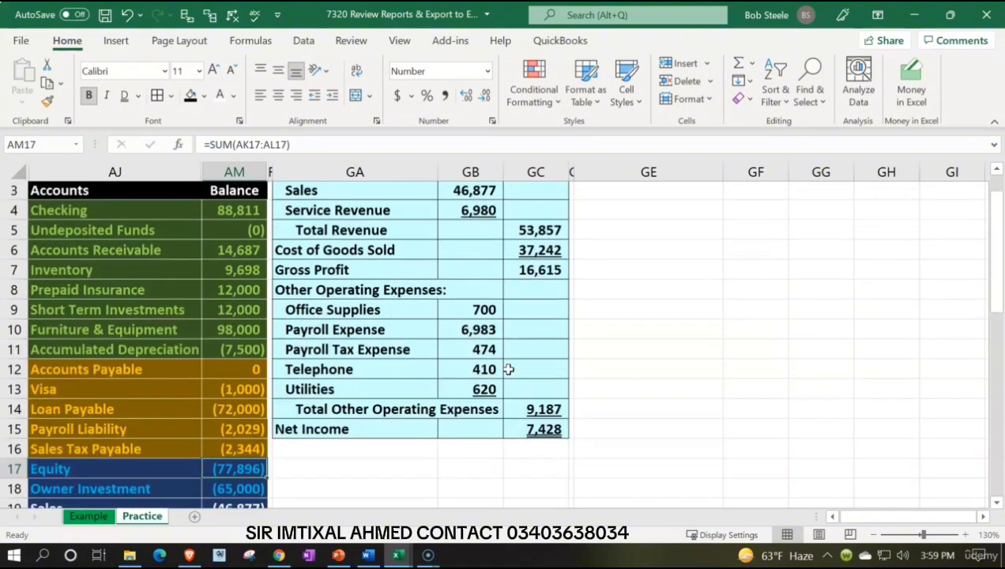
{"action": "left_click", "coordinate": [820, 208]}
{"action": "type", "text": "-"}
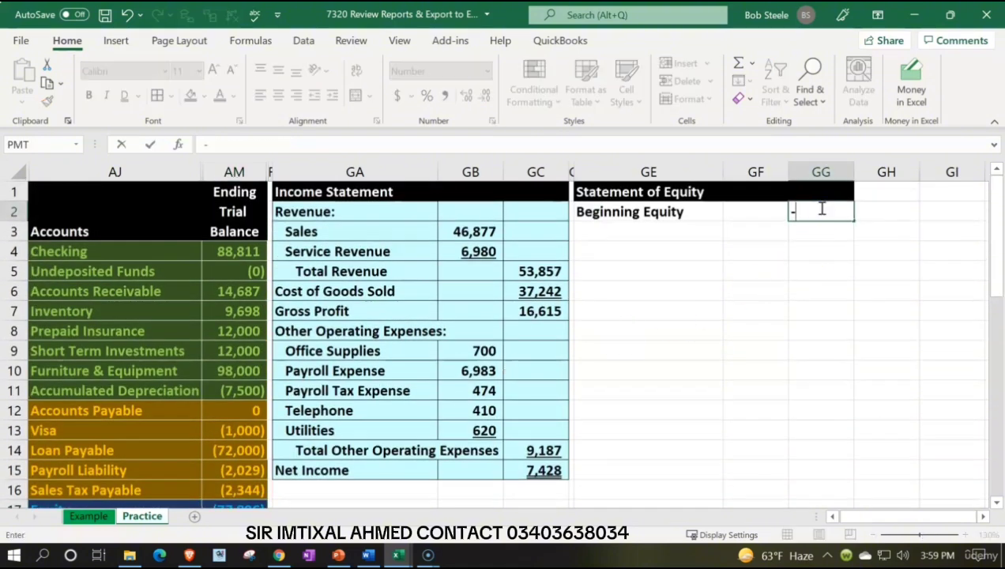
{"action": "key", "text": "Down"}
{"action": "key", "text": "Down"}
{"action": "key", "text": "Down"}
{"action": "key", "text": "Down"}
{"action": "key", "text": "Down"}
{"action": "key", "text": "Down"}
{"action": "key", "text": "Down"}
{"action": "key", "text": "Down"}
{"action": "key", "text": "Down"}
{"action": "key", "text": "Down"}
{"action": "key", "text": "Down"}
{"action": "key", "text": "Down"}
{"action": "key", "text": "Down"}
{"action": "key", "text": "Down"}
{"action": "key", "text": "Down"}
{"action": "key", "text": "Down"}
{"action": "key", "text": "Down"}
{"action": "key", "text": "Down"}
{"action": "key", "text": "Down"}
{"action": "key", "text": "Down"}
{"action": "key", "text": "Down"}
{"action": "key", "text": "Left"}
{"action": "key", "text": "Left"}
{"action": "key", "text": "Left"}
{"action": "key", "text": "Left"}
{"action": "key", "text": "Left"}
{"action": "key", "text": "Left"}
{"action": "key", "text": "Left"}
{"action": "key", "text": "Left"}
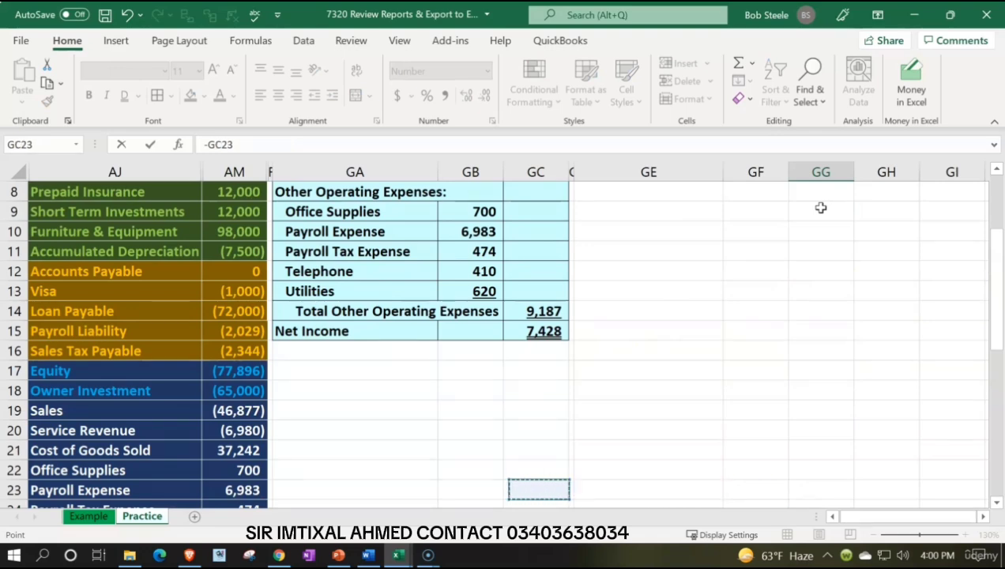
{"action": "key", "text": "Up"}
{"action": "key", "text": "Up"}
{"action": "key", "text": "Up"}
{"action": "key", "text": "Up"}
{"action": "key", "text": "Up"}
{"action": "key", "text": "Up"}
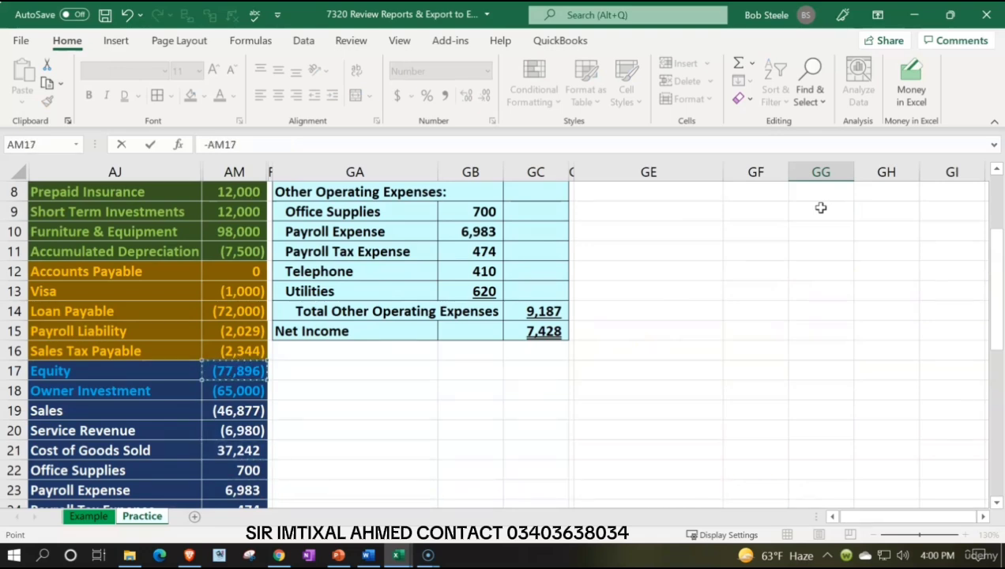
{"action": "key", "text": "Return"}
{"action": "scroll", "coordinate": [821, 207], "scroll_direction": "up", "scroll_amount": 1}
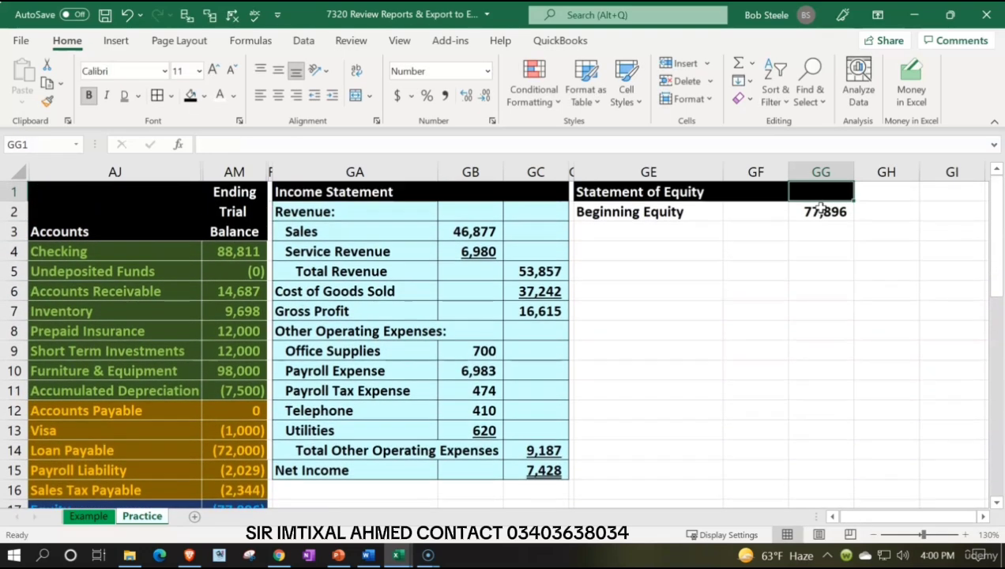
{"action": "key", "text": "Left"}
{"action": "key", "text": "Left"}
{"action": "type", "text": "="}
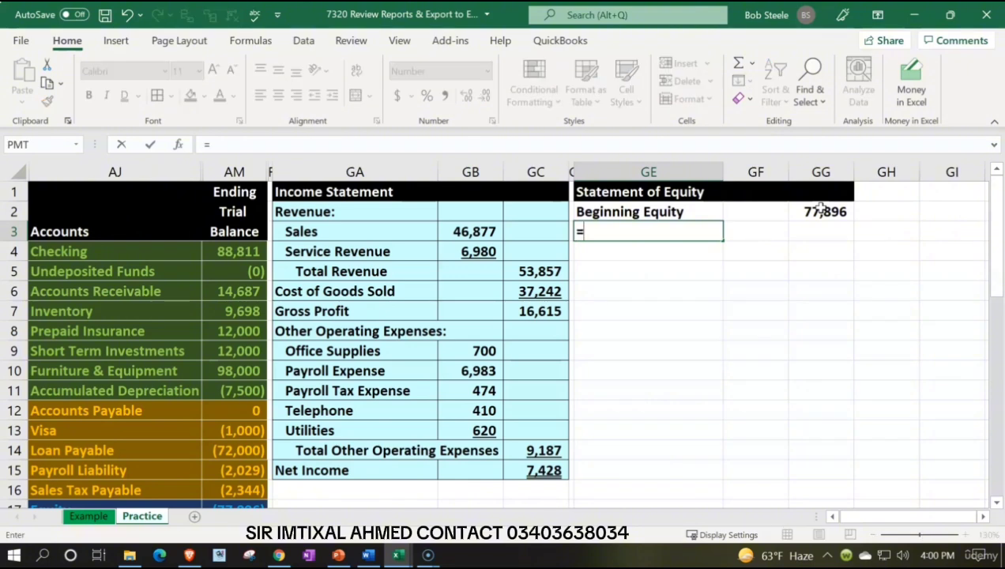
{"action": "key", "text": "Down"}
{"action": "key", "text": "Down"}
{"action": "key", "text": "Down"}
{"action": "key", "text": "Down"}
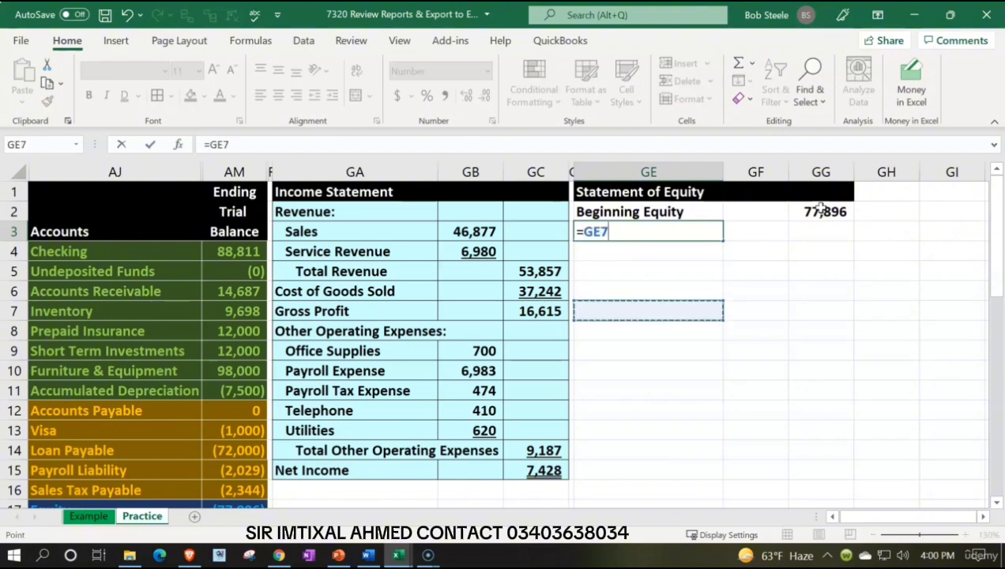
{"action": "key", "text": "BackSpace"}
{"action": "key", "text": "BackSpace"}
{"action": "key", "text": "BackSpace"}
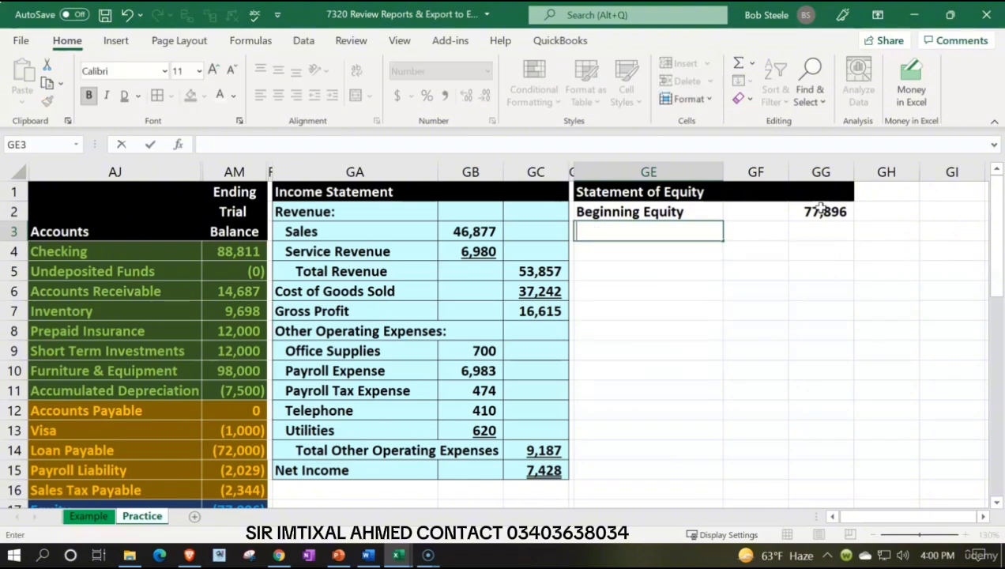
Step: Enter the label "Change in Equity:" in GE3, ending with a colon
{"action": "type", "text": "Change in Equity"}
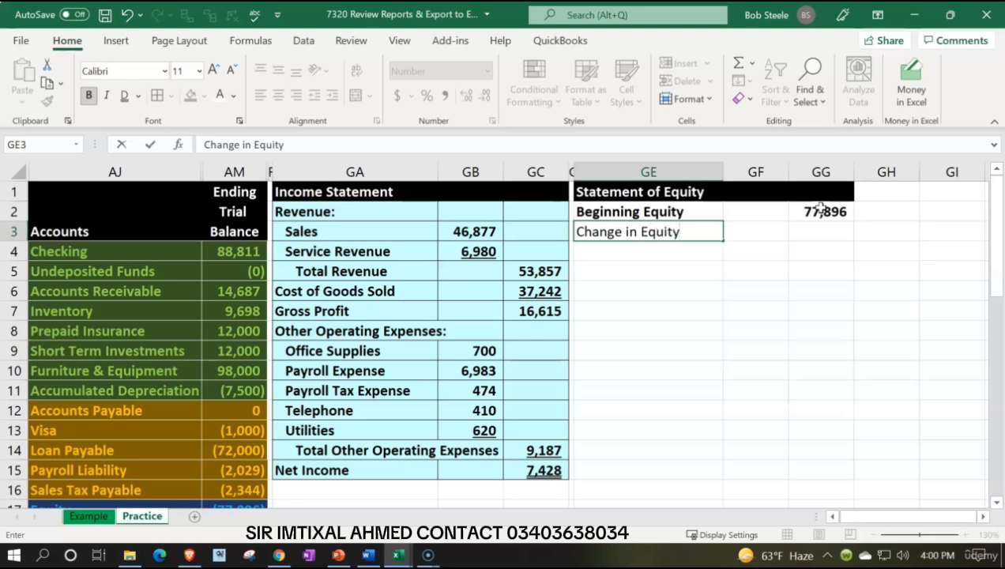
{"action": "key", "text": "Return"}
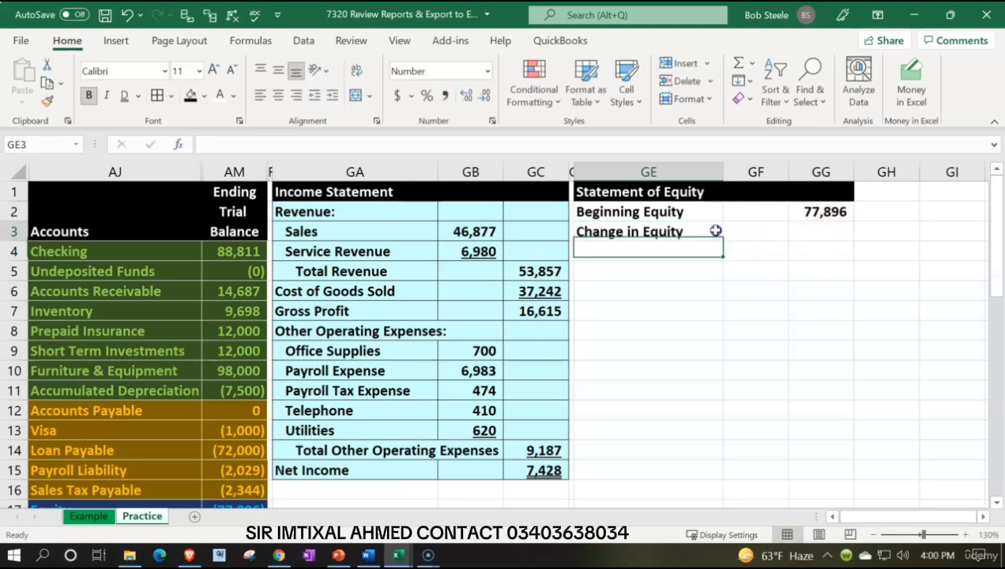
{"action": "double_click", "coordinate": [715, 231]}
{"action": "type", "text": ":"}
{"action": "key", "text": "Return"}
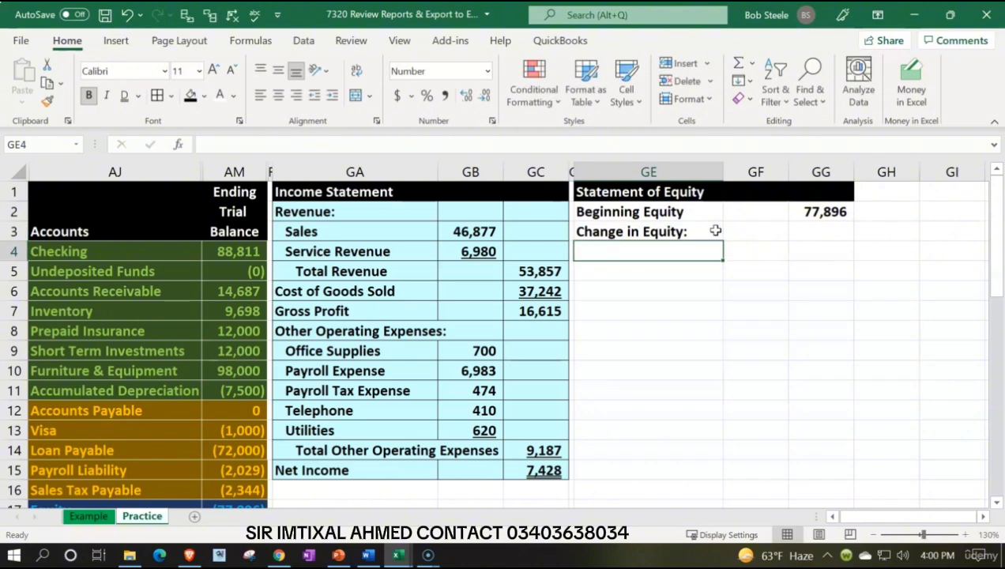
Step: Link the label in GE4 to the trial balance's Owner Investment account name with =AJ18
{"action": "type", "text": "="}
{"action": "key", "text": "Down"}
{"action": "key", "text": "Down"}
{"action": "key", "text": "Down"}
{"action": "key", "text": "Down"}
{"action": "key", "text": "Down"}
{"action": "key", "text": "Down"}
{"action": "key", "text": "Down"}
{"action": "key", "text": "Down"}
{"action": "key", "text": "Down"}
{"action": "key", "text": "Down"}
{"action": "key", "text": "Down"}
{"action": "key", "text": "Down"}
{"action": "key", "text": "Down"}
{"action": "key", "text": "Down"}
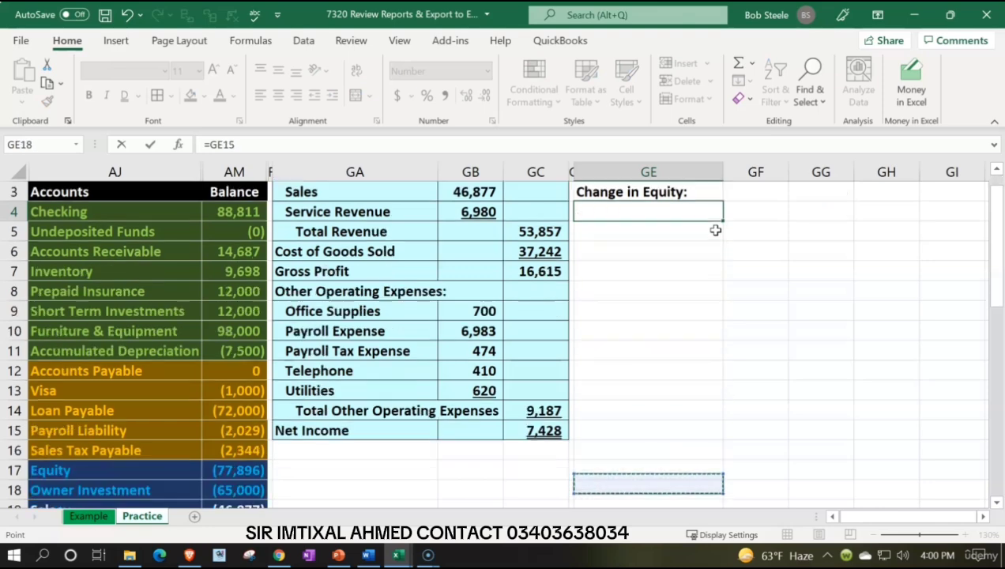
{"action": "key", "text": "Down"}
{"action": "key", "text": "Left"}
{"action": "key", "text": "Left"}
{"action": "key", "text": "Left"}
{"action": "key", "text": "Left"}
{"action": "key", "text": "Left"}
{"action": "key", "text": "Up"}
{"action": "key", "text": "Left"}
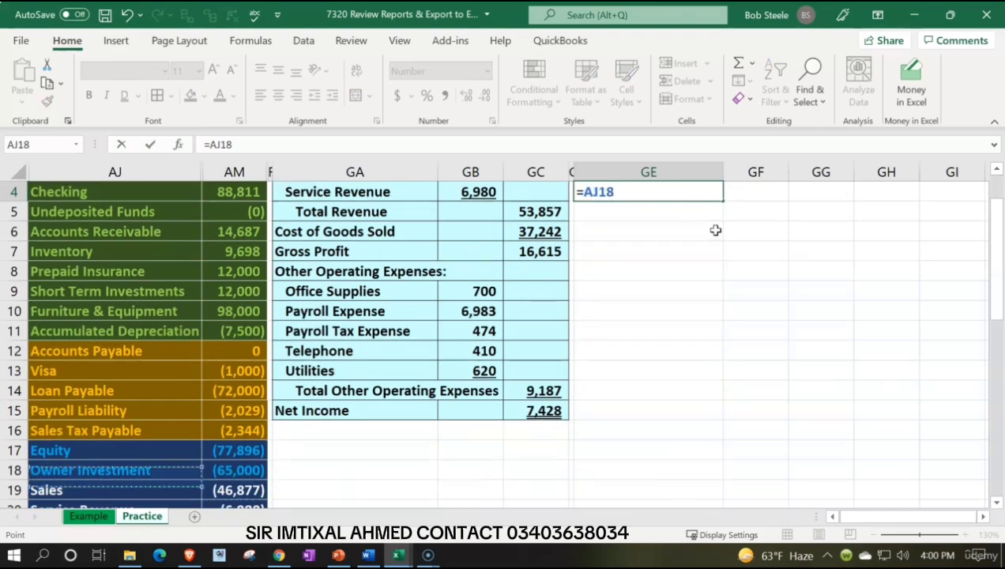
{"action": "key", "text": "Return"}
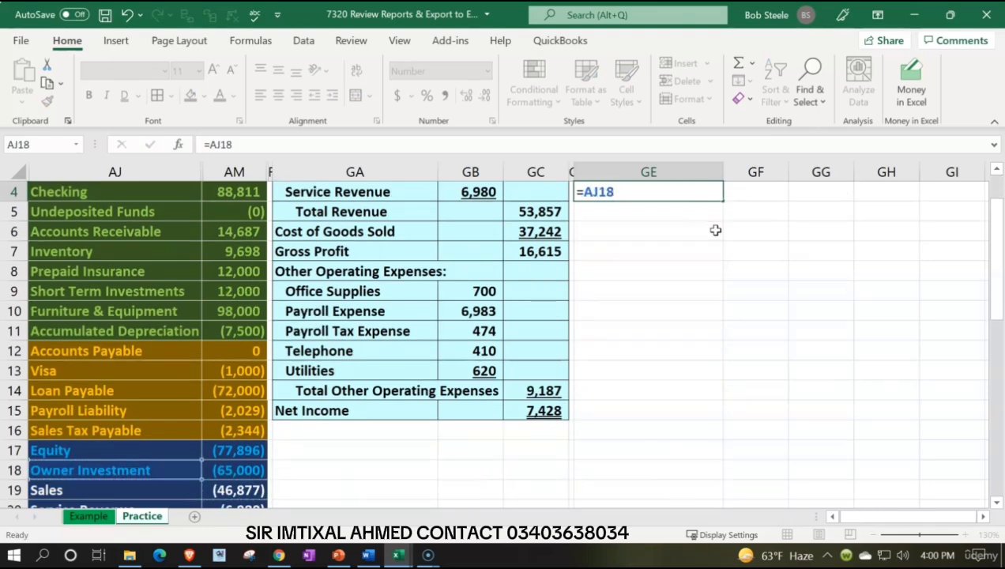
Step: Link the Owner Investment amount in GF4 to the trial balance with the sign reversed, using -AM18
{"action": "key", "text": "Up"}
{"action": "key", "text": "Up"}
{"action": "key", "text": "Down"}
{"action": "key", "text": "Right"}
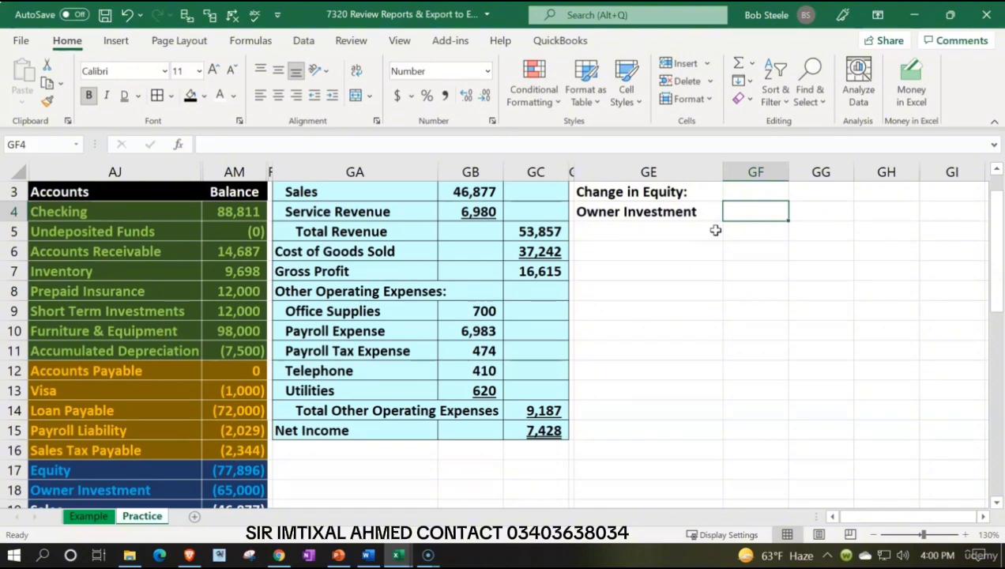
{"action": "type", "text": "-"}
{"action": "key", "text": "Down"}
{"action": "key", "text": "Down"}
{"action": "key", "text": "Down"}
{"action": "key", "text": "Down"}
{"action": "key", "text": "Down"}
{"action": "key", "text": "Down"}
{"action": "key", "text": "Down"}
{"action": "key", "text": "Down"}
{"action": "key", "text": "Down"}
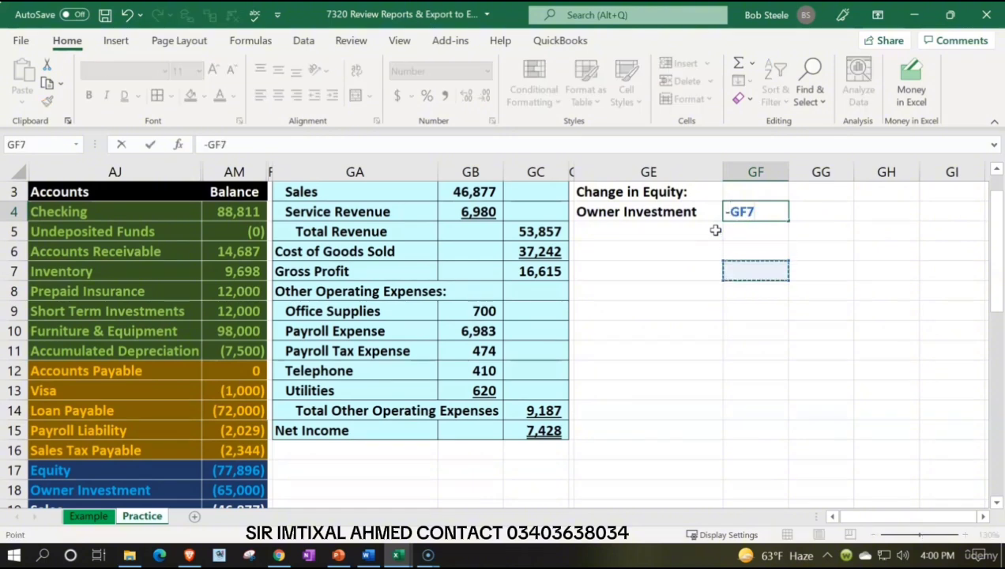
{"action": "key", "text": "Down"}
{"action": "key", "text": "Down"}
{"action": "key", "text": "Down"}
{"action": "key", "text": "Left"}
{"action": "key", "text": "Left"}
{"action": "key", "text": "Left"}
{"action": "key", "text": "Left"}
{"action": "key", "text": "Left"}
{"action": "key", "text": "Left"}
{"action": "key", "text": "Left"}
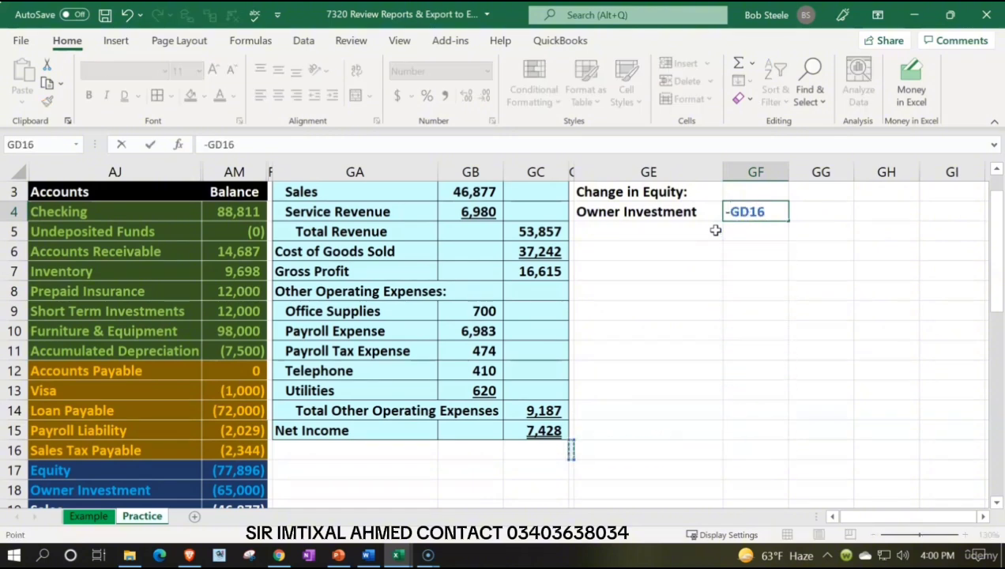
{"action": "key", "text": "Down"}
{"action": "key", "text": "Down"}
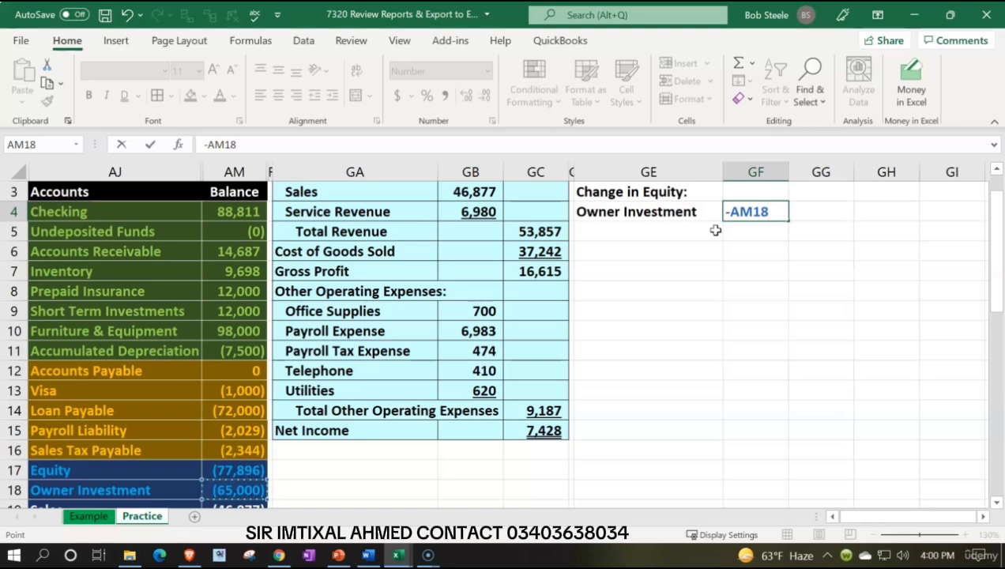
{"action": "key", "text": "Return"}
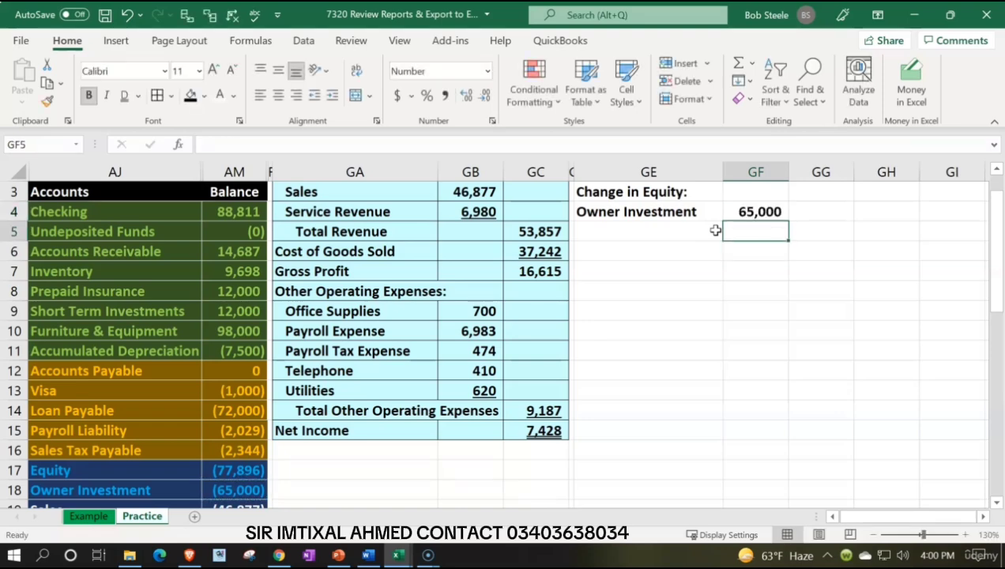
Step: Compare net income in GC15 with the trial balance's net income in AM28 and the sum of AM19:AM26
{"action": "left_click", "coordinate": [715, 230]}
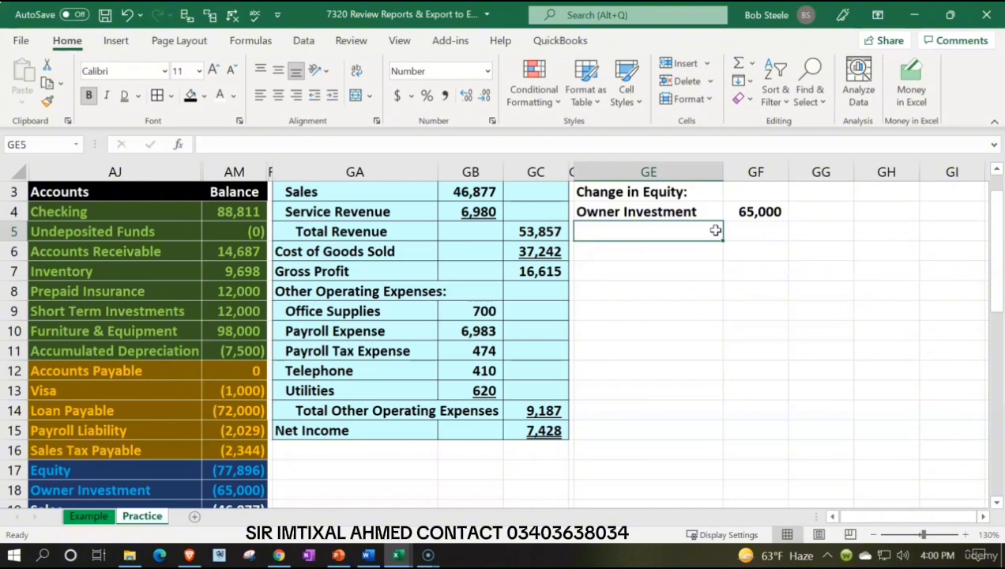
{"action": "left_click", "coordinate": [557, 433]}
{"action": "scroll", "coordinate": [368, 392], "scroll_direction": "down", "scroll_amount": 4}
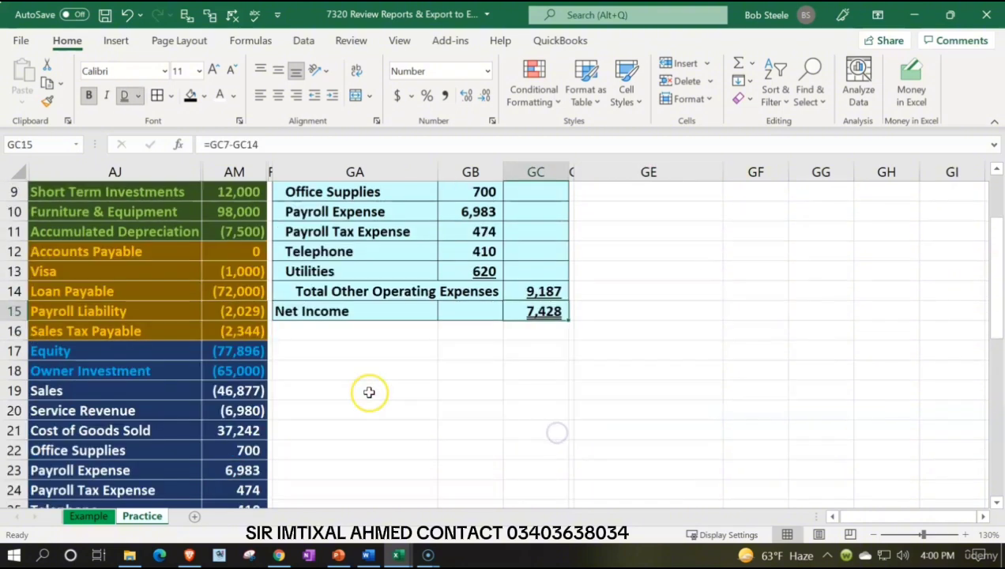
{"action": "left_click", "coordinate": [258, 449]}
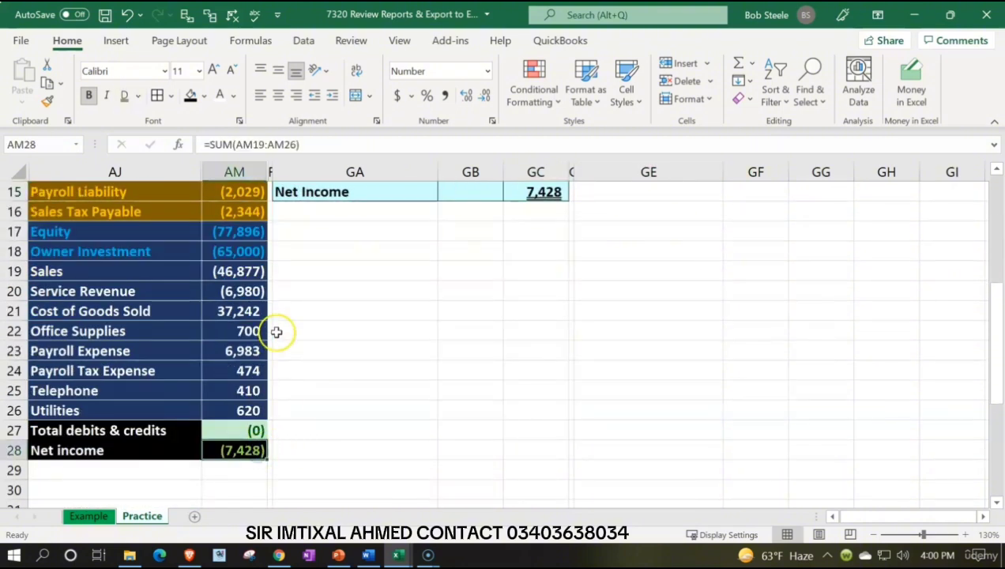
{"action": "left_click_drag", "start_coordinate": [239, 271], "coordinate": [248, 404]}
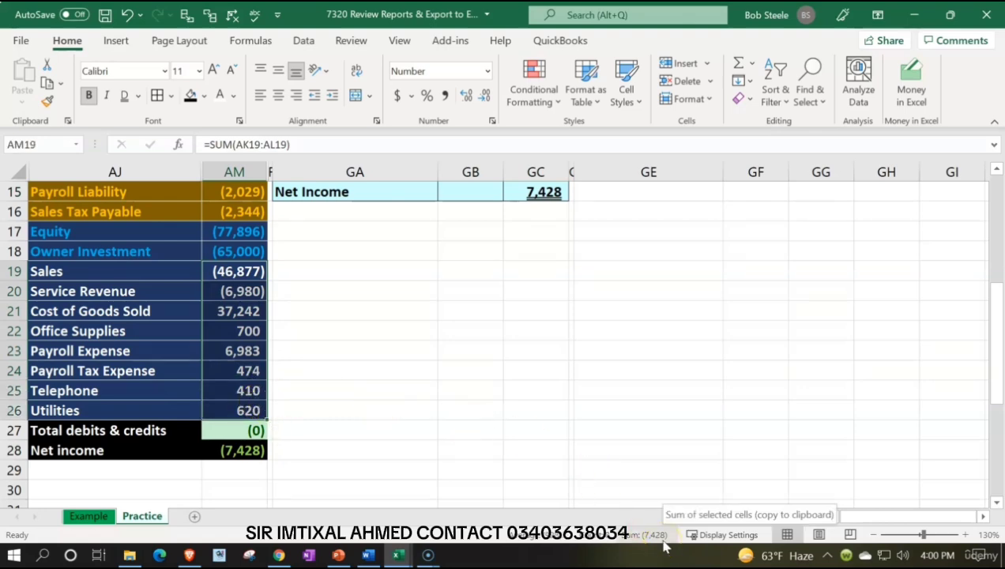
Step: Link the label in GE5 to the income statement's Net Income label in GA15
{"action": "scroll", "coordinate": [634, 403], "scroll_direction": "up", "scroll_amount": 4}
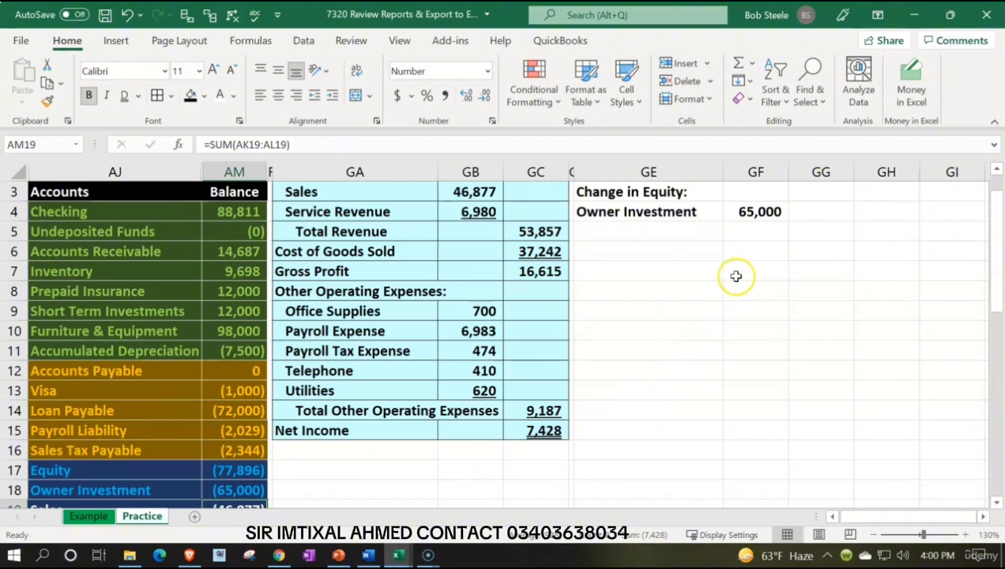
{"action": "left_click", "coordinate": [631, 231]}
{"action": "type", "text": "="}
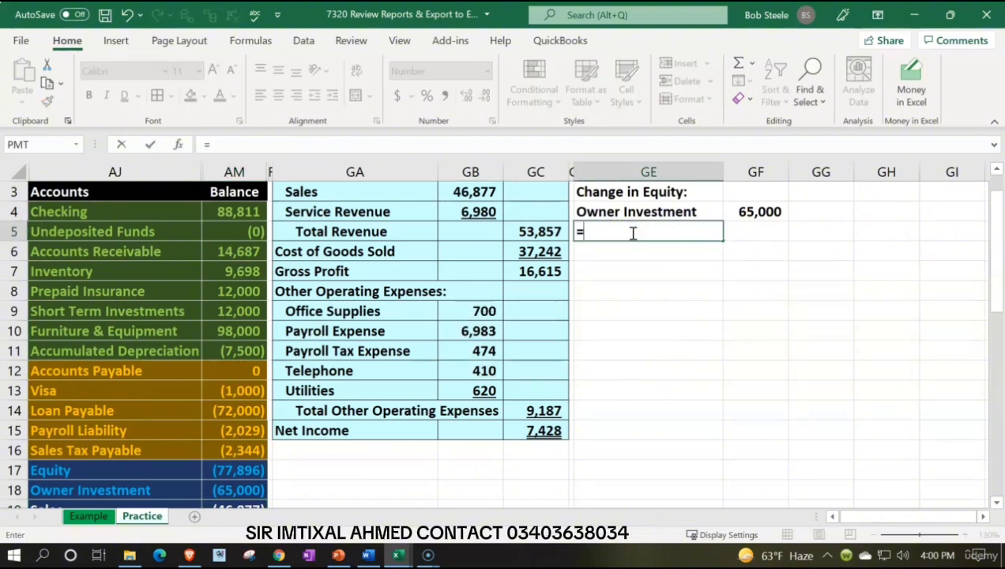
{"action": "key", "text": "Down"}
{"action": "key", "text": "Down"}
{"action": "key", "text": "Down"}
{"action": "key", "text": "Down"}
{"action": "key", "text": "Down"}
{"action": "key", "text": "Down"}
{"action": "key", "text": "Down"}
{"action": "key", "text": "Down"}
{"action": "key", "text": "Down"}
{"action": "key", "text": "Down"}
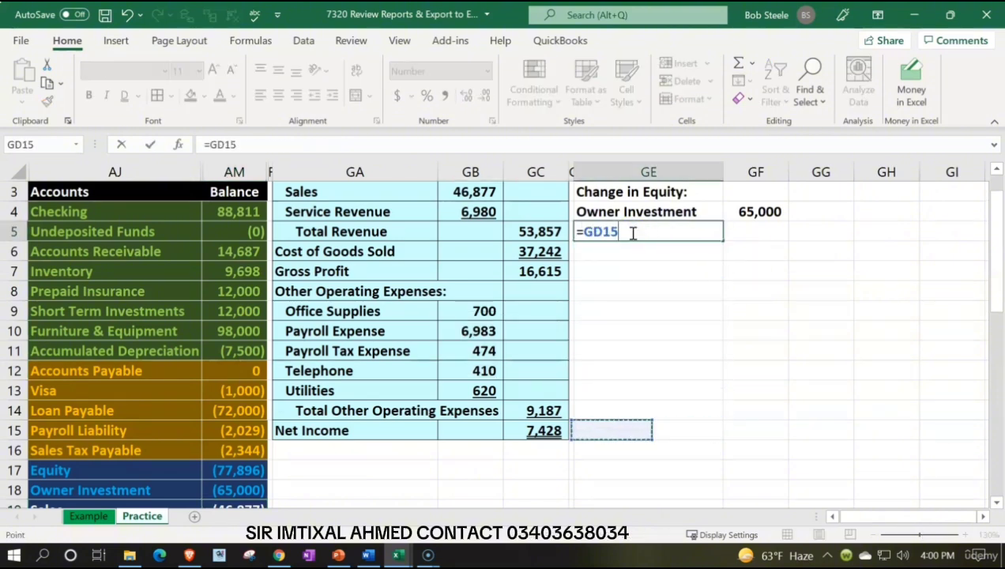
{"action": "key", "text": "Left"}
{"action": "key", "text": "Left"}
{"action": "key", "text": "Left"}
{"action": "key", "text": "Left"}
{"action": "key", "text": "Tab"}
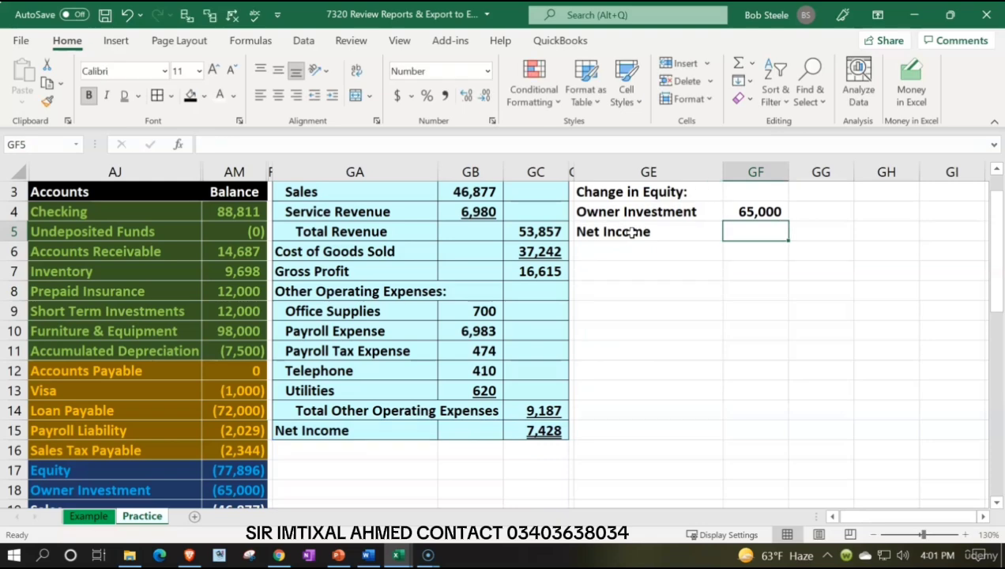
Step: Link the Net Income amount in GF5 to the income statement's net income in GC15
{"action": "type", "text": "="}
{"action": "key", "text": "Left"}
{"action": "key", "text": "Left"}
{"action": "key", "text": "Left"}
{"action": "key", "text": "Down"}
{"action": "key", "text": "Down"}
{"action": "key", "text": "Down"}
{"action": "key", "text": "Down"}
{"action": "key", "text": "Down"}
{"action": "key", "text": "Down"}
{"action": "key", "text": "Down"}
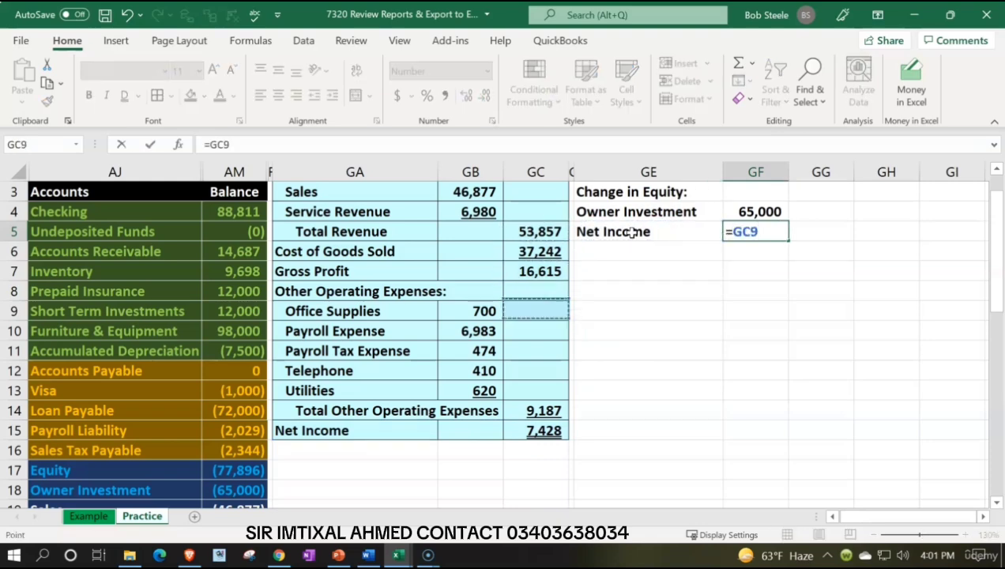
{"action": "key", "text": "Down"}
{"action": "key", "text": "Down"}
{"action": "key", "text": "Down"}
{"action": "key", "text": "Return"}
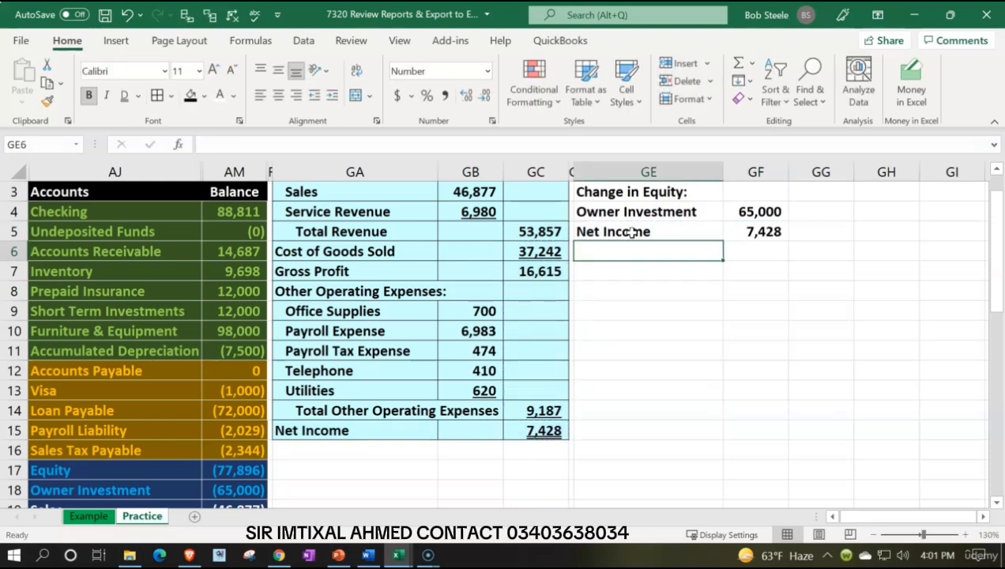
Step: Label GE6 "Change in equity" and total the owner investment and net income in GG6 with =SUM(GF4:GF5)
{"action": "type", "text": "Change in e"}
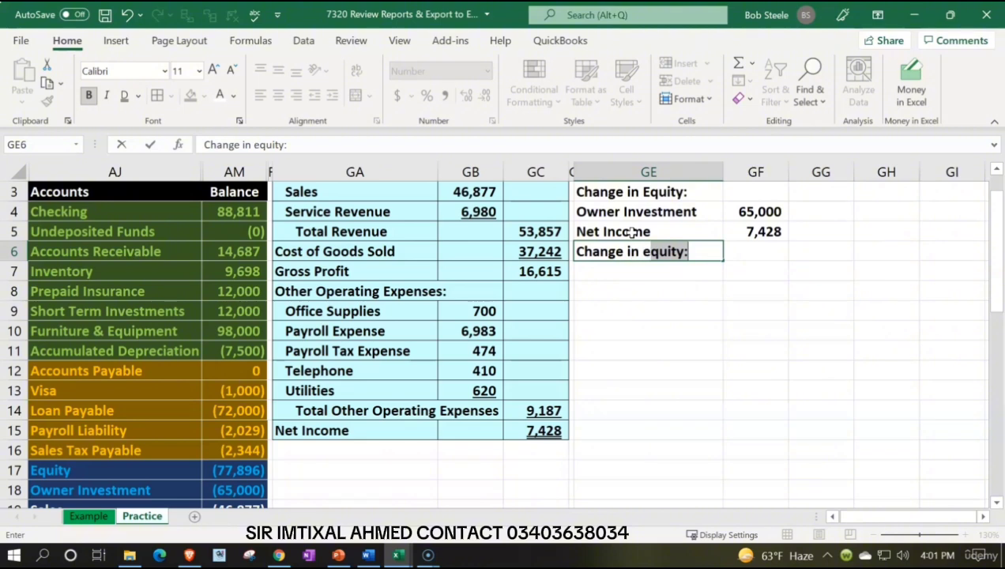
{"action": "type", "text": "quity:"}
{"action": "key", "text": "Tab"}
{"action": "key", "text": "Tab"}
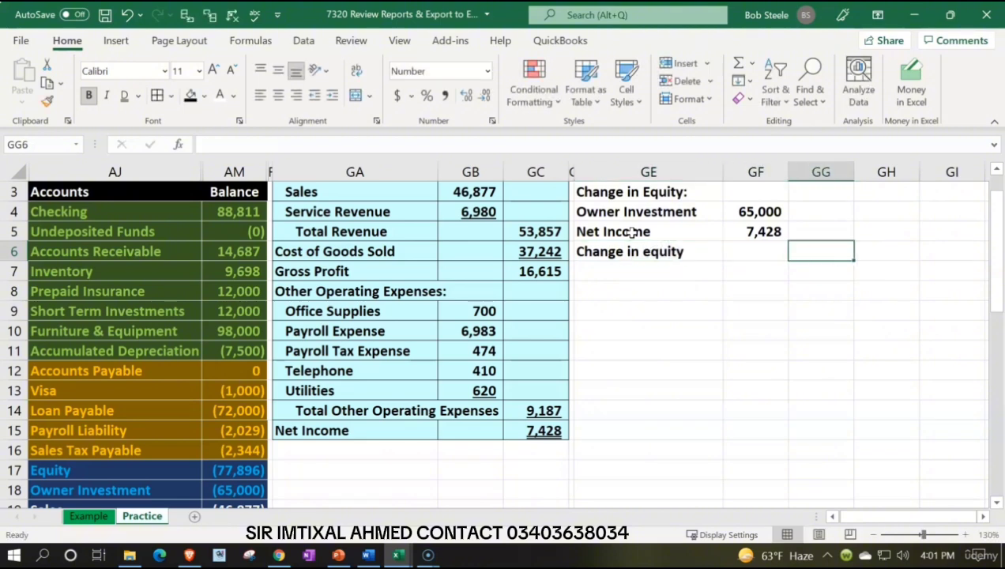
{"action": "type", "text": "=sum("}
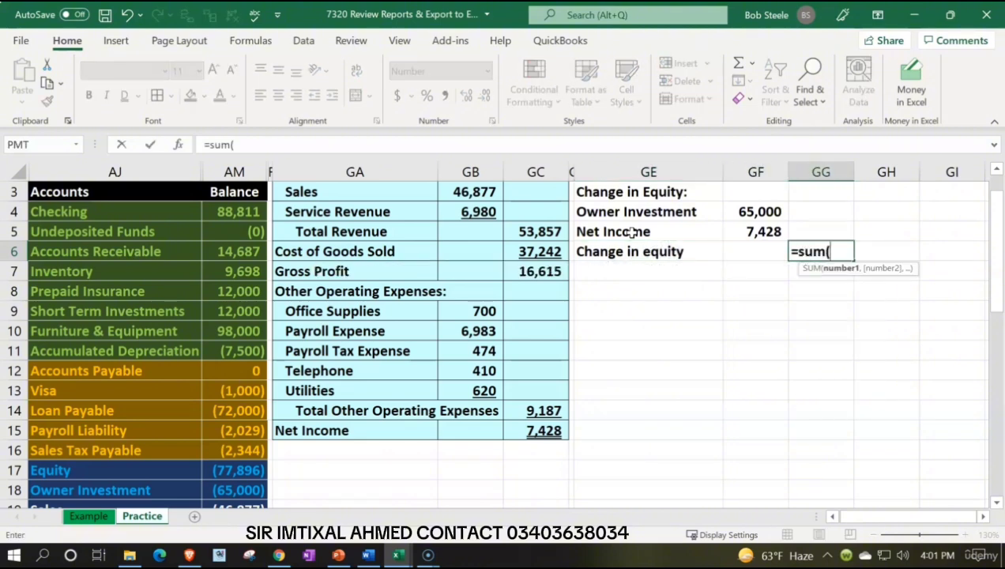
{"action": "key", "text": "Left"}
{"action": "key", "text": "Up"}
{"action": "key", "text": "Up"}
{"action": "key", "text": "shift+Down"}
{"action": "key", "text": "Return"}
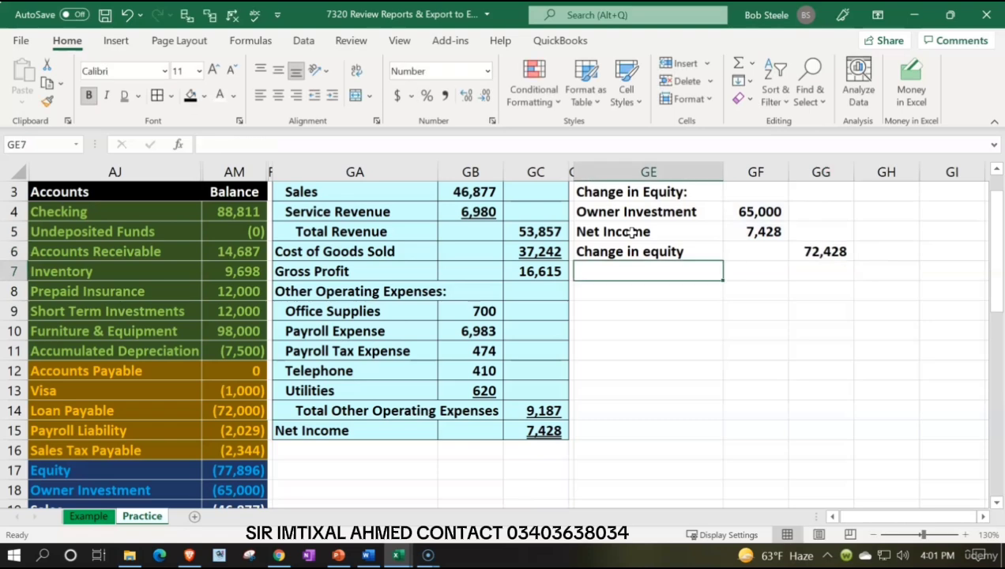
Step: Underline the Net Income amount in GF5 of the statement of equity
{"action": "scroll", "coordinate": [705, 326], "scroll_direction": "up", "scroll_amount": 1}
{"action": "left_click", "coordinate": [758, 270]}
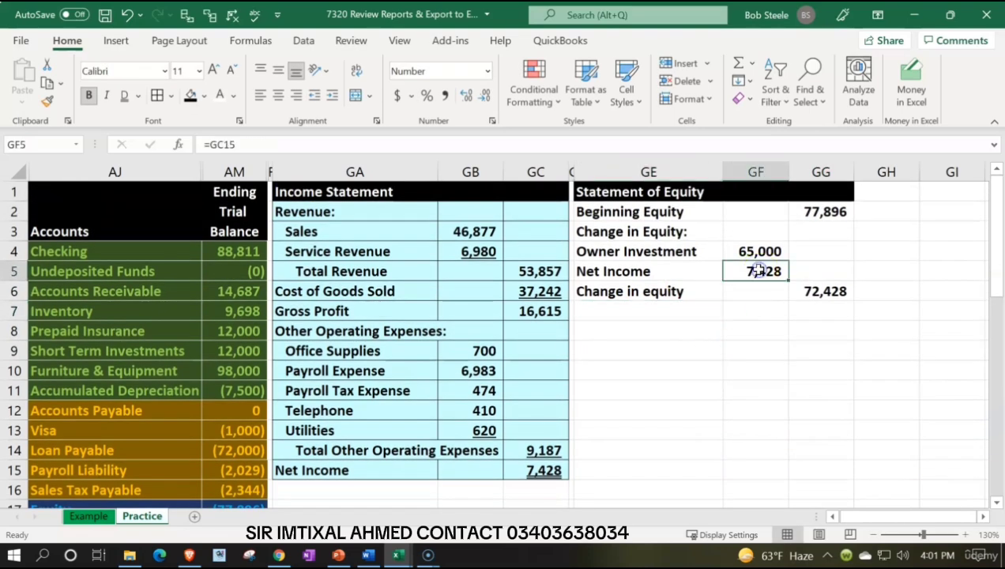
{"action": "left_click", "coordinate": [139, 95]}
{"action": "left_click", "coordinate": [137, 116]}
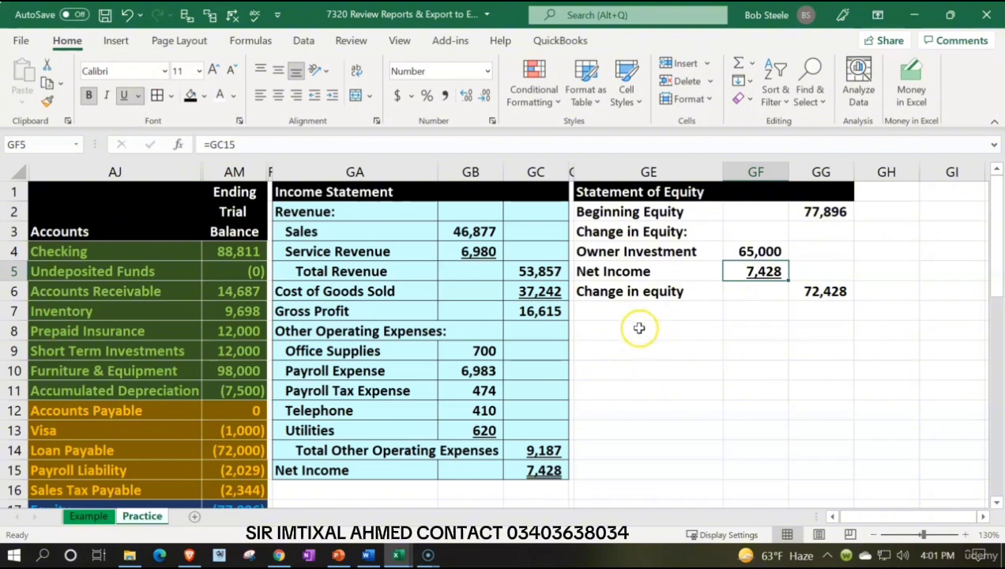
Step: Label GE7 "Ending equity" below the Change in equity row
{"action": "left_click", "coordinate": [624, 309]}
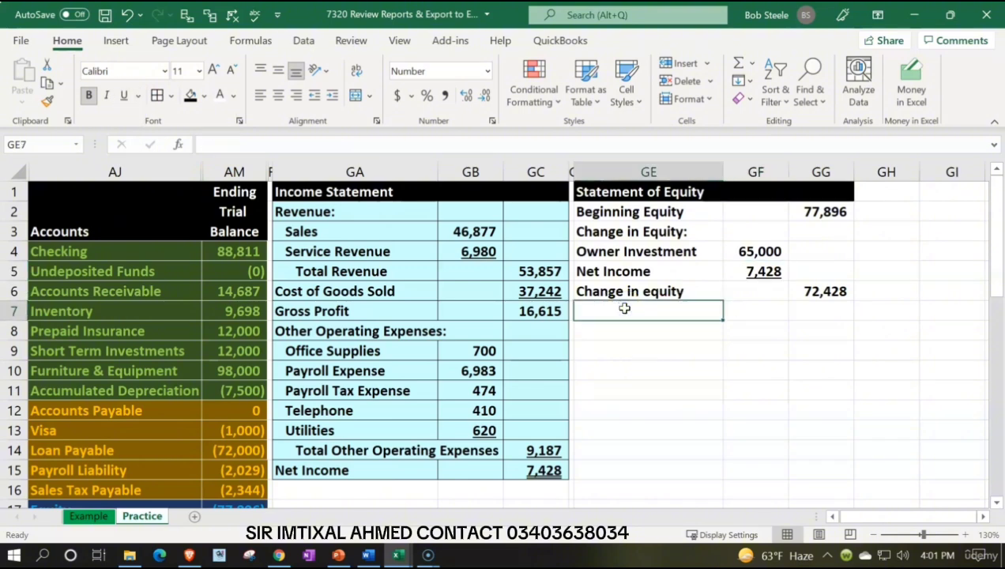
{"action": "type", "text": "Ending e"}
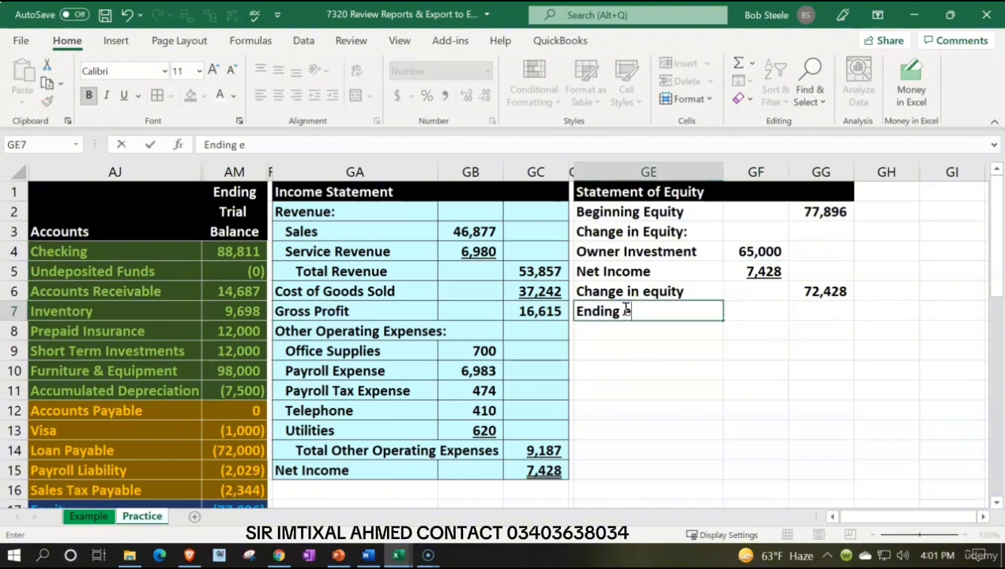
{"action": "key", "text": "Tab"}
{"action": "key", "text": "Tab"}
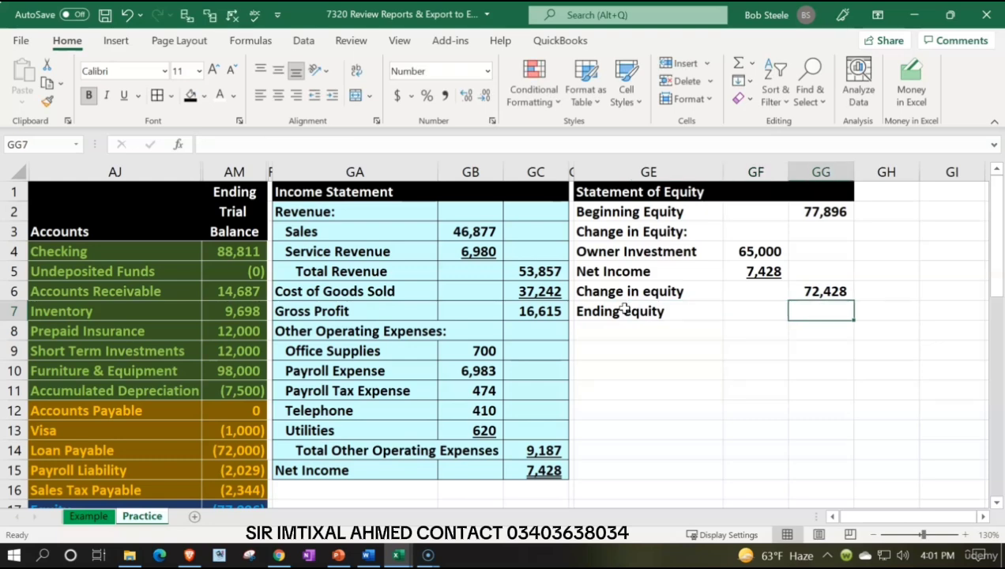
Step: Calculate ending equity in GG7 as the sum of GG2:GG6 and underline the Change in equity amount in GG6
{"action": "type", "text": "=sum("}
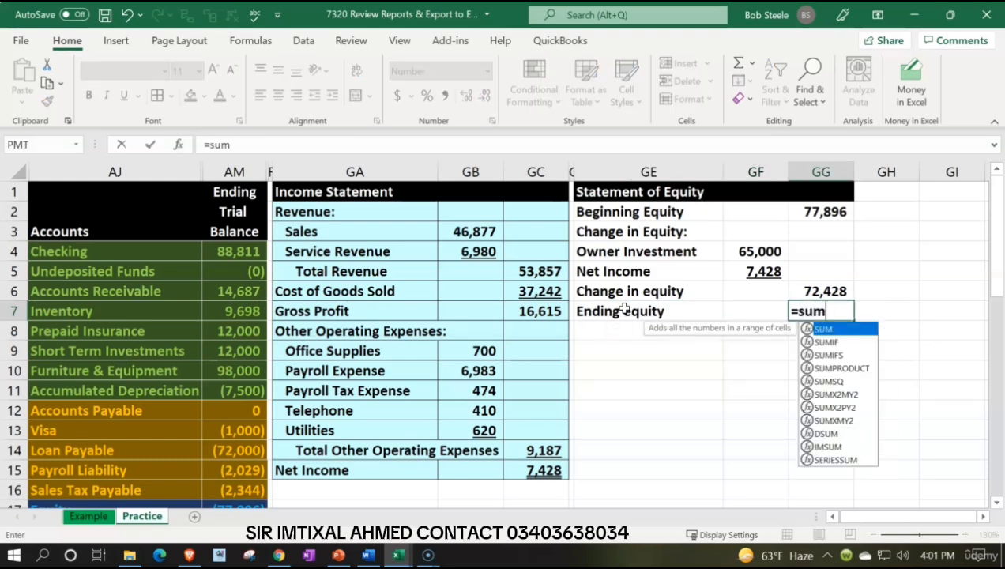
{"action": "key", "text": "Up"}
{"action": "key", "text": "shift+Up"}
{"action": "key", "text": "shift+Up"}
{"action": "key", "text": "shift+Up"}
{"action": "key", "text": "shift+Up"}
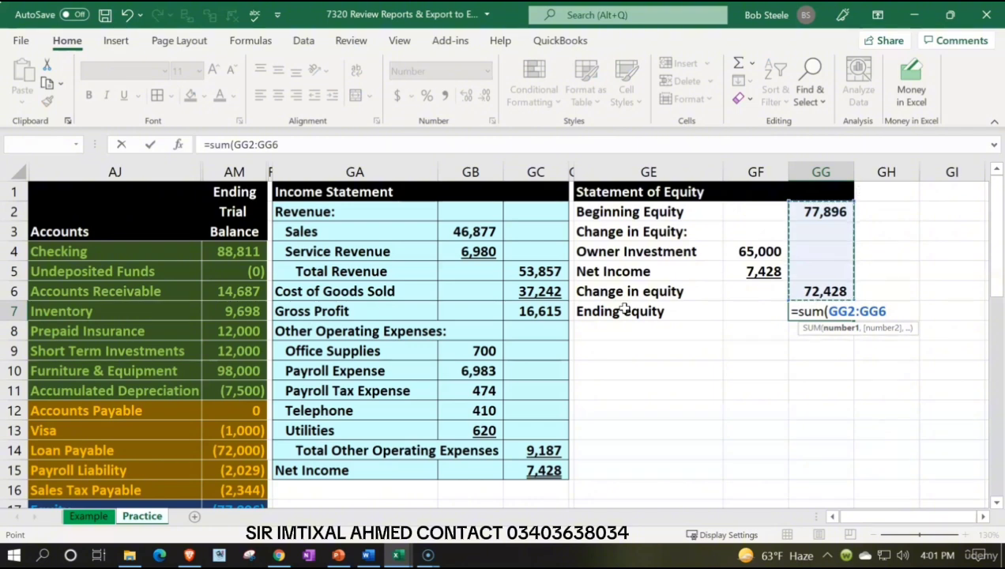
{"action": "key", "text": "Return"}
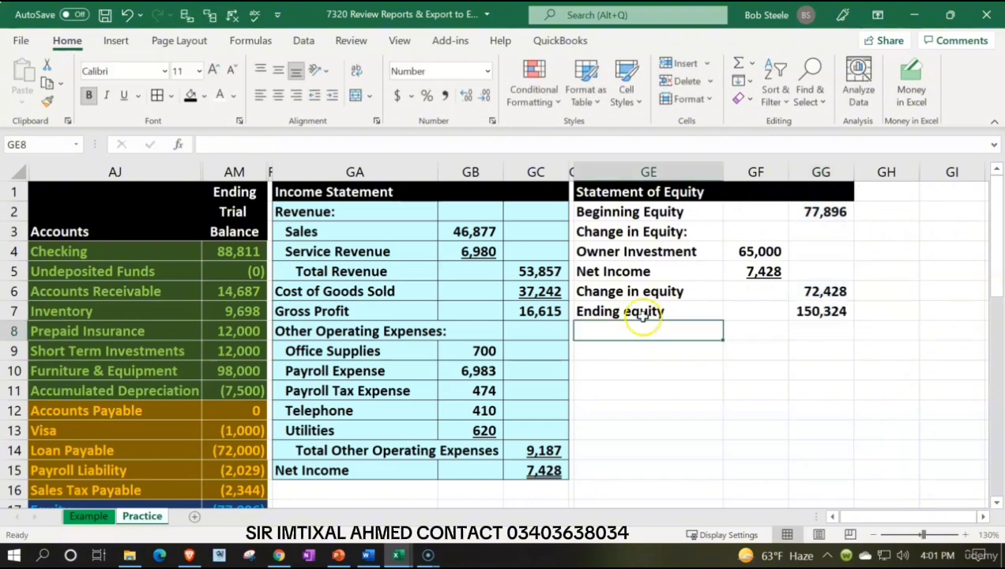
{"action": "left_click", "coordinate": [793, 289]}
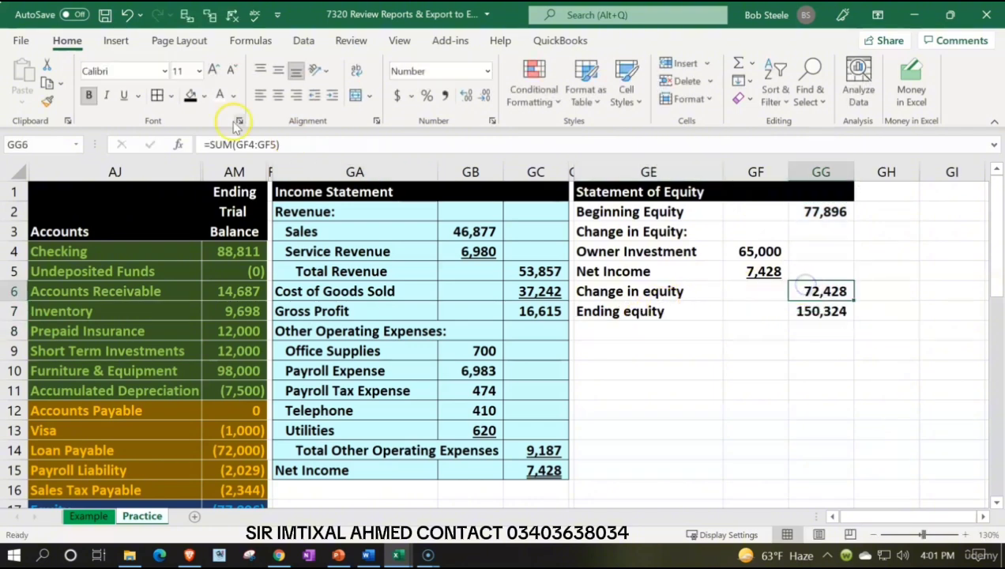
{"action": "left_click", "coordinate": [120, 95]}
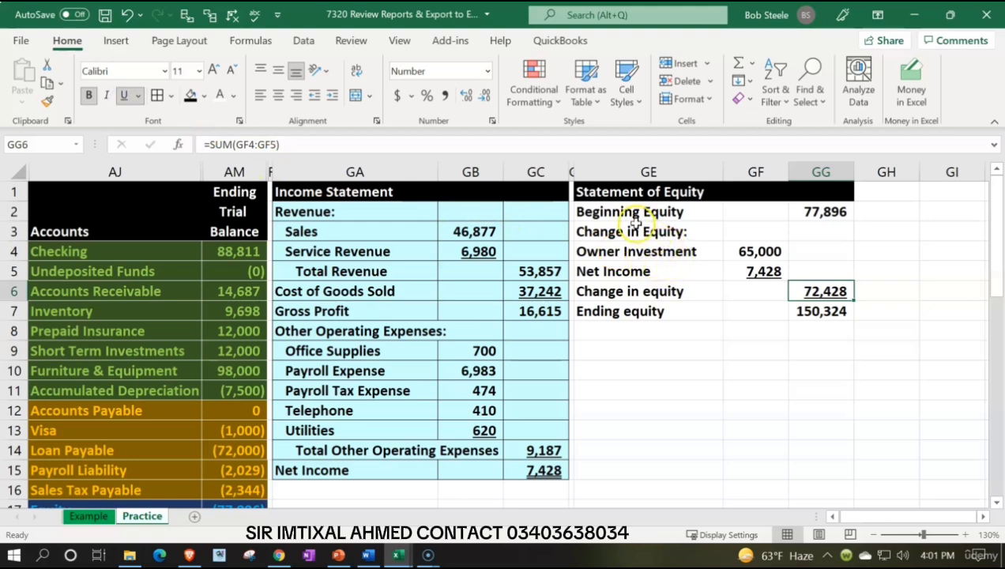
Step: Capitalize the word Equity in the labels so that GE7 reads "Ending Equity" and GE6 "Change in Equity"
{"action": "double_click", "coordinate": [637, 311]}
{"action": "key", "text": "BackSpace"}
{"action": "type", "text": "E"}
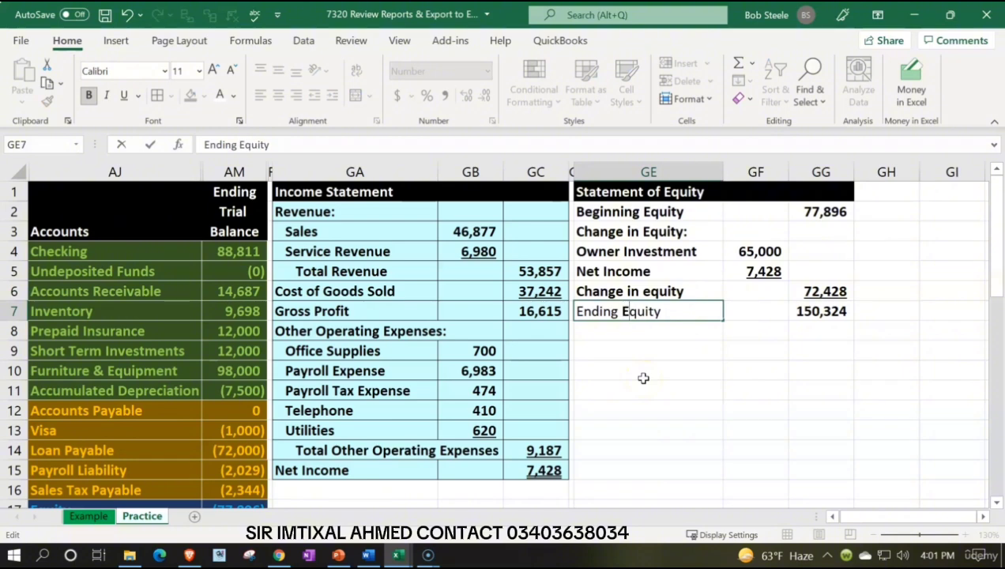
{"action": "key", "text": "Return"}
{"action": "left_click", "coordinate": [626, 292]}
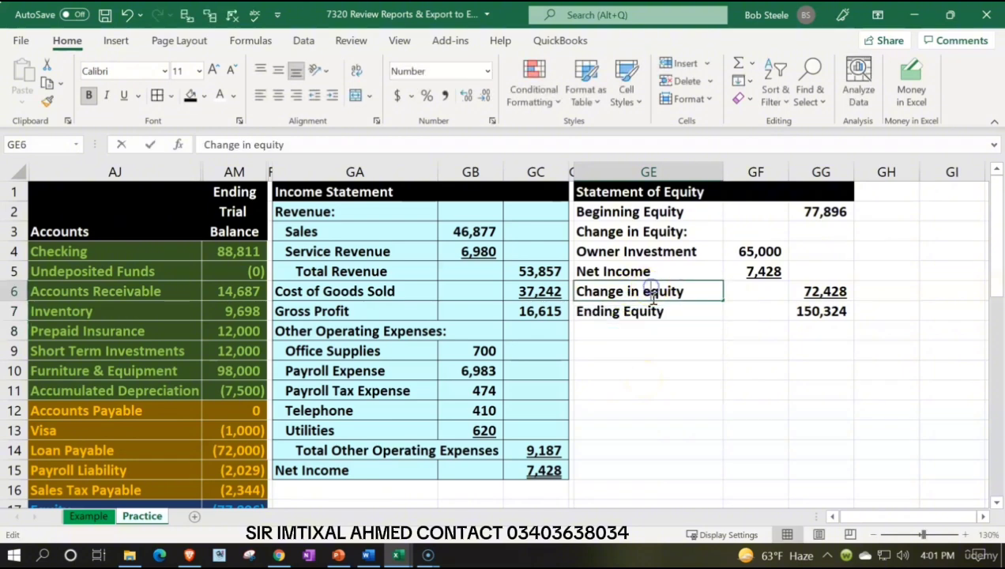
{"action": "double_click", "coordinate": [643, 291]}
{"action": "key", "text": "BackSpace"}
{"action": "type", "text": "E"}
{"action": "key", "text": "Return"}
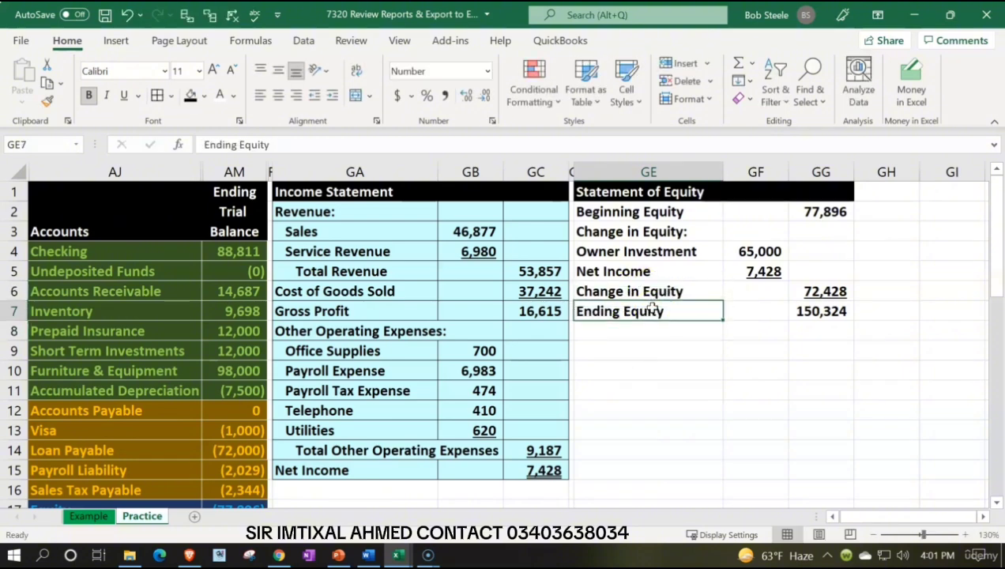
Step: Indent the labels in GE4:GE6 one level and the Change in Equity label in GE6 one level more
{"action": "left_click", "coordinate": [673, 212]}
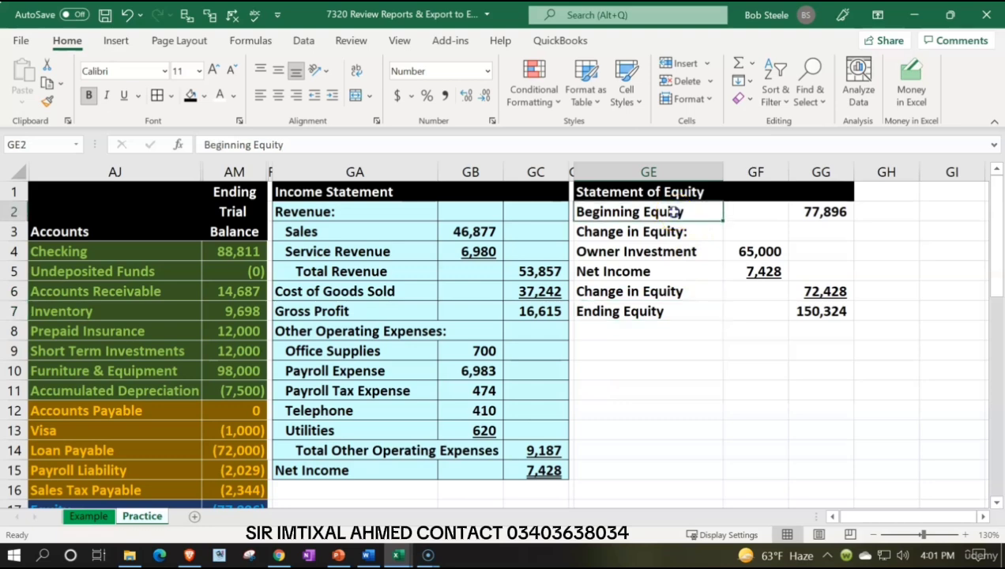
{"action": "left_click_drag", "start_coordinate": [662, 252], "coordinate": [656, 289]}
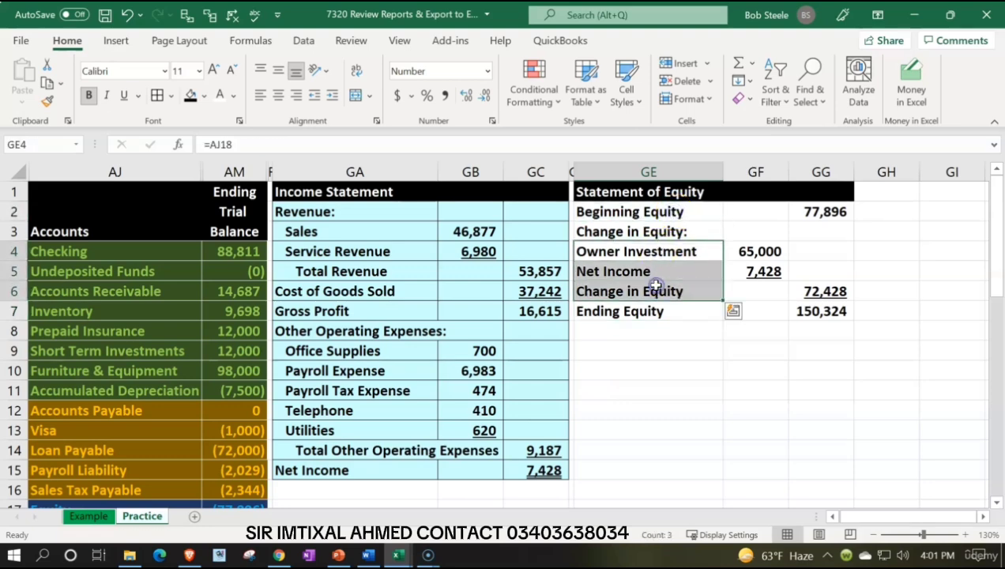
{"action": "left_click", "coordinate": [333, 94]}
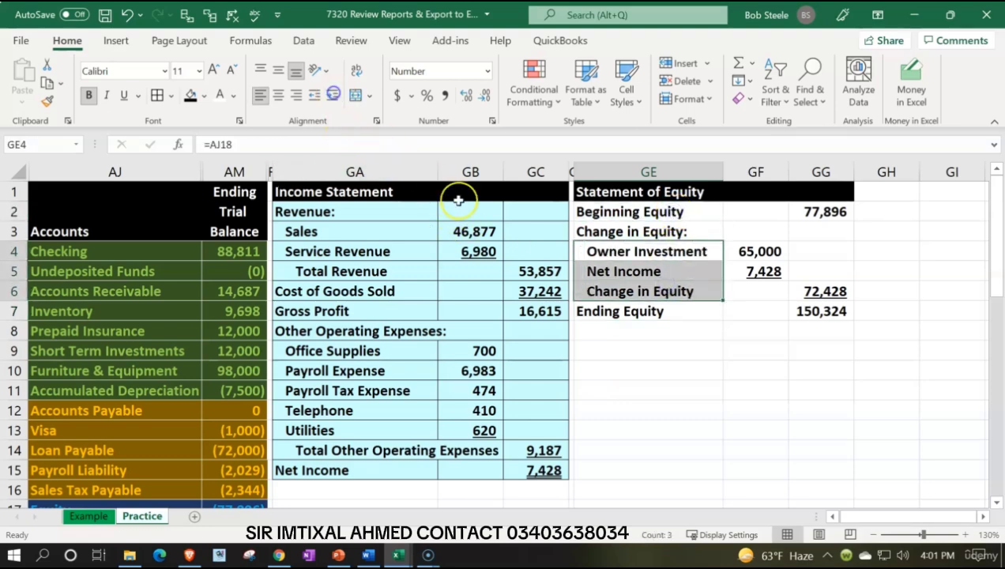
{"action": "left_click", "coordinate": [602, 289]}
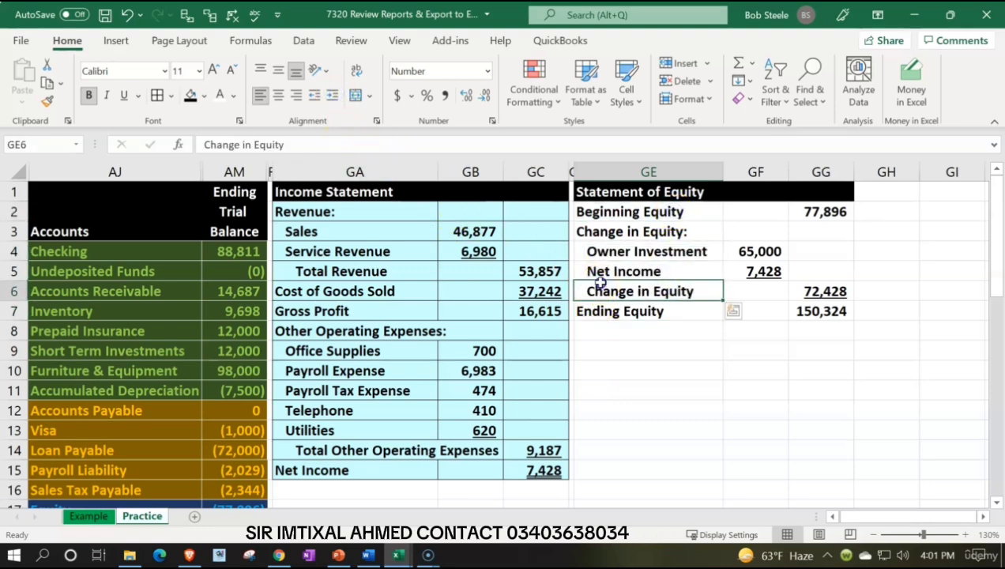
{"action": "left_click", "coordinate": [332, 94]}
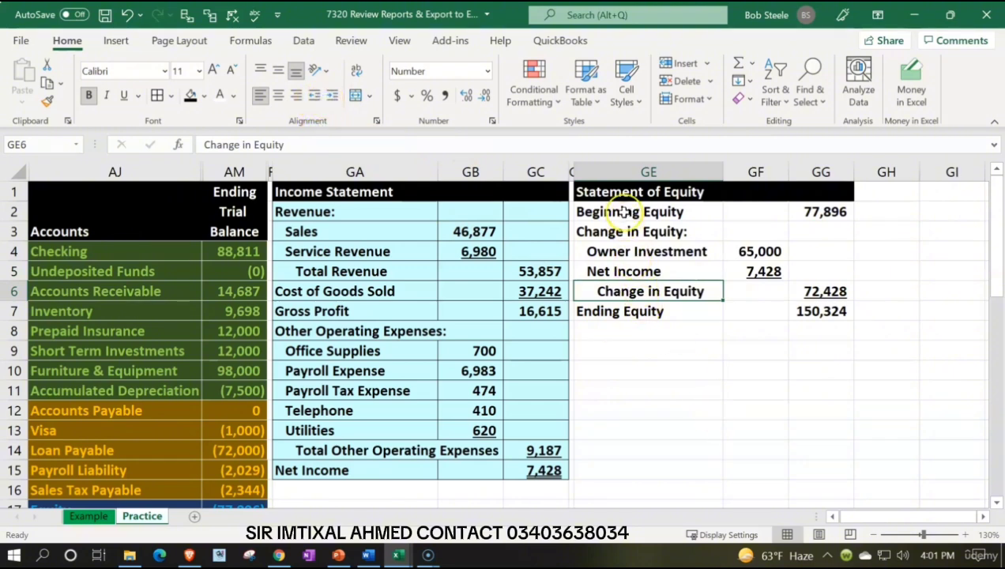
Step: Apply borders and the recently used light blue fill to the statement of equity in GE2:GG7
{"action": "left_click_drag", "start_coordinate": [610, 208], "coordinate": [806, 311]}
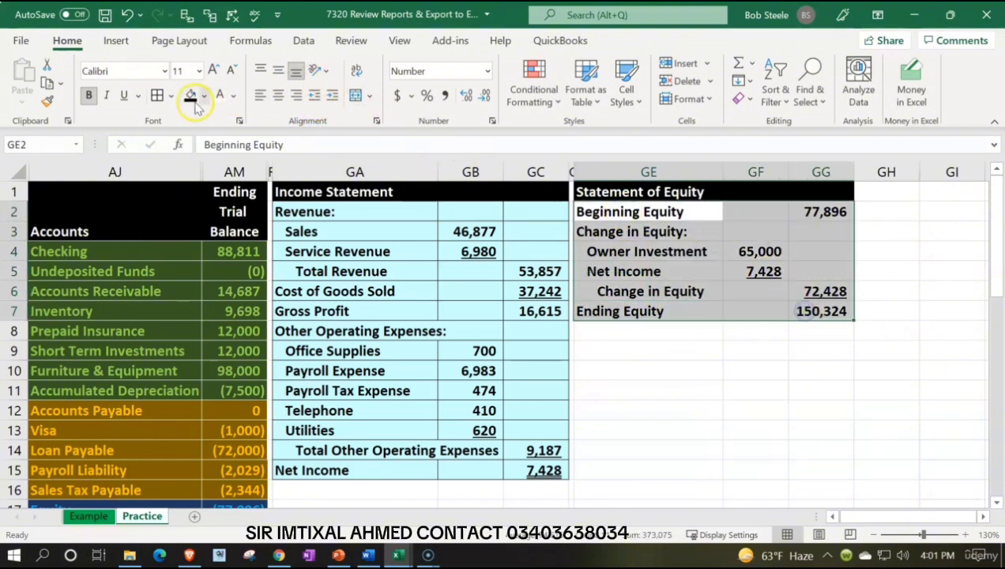
{"action": "left_click", "coordinate": [158, 95]}
{"action": "left_click", "coordinate": [203, 97]}
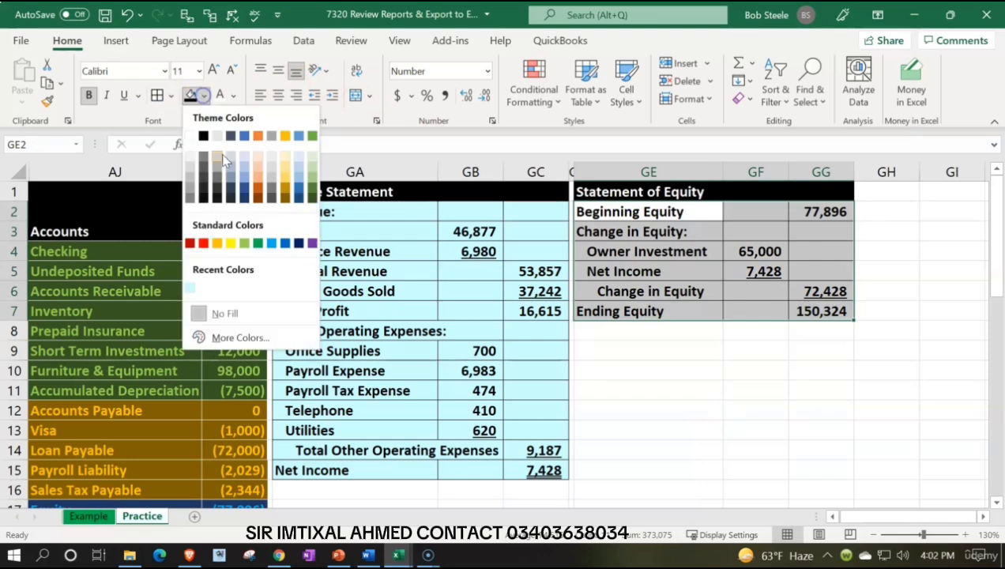
{"action": "left_click", "coordinate": [192, 290]}
{"action": "left_click", "coordinate": [324, 330]}
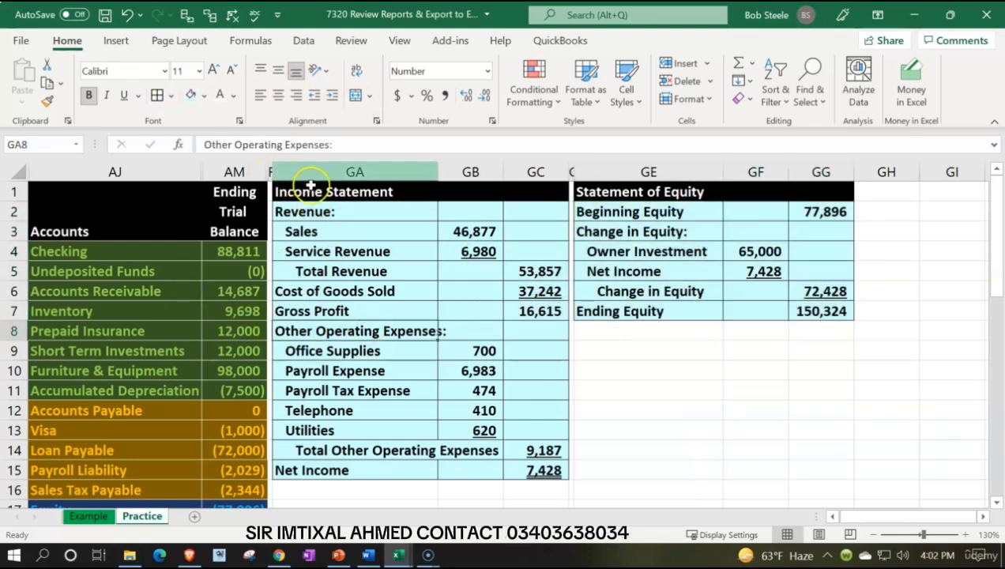
Step: Unhide the columns between the ending trial balance in AM and the income statement in GA
{"action": "left_click_drag", "start_coordinate": [234, 171], "coordinate": [277, 170]}
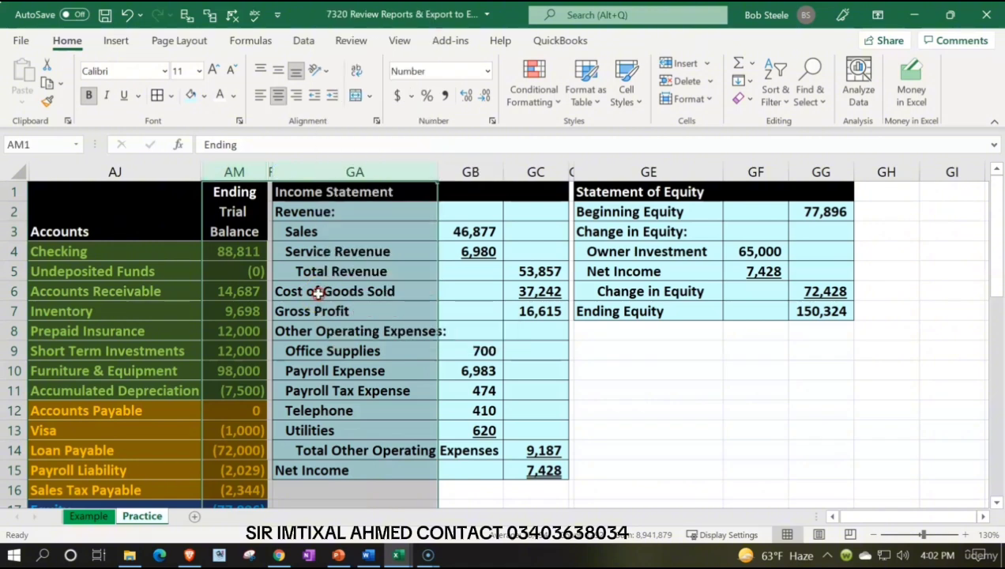
{"action": "right_click", "coordinate": [331, 242]}
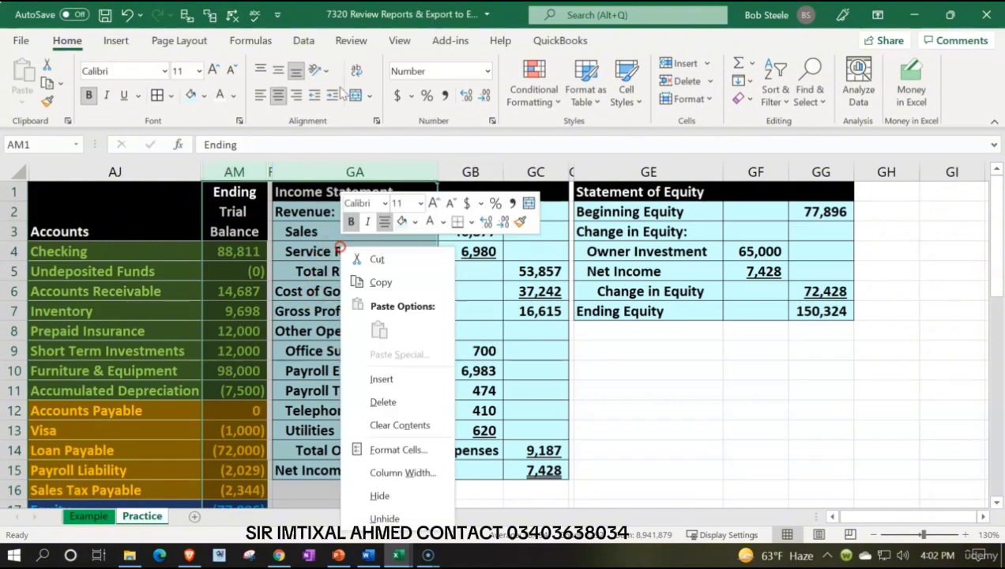
{"action": "left_click", "coordinate": [377, 515]}
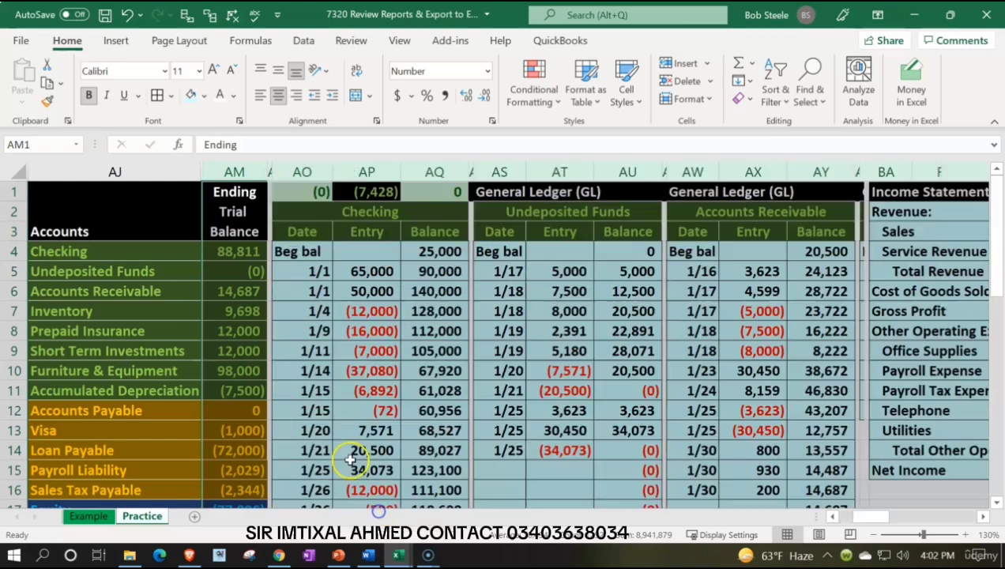
{"action": "left_click", "coordinate": [301, 350]}
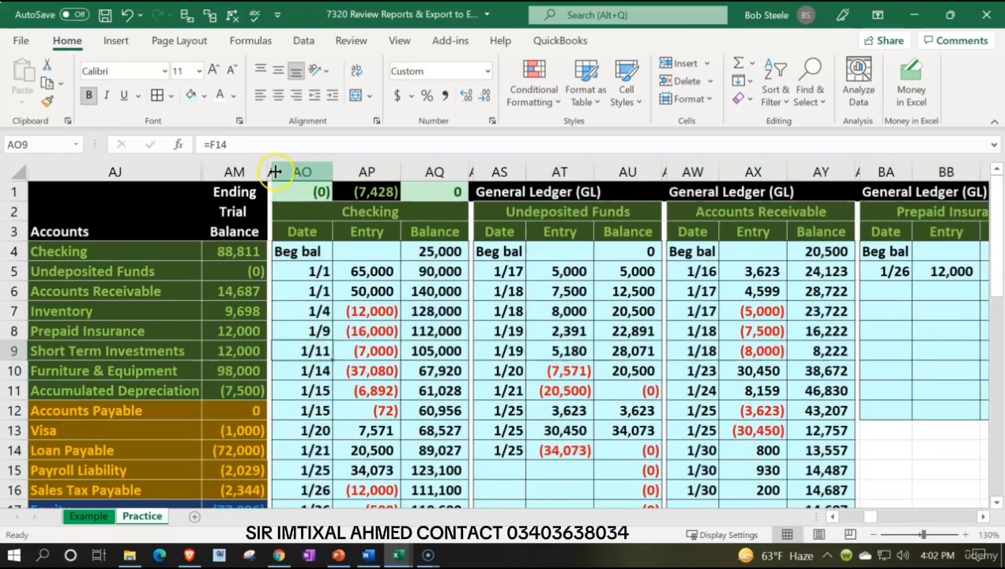
Step: Hide columns AN through FQ so the balance sheet sits beside the ending trial balance
{"action": "left_click_drag", "start_coordinate": [268, 169], "coordinate": [345, 261]}
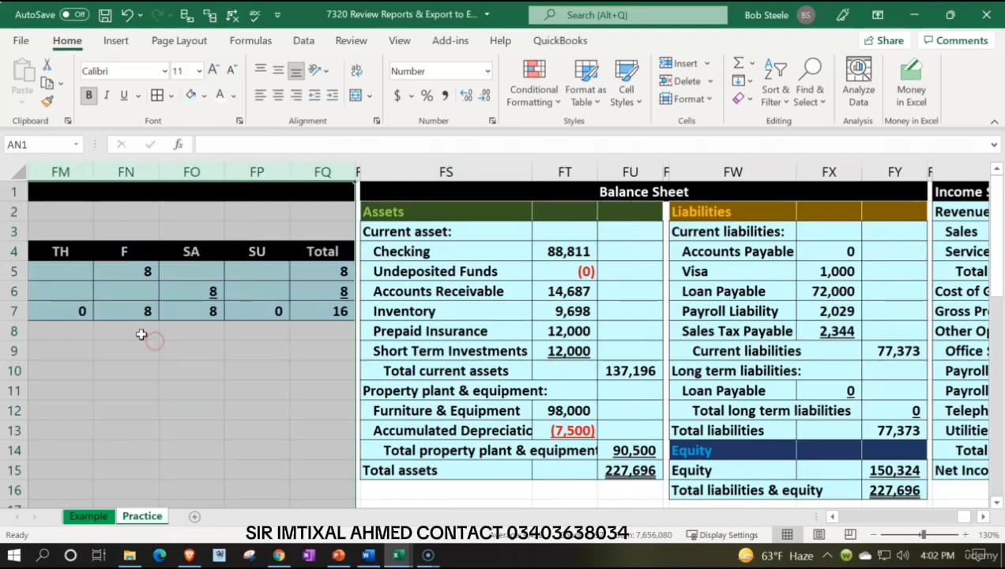
{"action": "right_click", "coordinate": [147, 346]}
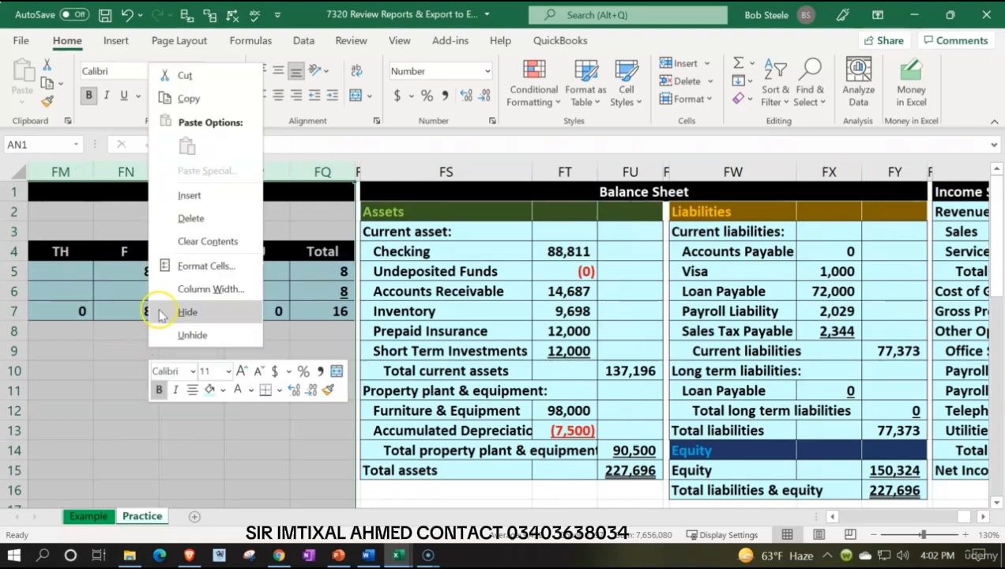
{"action": "left_click", "coordinate": [158, 313]}
{"action": "left_click", "coordinate": [191, 299]}
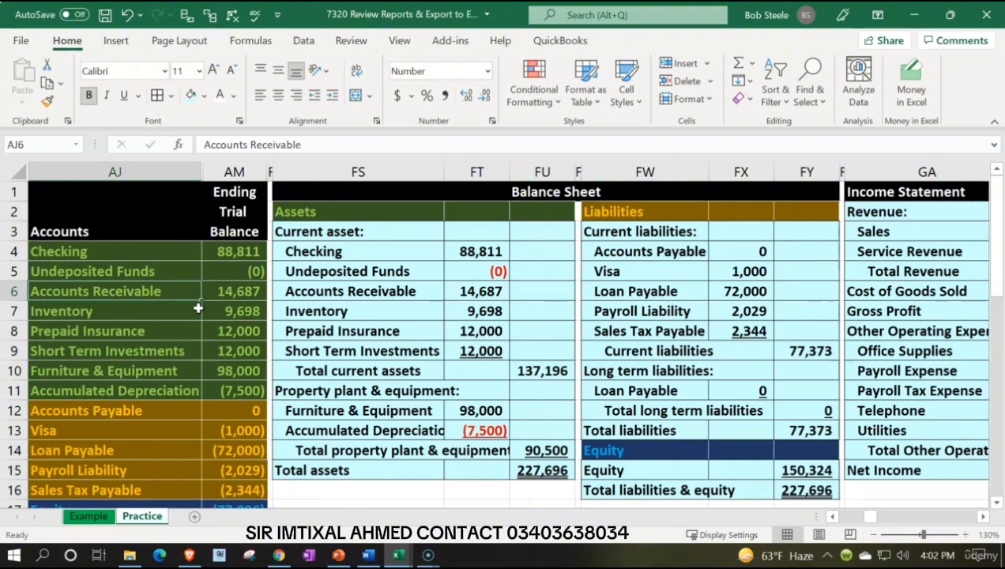
{"action": "key", "text": "Down"}
{"action": "key", "text": "Down"}
{"action": "key", "text": "Right"}
{"action": "key", "text": "Right"}
{"action": "type", "text": "000"}
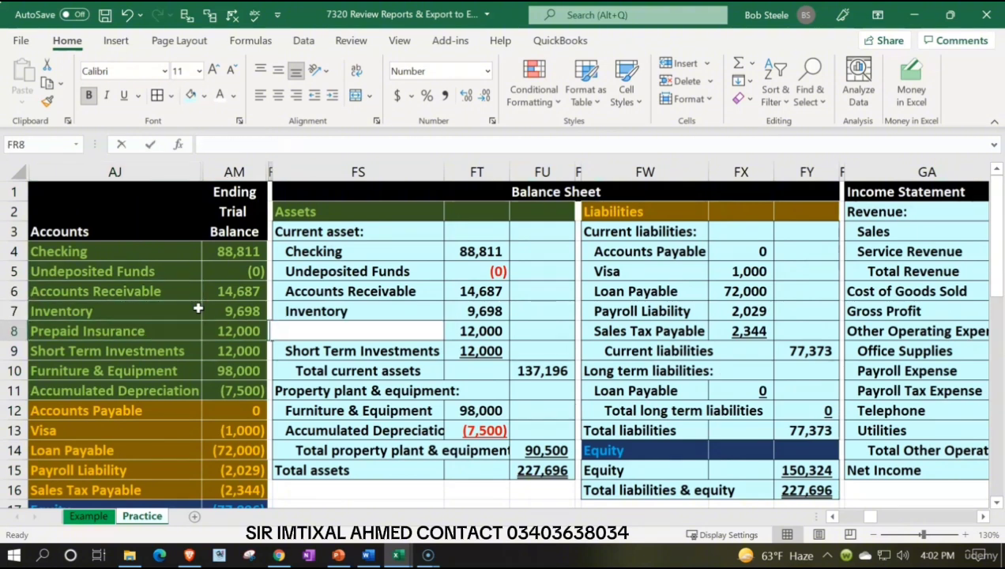
{"action": "key", "text": "Return"}
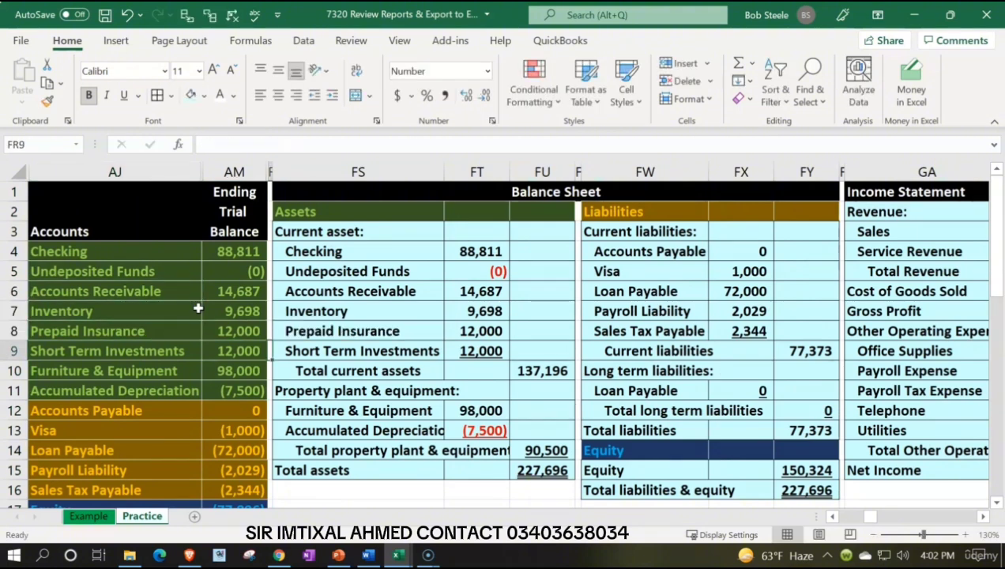
{"action": "key", "text": "Down"}
{"action": "key", "text": "Down"}
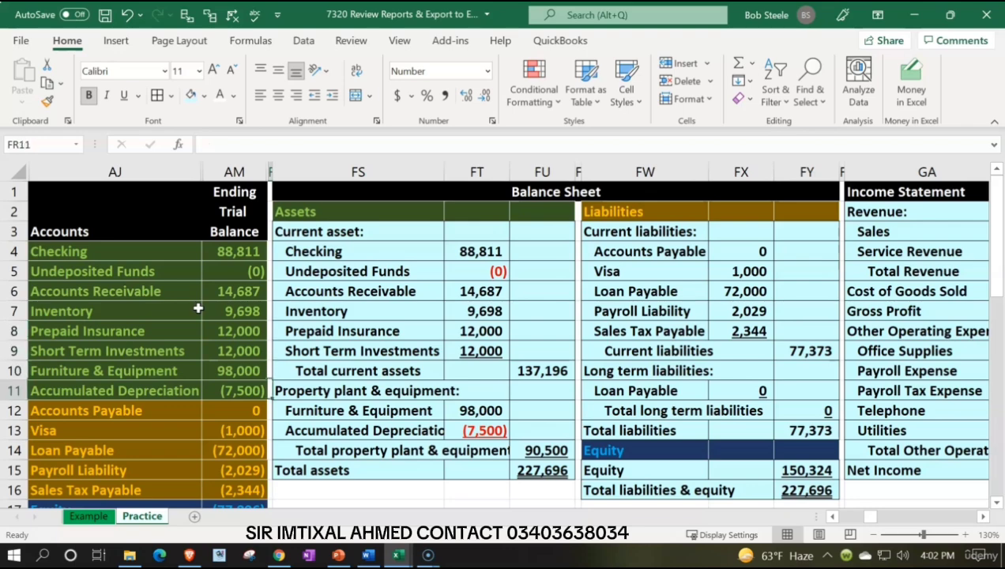
Step: Review the balance sheet, covering total assets in FU15 and total liabilities and equity in FY16
{"action": "key", "text": "Right"}
{"action": "key", "text": "Right"}
{"action": "key", "text": "Down"}
{"action": "key", "text": "Down"}
{"action": "key", "text": "Down"}
{"action": "key", "text": "Down"}
{"action": "key", "text": "Right"}
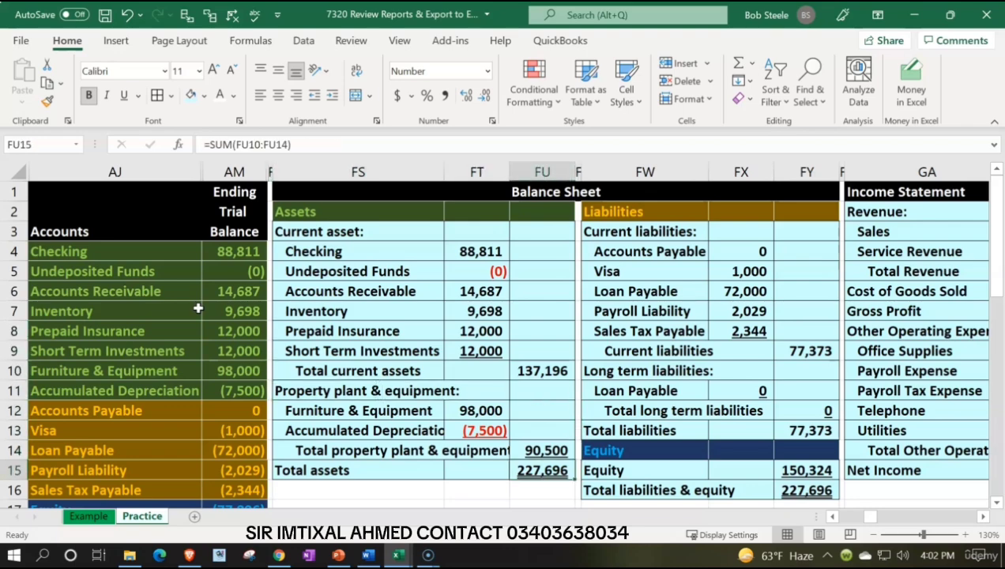
{"action": "key", "text": "Right"}
{"action": "key", "text": "Right"}
{"action": "key", "text": "Right"}
{"action": "key", "text": "Right"}
{"action": "key", "text": "Down"}
Step: Review the income statement down to the net income formula in GC15
{"action": "key", "text": "Right"}
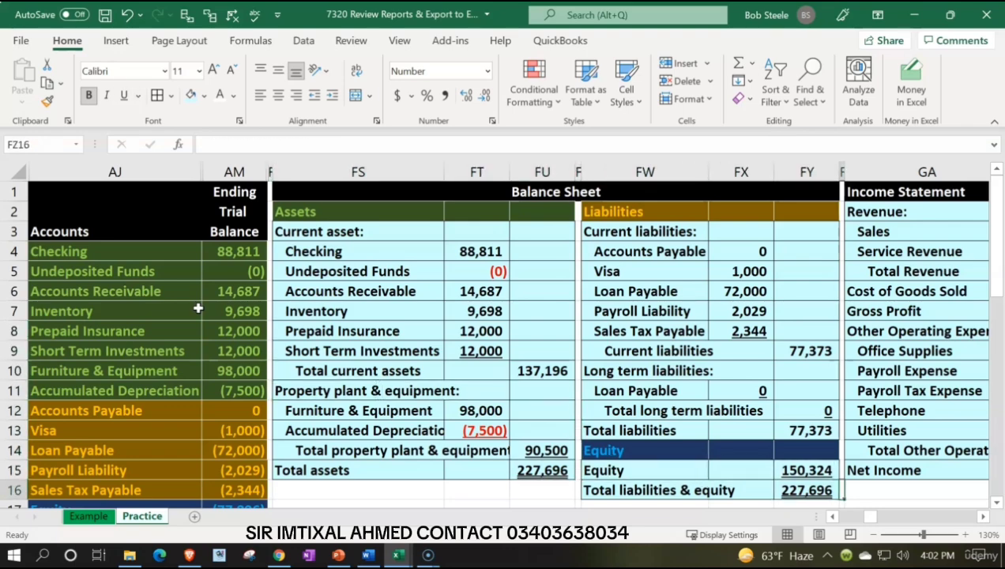
{"action": "key", "text": "Right"}
{"action": "key", "text": "Right"}
{"action": "key", "text": "Right"}
{"action": "key", "text": "Up"}
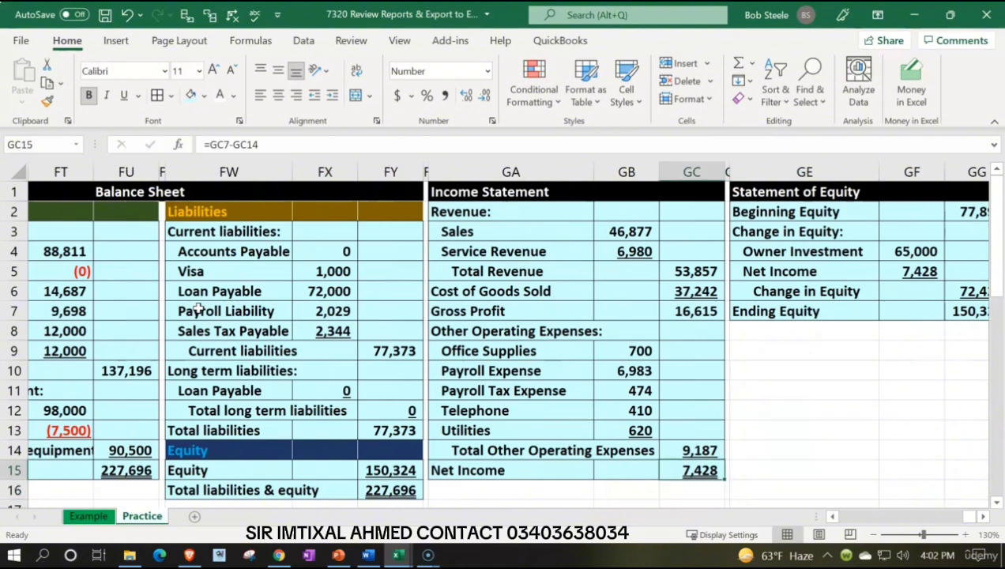
{"action": "key", "text": "Right"}
{"action": "key", "text": "Right"}
{"action": "key", "text": "Right"}
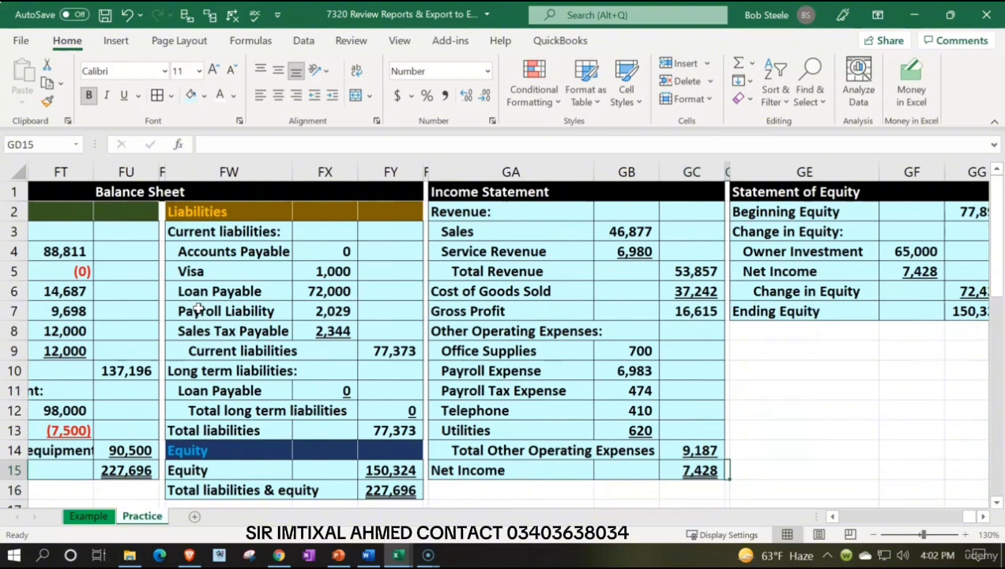
Step: Examine the statement of equity from Beginning Equity through the change in equity to the Ending Equity formula in GG7
{"action": "key", "text": "Up"}
{"action": "key", "text": "Up"}
{"action": "key", "text": "Up"}
{"action": "key", "text": "Up"}
{"action": "key", "text": "Up"}
{"action": "key", "text": "Up"}
{"action": "key", "text": "Up"}
{"action": "key", "text": "Up"}
{"action": "key", "text": "Up"}
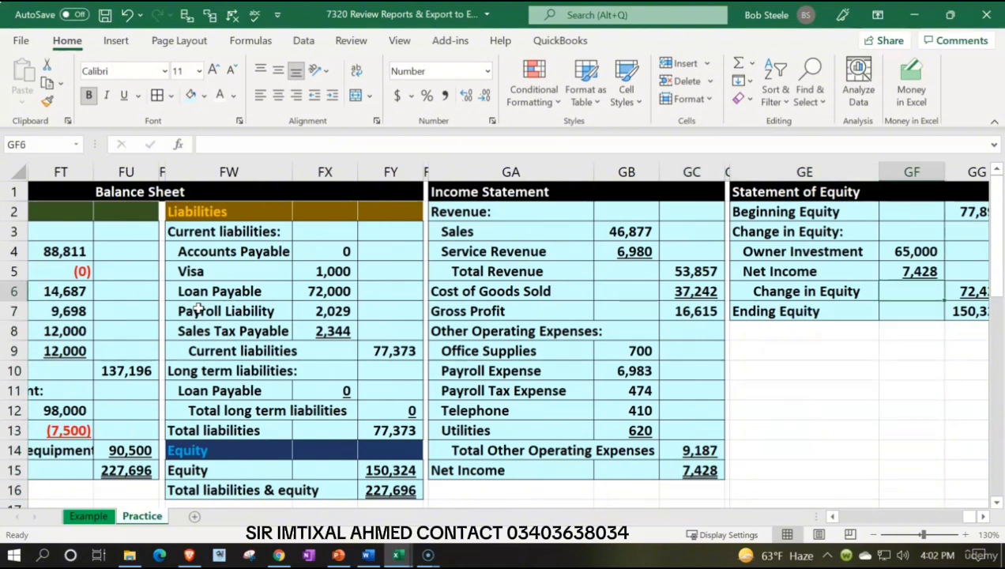
{"action": "key", "text": "Right"}
{"action": "key", "text": "Up"}
{"action": "key", "text": "Up"}
{"action": "key", "text": "Up"}
{"action": "key", "text": "Up"}
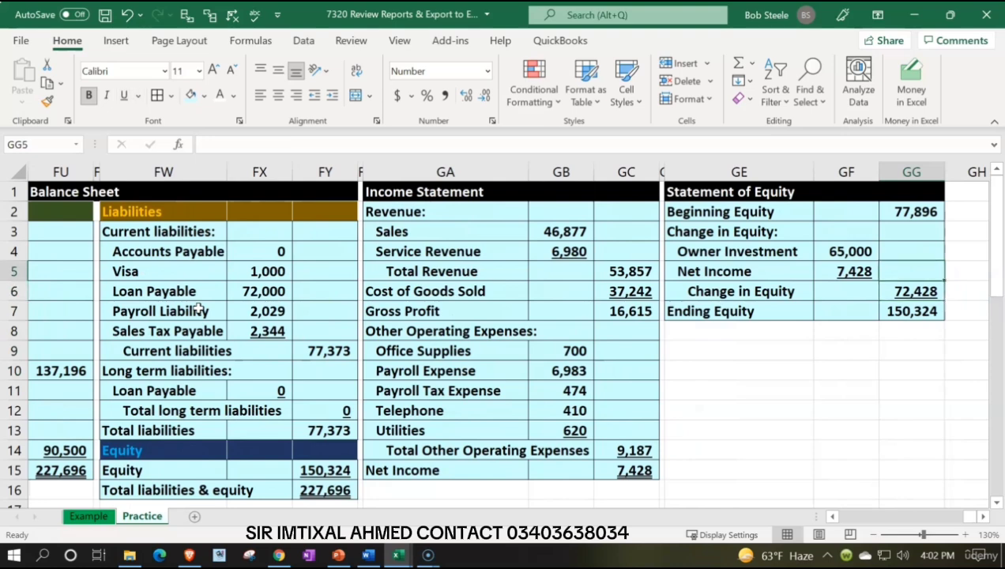
{"action": "key", "text": "Left"}
{"action": "key", "text": "Left"}
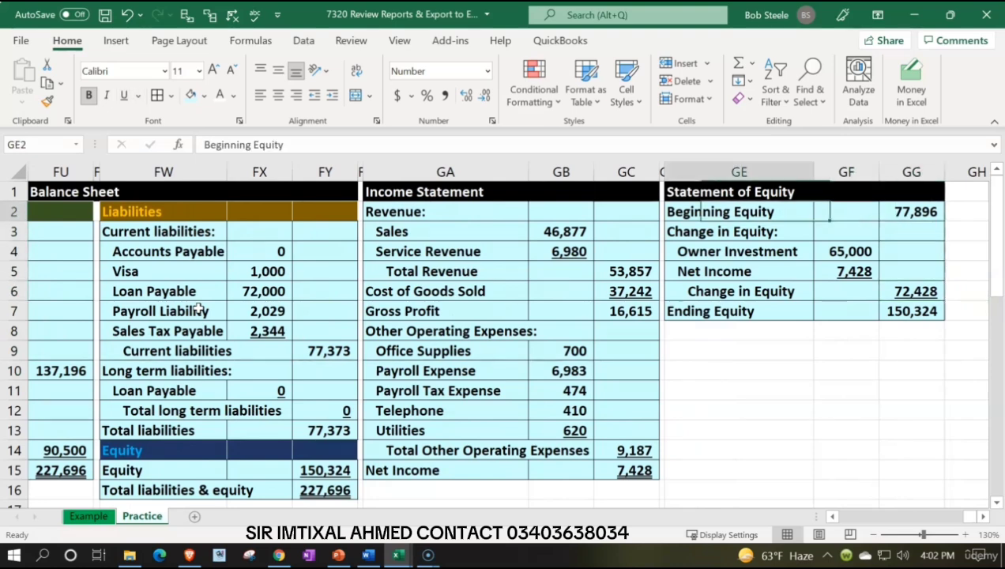
{"action": "key", "text": "Down"}
{"action": "key", "text": "Down"}
{"action": "key", "text": "Down"}
{"action": "key", "text": "Right"}
{"action": "key", "text": "Right"}
Step: Examine the balance sheet's Equity formula in FY15 and the trial balance range AM17:AM26 it sums
{"action": "key", "text": "Down"}
{"action": "key", "text": "Down"}
{"action": "key", "text": "ctrl+u"}
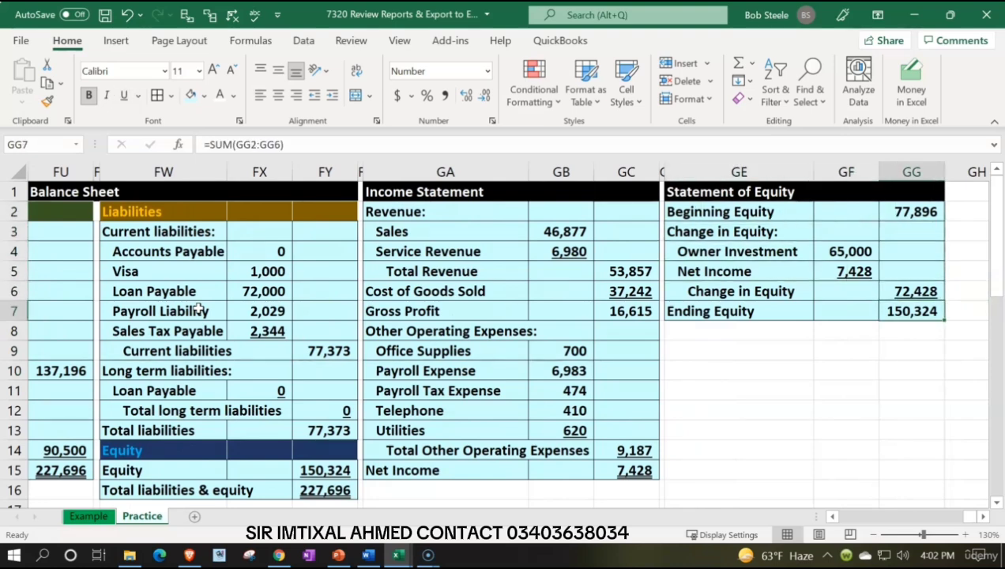
{"action": "key", "text": "Down"}
{"action": "key", "text": "Down"}
{"action": "key", "text": "Left"}
{"action": "key", "text": "Left"}
{"action": "key", "text": "Left"}
{"action": "key", "text": "Left"}
{"action": "key", "text": "Left"}
{"action": "key", "text": "Left"}
{"action": "key", "text": "Left"}
{"action": "key", "text": "Left"}
{"action": "key", "text": "Left"}
{"action": "key", "text": "Left"}
{"action": "key", "text": "Left"}
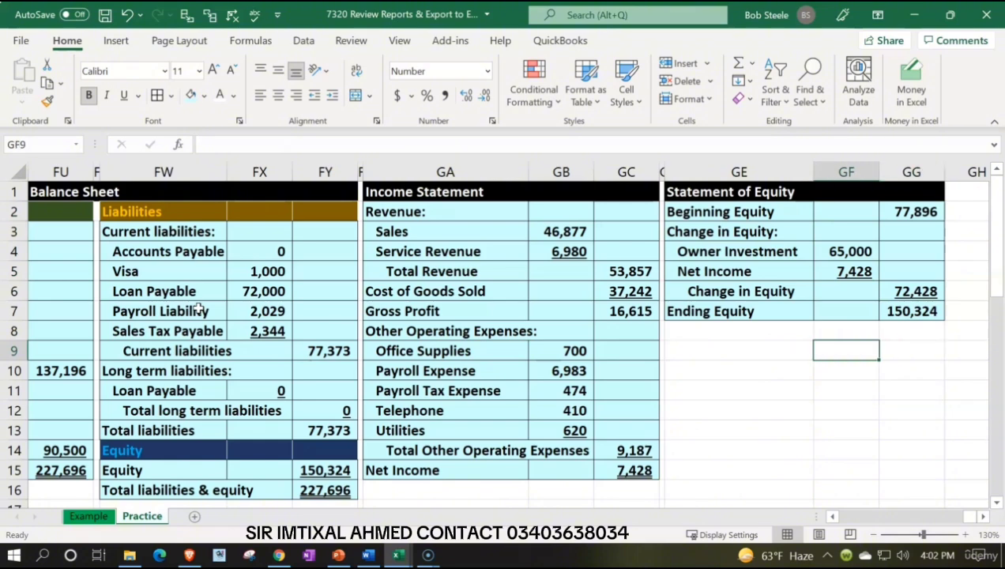
{"action": "key", "text": "Left"}
{"action": "key", "text": "Left"}
{"action": "key", "text": "Left"}
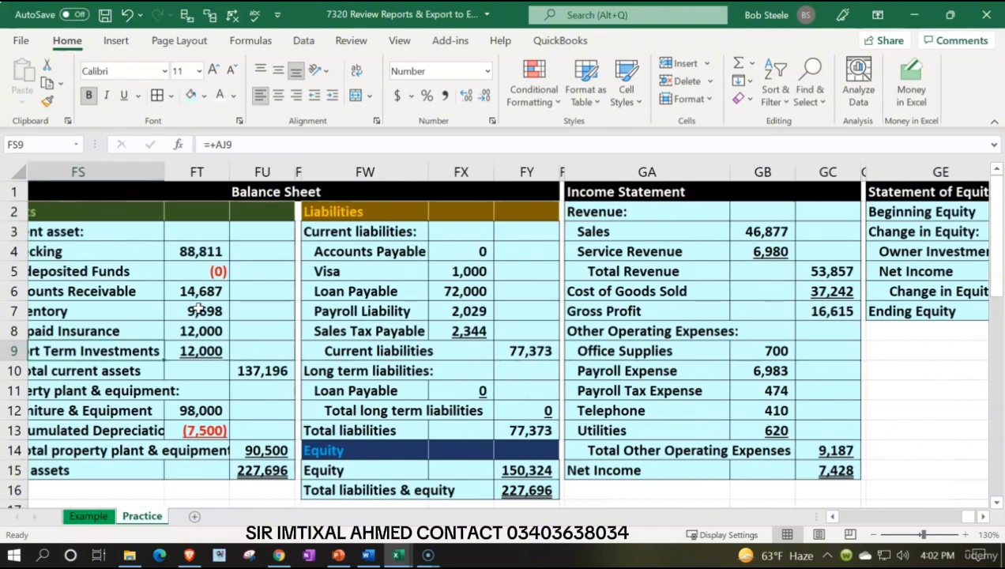
{"action": "key", "text": "Right"}
{"action": "key", "text": "Right"}
{"action": "key", "text": "Right"}
{"action": "key", "text": "Right"}
{"action": "key", "text": "Down"}
{"action": "key", "text": "Down"}
{"action": "key", "text": "Down"}
{"action": "key", "text": "Down"}
{"action": "key", "text": "Down"}
{"action": "key", "text": "Down"}
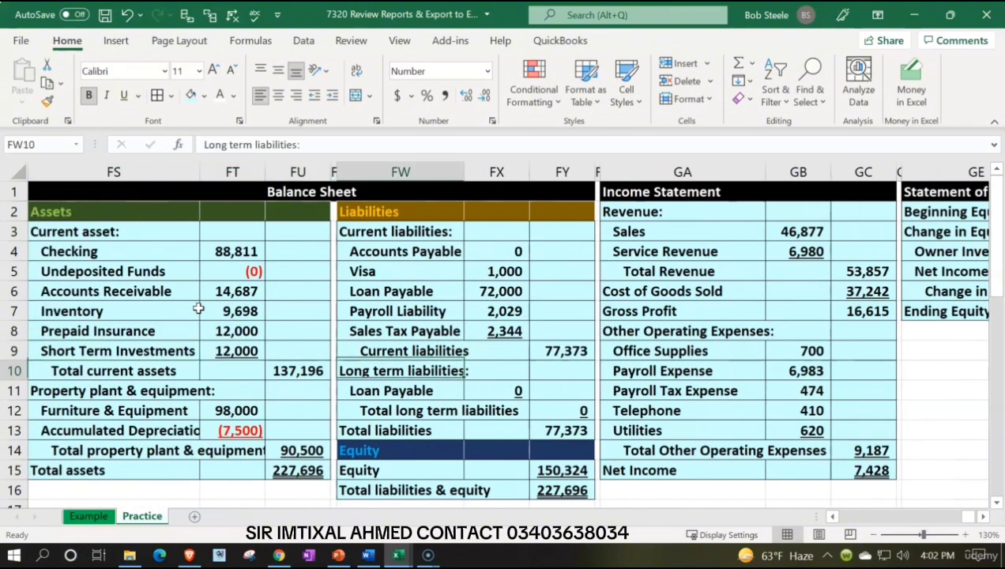
{"action": "key", "text": "Right"}
{"action": "key", "text": "Right"}
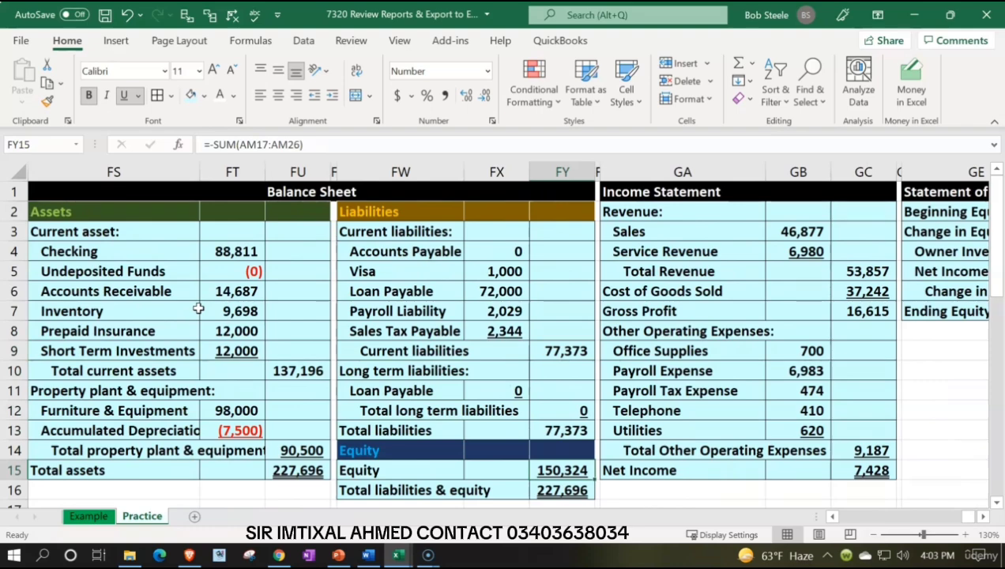
{"action": "double_click", "coordinate": [566, 470]}
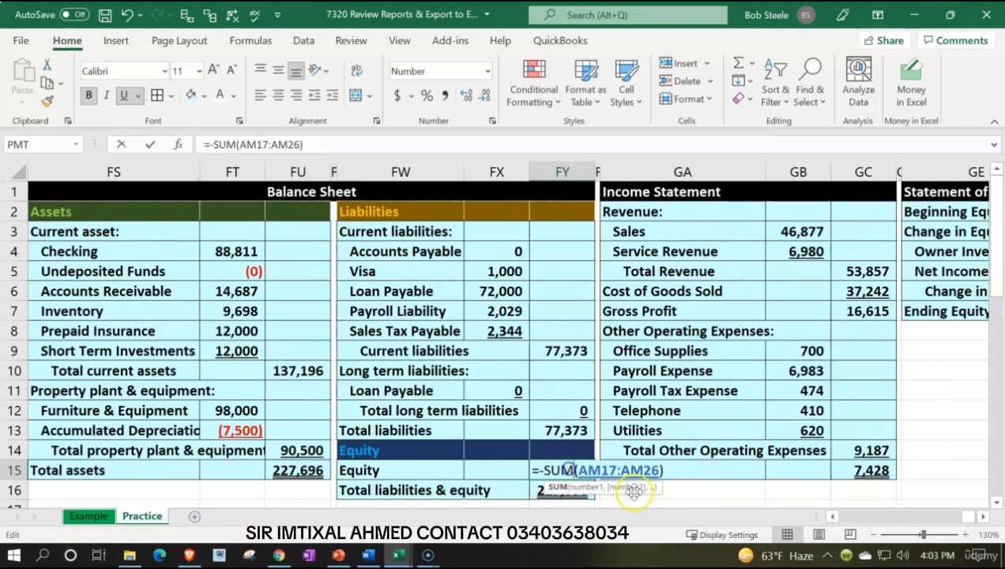
{"action": "left_click", "coordinate": [833, 516]}
{"action": "left_click", "coordinate": [833, 516]}
{"action": "scroll", "coordinate": [301, 366], "scroll_direction": "down", "scroll_amount": 4}
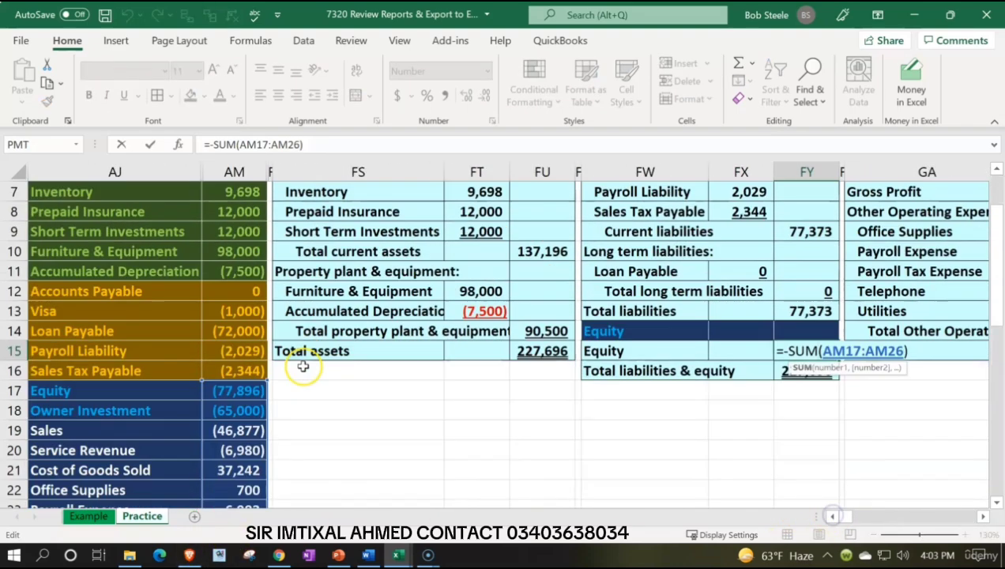
{"action": "key", "text": "Return"}
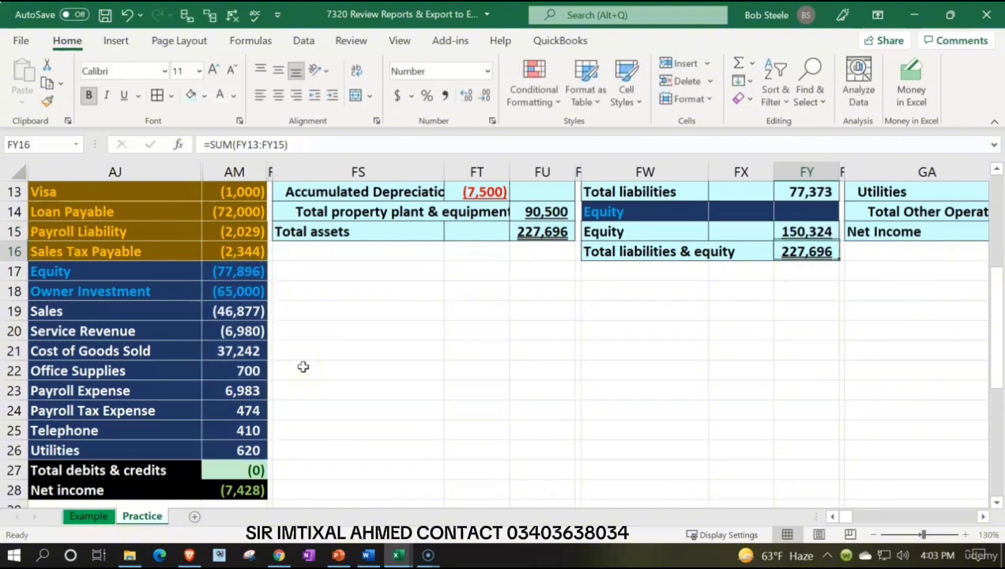
Step: Replace the balance sheet's Equity formula in FY15 with a link to Ending Equity in GG7
{"action": "key", "text": "Up"}
{"action": "scroll", "coordinate": [500, 345], "scroll_direction": "up", "scroll_amount": 3}
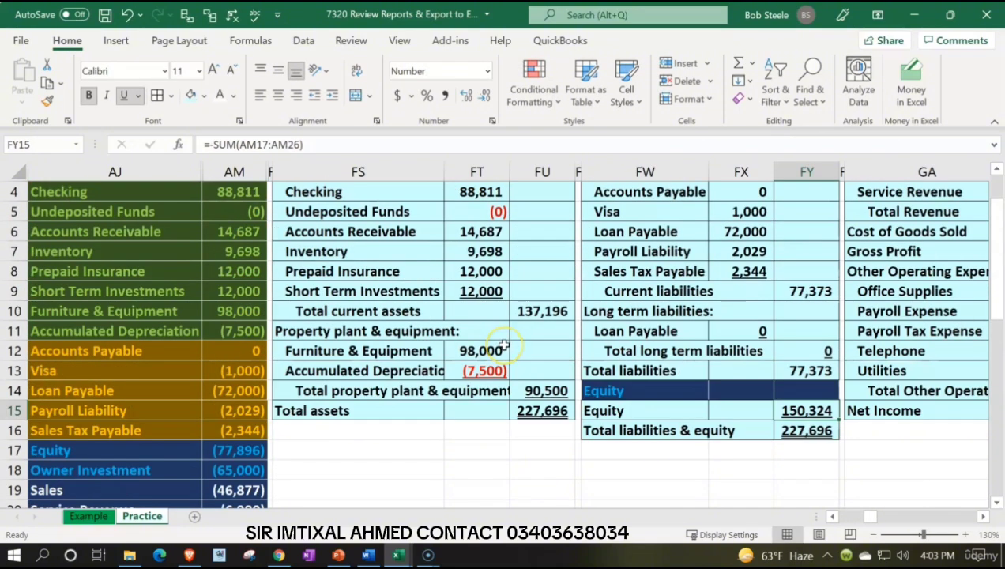
{"action": "type", "text": "="}
{"action": "key", "text": "Right"}
{"action": "key", "text": "Right"}
{"action": "key", "text": "Right"}
{"action": "key", "text": "Right"}
{"action": "key", "text": "Right"}
{"action": "key", "text": "Right"}
{"action": "key", "text": "Right"}
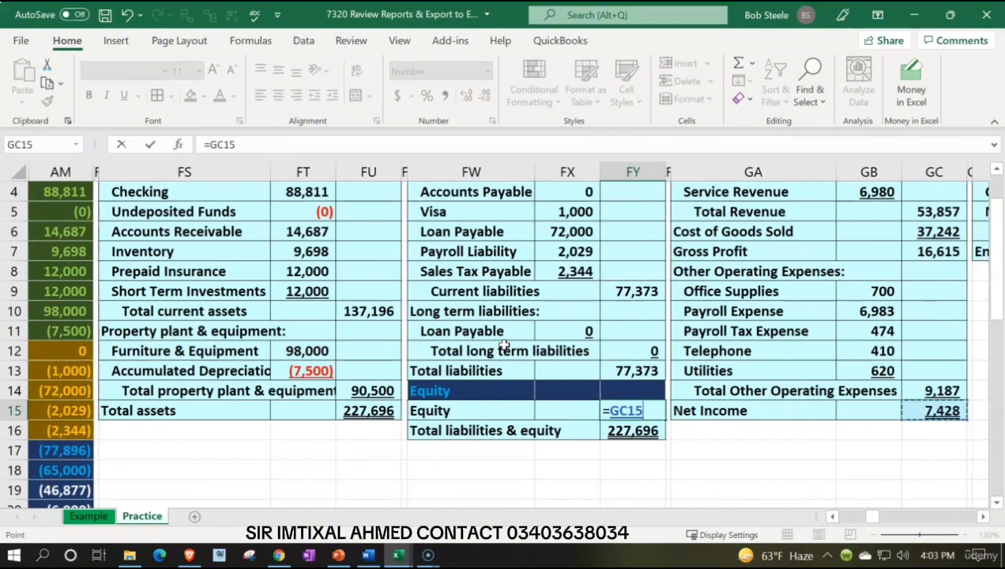
{"action": "key", "text": "Right"}
{"action": "key", "text": "Up"}
{"action": "key", "text": "Up"}
{"action": "key", "text": "Up"}
{"action": "key", "text": "Up"}
{"action": "key", "text": "Up"}
{"action": "key", "text": "Up"}
{"action": "key", "text": "Up"}
{"action": "key", "text": "Up"}
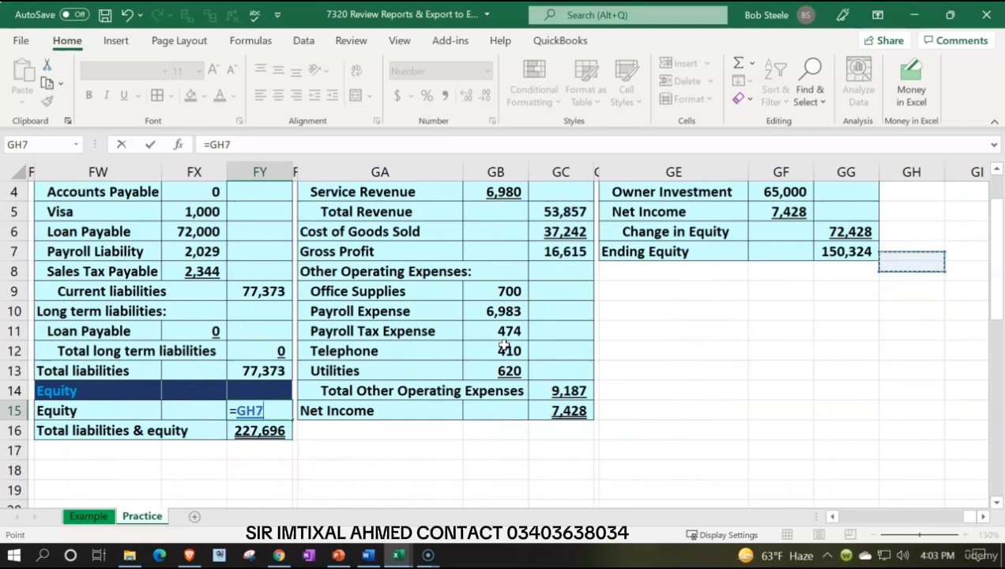
{"action": "key", "text": "Left"}
{"action": "key", "text": "Return"}
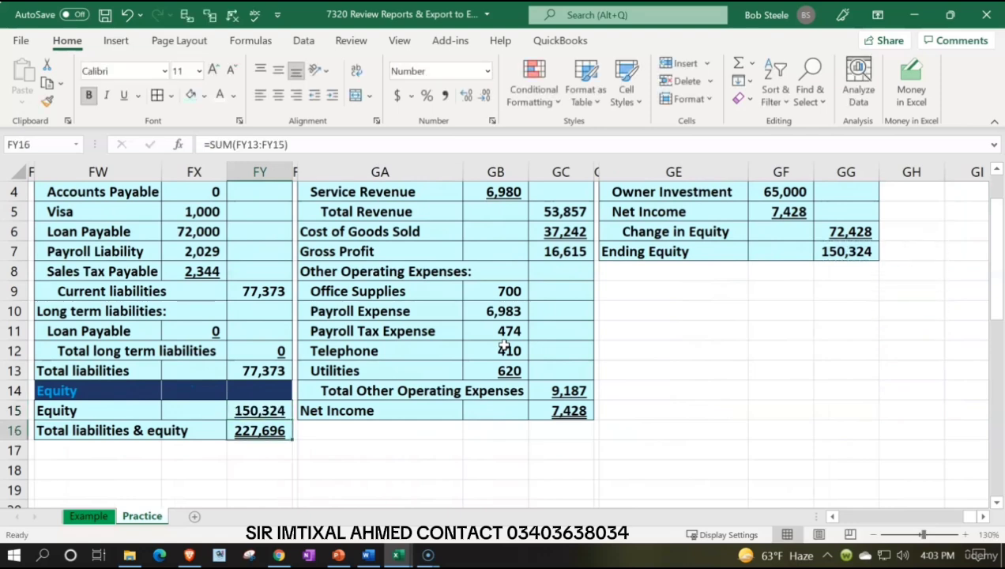
Step: Compare the balance sheet's assets, liabilities and equity with the accounts in the ending trial balance, down to its net income row
{"action": "key", "text": "Left"}
{"action": "key", "text": "Left"}
{"action": "key", "text": "Left"}
{"action": "key", "text": "Left"}
{"action": "key", "text": "Left"}
{"action": "key", "text": "Left"}
{"action": "key", "text": "Left"}
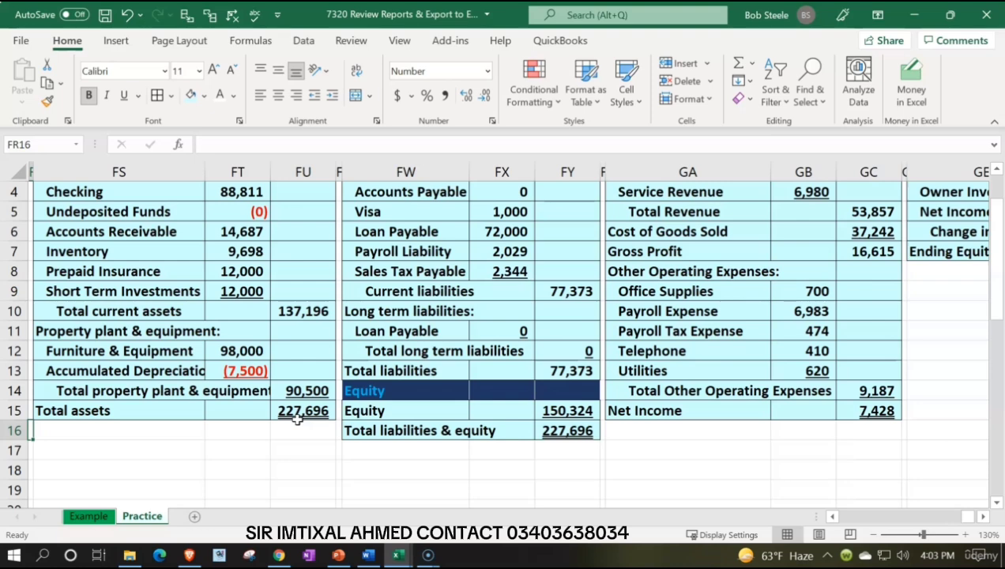
{"action": "key", "text": "ctrl+Left"}
{"action": "key", "text": "ctrl+Left"}
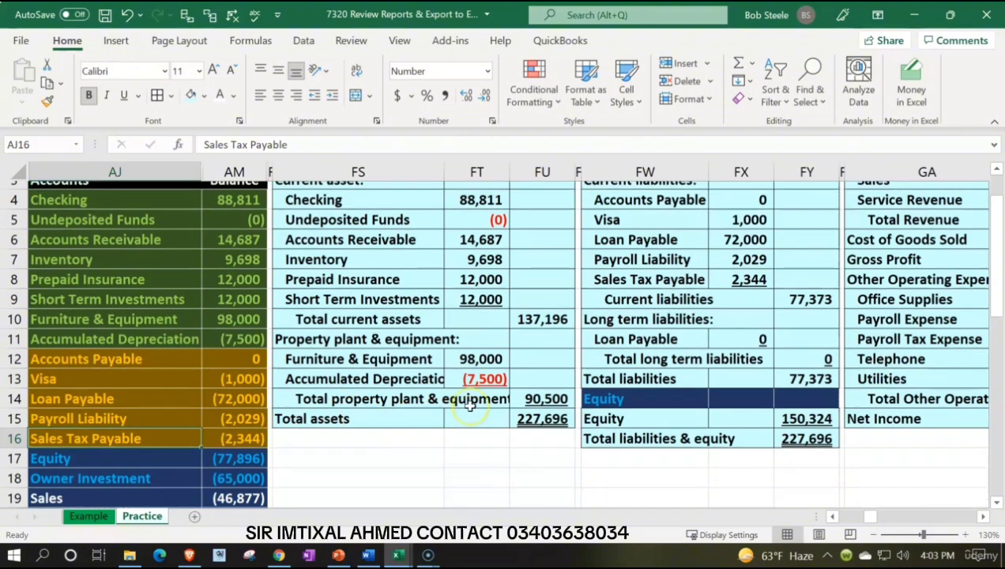
{"action": "scroll", "coordinate": [465, 403], "scroll_direction": "up", "scroll_amount": 1}
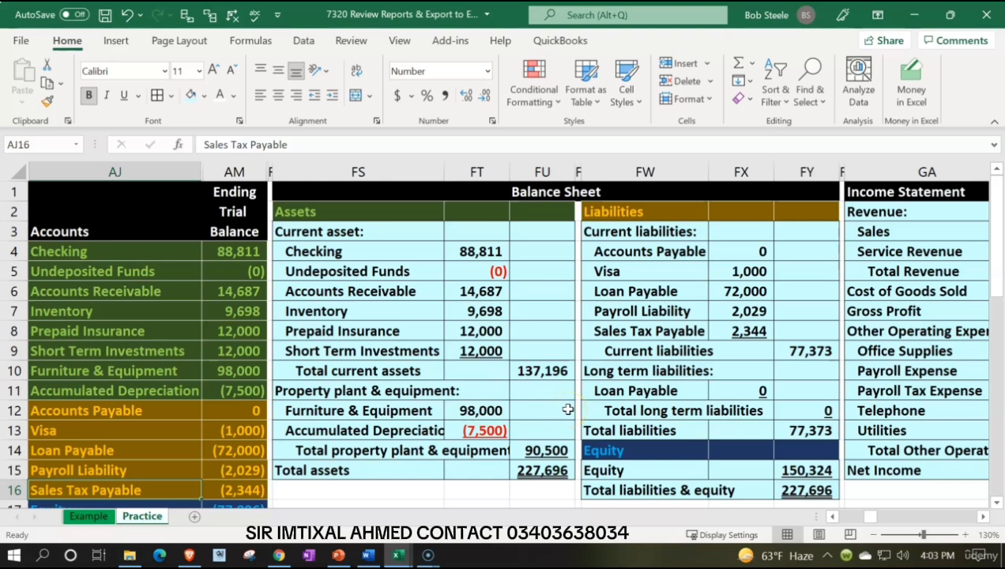
{"action": "left_click", "coordinate": [649, 367]}
{"action": "scroll", "coordinate": [652, 366], "scroll_direction": "down", "scroll_amount": 1}
{"action": "scroll", "coordinate": [652, 366], "scroll_direction": "down", "scroll_amount": 1}
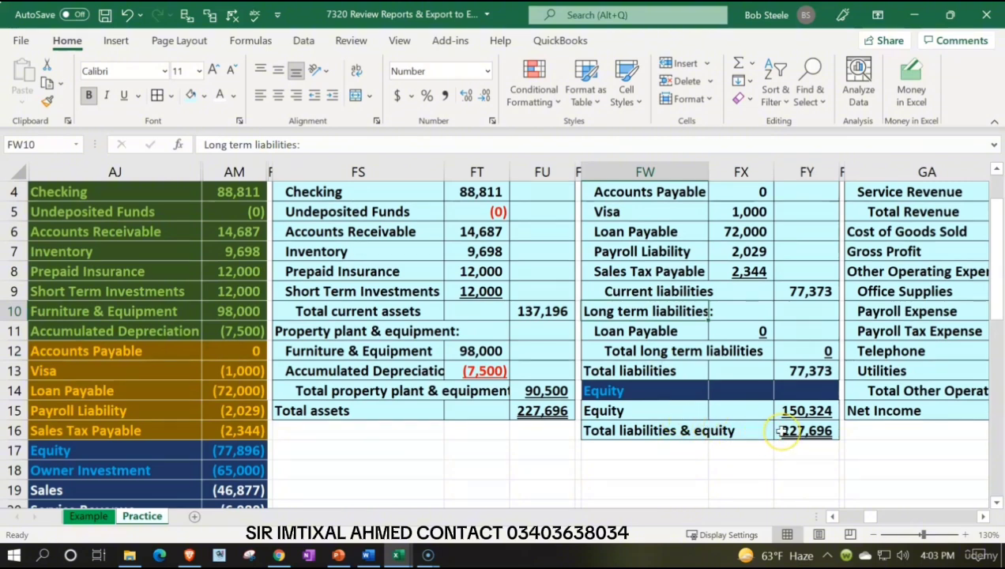
{"action": "scroll", "coordinate": [779, 430], "scroll_direction": "down", "scroll_amount": 3}
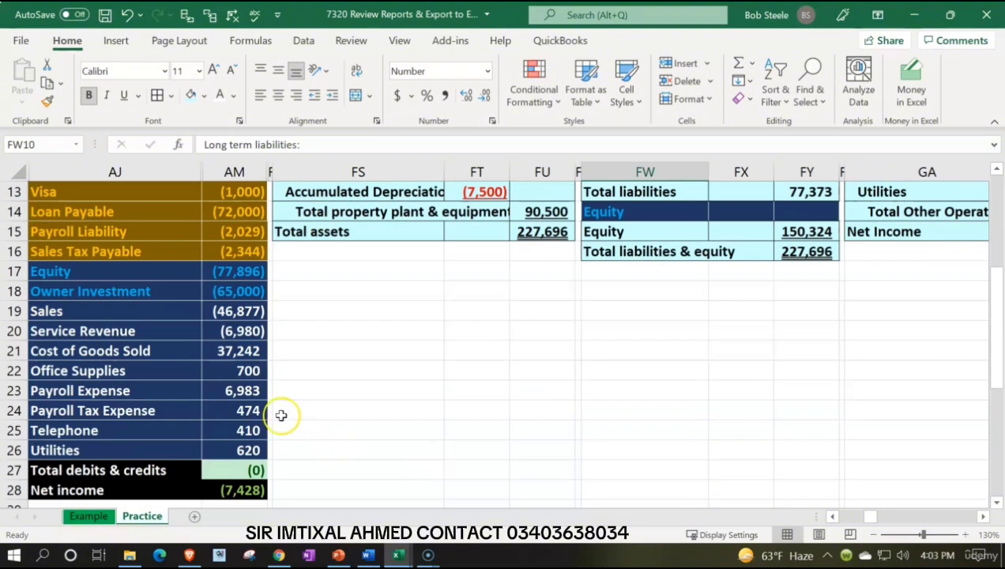
{"action": "scroll", "coordinate": [483, 411], "scroll_direction": "up", "scroll_amount": 1}
{"action": "scroll", "coordinate": [482, 411], "scroll_direction": "up", "scroll_amount": 2}
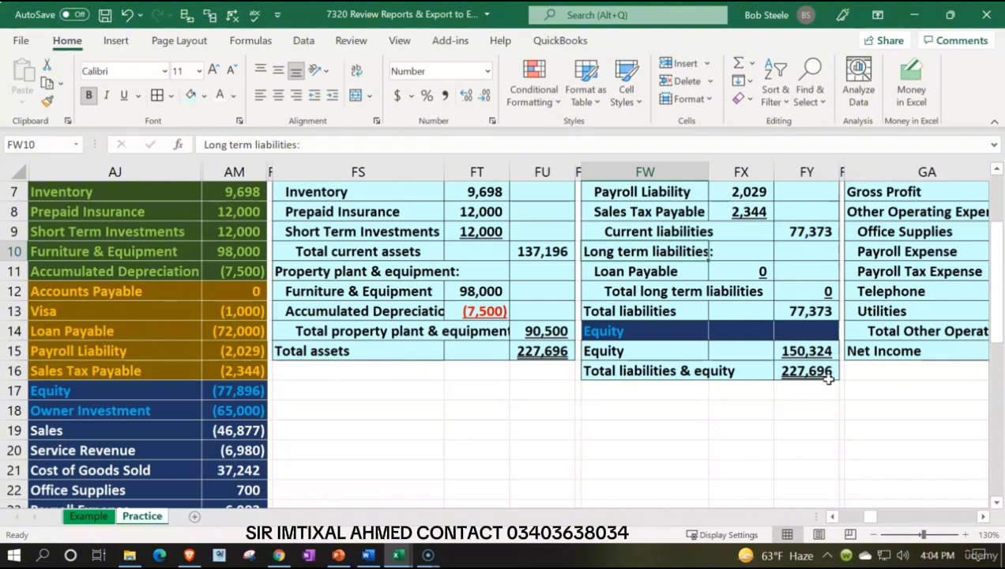
{"action": "scroll", "coordinate": [827, 377], "scroll_direction": "up", "scroll_amount": 2}
Step: Look over the income statement and statement of equity, then return to the trial balance's Checking account in AJ4
{"action": "left_click", "coordinate": [909, 252]}
{"action": "key", "text": "Right"}
{"action": "key", "text": "Right"}
{"action": "key", "text": "Right"}
{"action": "key", "text": "Right"}
{"action": "key", "text": "Right"}
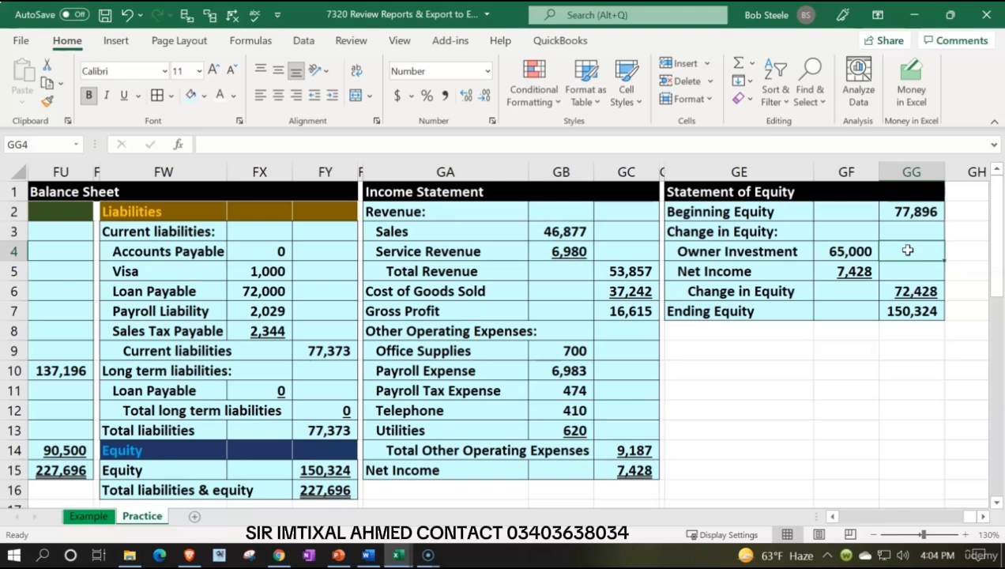
{"action": "key", "text": "Left"}
{"action": "key", "text": "Left"}
{"action": "key", "text": "Left"}
{"action": "key", "text": "Left"}
{"action": "key", "text": "Left"}
{"action": "key", "text": "Left"}
{"action": "key", "text": "Left"}
{"action": "key", "text": "Left"}
{"action": "key", "text": "Left"}
{"action": "key", "text": "Left"}
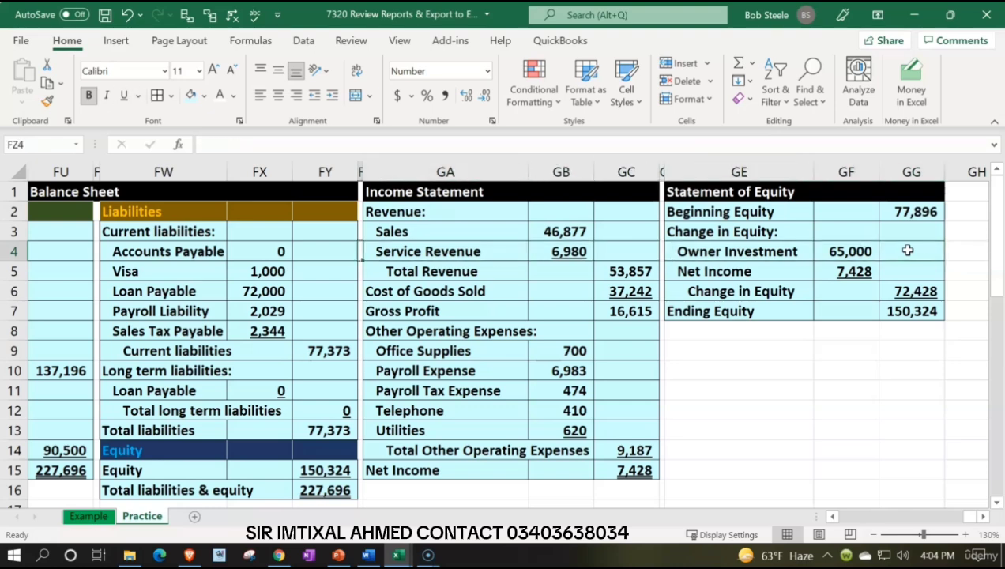
{"action": "key", "text": "Left"}
{"action": "key", "text": "Left"}
{"action": "key", "text": "Left"}
{"action": "key", "text": "Left"}
{"action": "key", "text": "Left"}
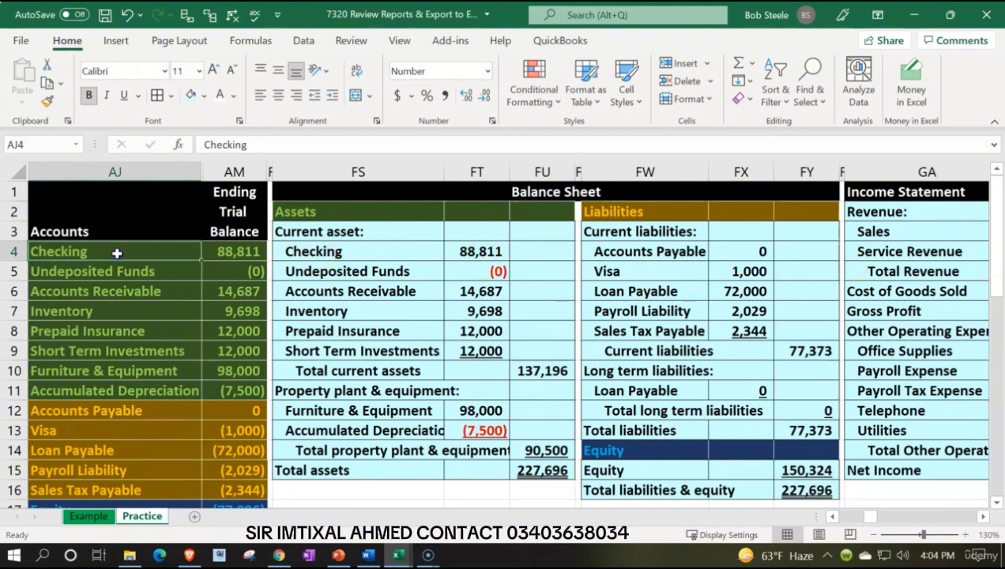
Step: Compare the trial balance's asset accounts in AJ4:AJ11 with the Checking, Undeposited Funds and Accounts Receivable lines of the balance sheet
{"action": "left_click_drag", "start_coordinate": [117, 253], "coordinate": [112, 388]}
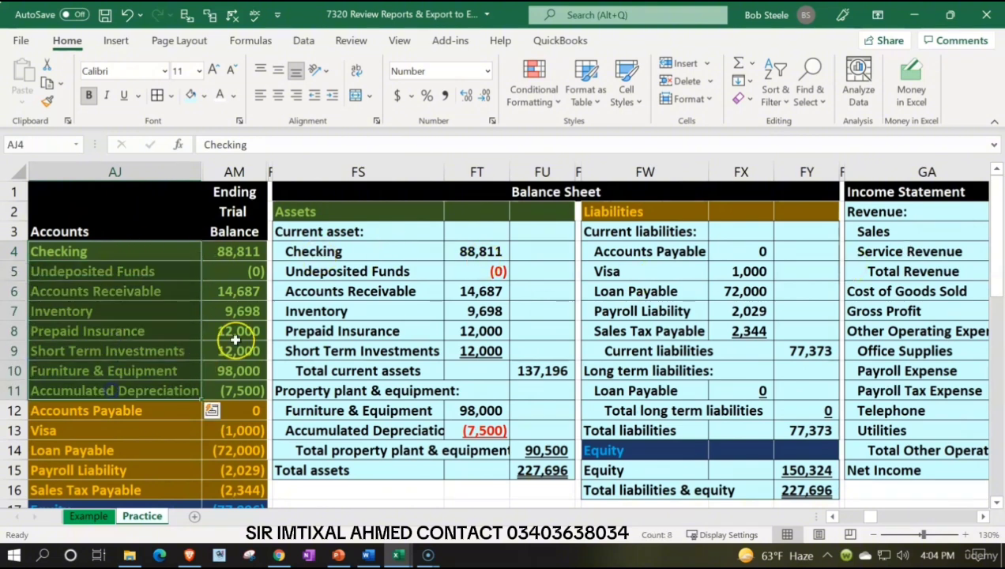
{"action": "left_click", "coordinate": [368, 284]}
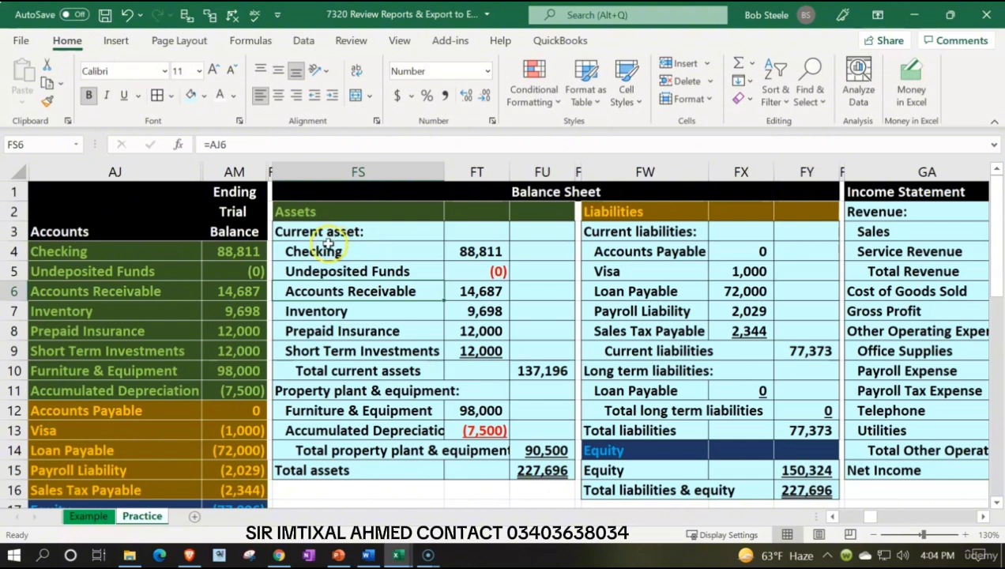
{"action": "left_click_drag", "start_coordinate": [323, 251], "coordinate": [456, 266]}
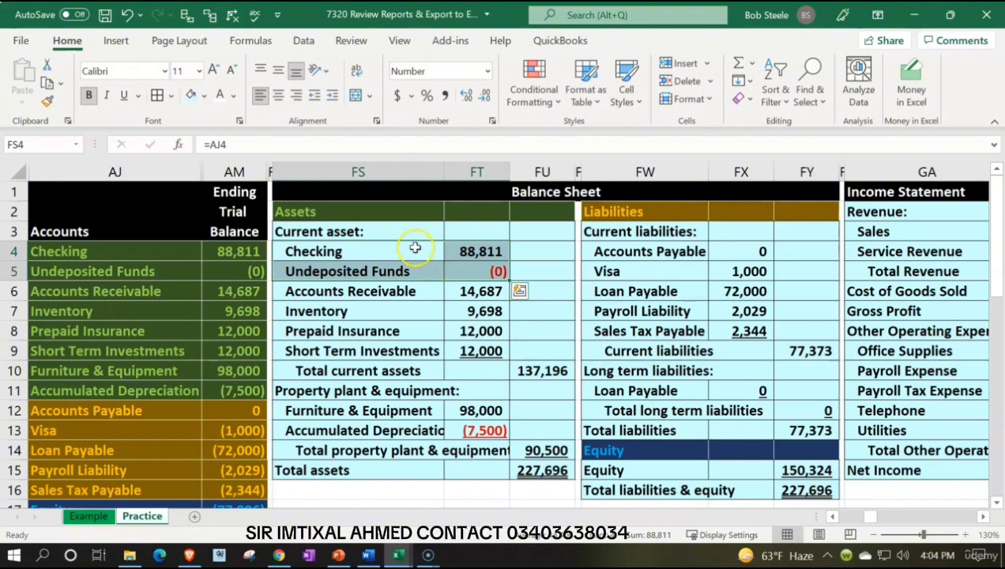
{"action": "left_click_drag", "start_coordinate": [415, 254], "coordinate": [450, 249]}
{"action": "left_click_drag", "start_coordinate": [398, 273], "coordinate": [452, 271]}
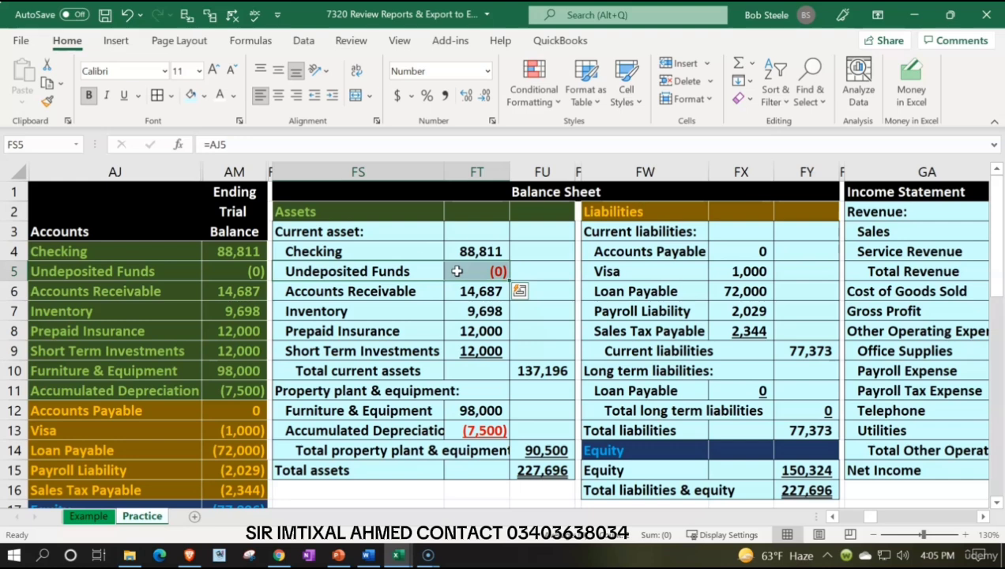
{"action": "left_click_drag", "start_coordinate": [395, 292], "coordinate": [458, 291]}
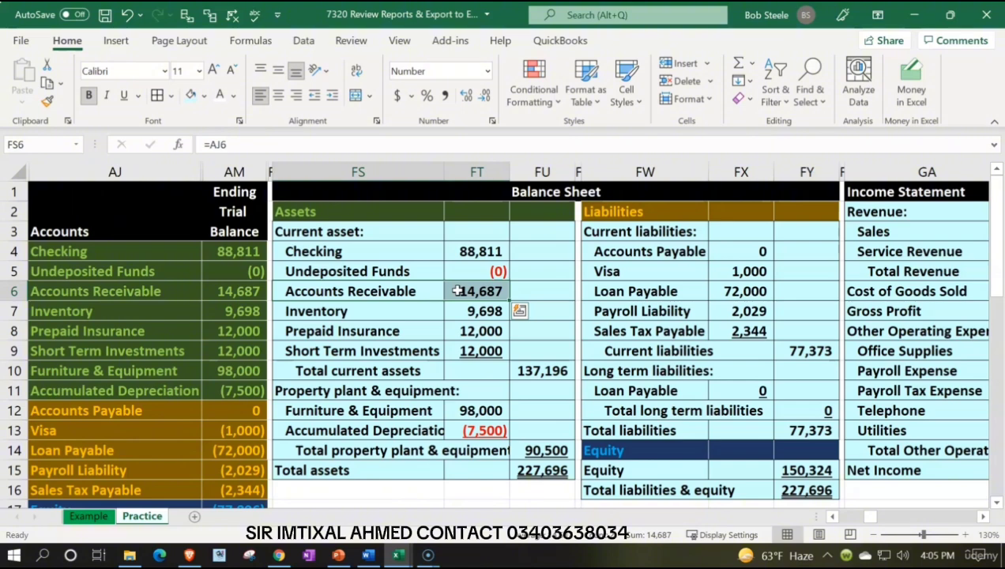
Step: View the income statement beside the statement of equity, ending on the Change in Equity amount in GG6
{"action": "key", "text": "Right"}
{"action": "key", "text": "Right"}
{"action": "key", "text": "Right"}
{"action": "key", "text": "Right"}
{"action": "key", "text": "Right"}
{"action": "key", "text": "Right"}
{"action": "key", "text": "Right"}
{"action": "scroll", "coordinate": [458, 290], "scroll_direction": "left", "scroll_amount": 2}
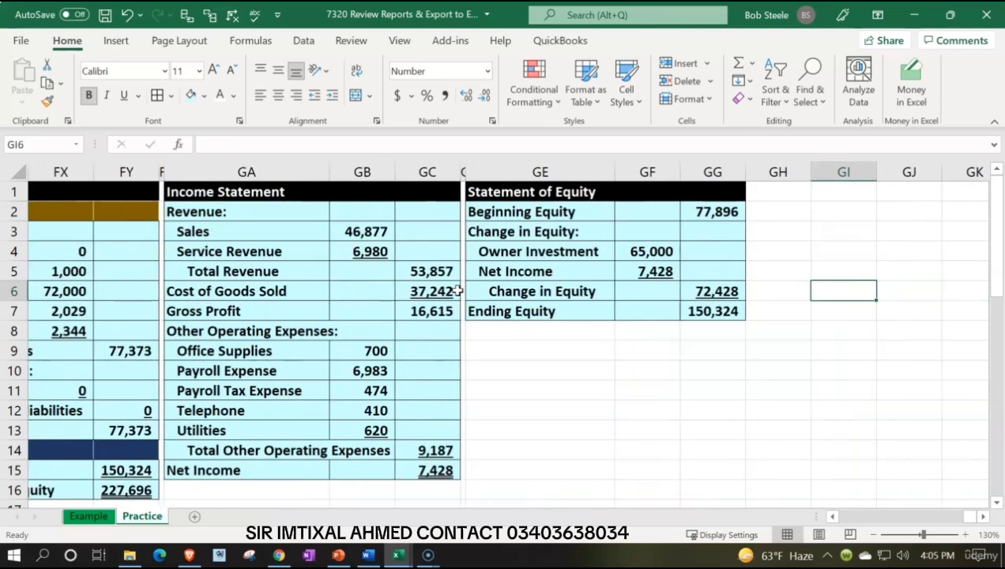
{"action": "key", "text": "Left"}
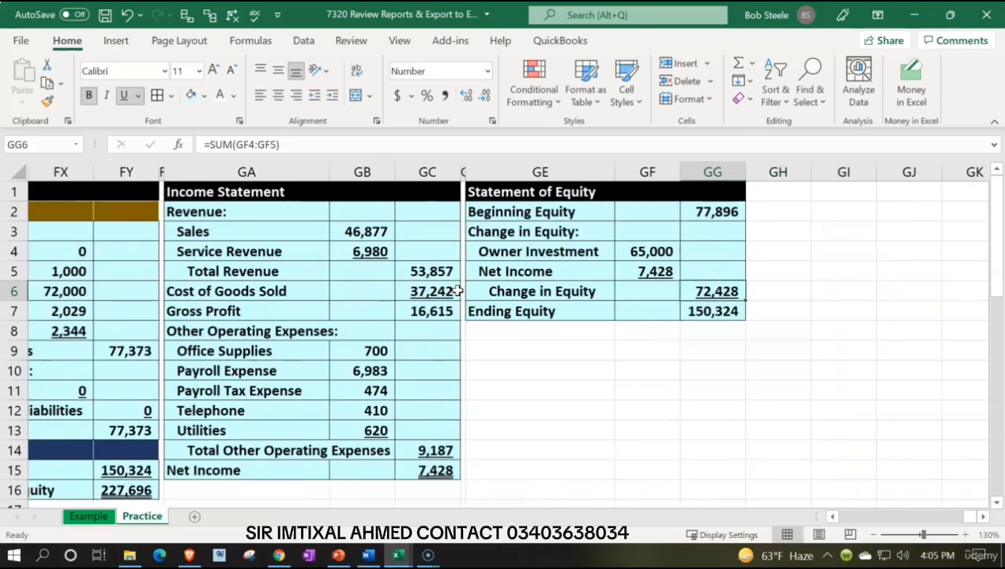
Step: Examine the income statement's Payroll Expense and Payroll Tax Expense lines and the balance sheet's Checking and Undeposited Funds lines beside the trial balance
{"action": "left_click", "coordinate": [199, 390]}
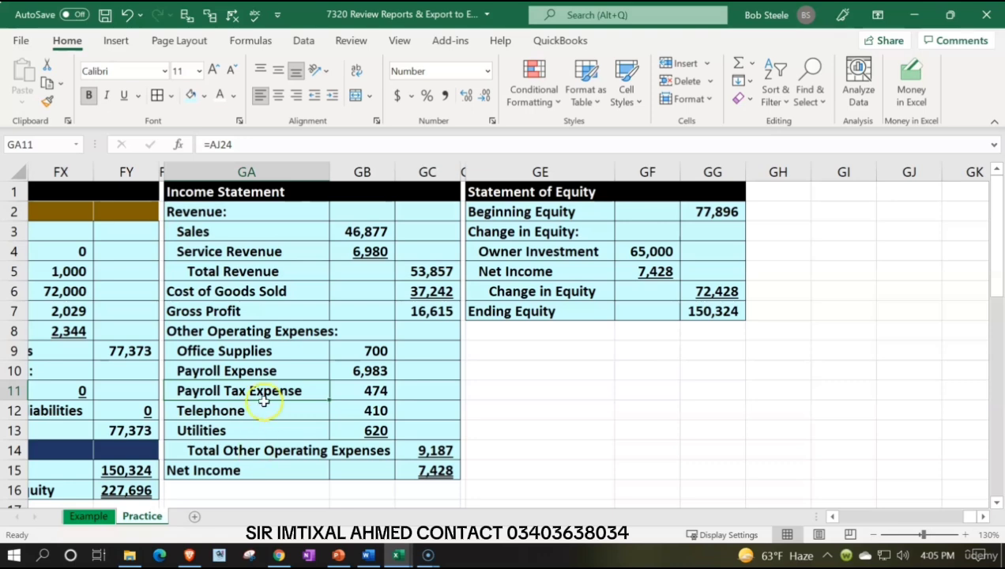
{"action": "left_click_drag", "start_coordinate": [252, 366], "coordinate": [344, 384]}
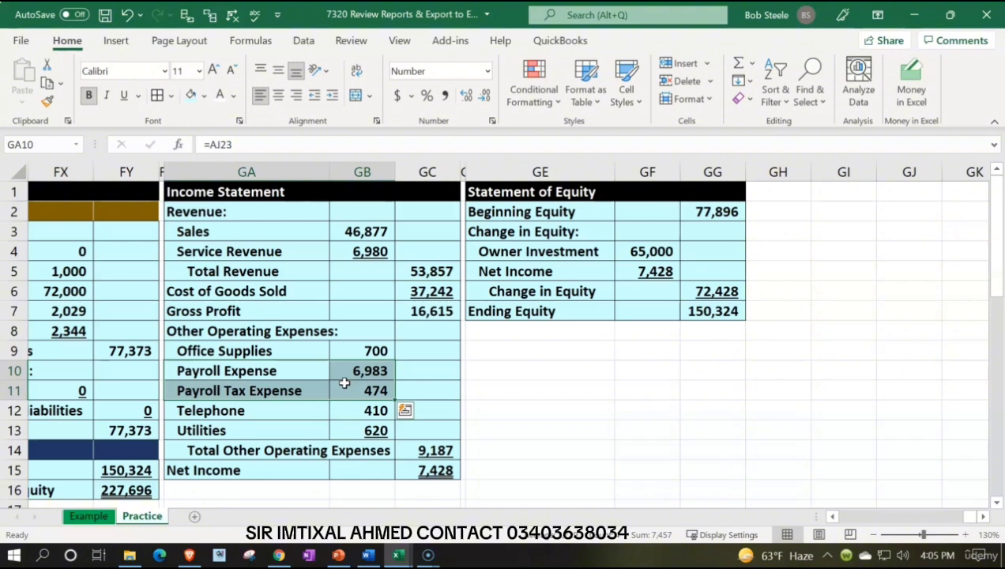
{"action": "key", "text": "Left"}
{"action": "key", "text": "Left"}
{"action": "key", "text": "Left"}
{"action": "key", "text": "Left"}
{"action": "key", "text": "Left"}
{"action": "key", "text": "Left"}
{"action": "key", "text": "Left"}
{"action": "key", "text": "Left"}
{"action": "key", "text": "Left"}
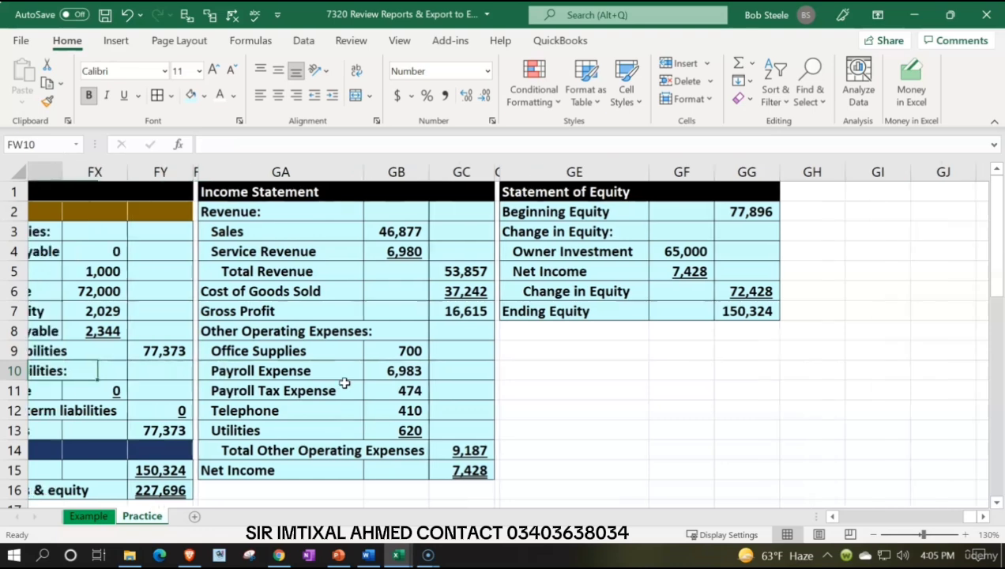
{"action": "key", "text": "Left"}
{"action": "key", "text": "Left"}
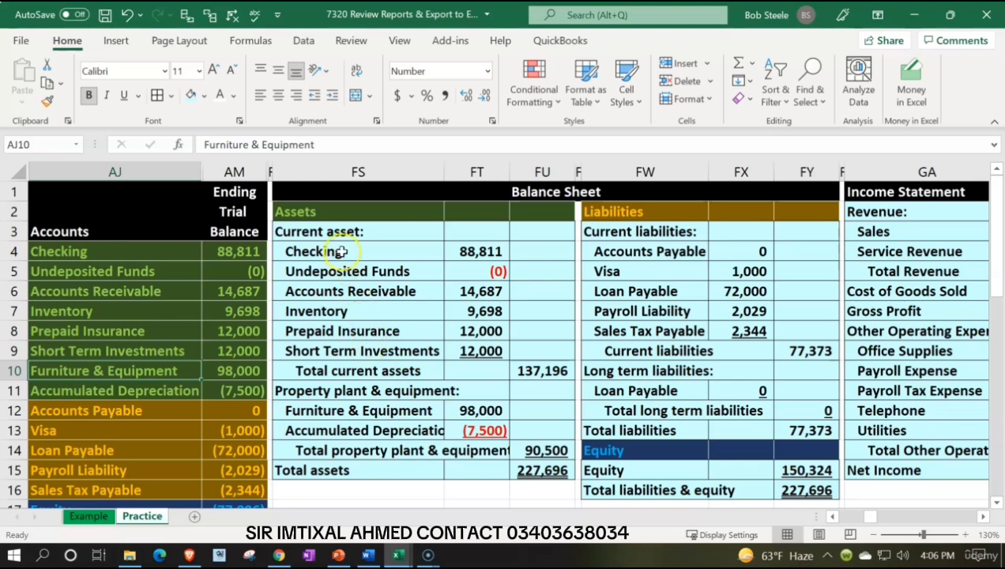
{"action": "left_click_drag", "start_coordinate": [336, 253], "coordinate": [455, 251]}
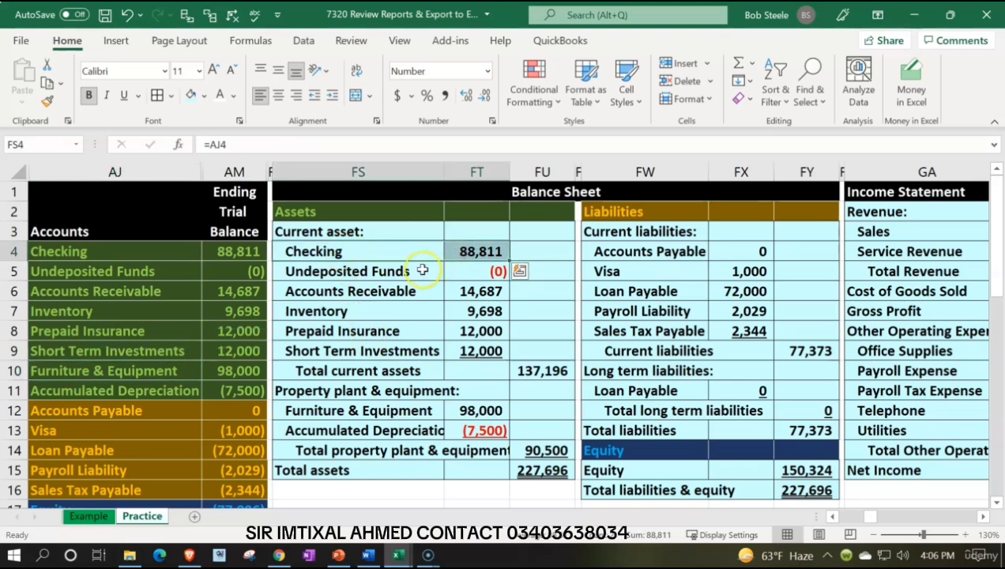
{"action": "left_click_drag", "start_coordinate": [433, 271], "coordinate": [455, 273]}
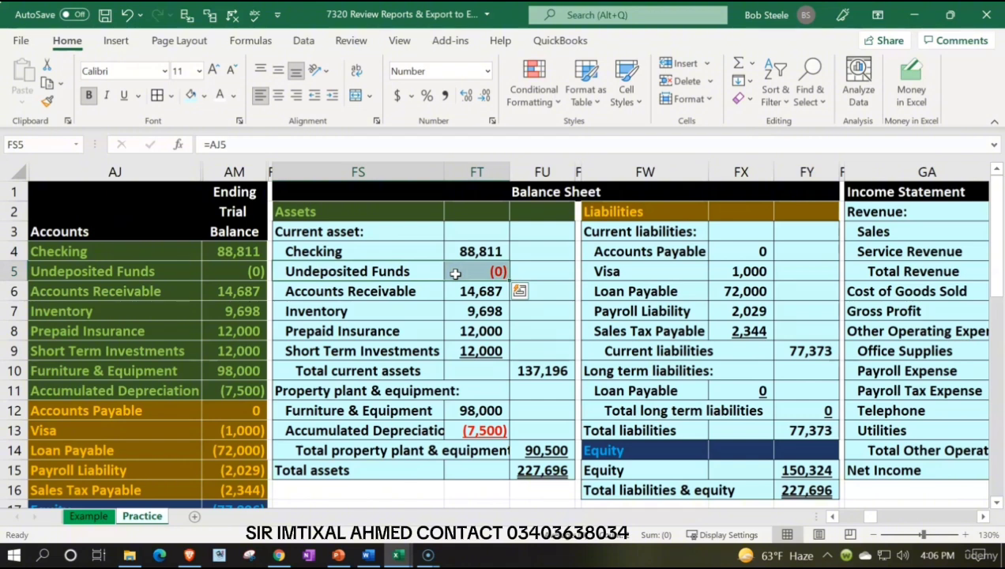